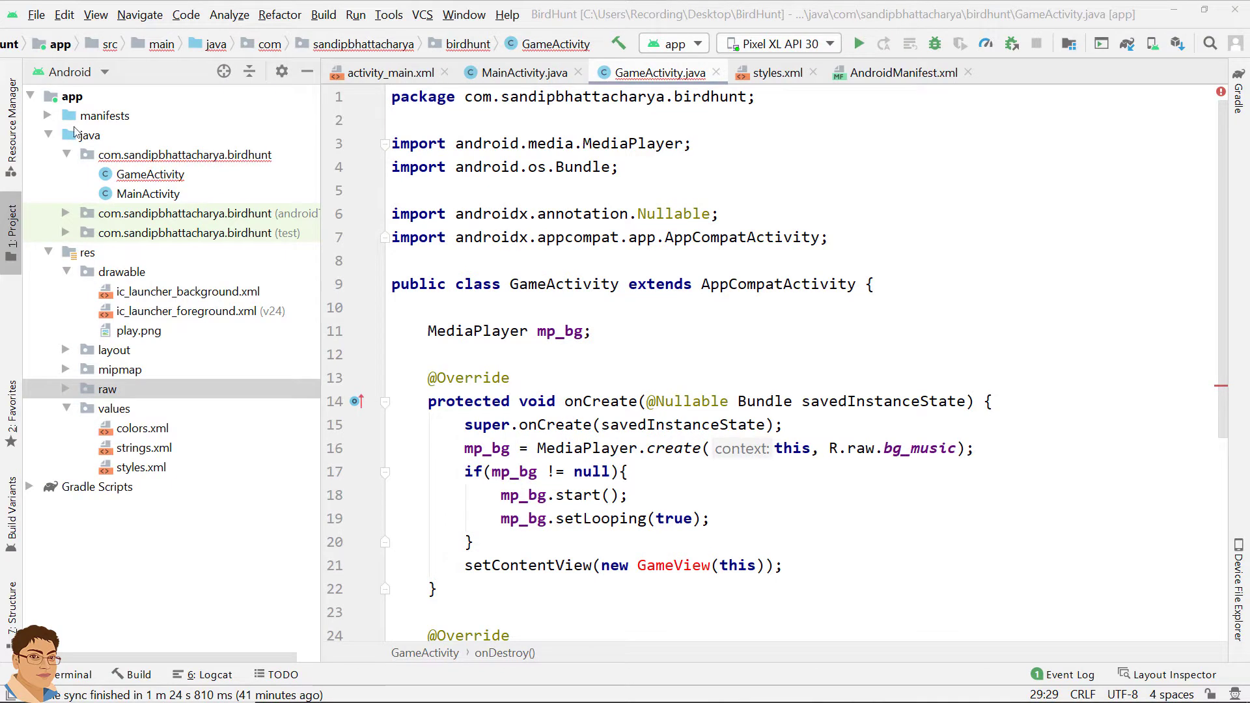
Start a new Java class in the birdhunt package for the undefined GameView name
{"action": "double_click", "coordinate": [686, 564]}
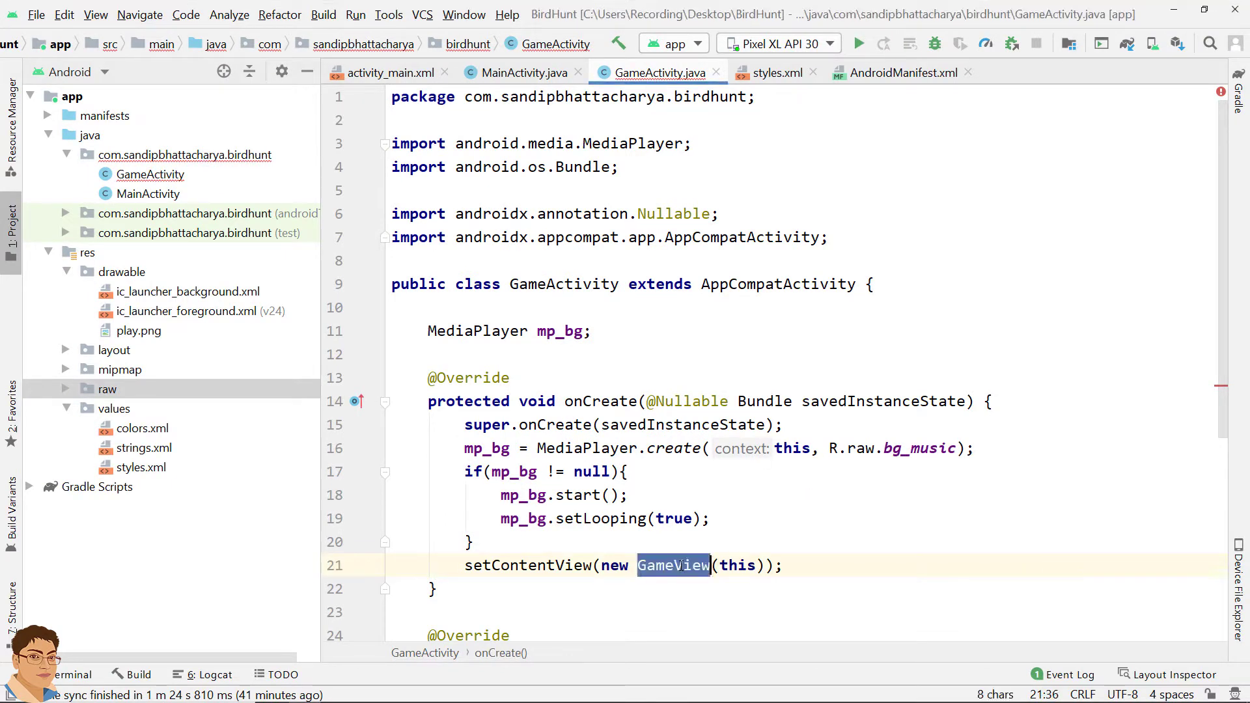
{"action": "right_click", "coordinate": [197, 156]}
{"action": "mouse_move", "coordinate": [383, 68]}
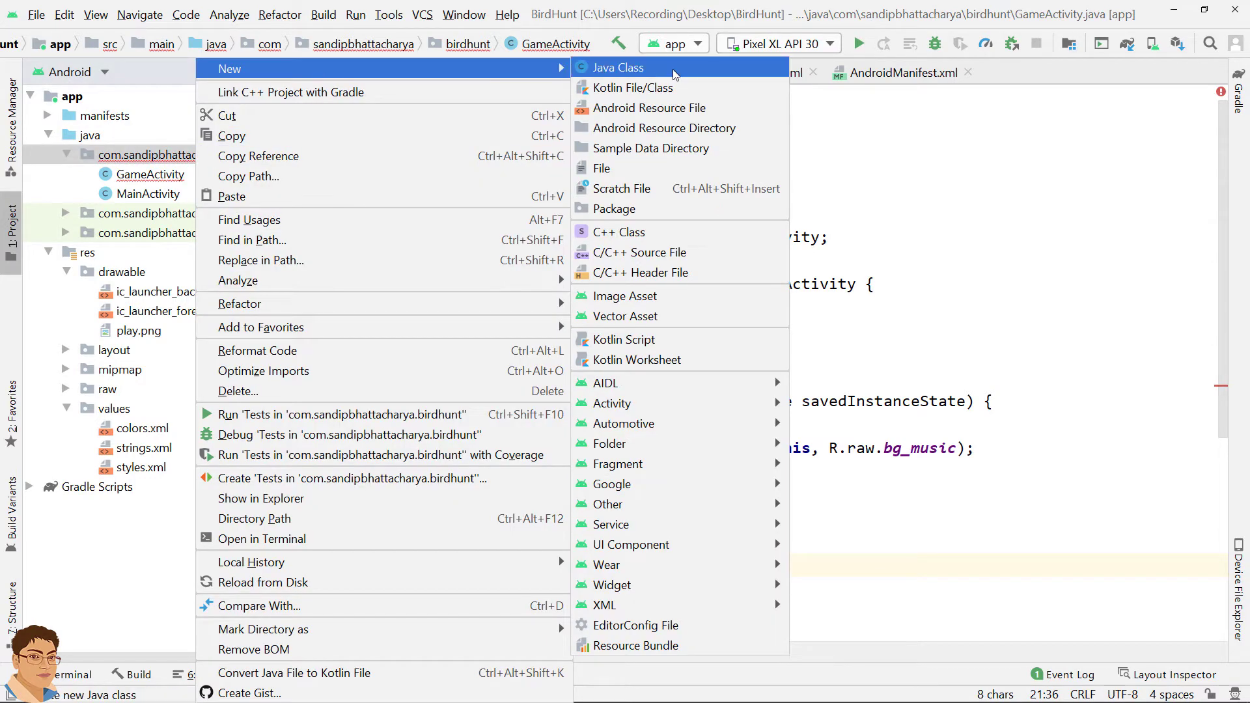
{"action": "left_click", "coordinate": [618, 67]}
{"action": "type", "text": "GameView"}
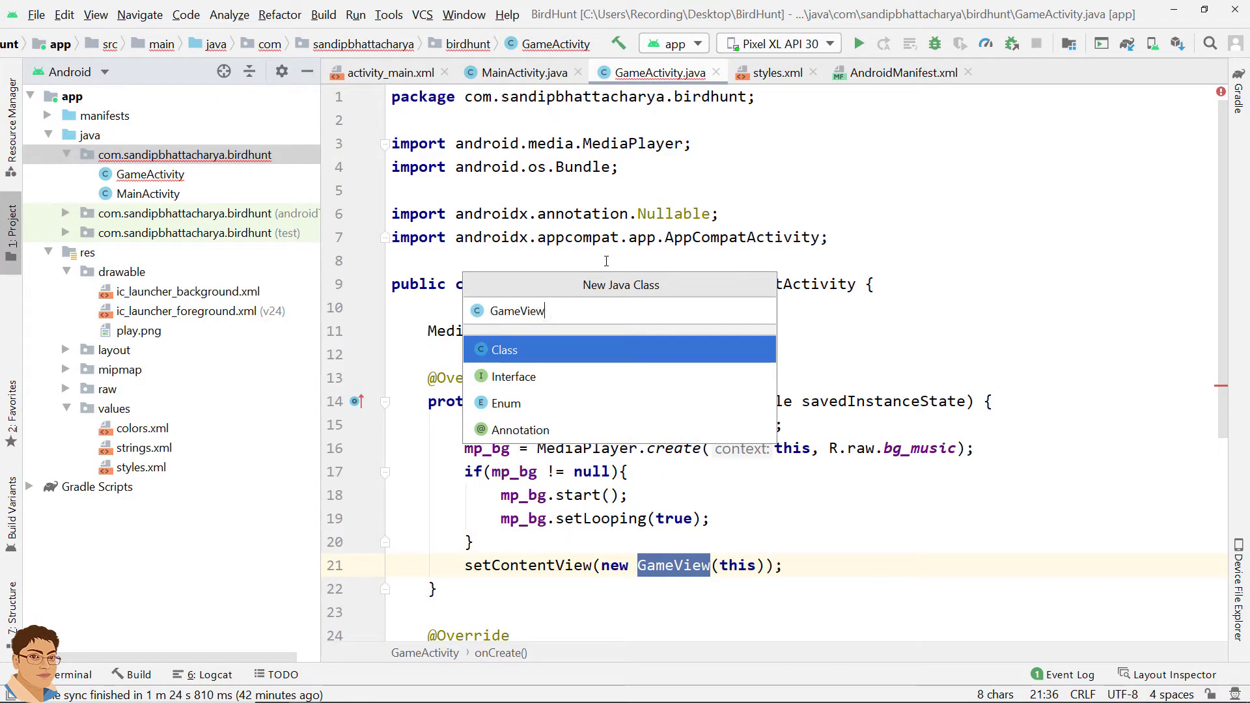
Create the GameView class extending View and import android.view.View
{"action": "key", "text": "Return"}
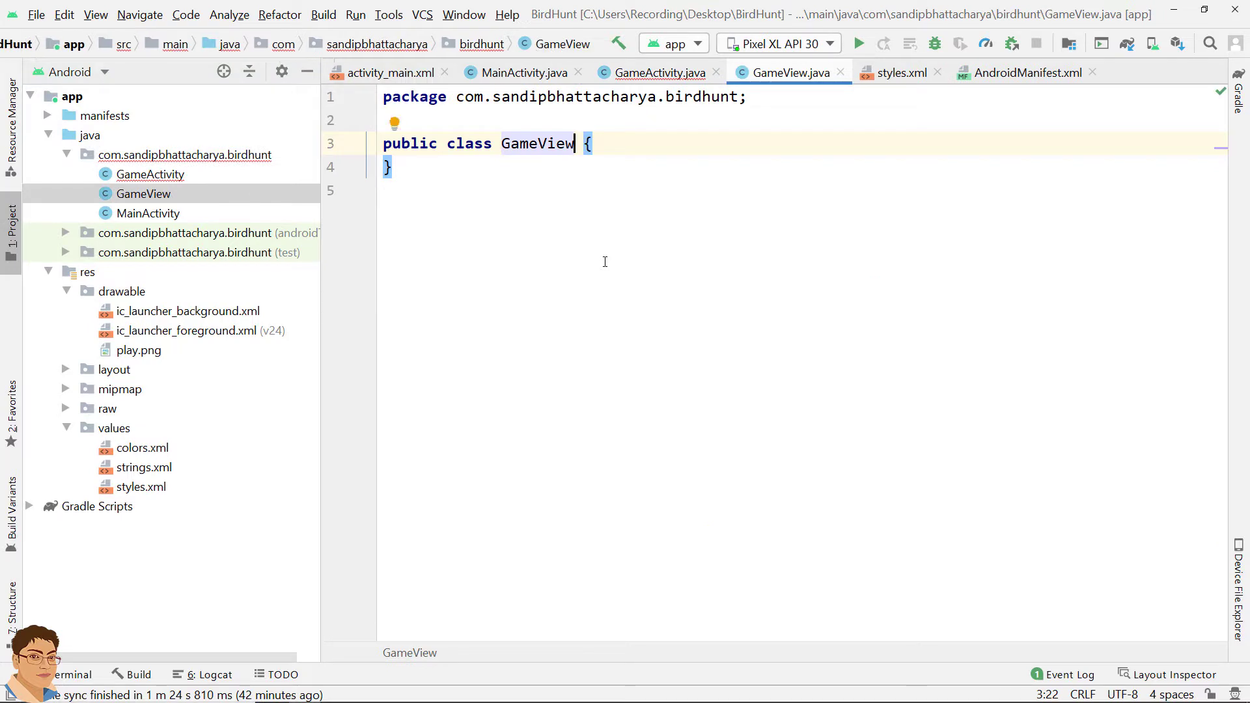
{"action": "type", "text": "exte "}
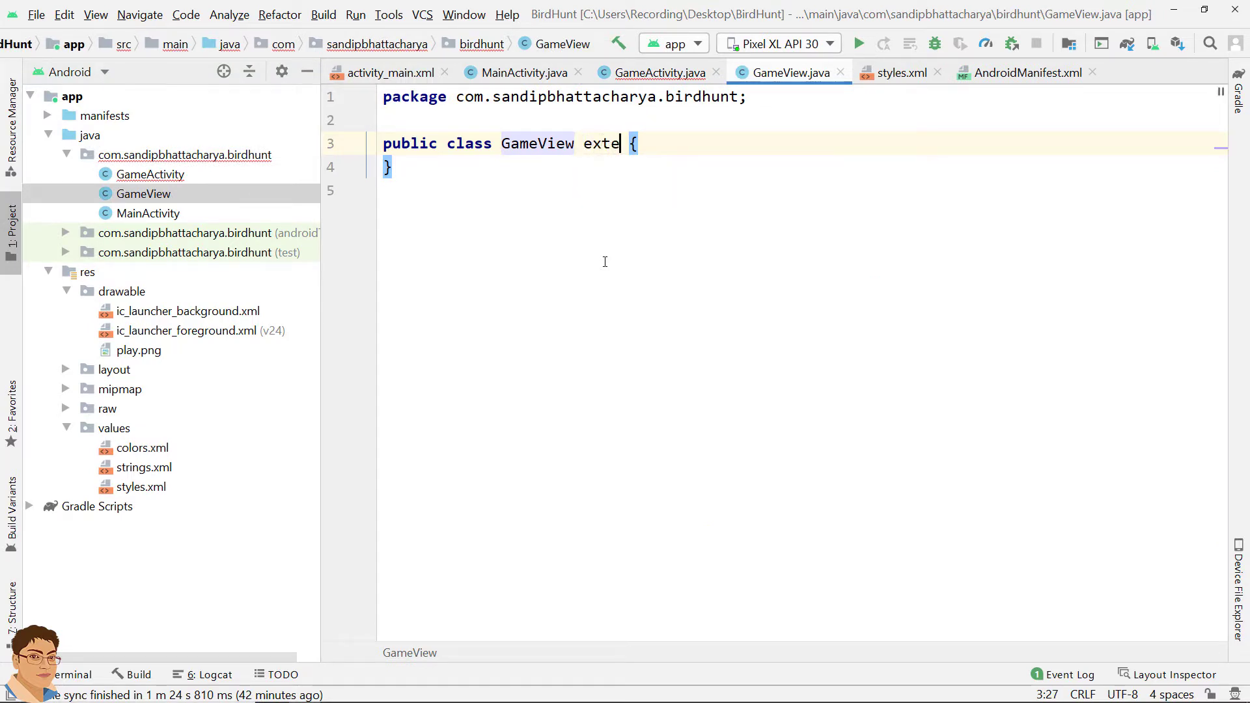
{"action": "type", "text": "nds View"}
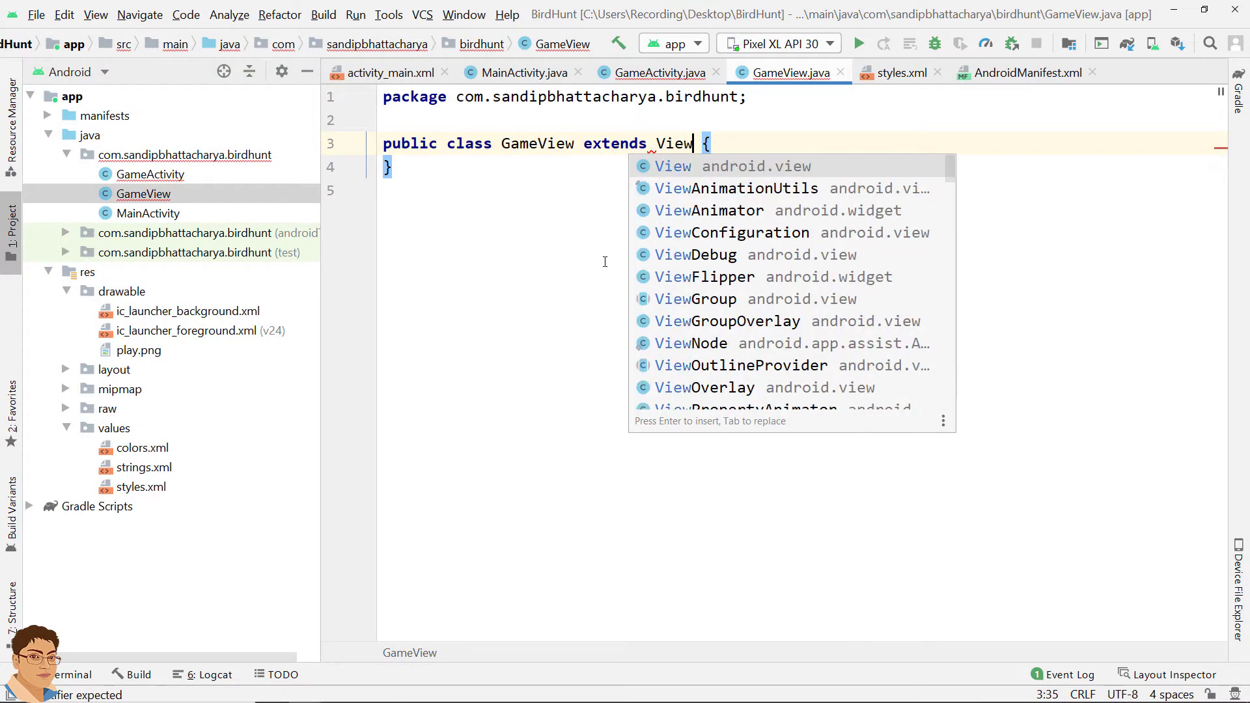
{"action": "left_click", "coordinate": [576, 229]}
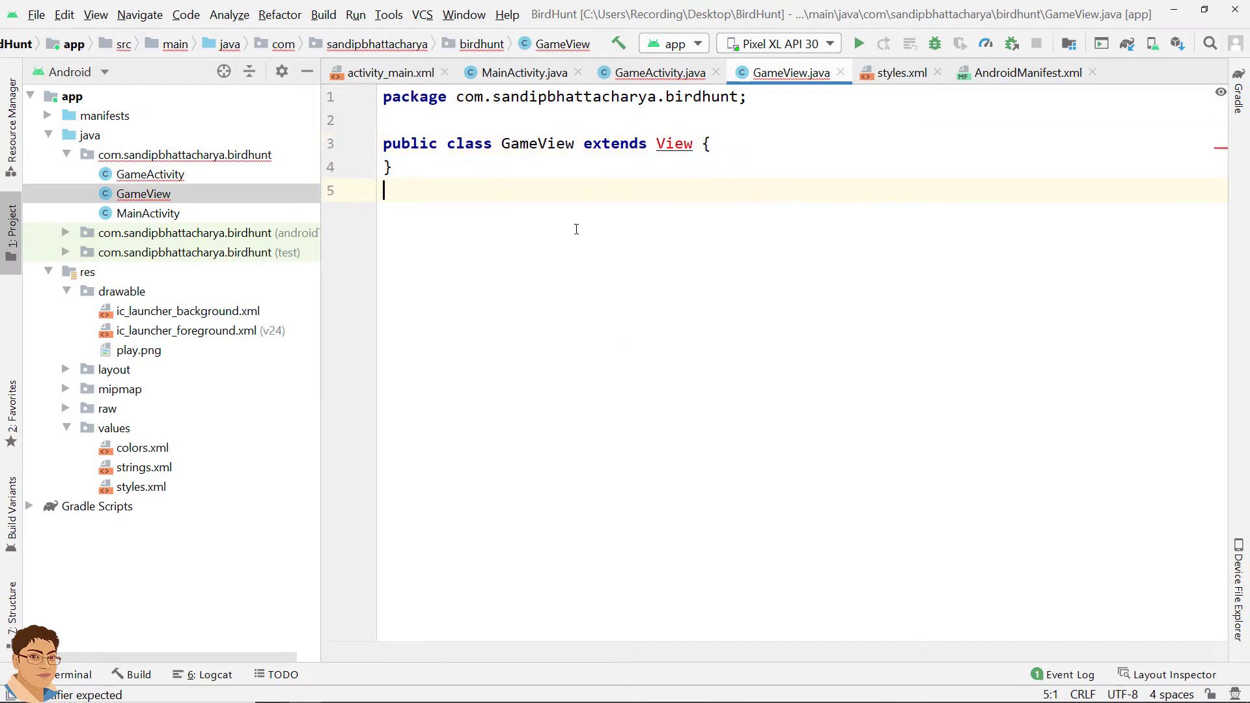
{"action": "left_click", "coordinate": [680, 146]}
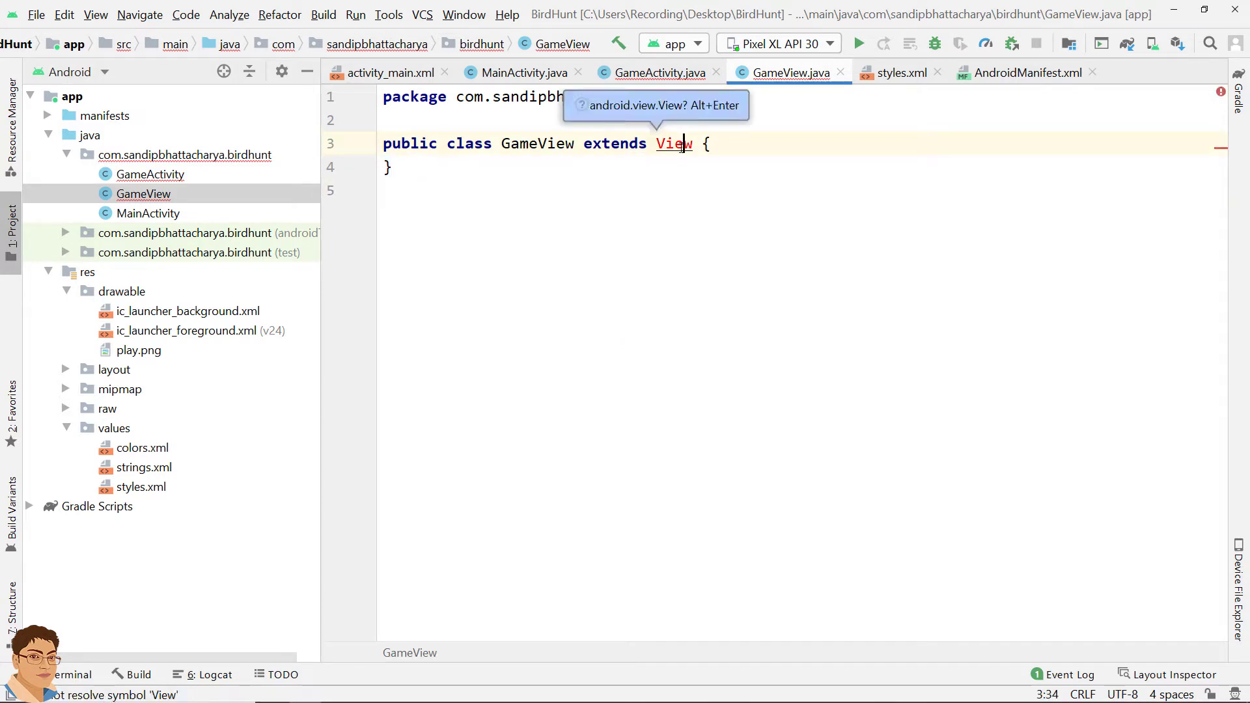
{"action": "key", "text": "alt+Return"}
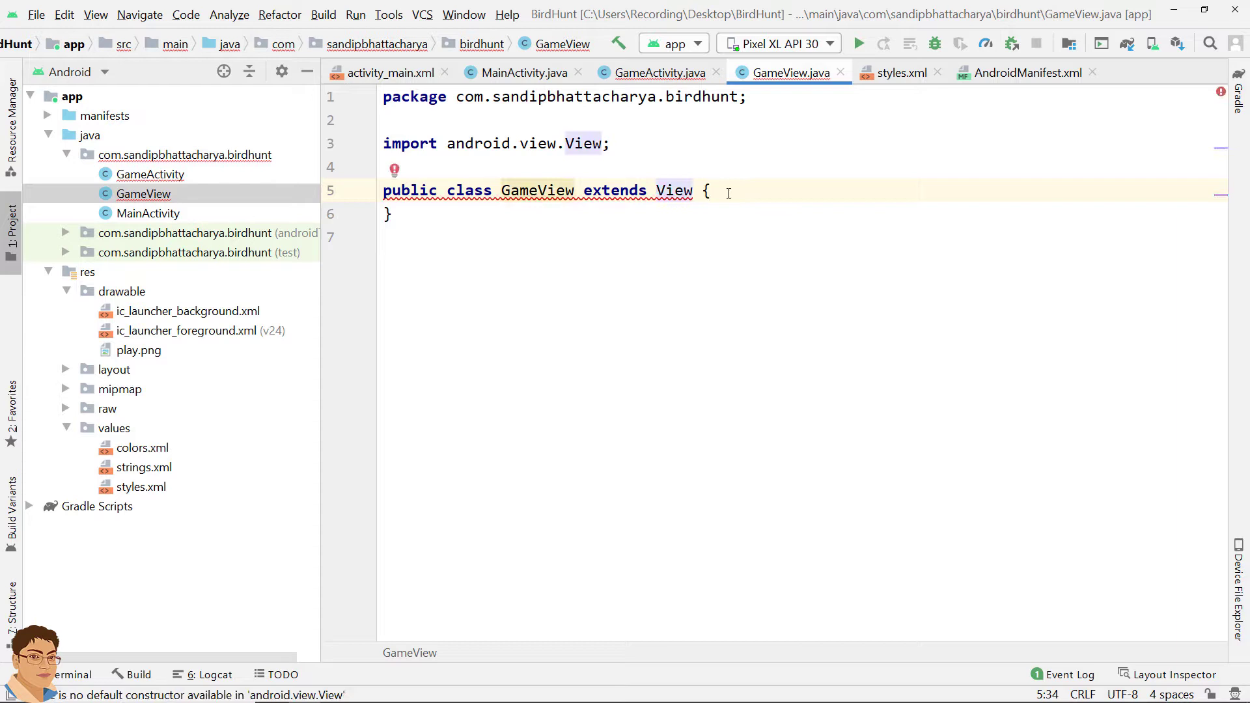
Generate the View(Context) constructor calling super and add blank lines for fields
{"action": "left_click", "coordinate": [665, 191]}
{"action": "key", "text": "alt+Return"}
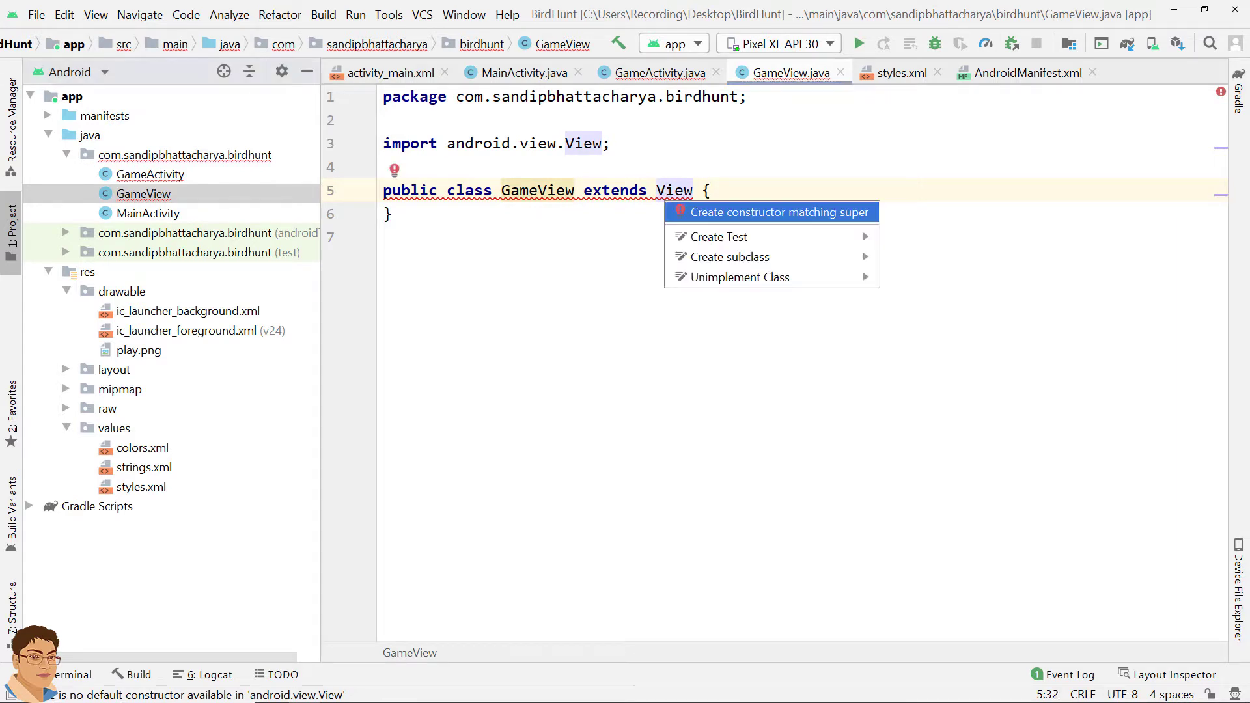
{"action": "left_click", "coordinate": [764, 215]}
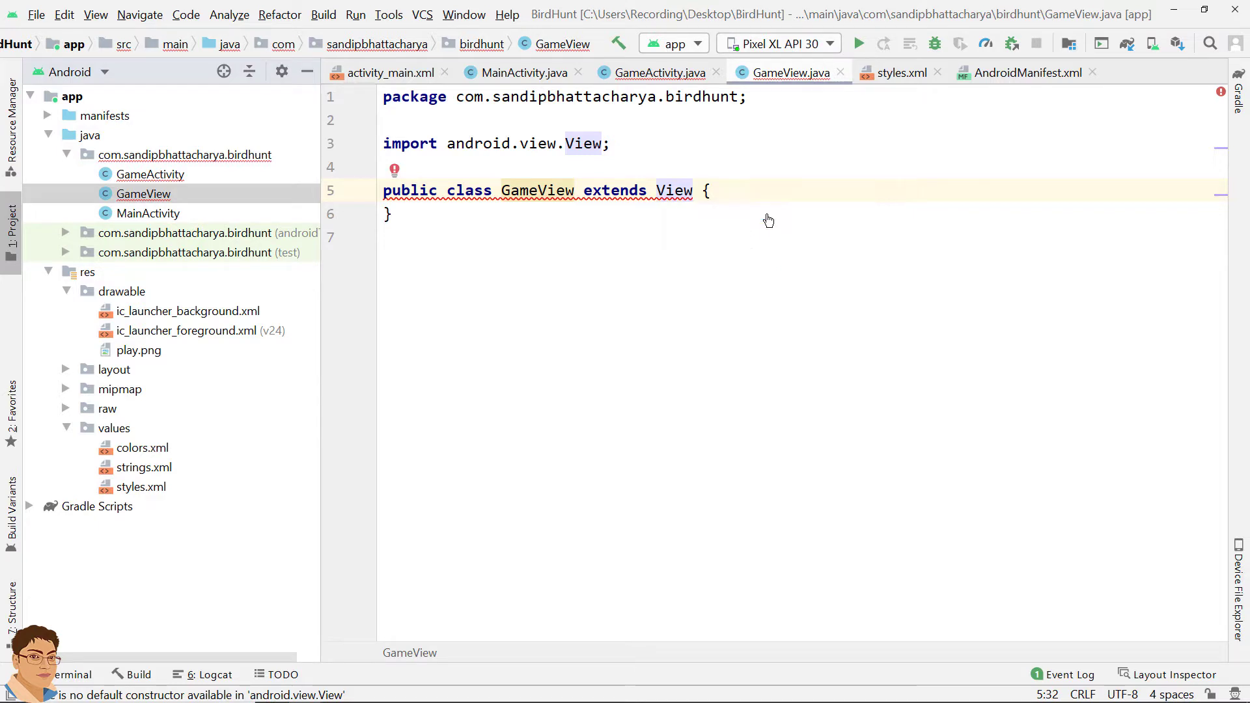
{"action": "left_click", "coordinate": [673, 601]}
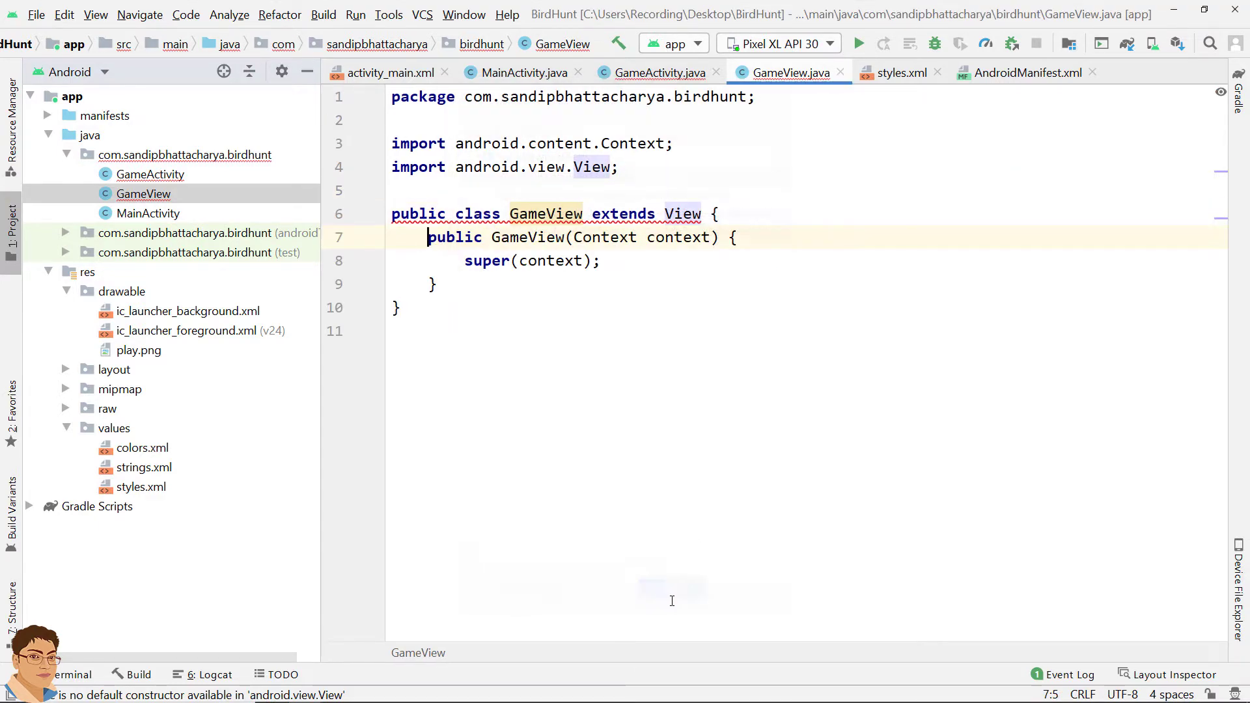
{"action": "left_click", "coordinate": [742, 214]}
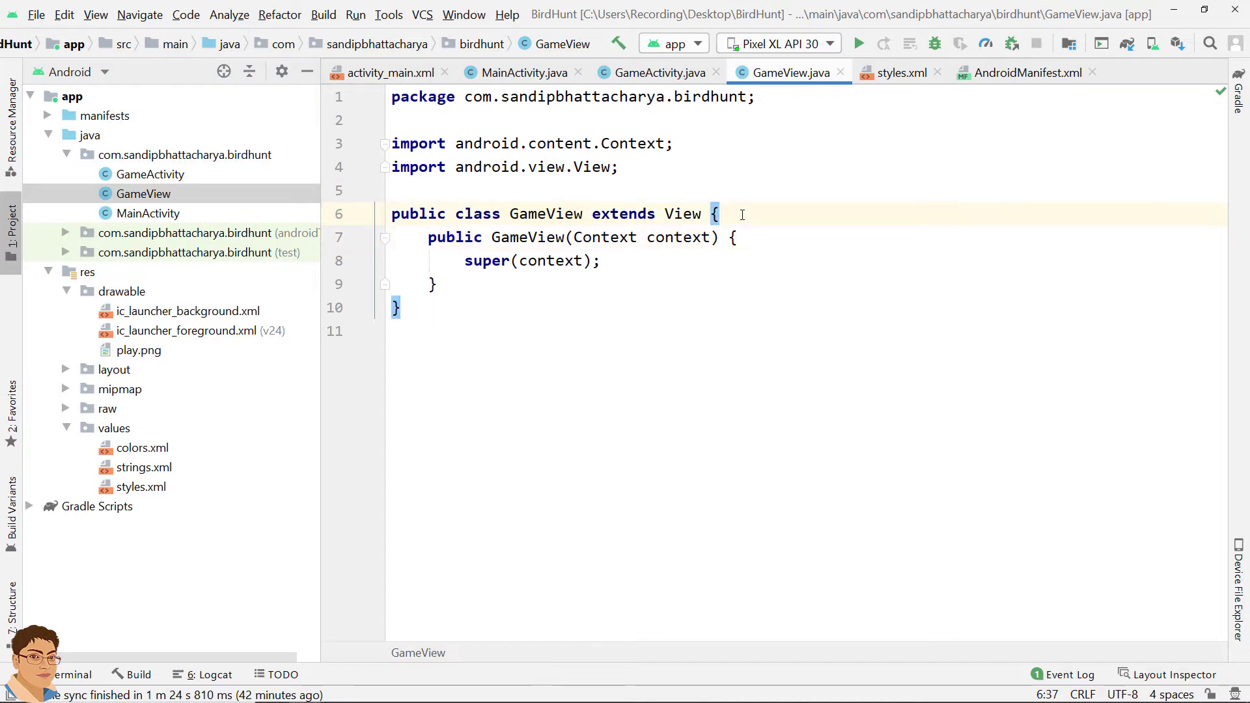
{"action": "key", "text": "Return"}
{"action": "key", "text": "Return"}
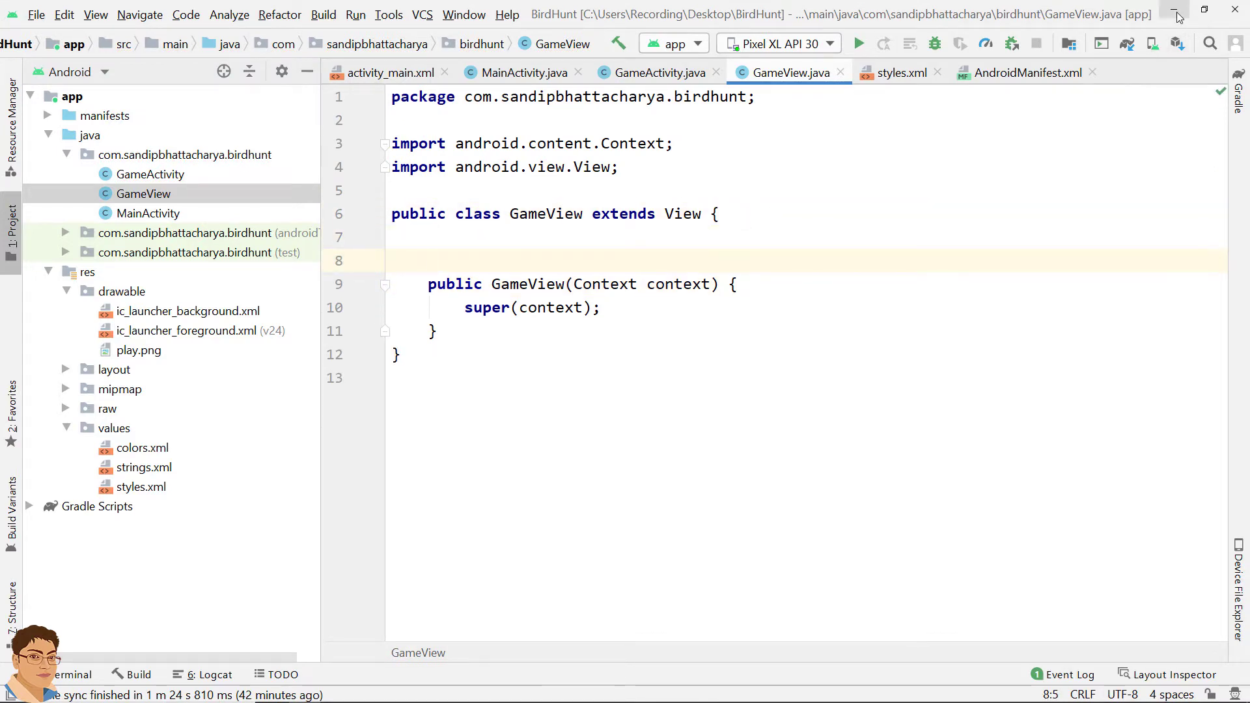
In the desktop Resources folder, select bird_dead, bird1–bird8, bullet and restart images
{"action": "left_click", "coordinate": [1172, 10]}
{"action": "double_click", "coordinate": [37, 212]}
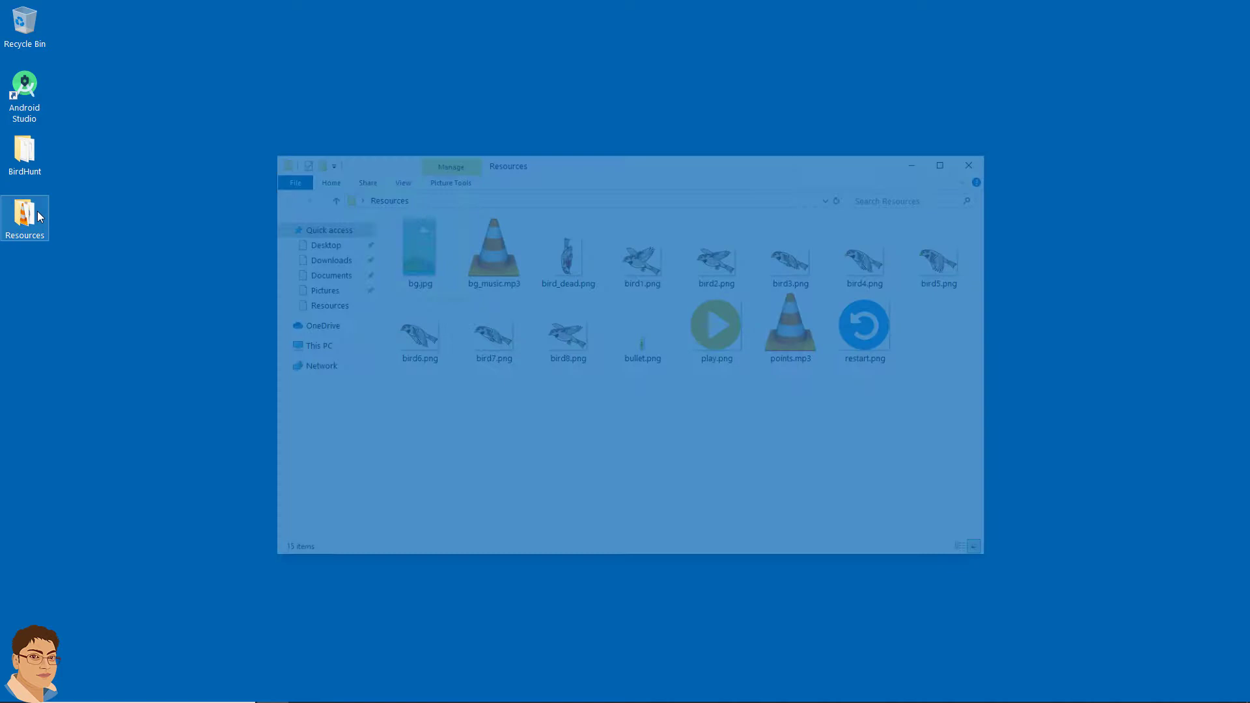
{"action": "left_click", "coordinate": [577, 262]}
{"action": "left_click", "coordinate": [643, 256], "text": "ctrl"}
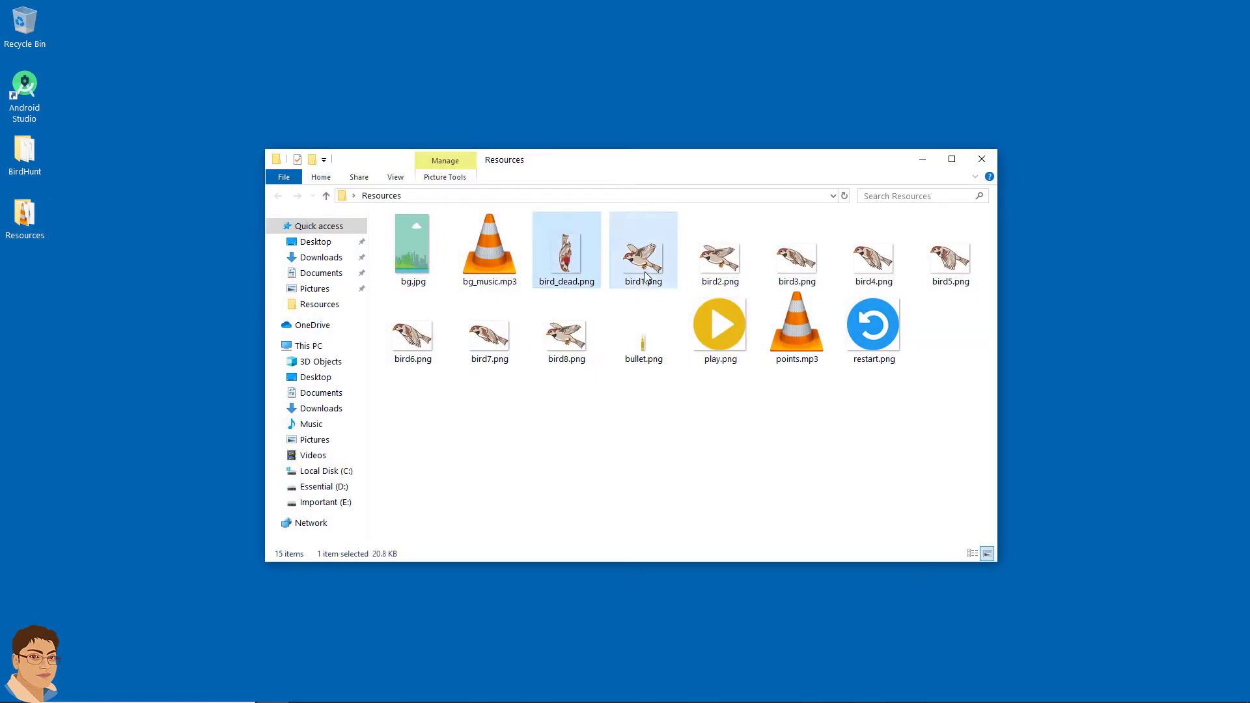
{"action": "left_click", "coordinate": [719, 256], "text": "ctrl"}
{"action": "left_click", "coordinate": [797, 256], "text": "ctrl"}
{"action": "left_click", "coordinate": [873, 256], "text": "ctrl"}
{"action": "left_click", "coordinate": [948, 257], "text": "ctrl"}
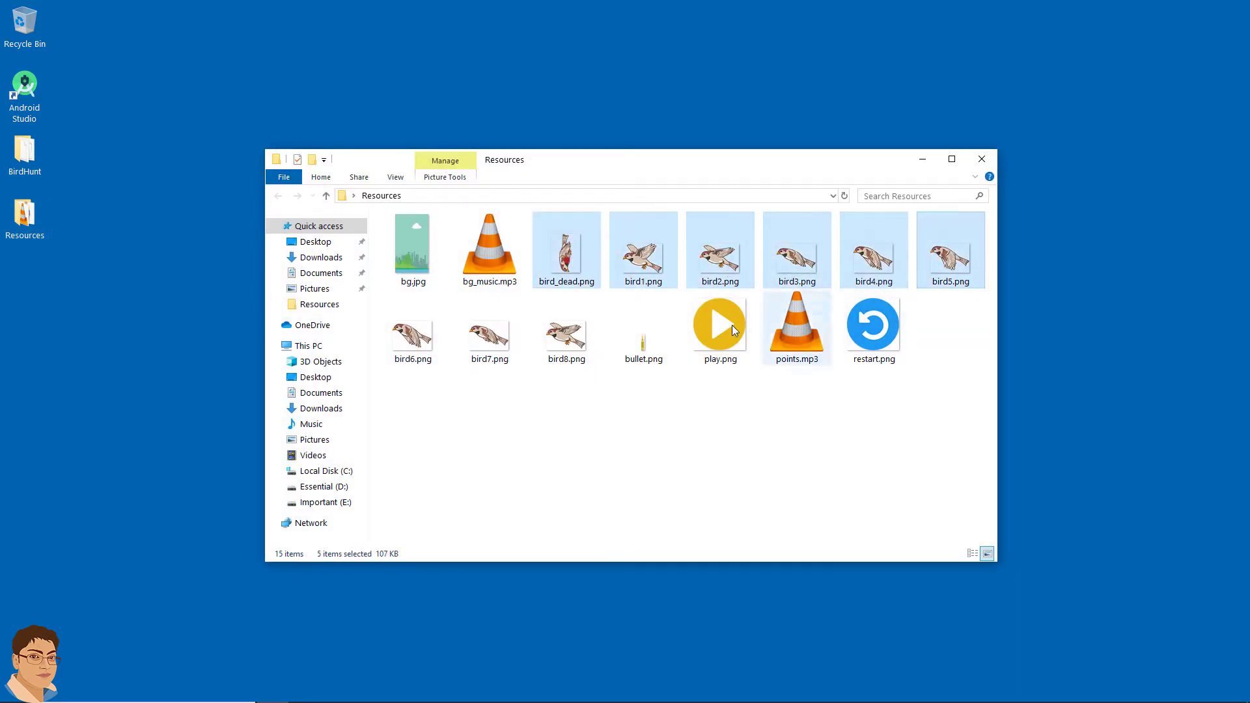
{"action": "left_click", "coordinate": [413, 336], "text": "ctrl"}
{"action": "left_click", "coordinate": [489, 338], "text": "ctrl"}
{"action": "left_click", "coordinate": [566, 337], "text": "ctrl"}
{"action": "left_click", "coordinate": [642, 337], "text": "ctrl"}
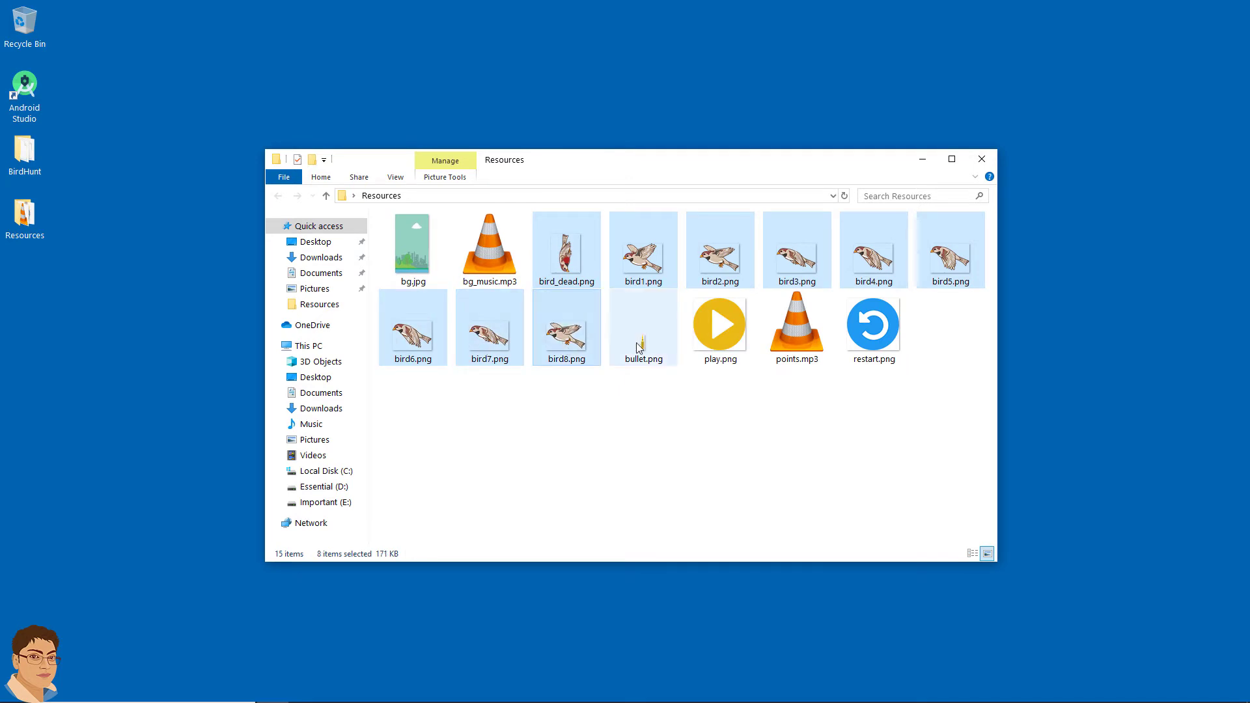
{"action": "left_click", "coordinate": [720, 337], "text": "ctrl"}
{"action": "left_click", "coordinate": [874, 327], "text": "ctrl"}
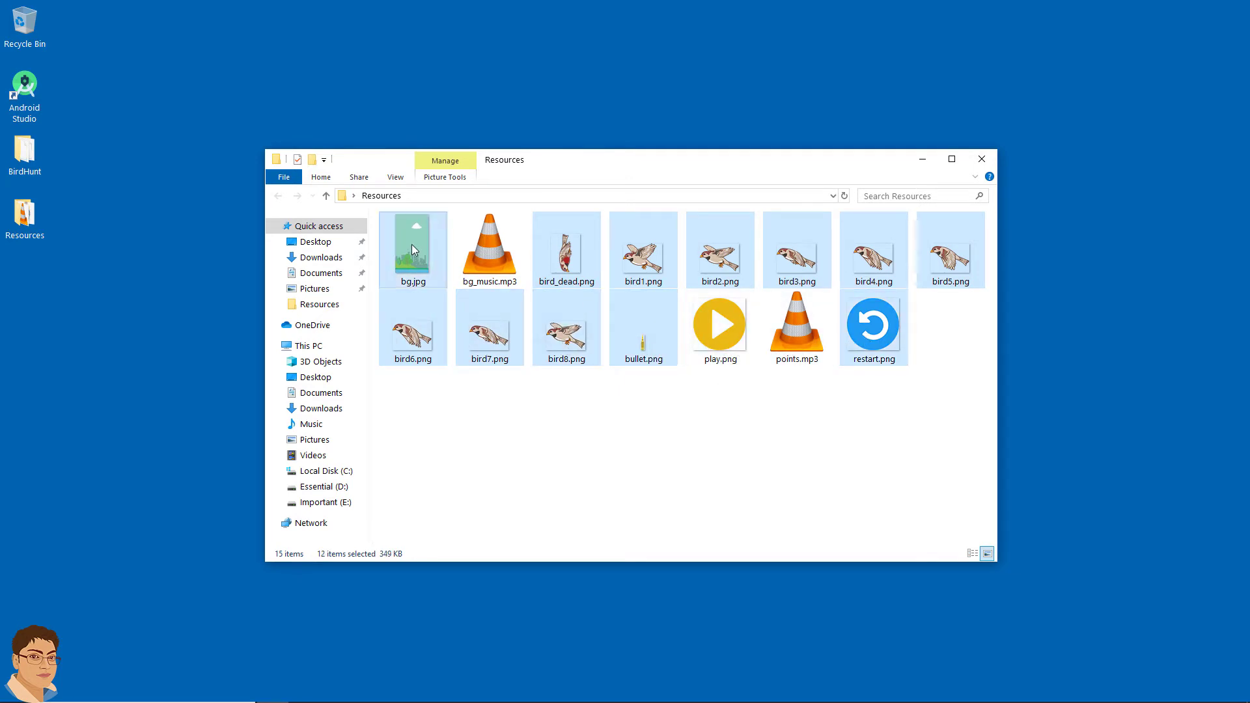
Paste the copied images into the drawable resource folder
{"action": "left_click", "coordinate": [304, 691]}
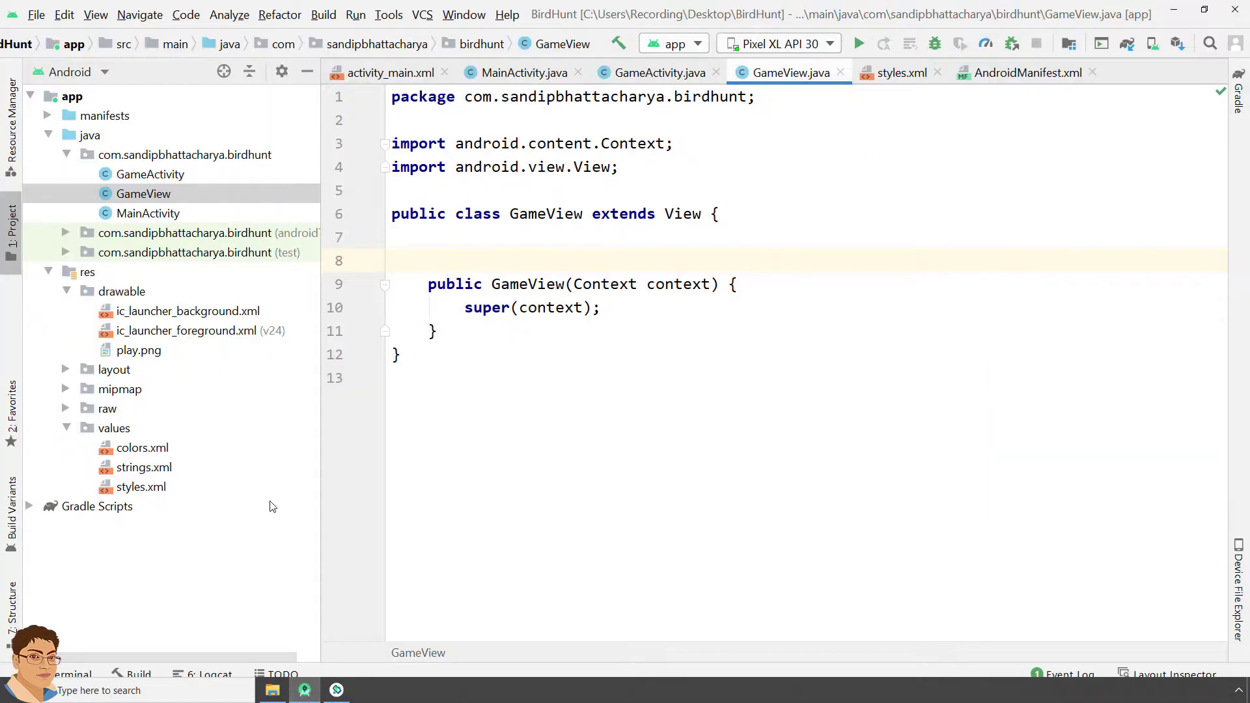
{"action": "right_click", "coordinate": [142, 291]}
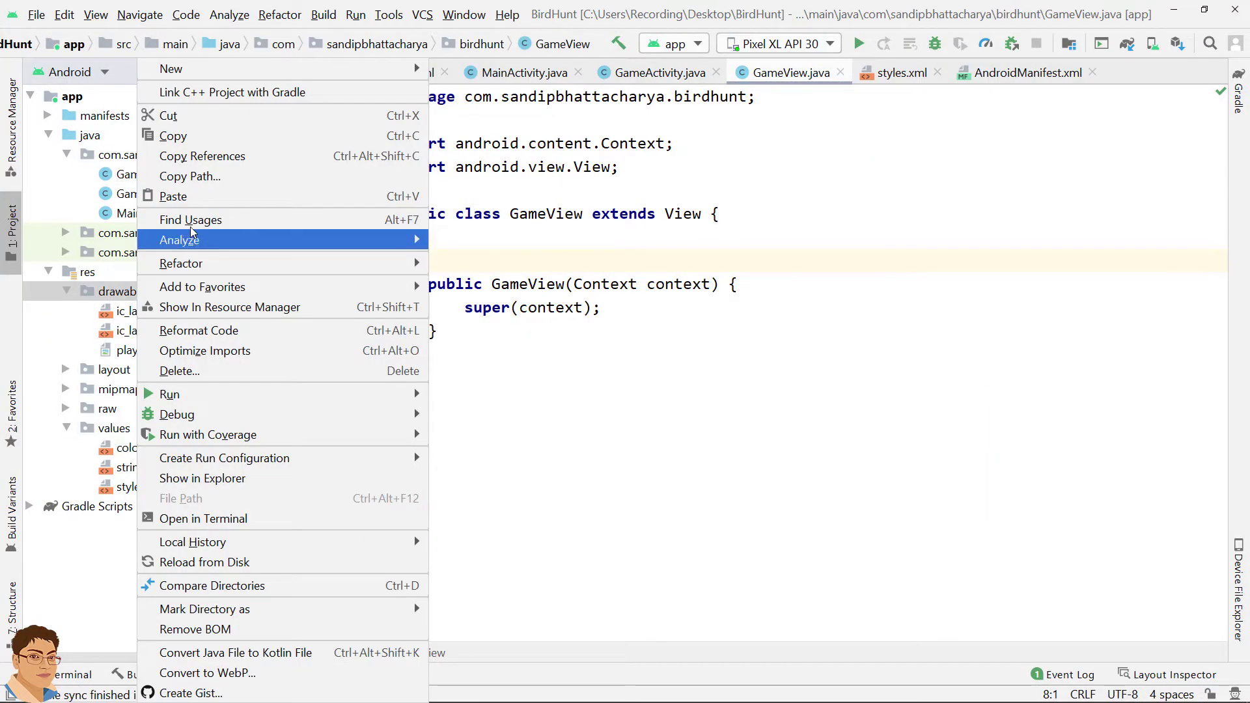
{"action": "left_click", "coordinate": [195, 198]}
{"action": "left_click", "coordinate": [667, 493]}
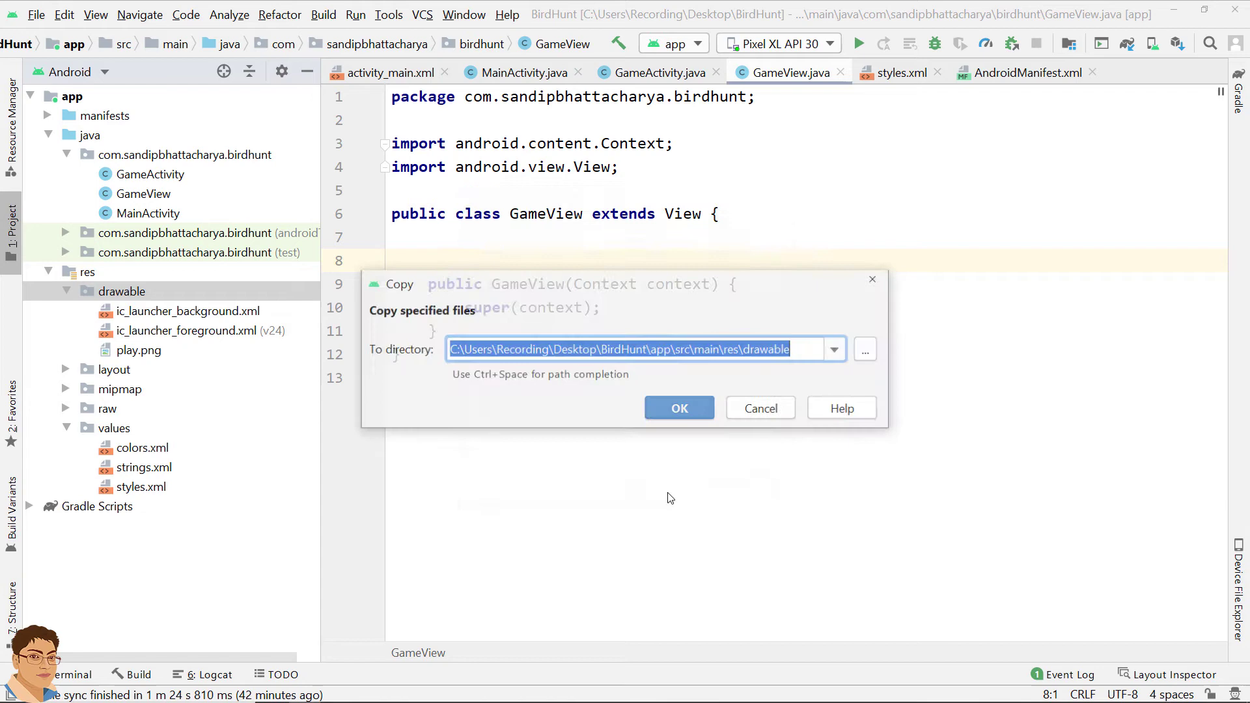
{"action": "left_click", "coordinate": [700, 414]}
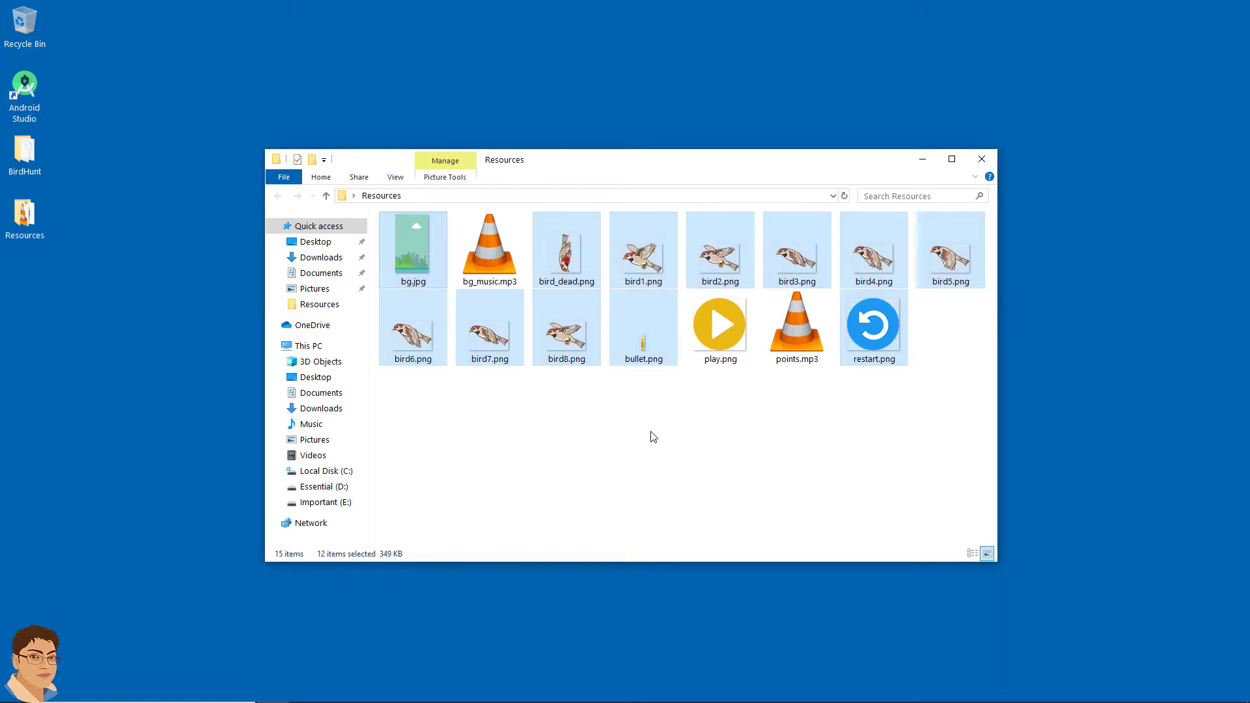
Select points.mp3 in the Resources folder, then minimize that window
{"action": "left_click", "coordinate": [653, 436]}
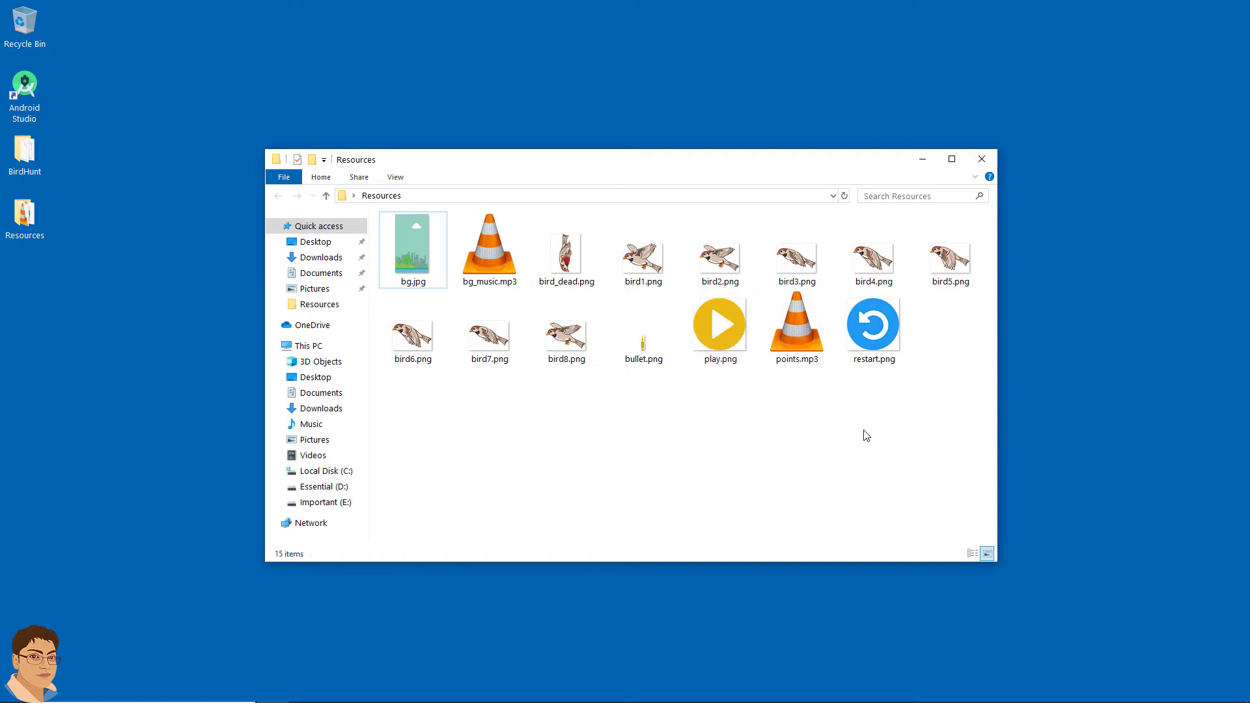
{"action": "left_click", "coordinate": [796, 332]}
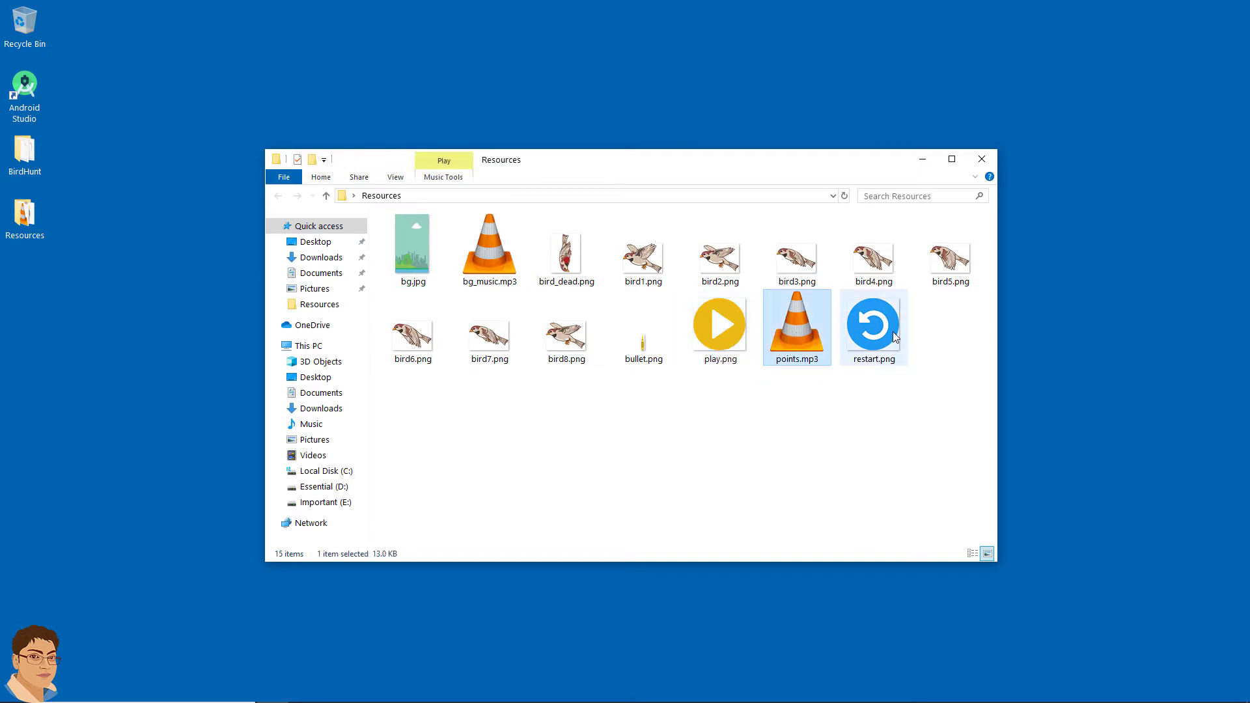
{"action": "left_click", "coordinate": [922, 159]}
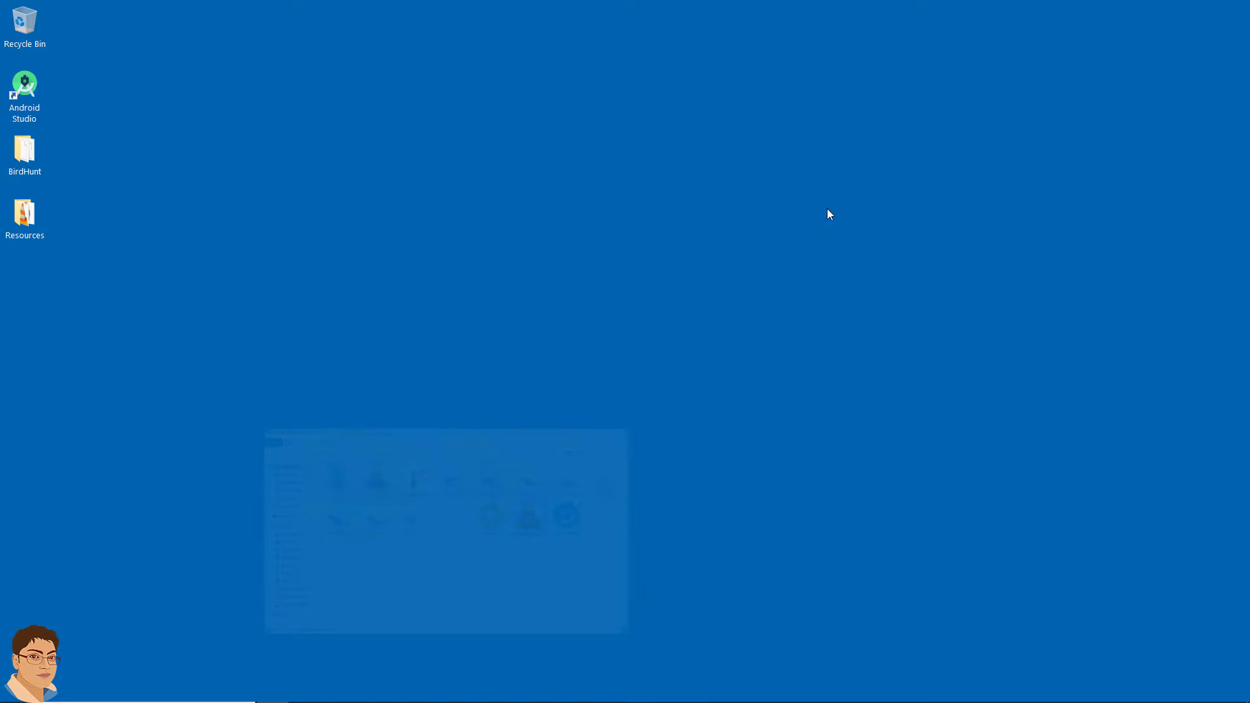
Paste points.mp3 into the raw folder and add a blank line above the GameView constructor
{"action": "left_click", "coordinate": [305, 691]}
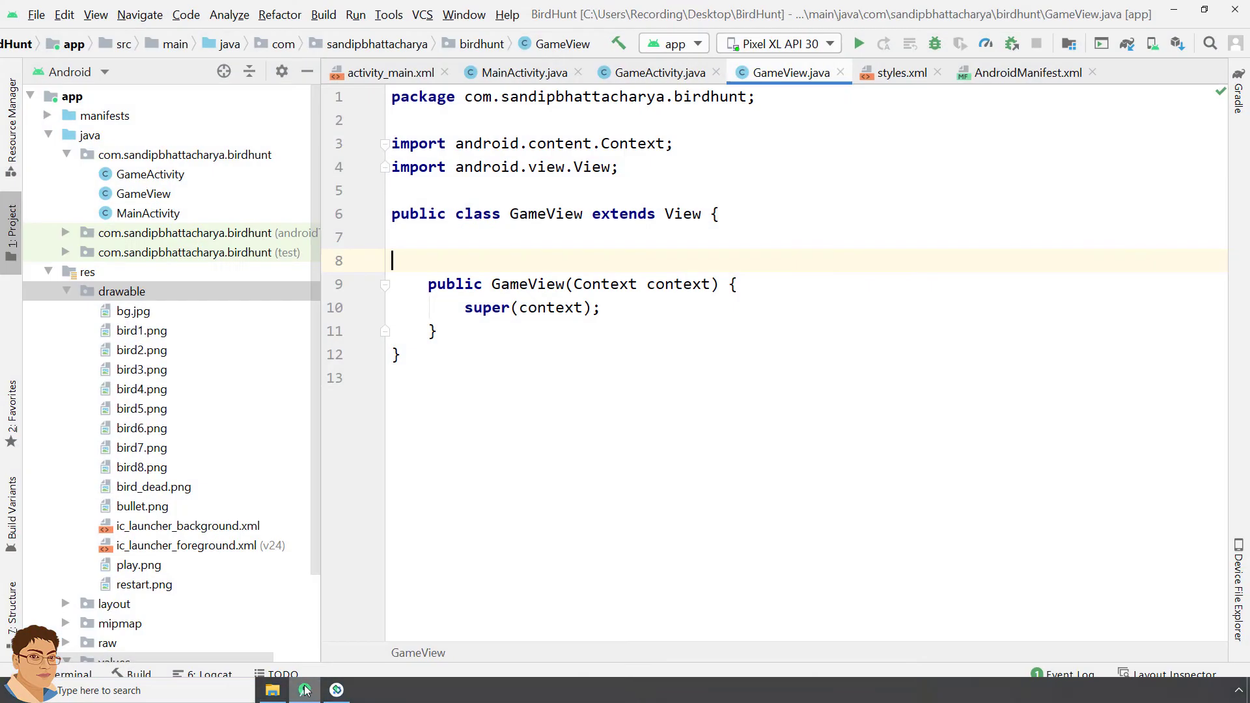
{"action": "scroll", "coordinate": [146, 440], "scroll_direction": "down", "scroll_amount": 3}
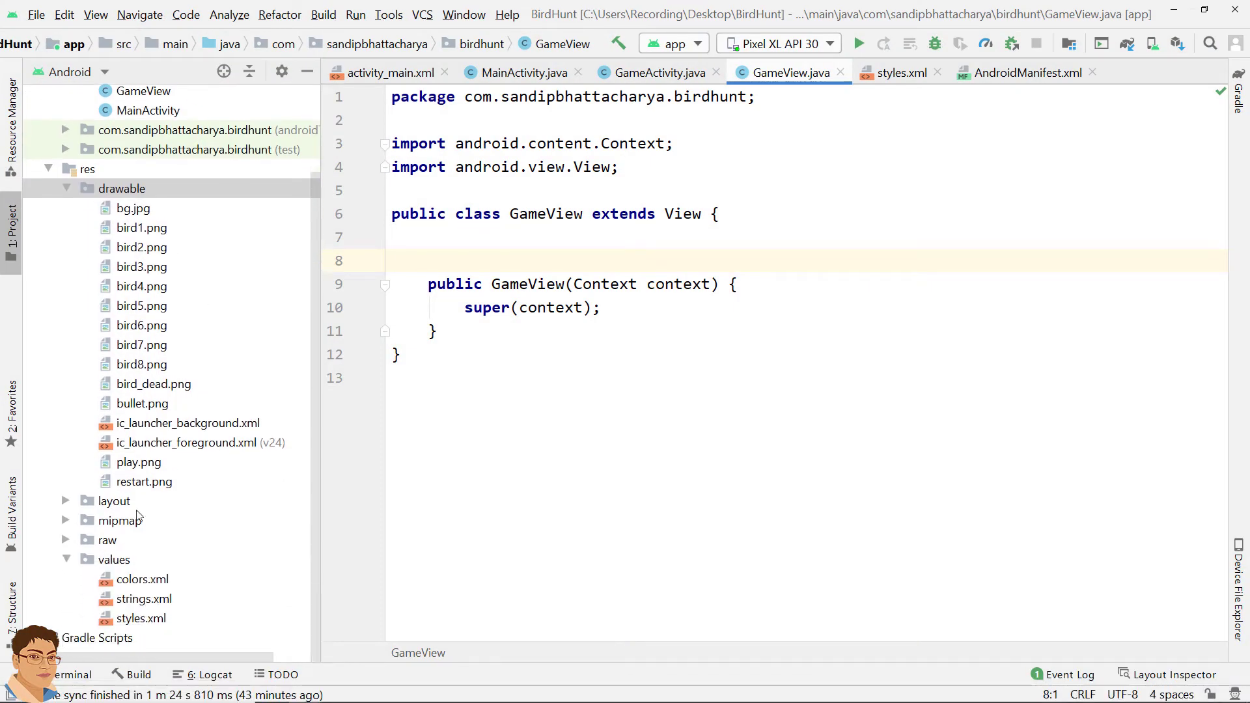
{"action": "left_click", "coordinate": [108, 547]}
{"action": "right_click", "coordinate": [108, 550]}
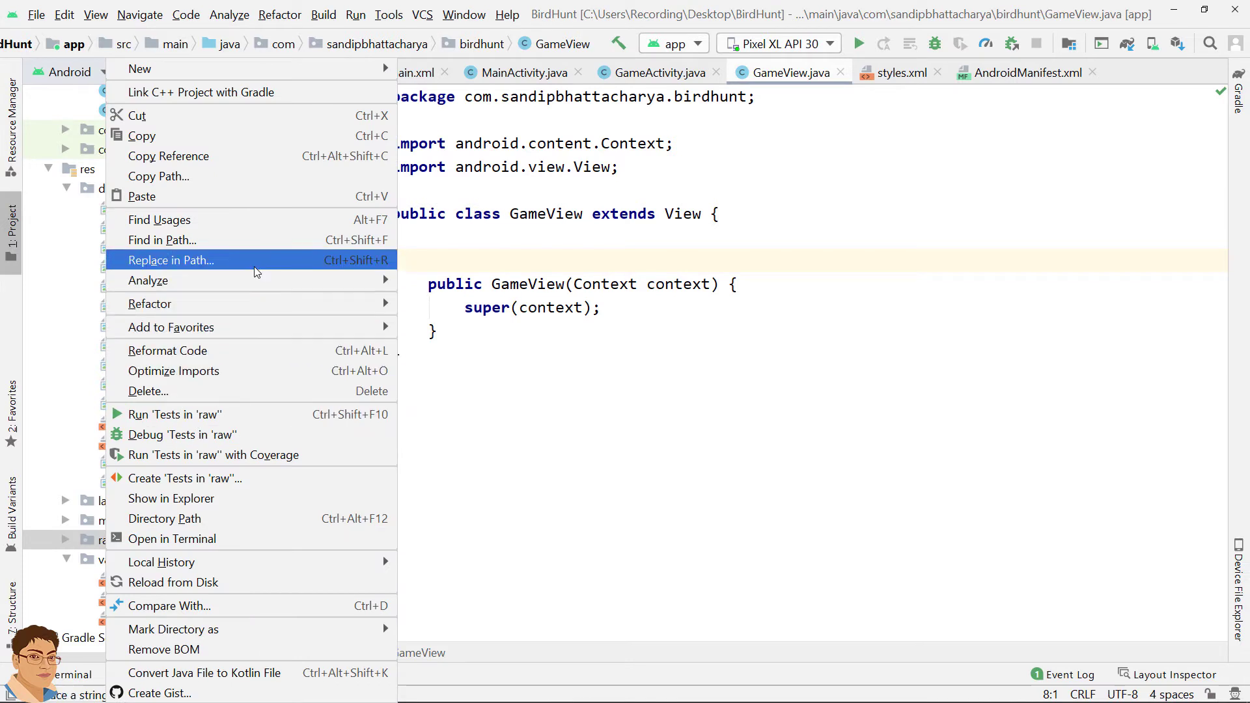
{"action": "left_click", "coordinate": [267, 199]}
{"action": "left_click", "coordinate": [673, 427]}
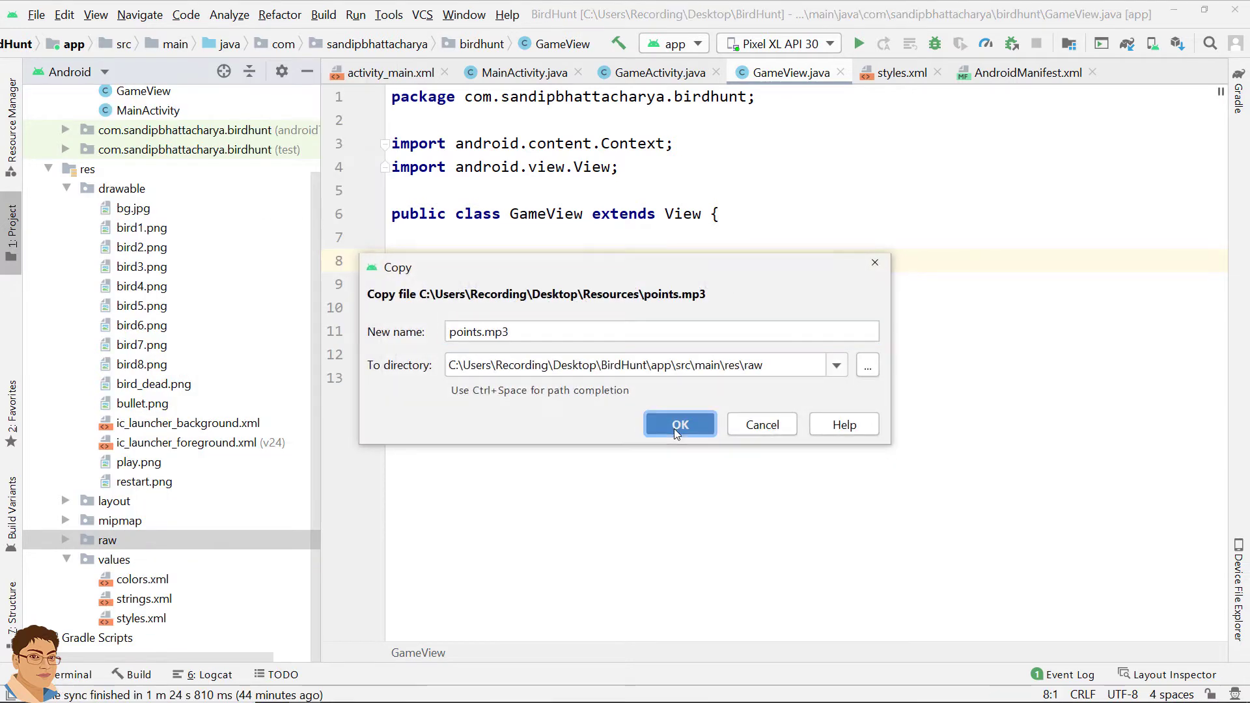
{"action": "left_click", "coordinate": [522, 238]}
{"action": "key", "text": "Return"}
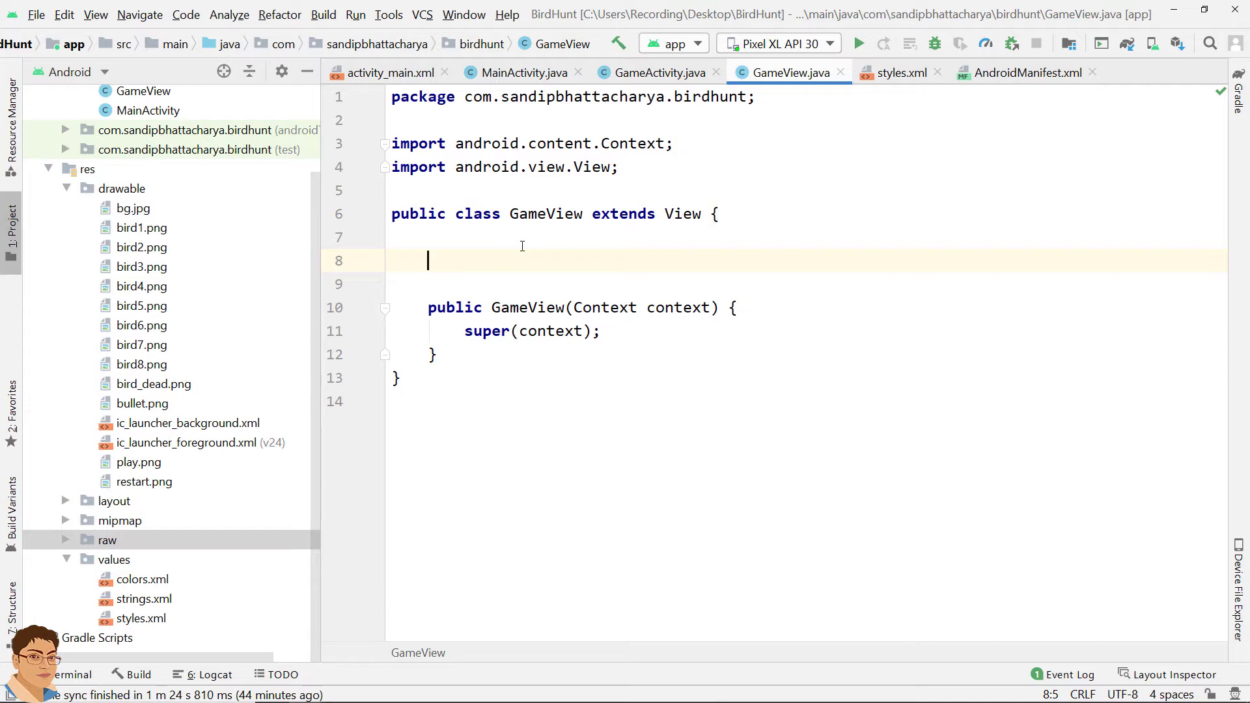
{"action": "type", "text": "int "}
{"action": "type", "text": "bird"}
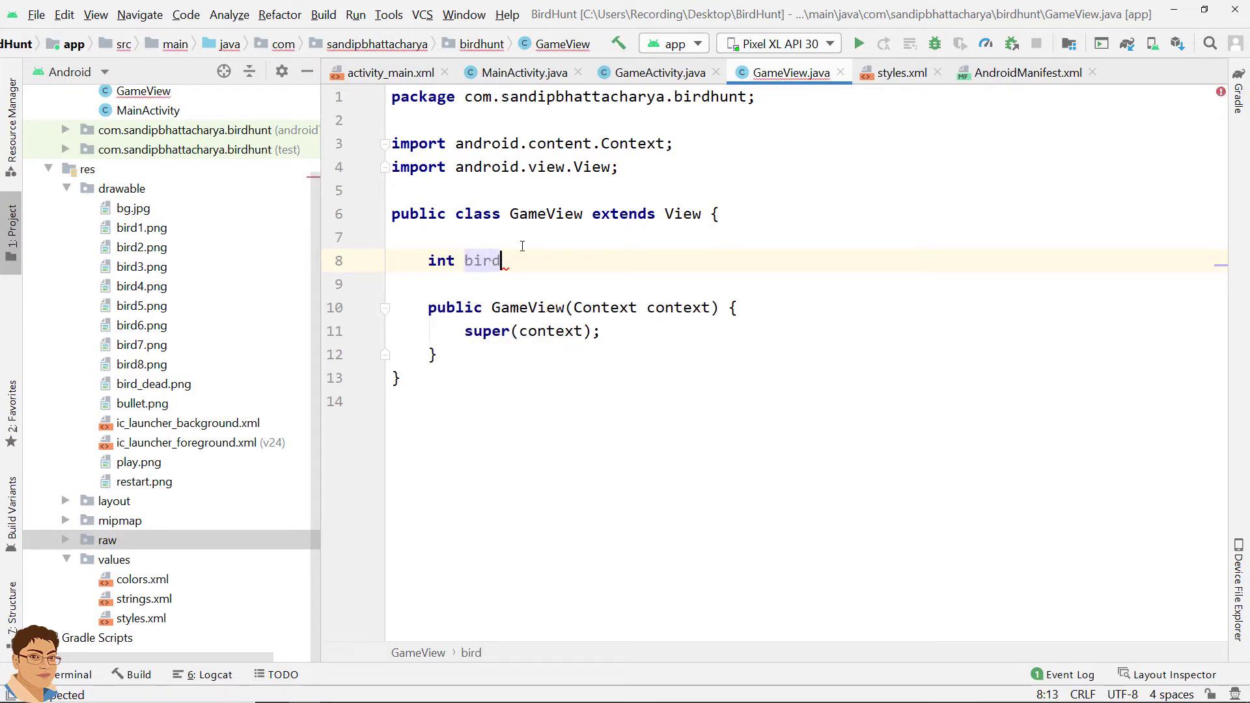
{"action": "type", "text": "X, "}
{"action": "type", "text": "bird"}
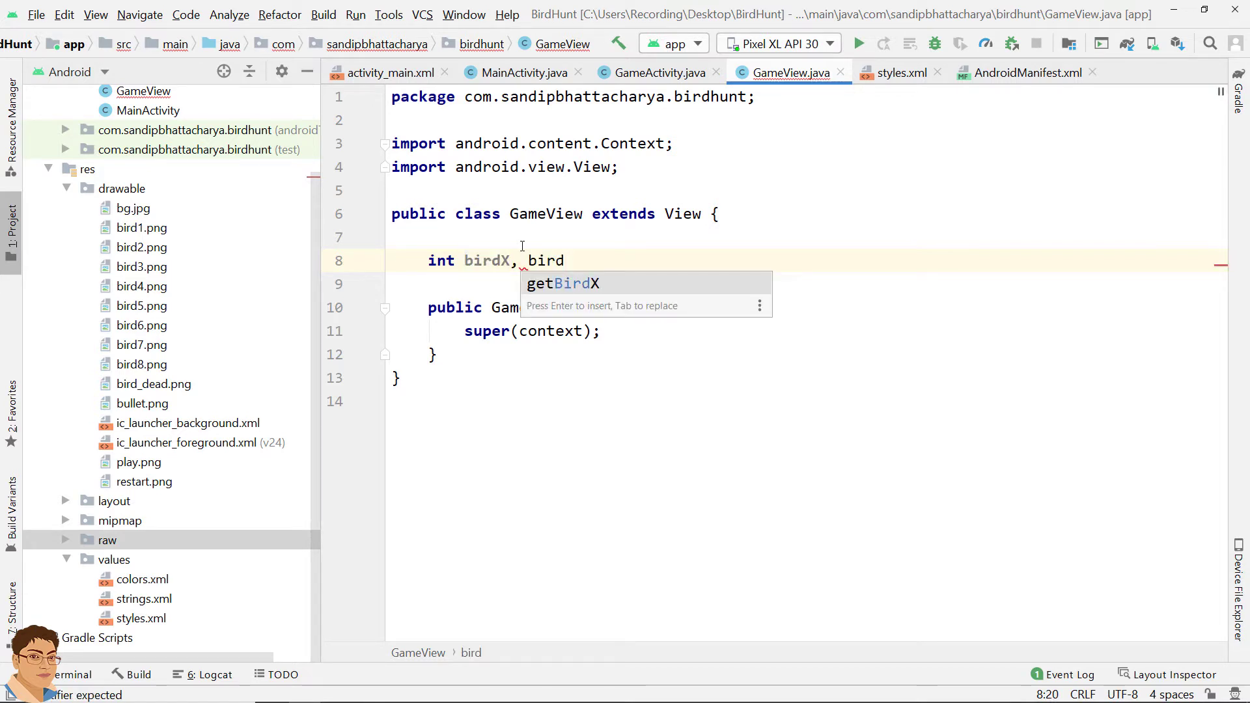
{"action": "type", "text": "Y;"}
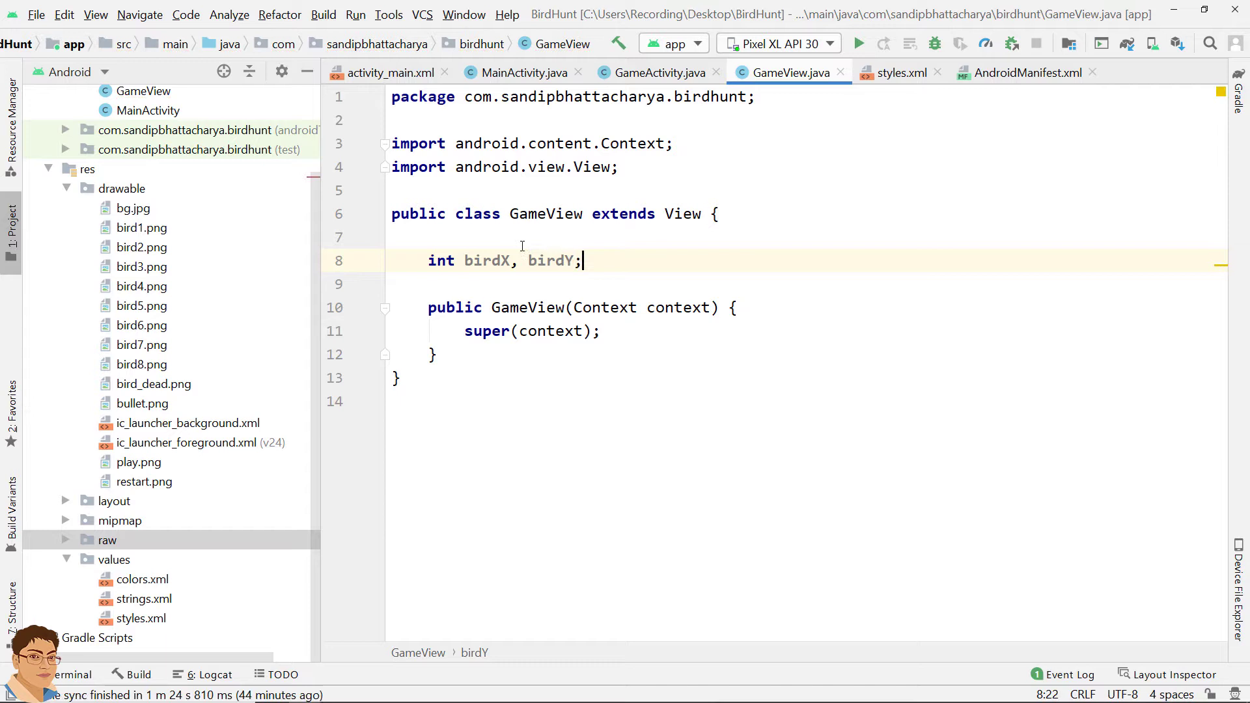
Declare int birdX, birdY; touchX, touchY; and screenWidth, screenHeight on separate lines
{"action": "key", "text": "Return"}
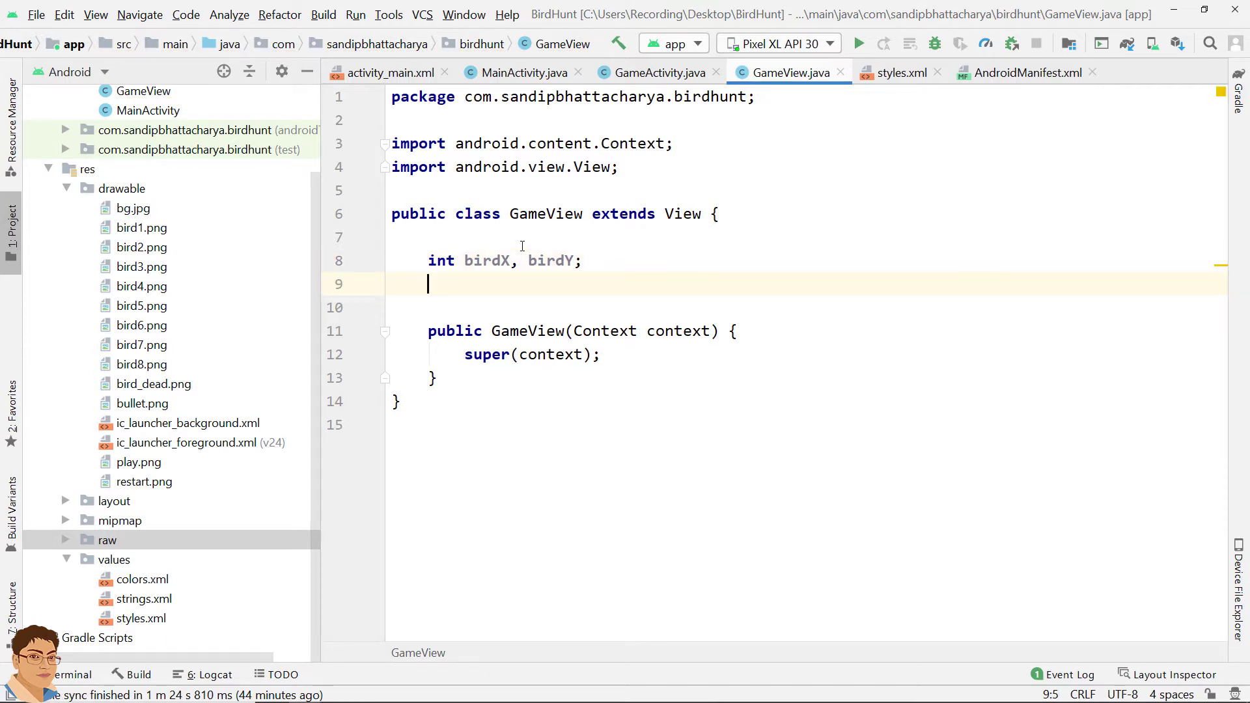
{"action": "type", "text": "int touch"}
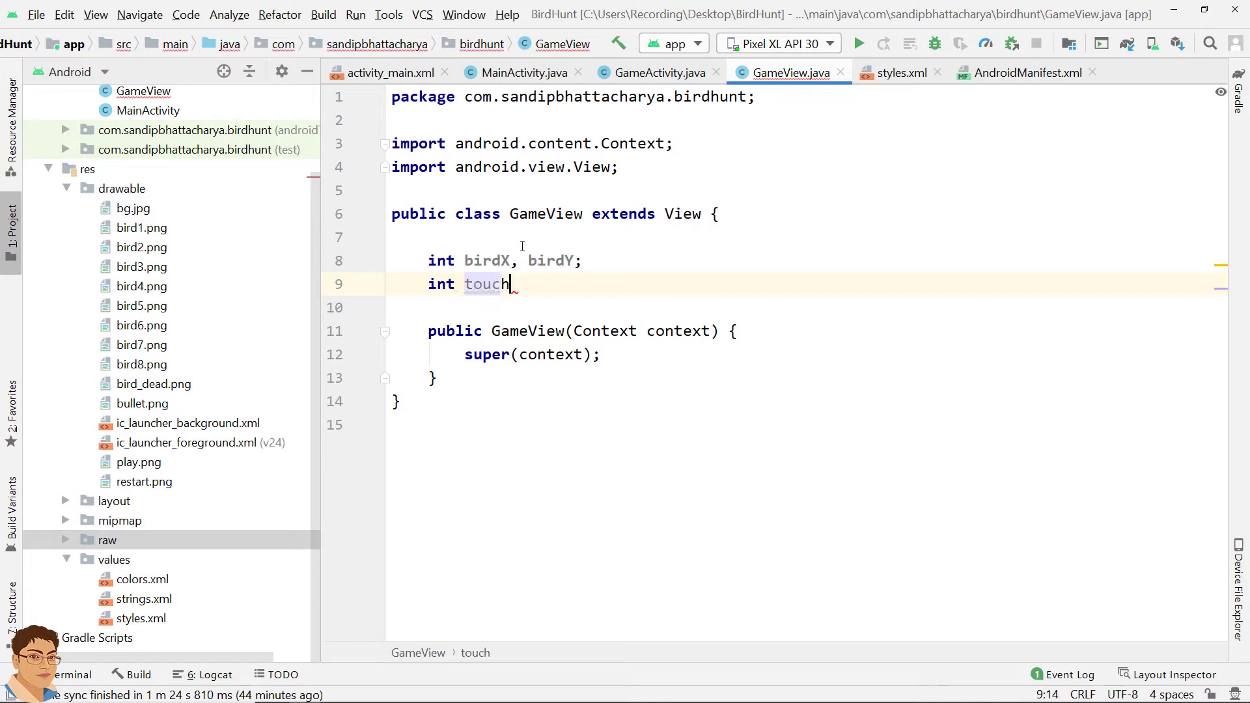
{"action": "type", "text": "X, touc"}
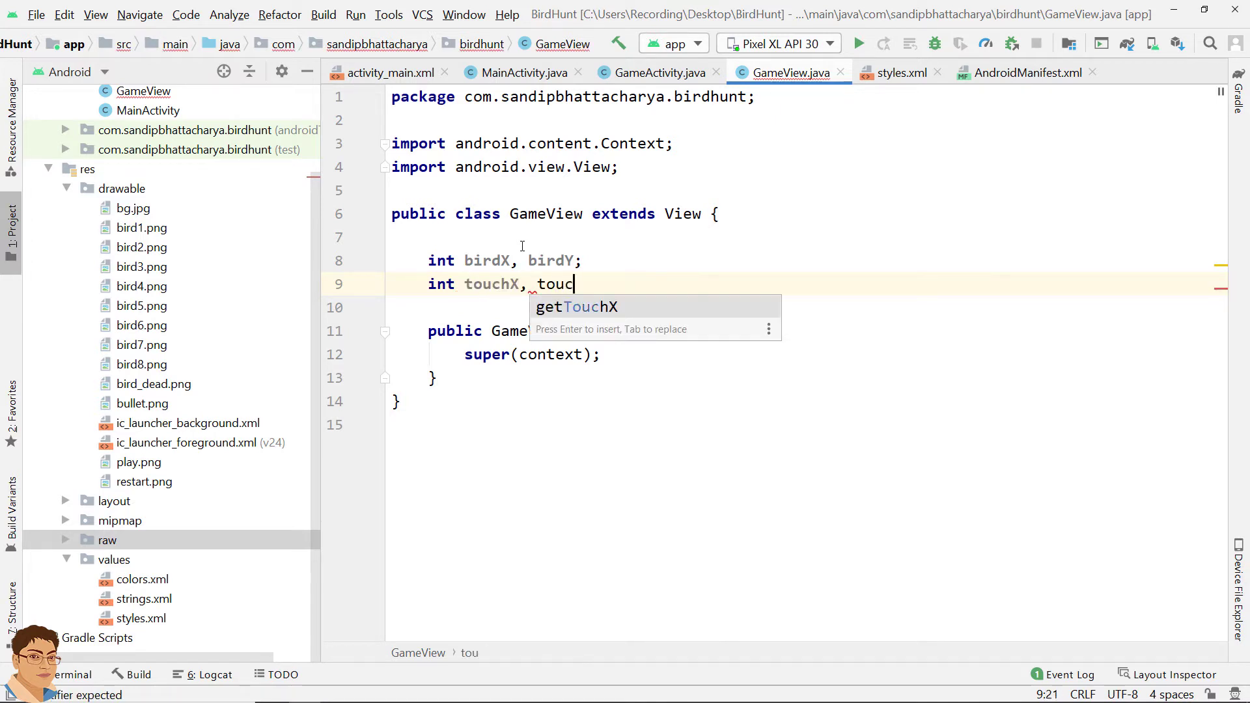
{"action": "type", "text": "hY;"}
{"action": "key", "text": "Return"}
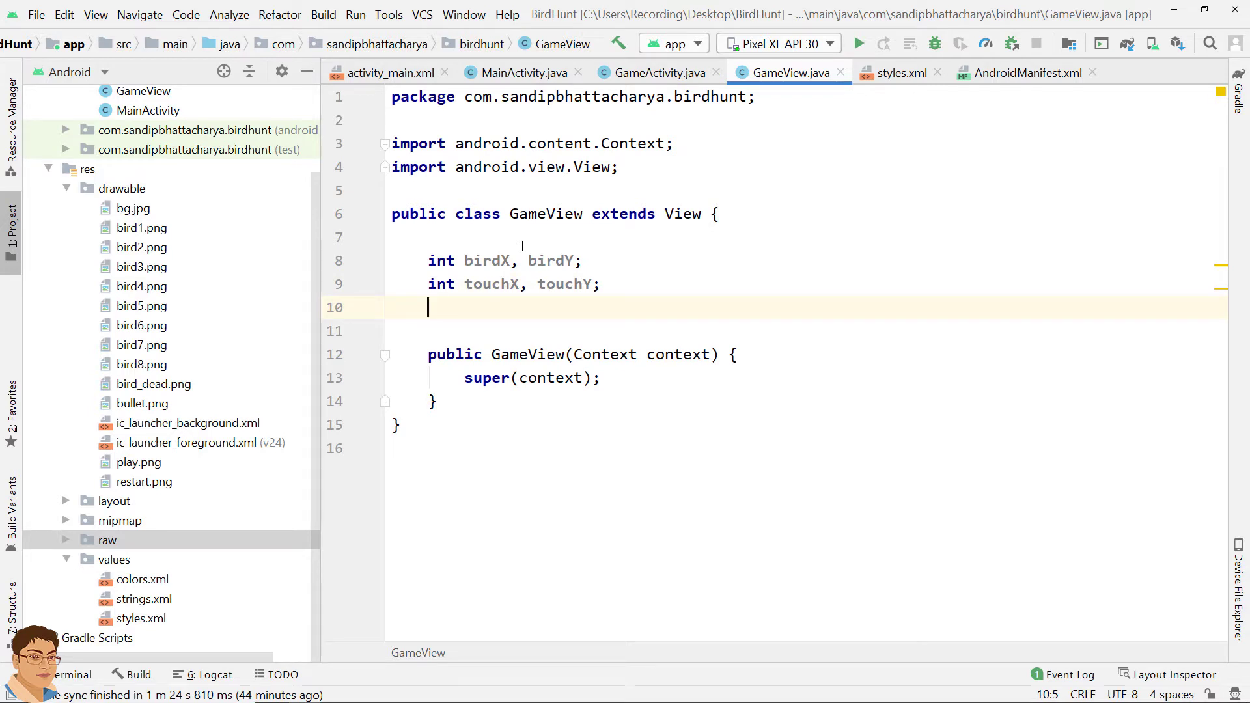
{"action": "type", "text": "int scre"}
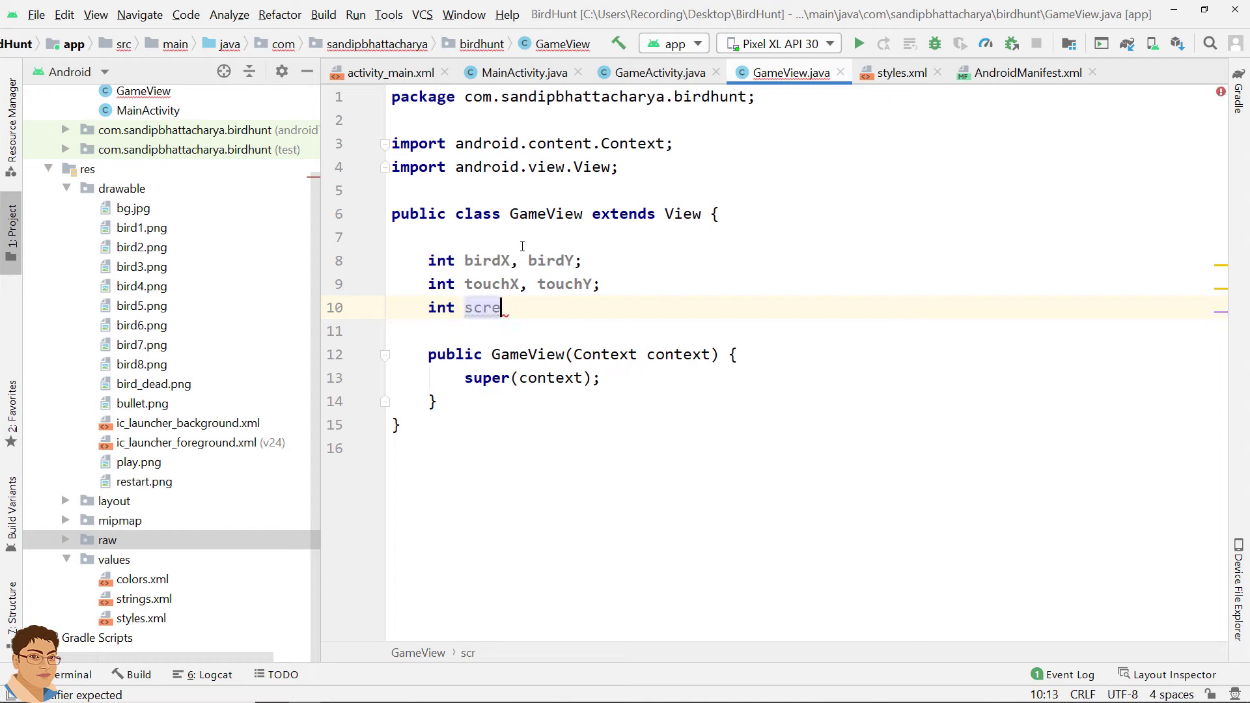
{"action": "type", "text": "enWidth"}
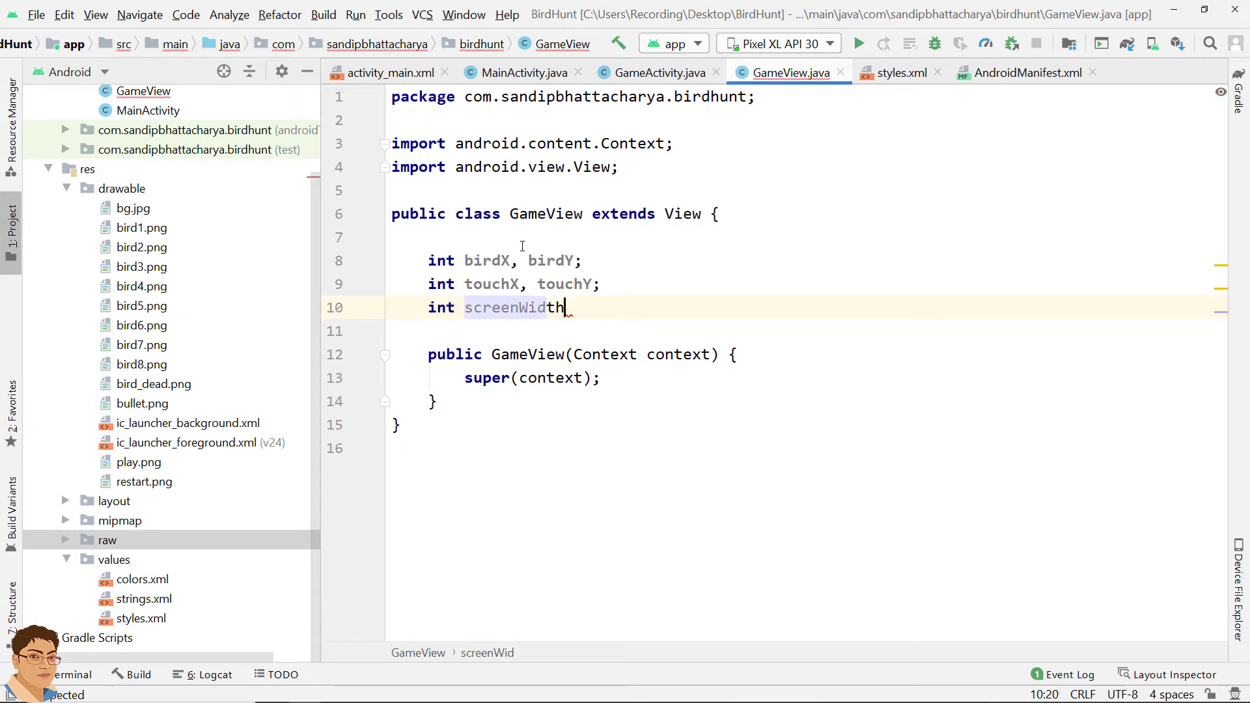
{"action": "type", "text": ", "}
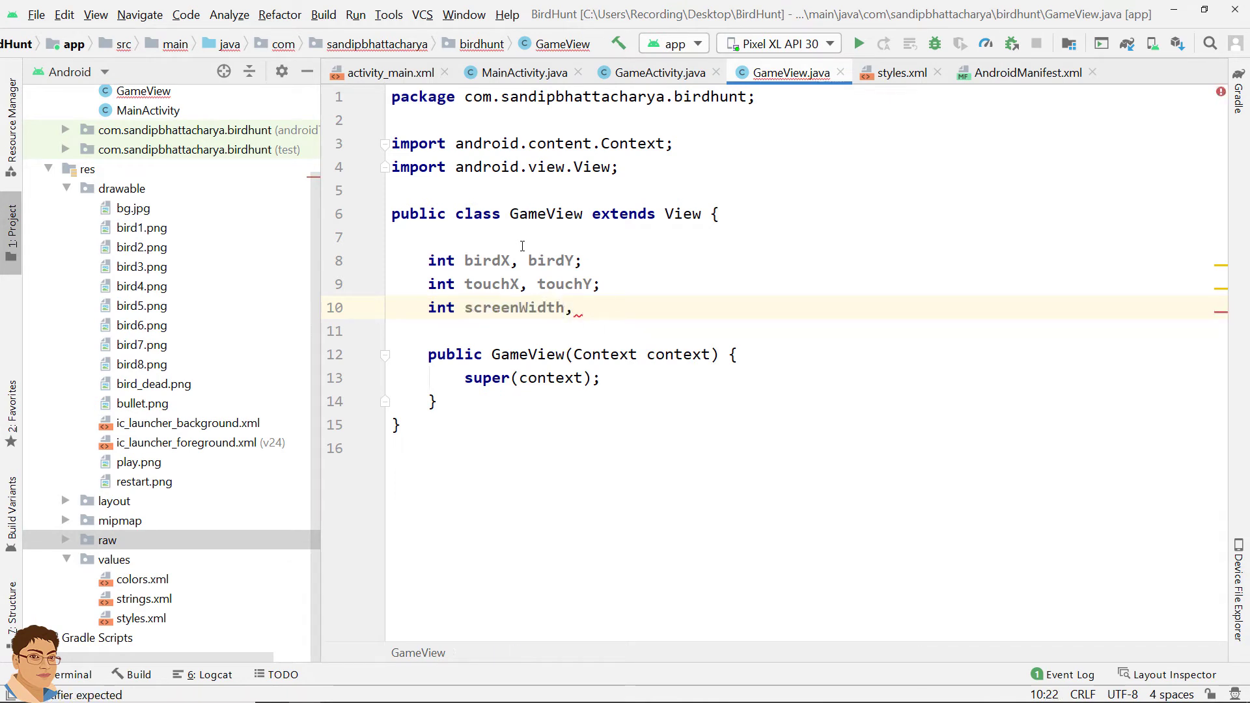
{"action": "type", "text": "screenH"}
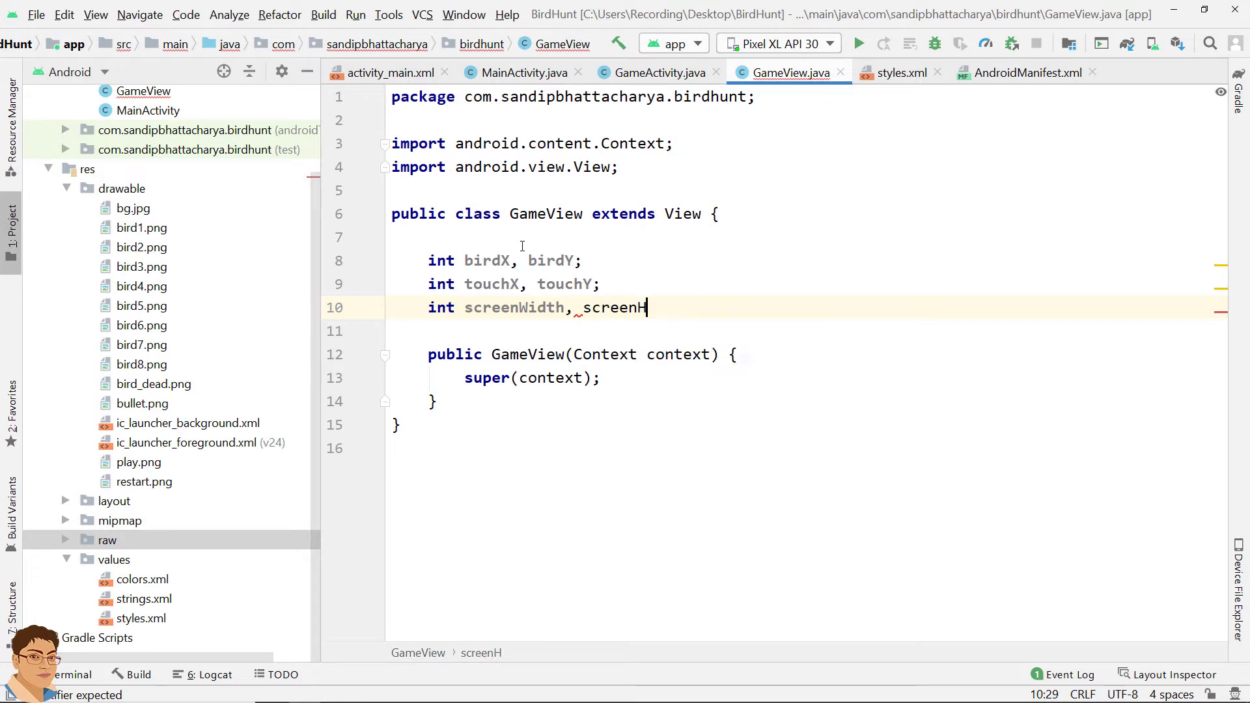
{"action": "type", "text": "eight;"}
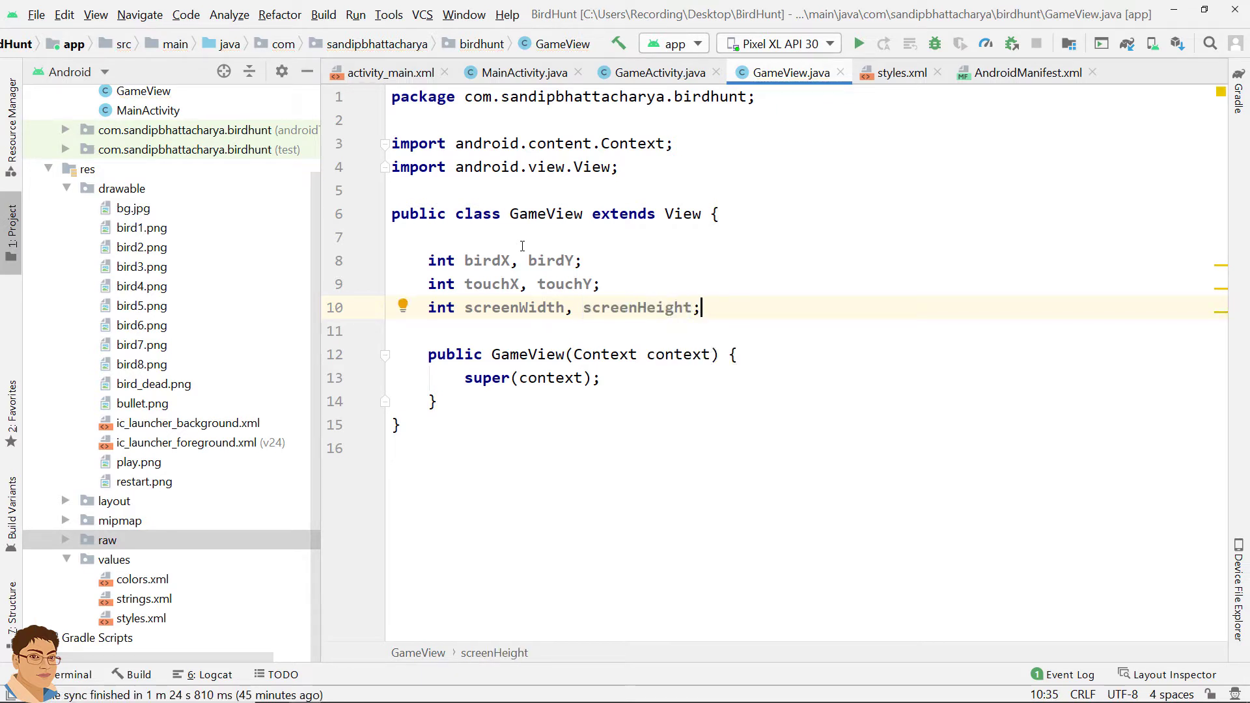
{"action": "key", "text": "Return"}
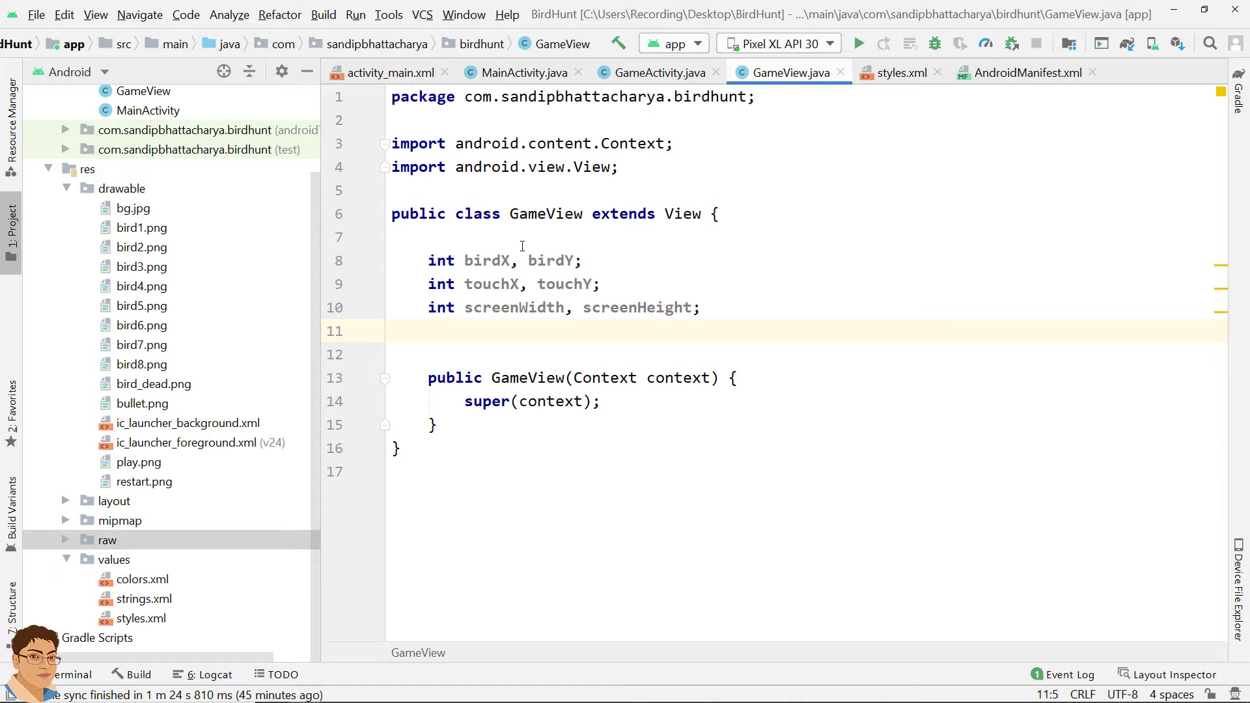
{"action": "type", "text": "int b"}
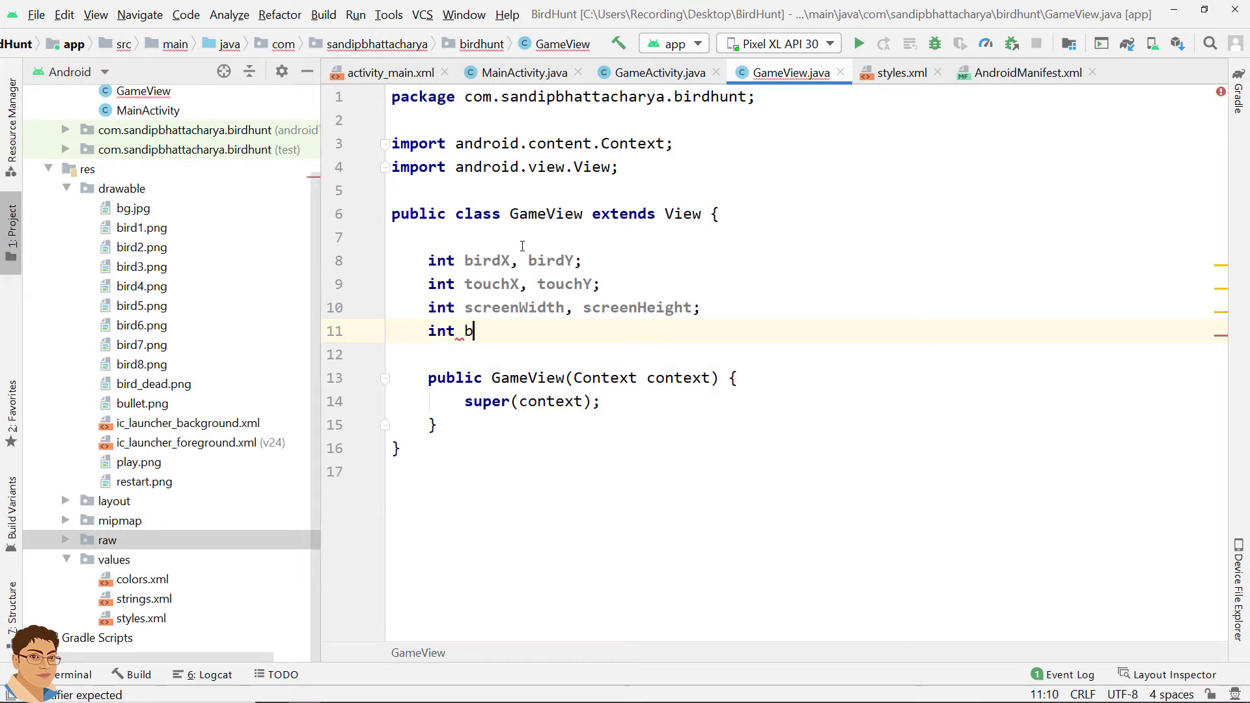
{"action": "type", "text": "irdFra"}
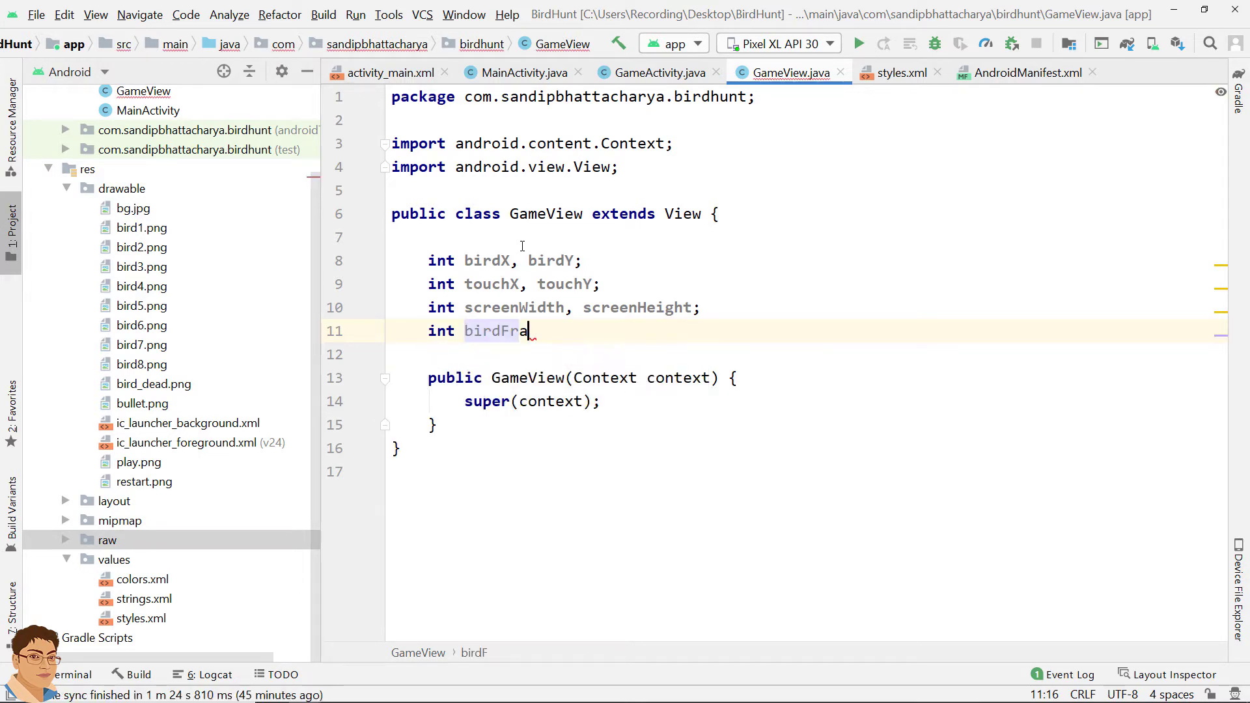
{"action": "type", "text": "me"}
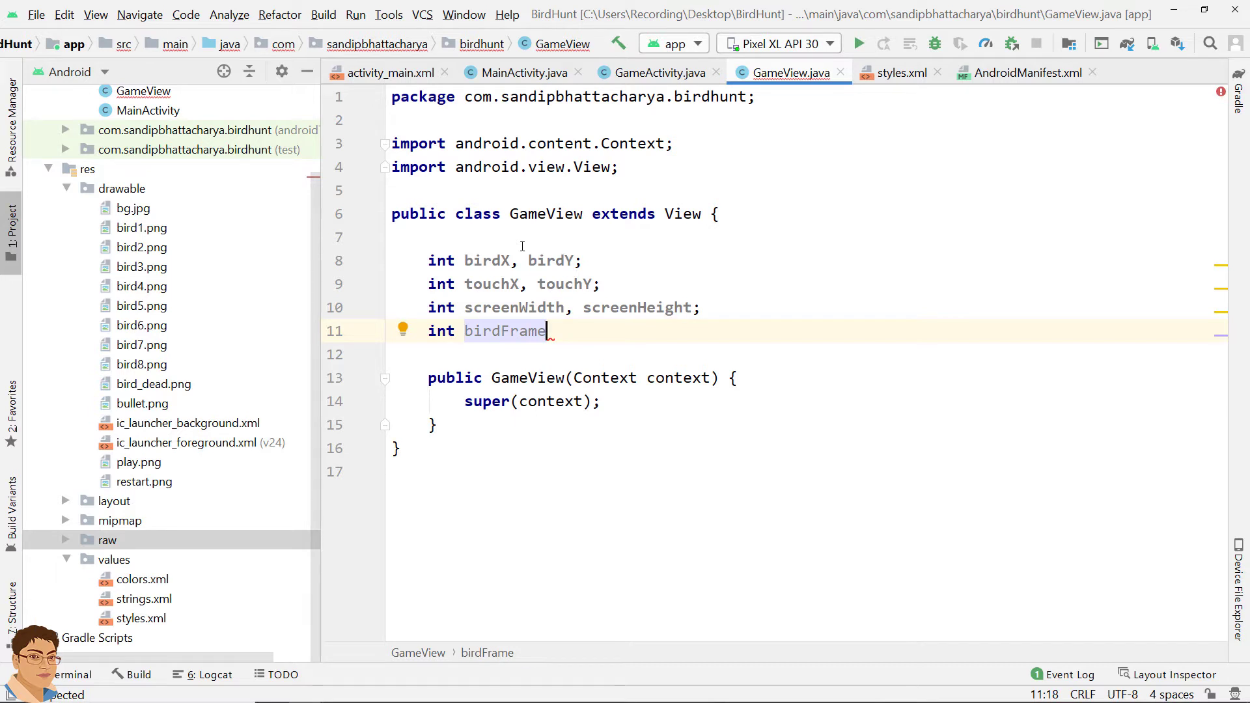
{"action": "type", "text": " = 0"}
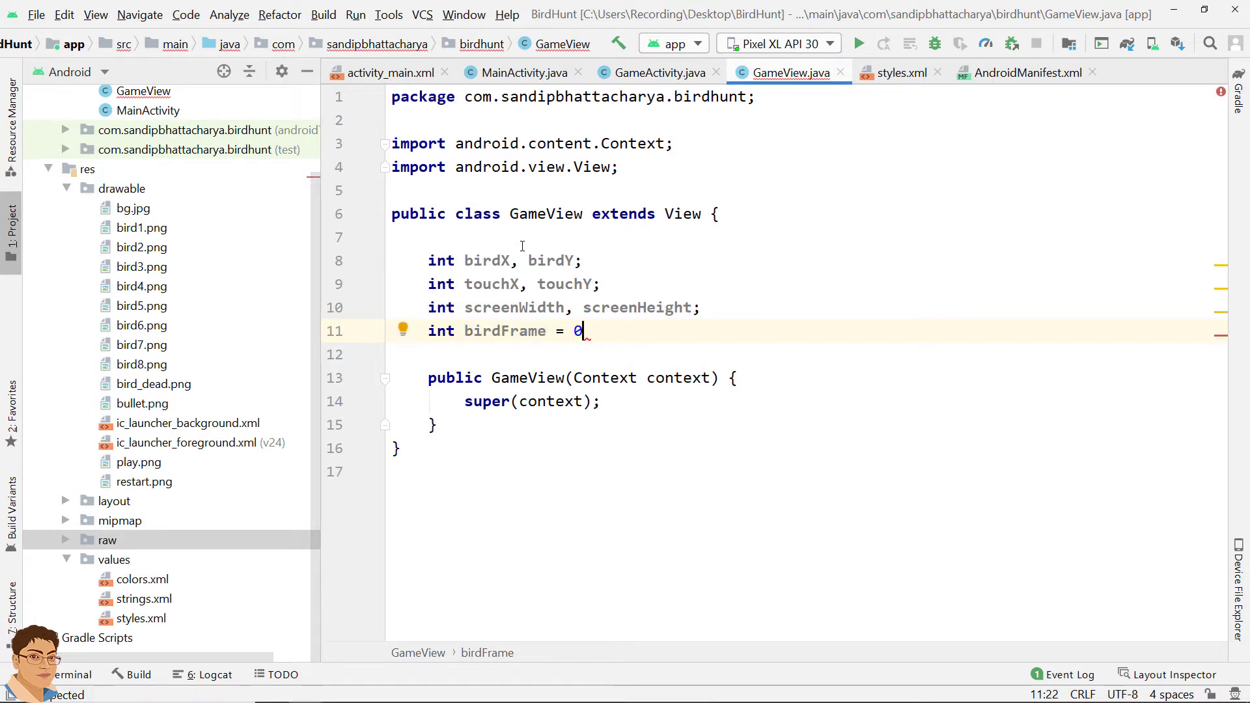
{"action": "type", "text": ", bi"}
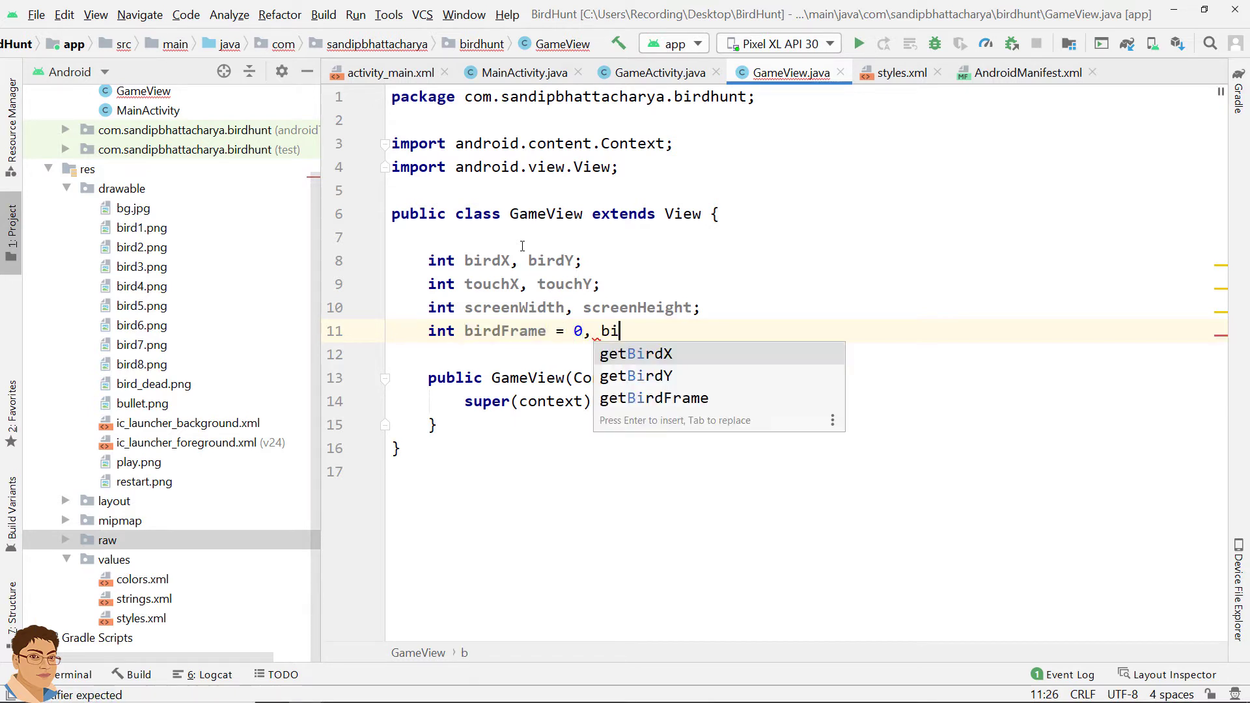
{"action": "type", "text": "rd"}
{"action": "type", "text": "Di"}
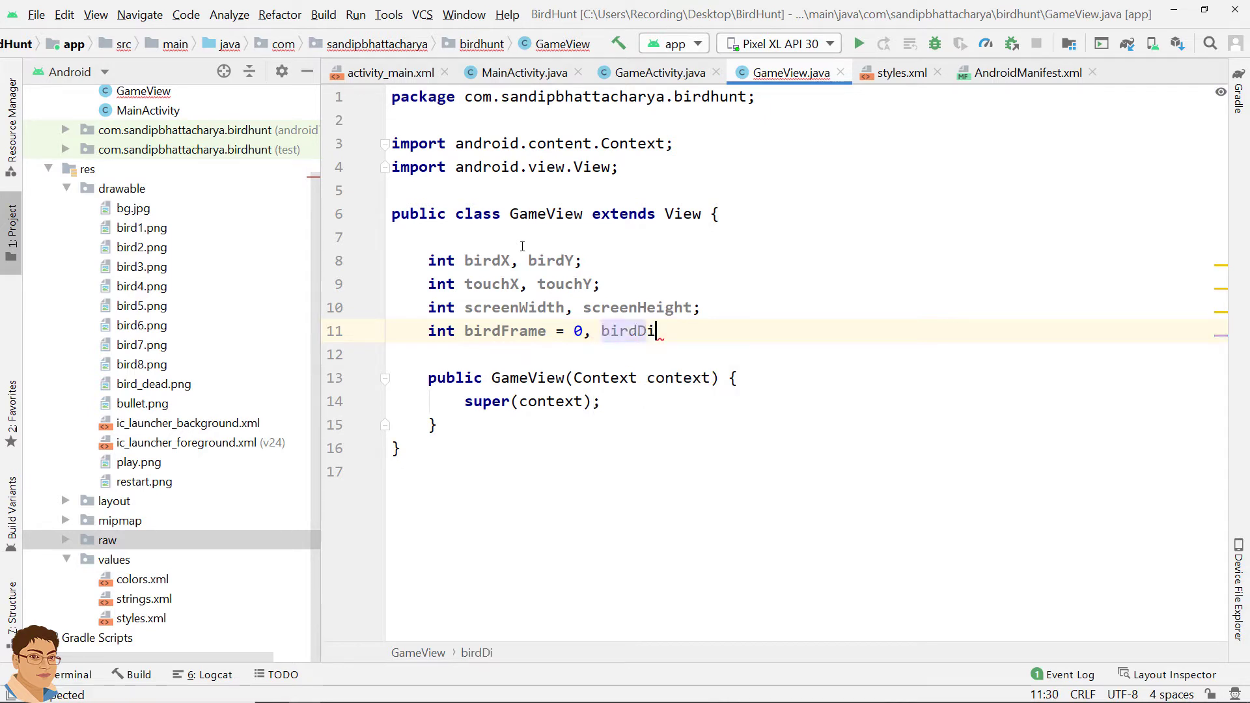
{"action": "type", "text": "rectionX"}
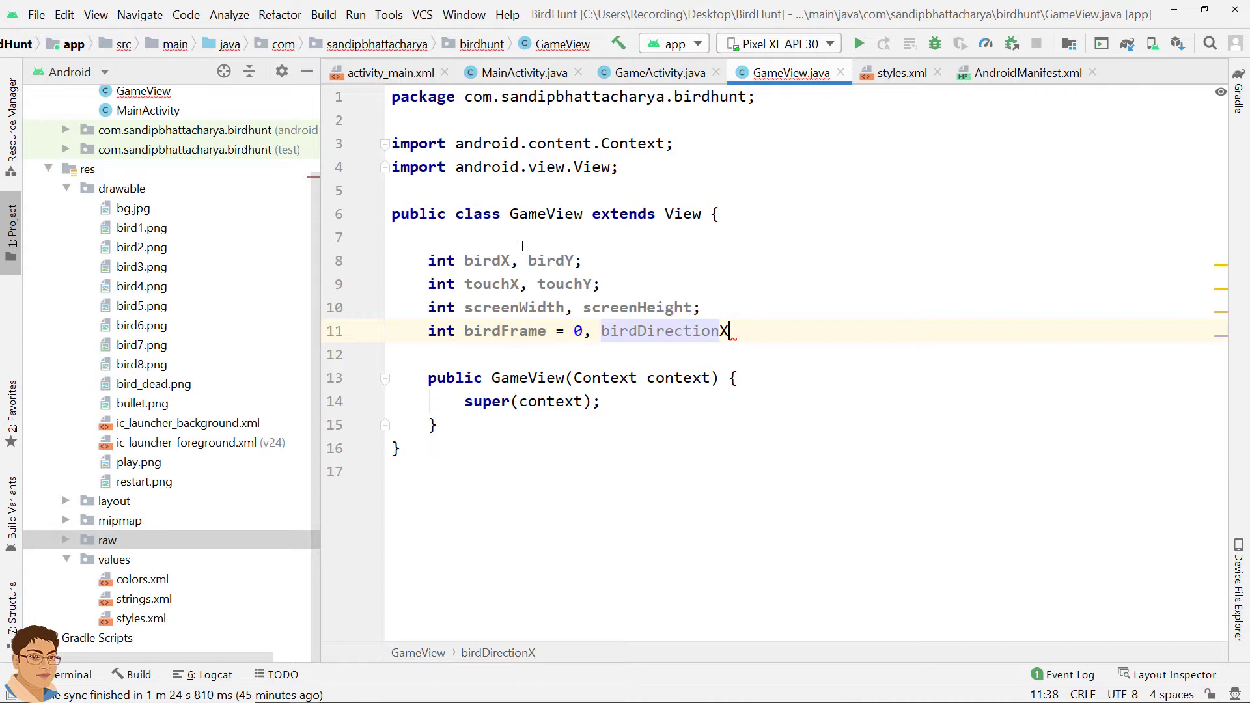
{"action": "type", "text": " = 1"}
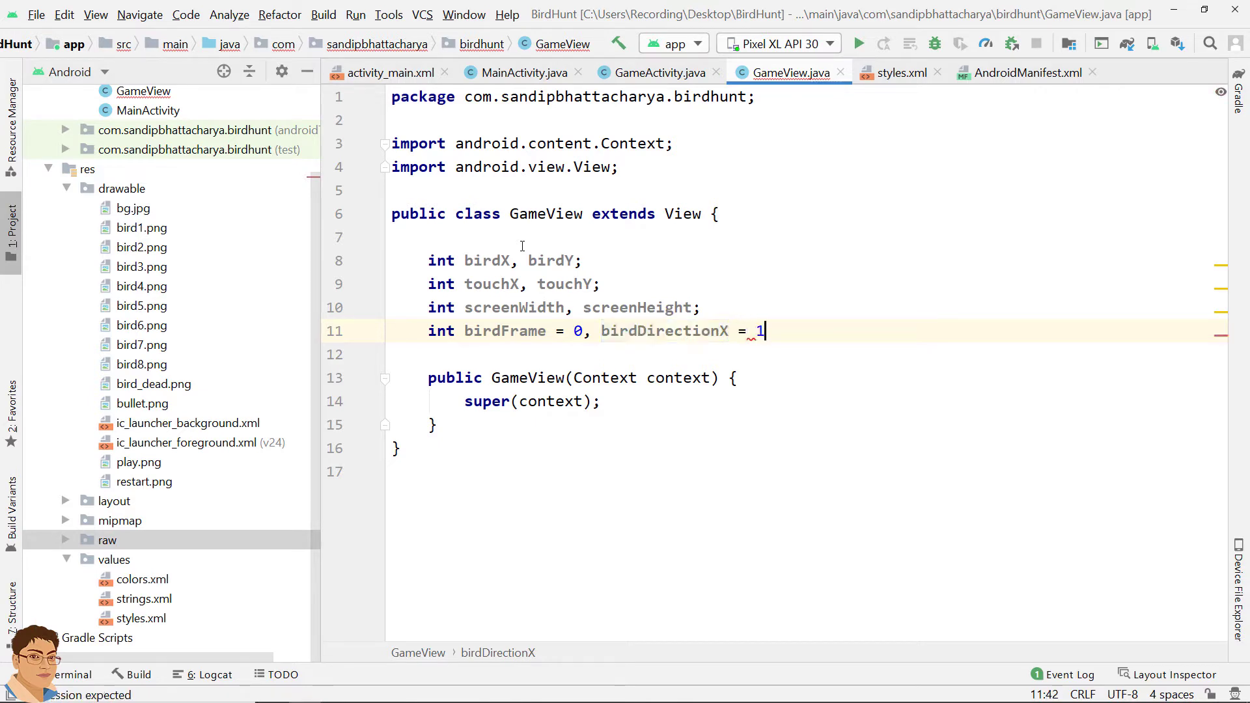
{"action": "type", "text": ","}
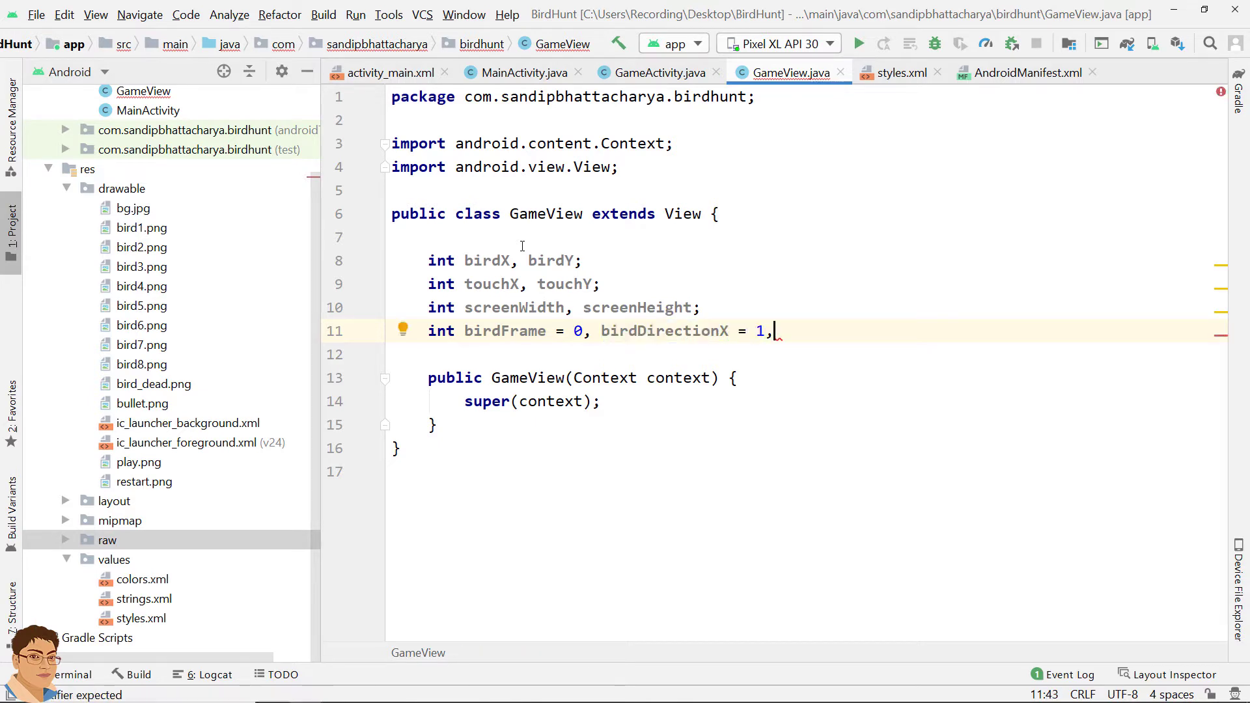
{"action": "type", "text": " bir"}
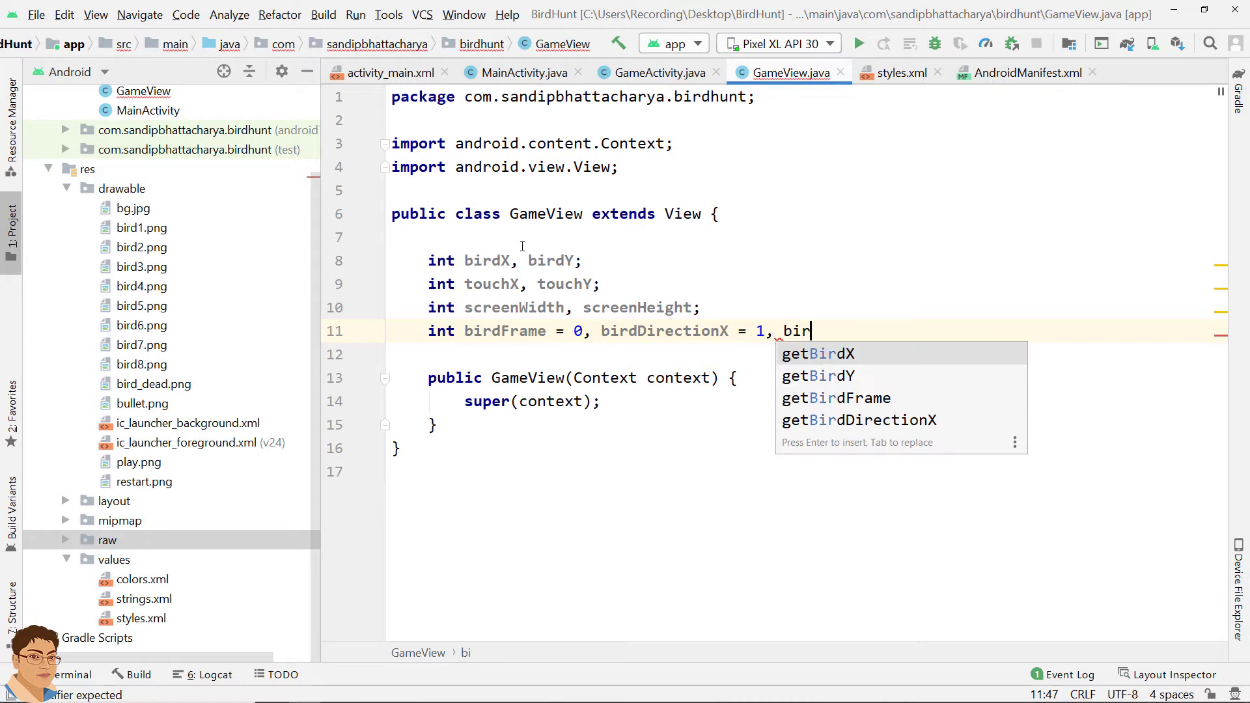
{"action": "type", "text": "dDirec"}
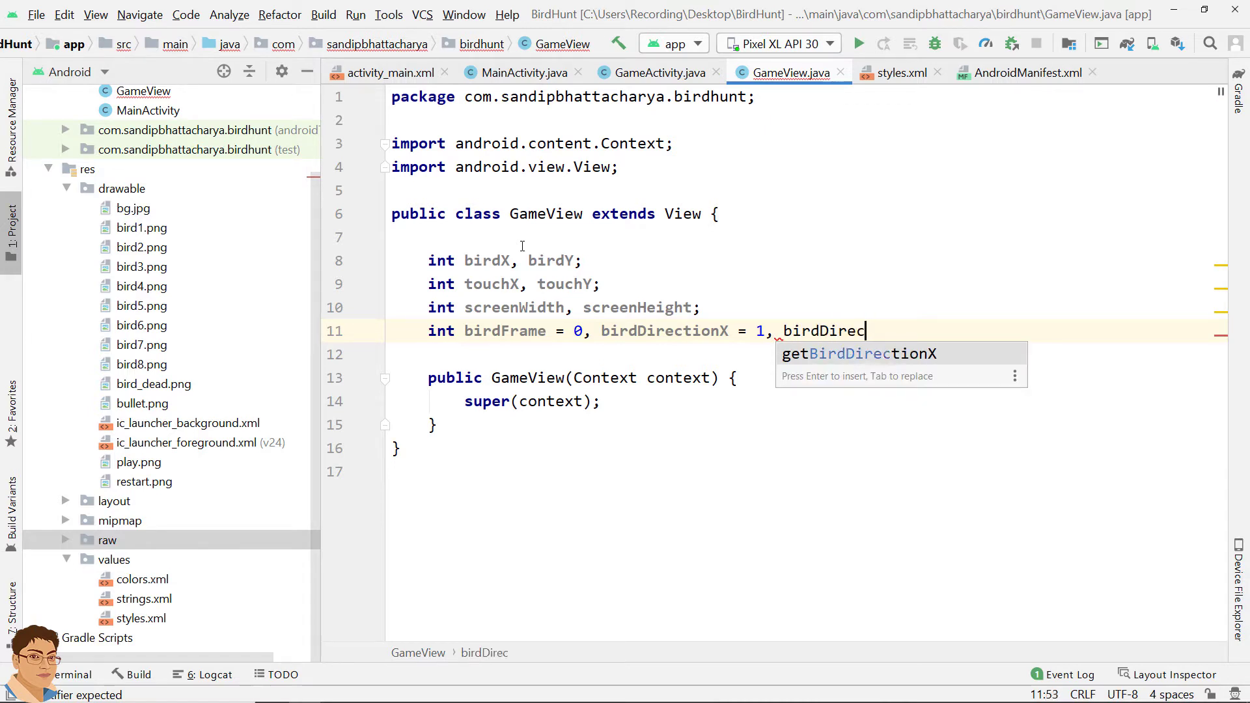
{"action": "type", "text": "tionY = "}
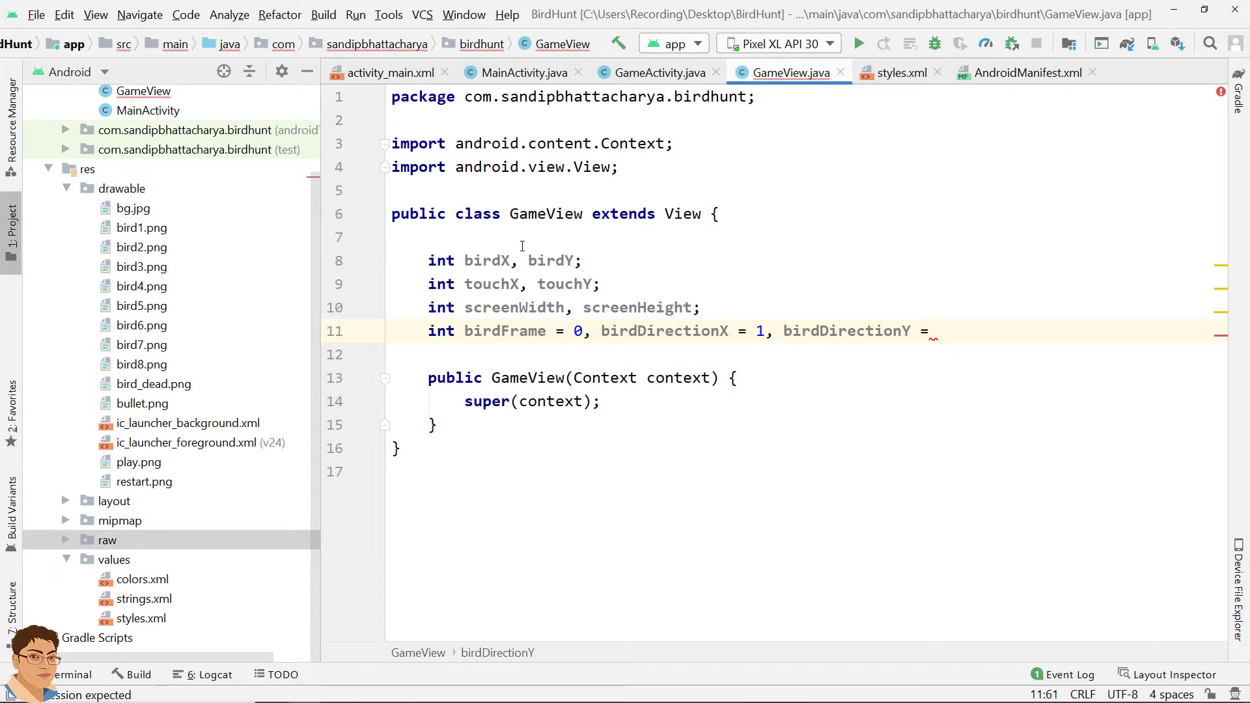
{"action": "type", "text": "1,"}
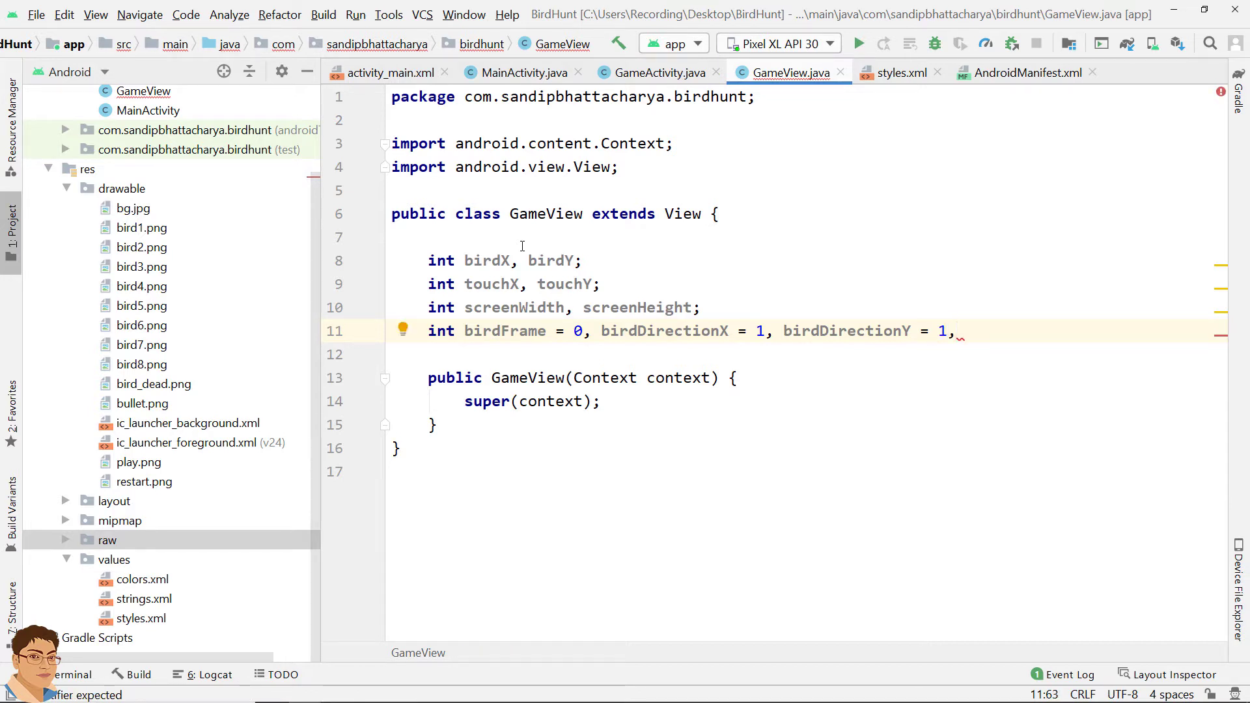
Extend the birdSpeedX = 20 declaration with birdSpeedY = 20 and deadBirdDropSpeed = 3
{"action": "key", "text": "Return"}
{"action": "type", "text": "bir"}
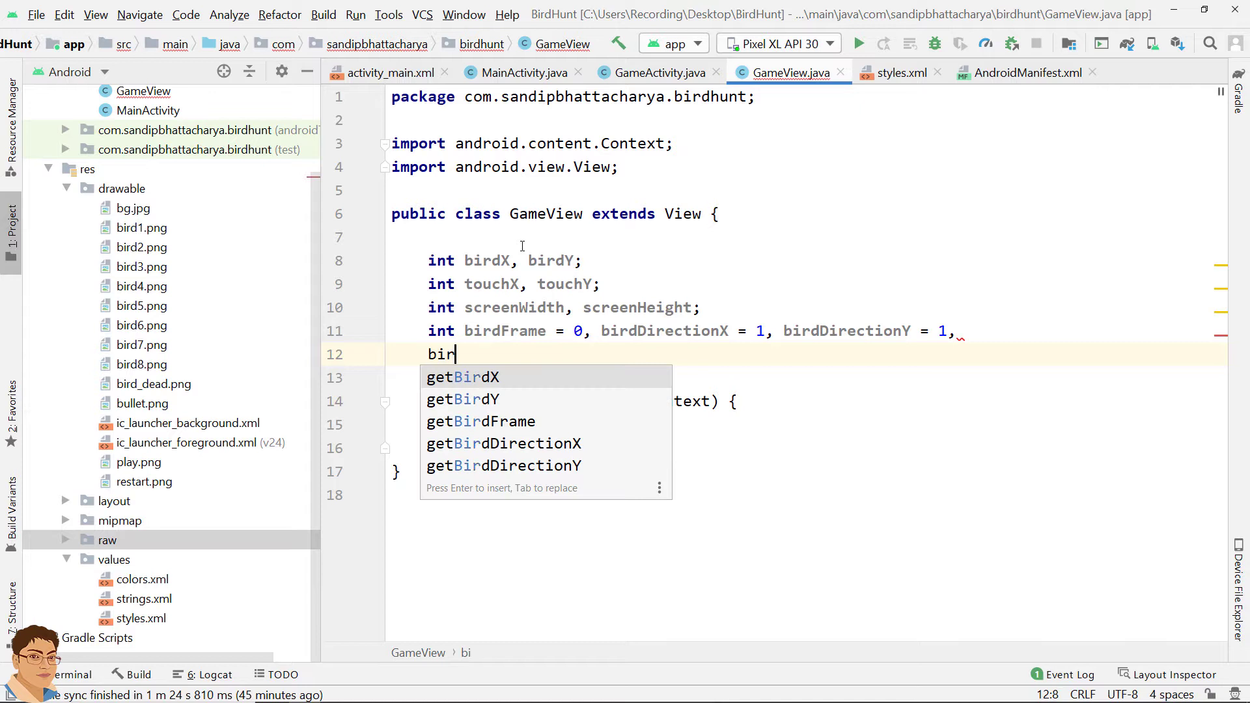
{"action": "type", "text": "dSpeed"}
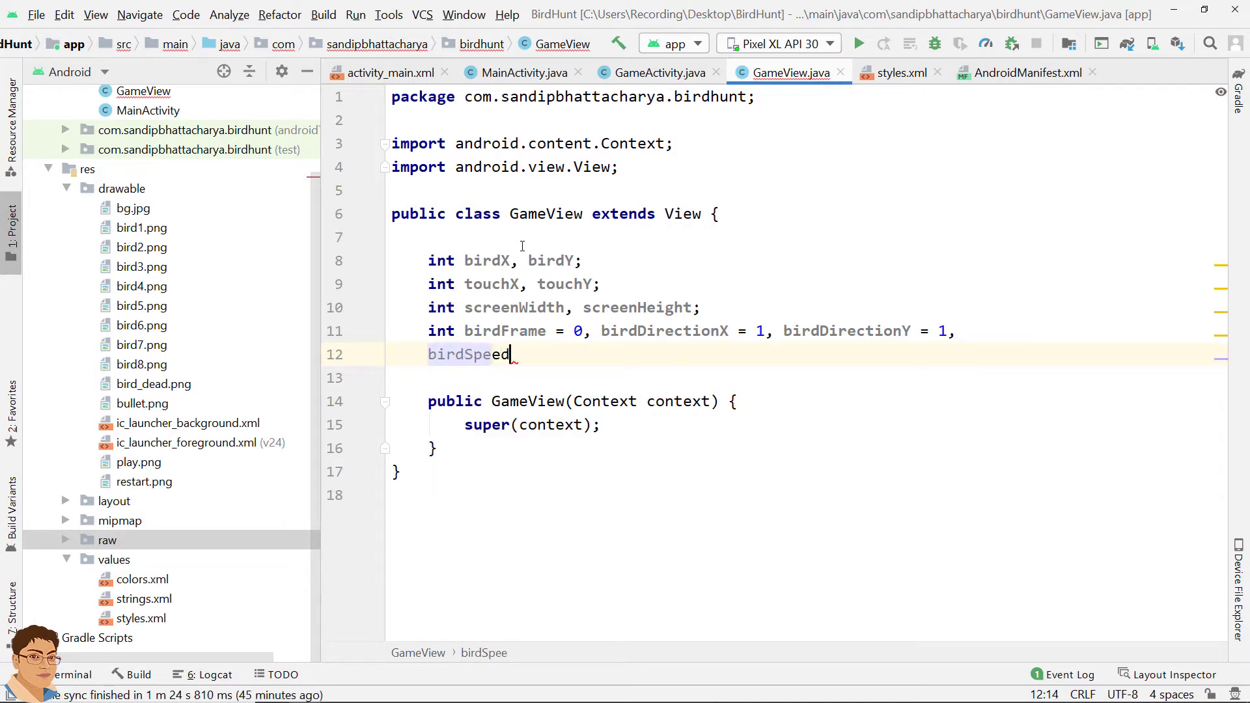
{"action": "type", "text": "X"}
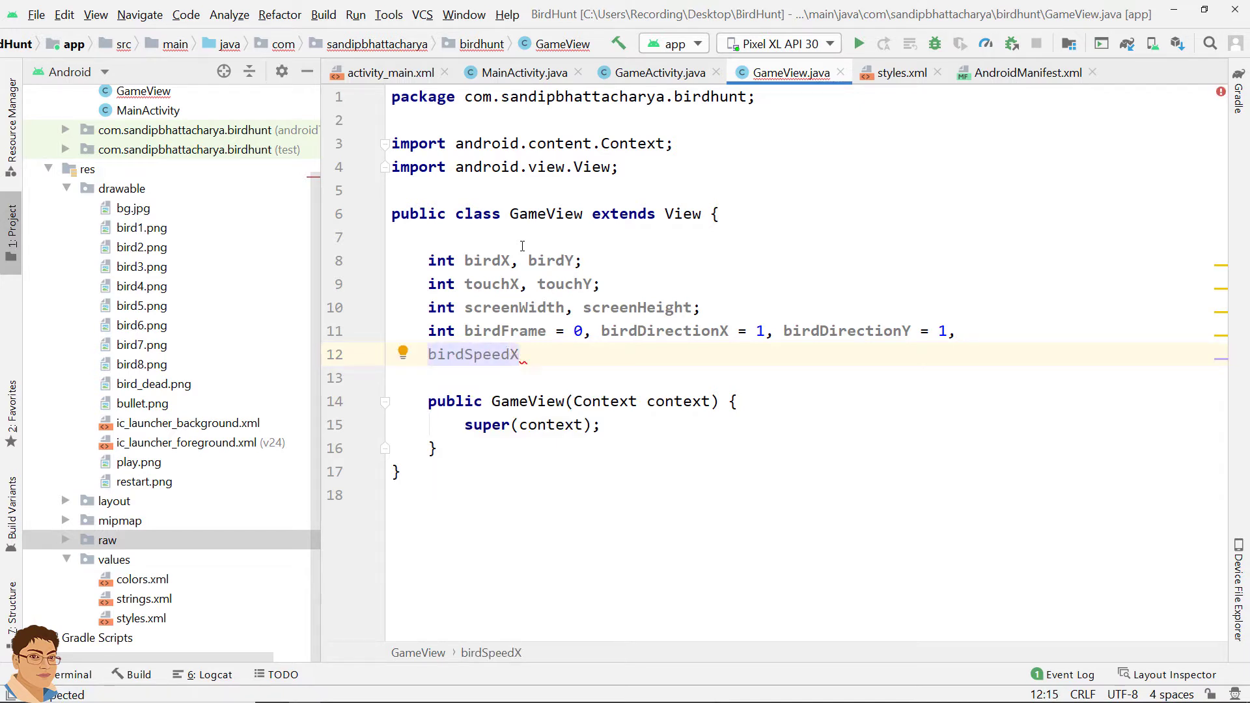
{"action": "type", "text": " =20"}
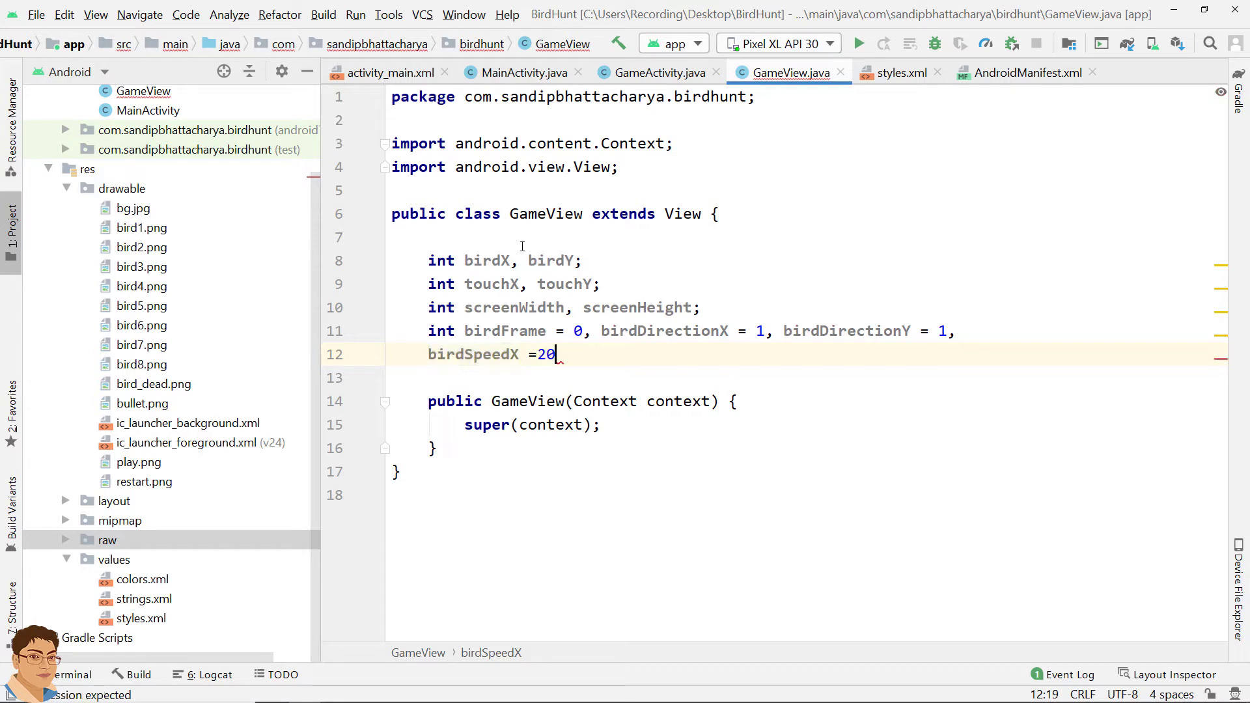
{"action": "type", "text": ","}
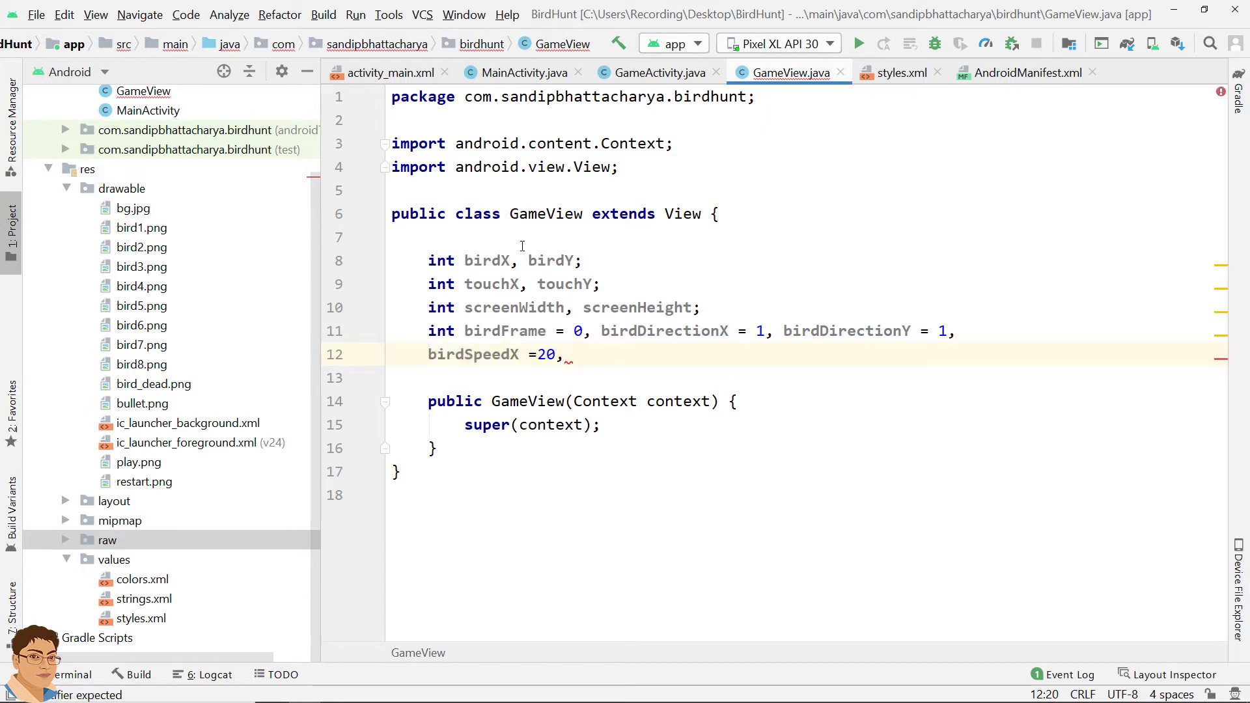
{"action": "type", "text": " bird"}
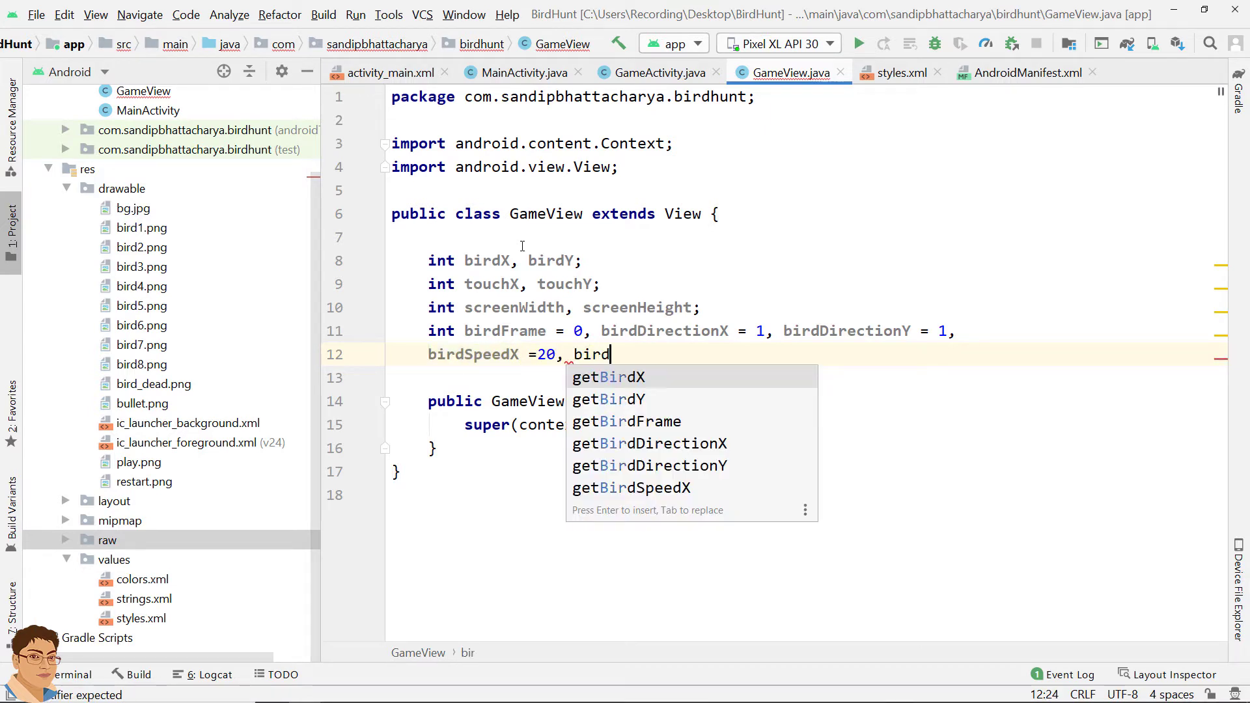
{"action": "type", "text": "Speed"}
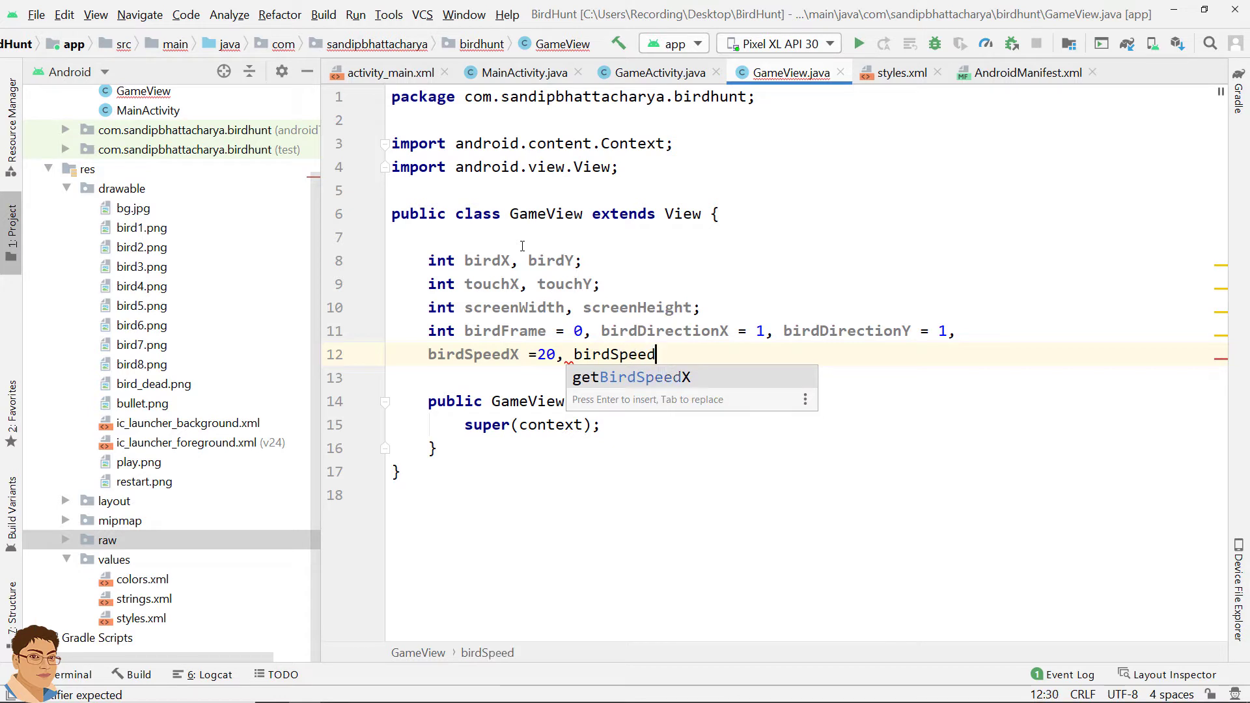
{"action": "type", "text": "Y = "}
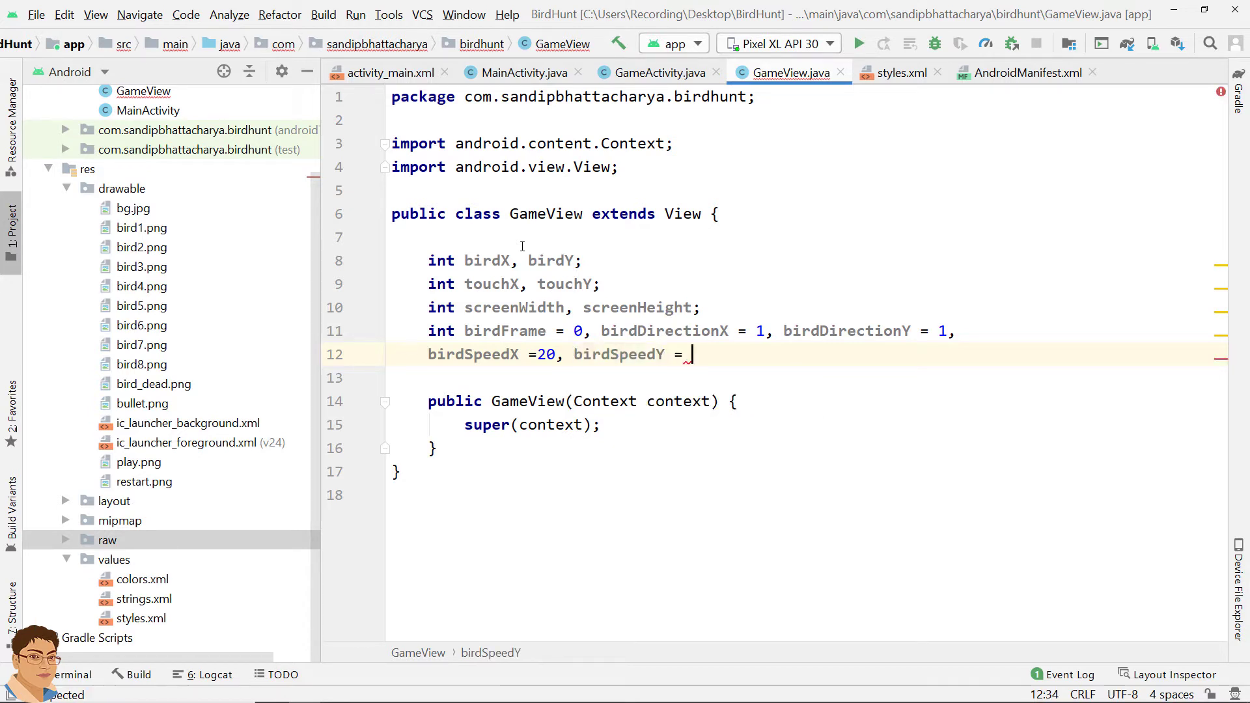
{"action": "type", "text": "20"}
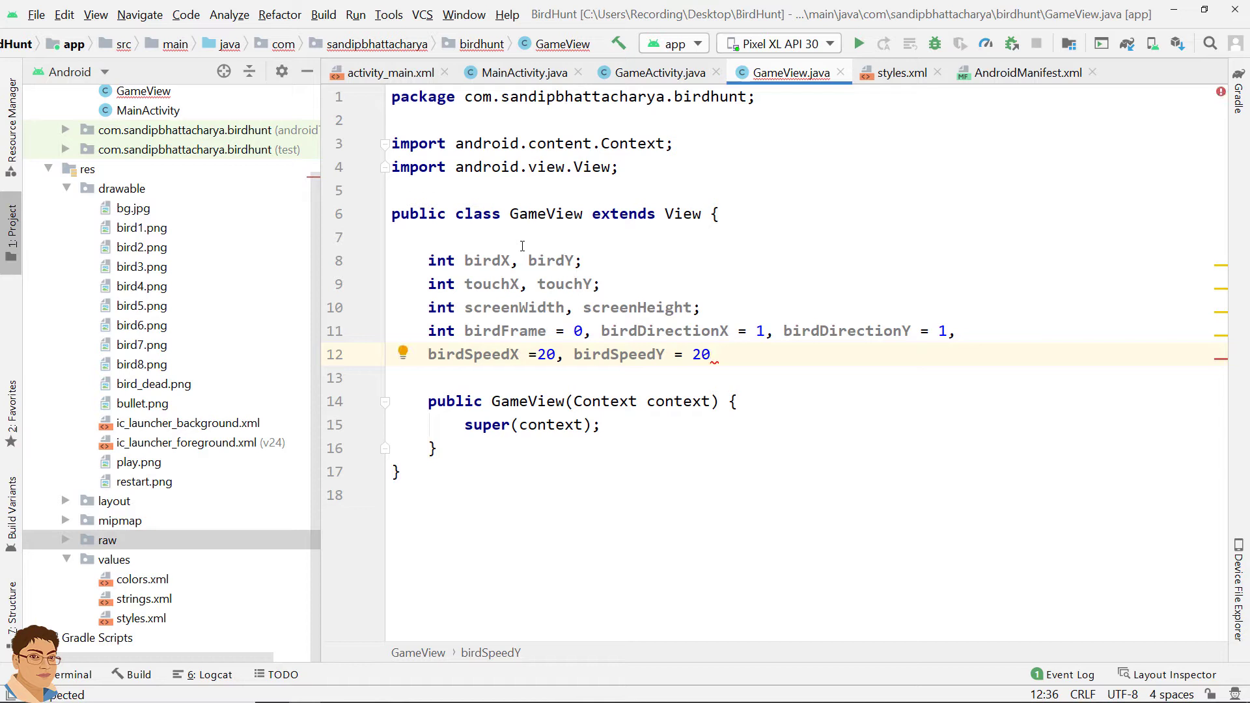
{"action": "type", "text": ", "}
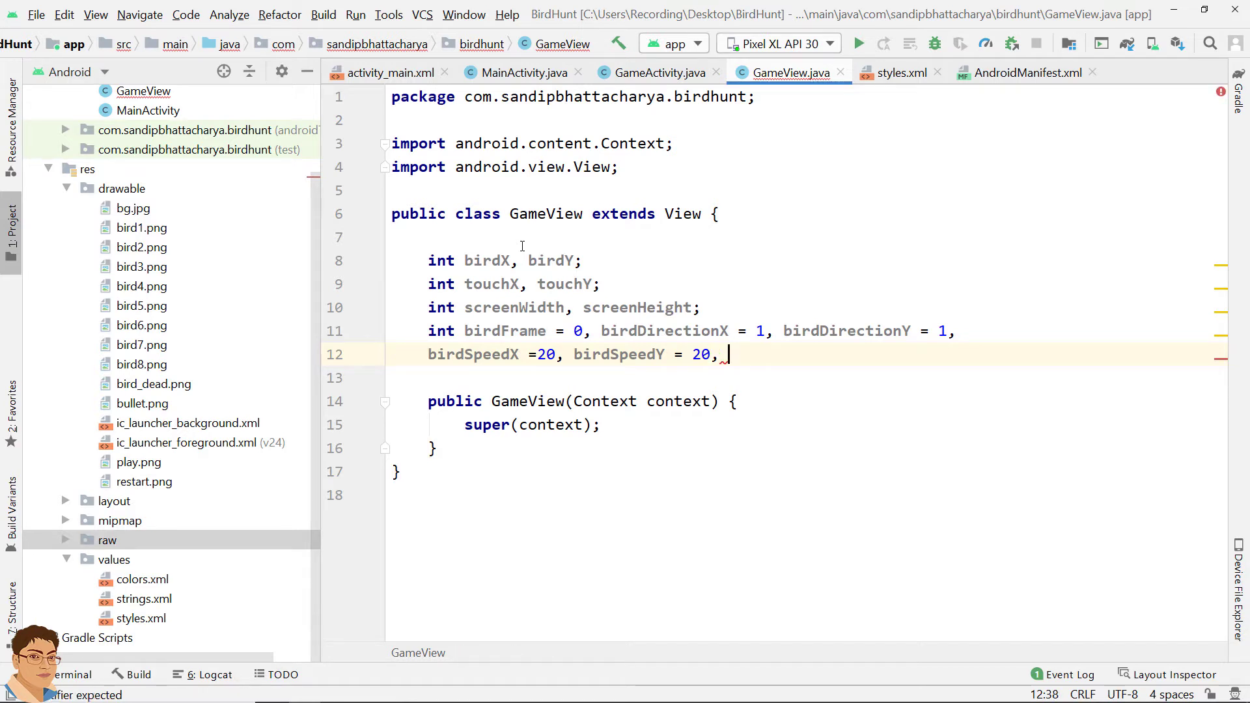
{"action": "type", "text": "deadB"}
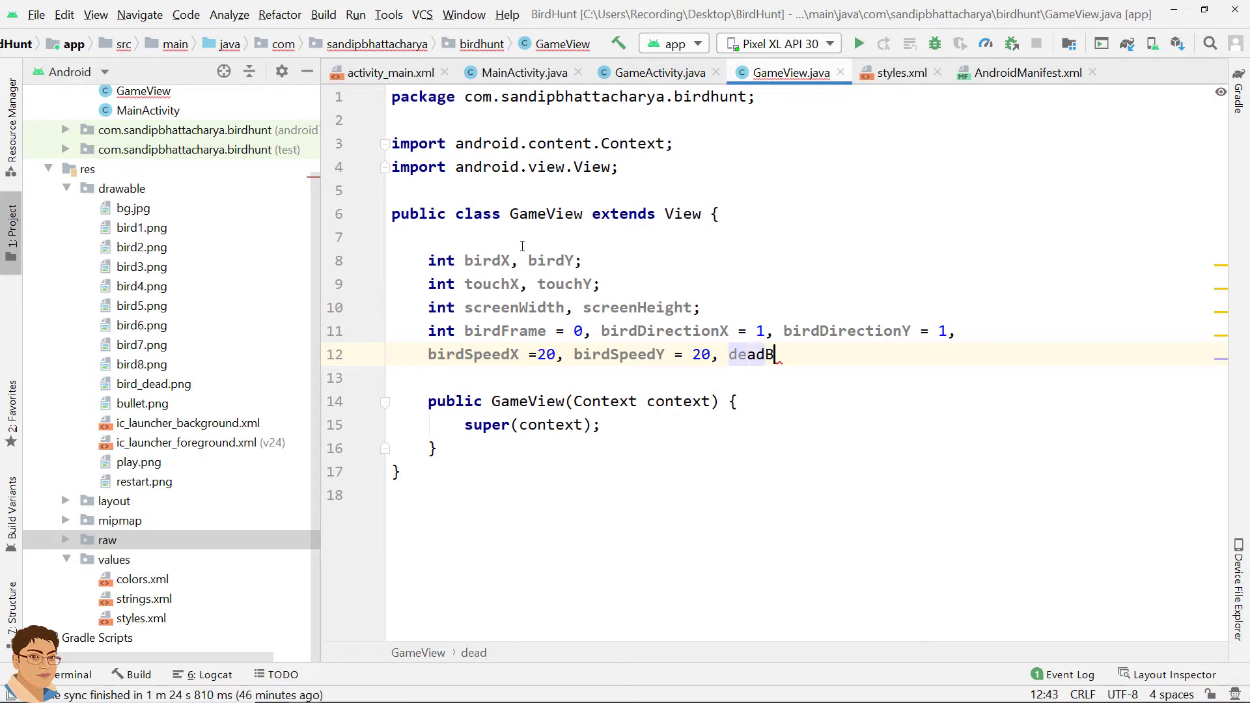
{"action": "type", "text": "ird"}
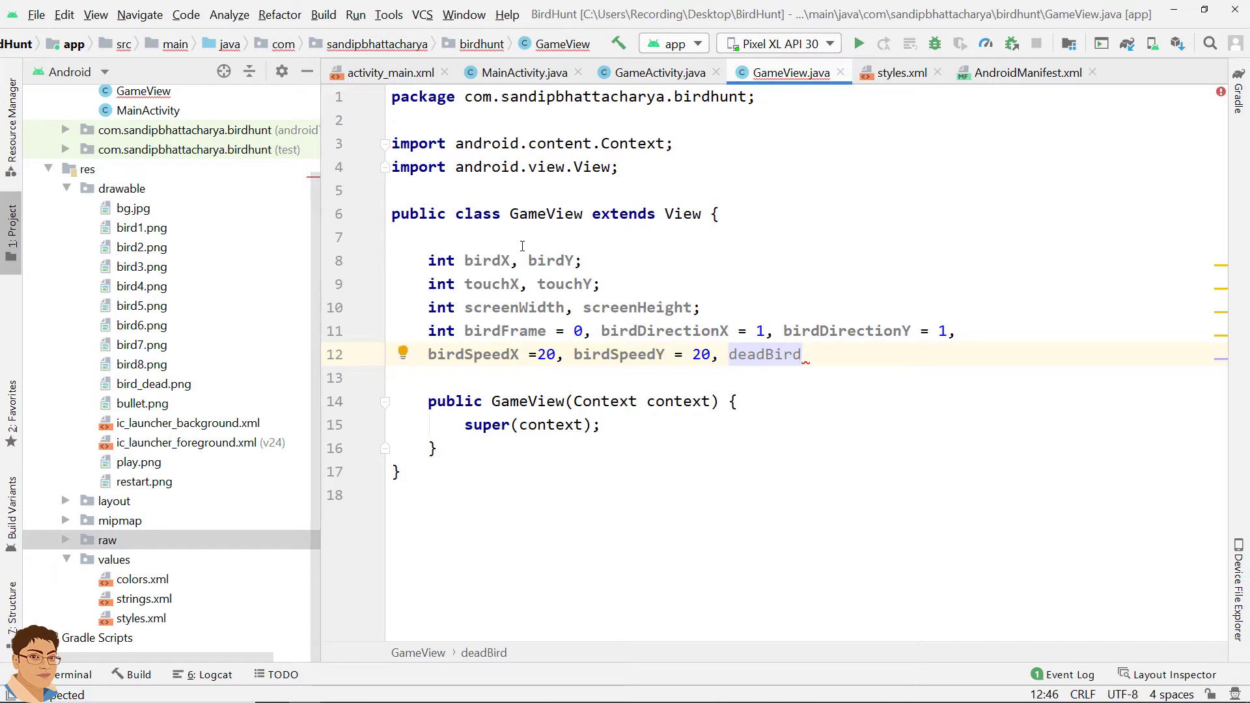
{"action": "type", "text": "Drop"}
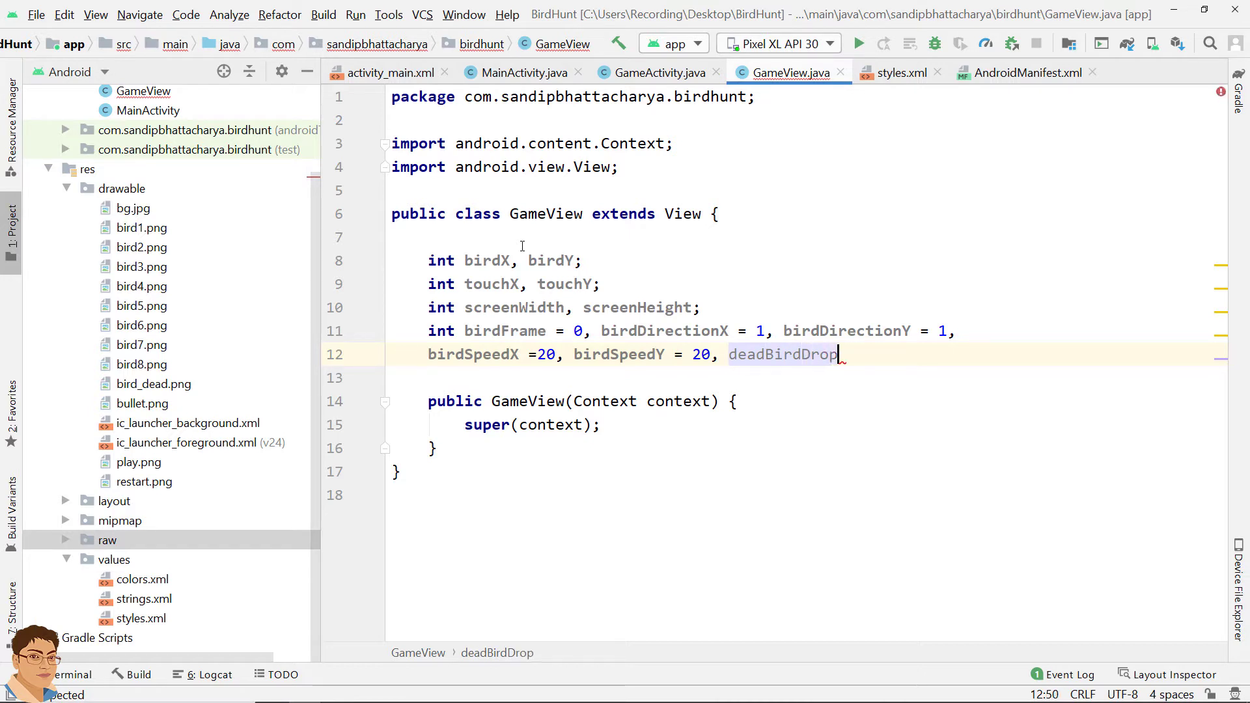
{"action": "type", "text": "Speed"}
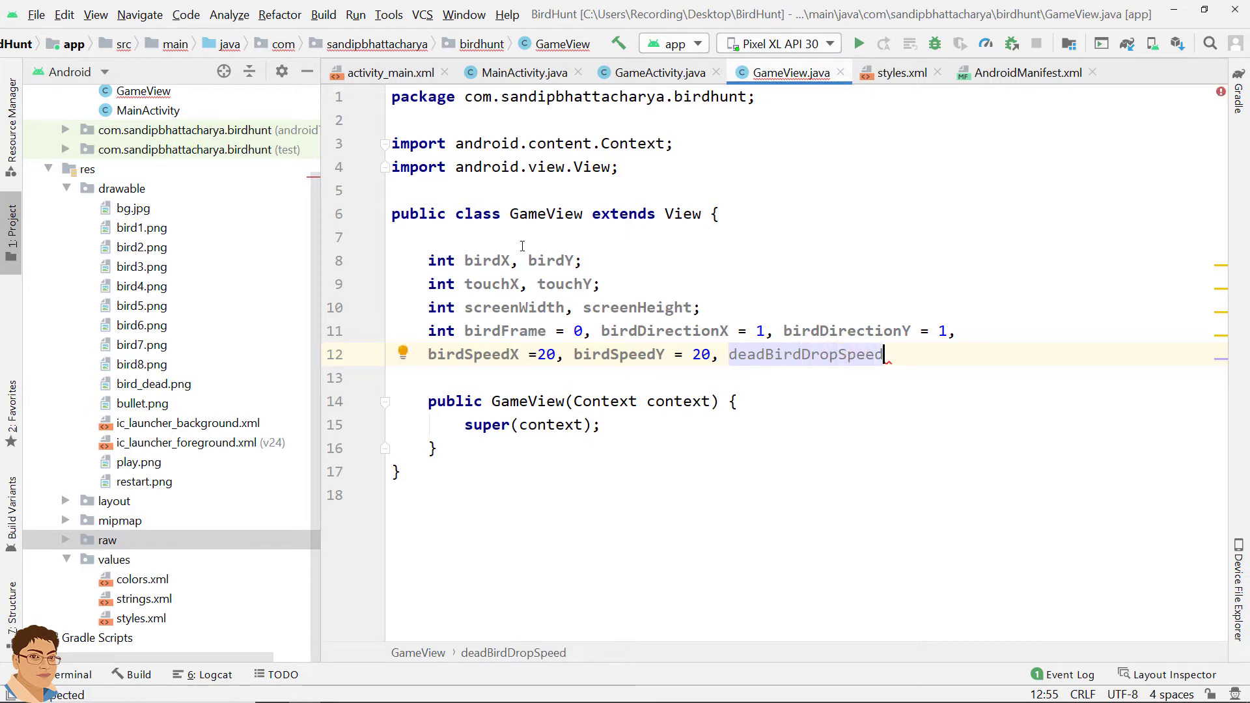
{"action": "type", "text": " = 3;"}
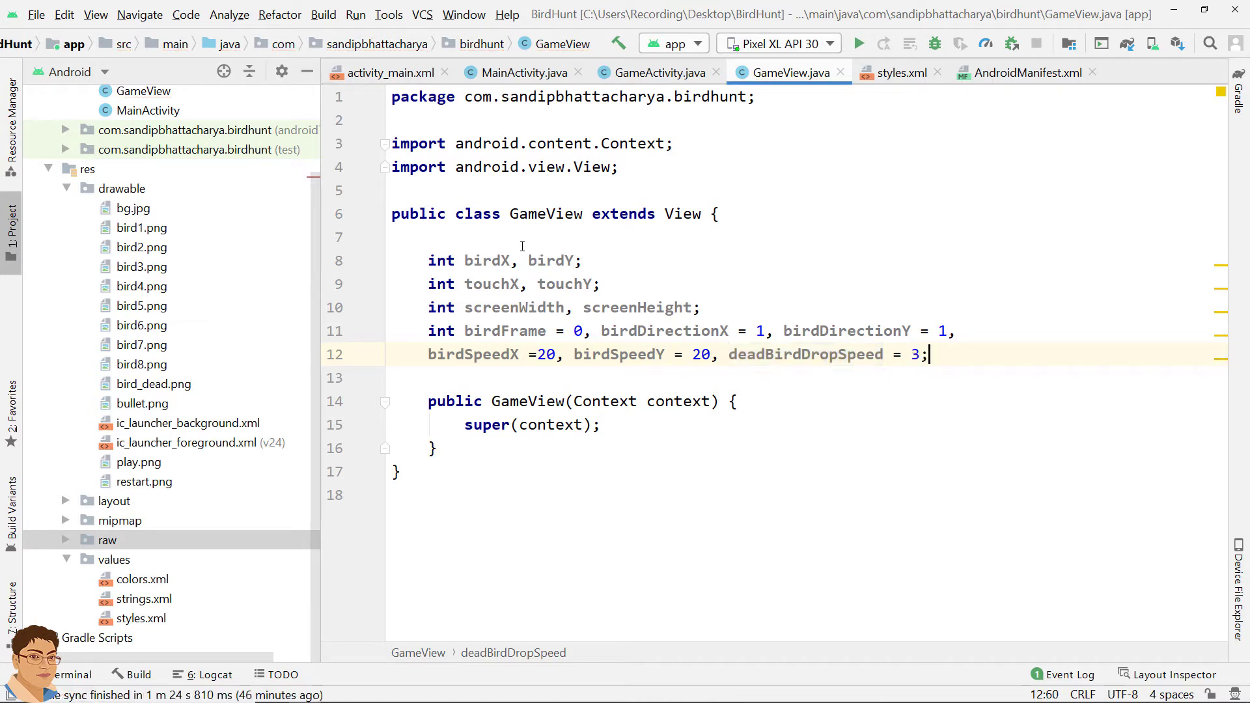
{"action": "key", "text": "Return"}
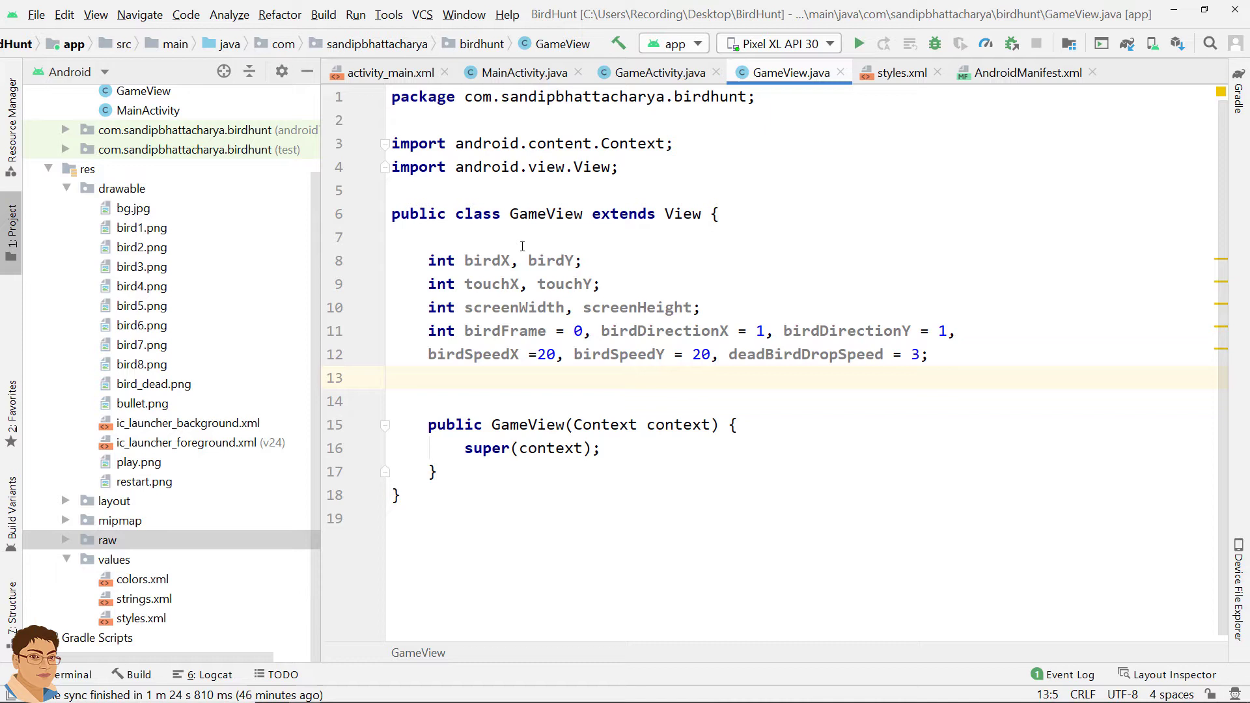
{"action": "type", "text": "i"}
{"action": "type", "text": "nt "}
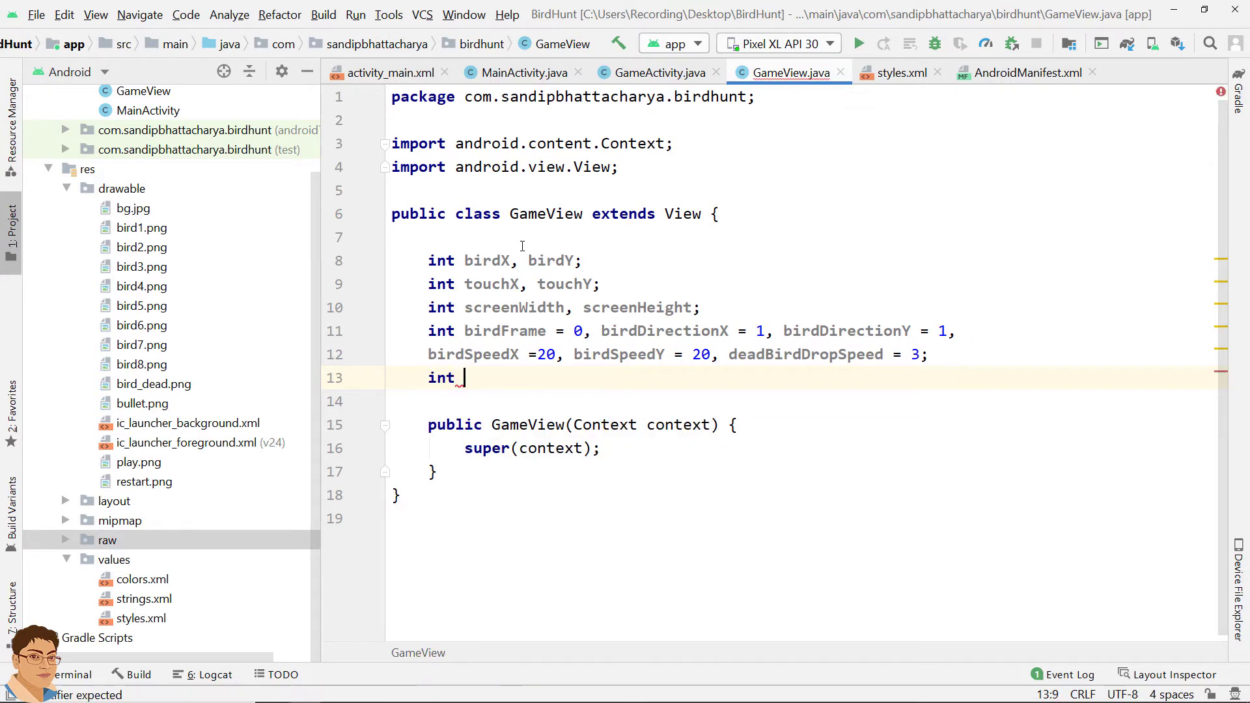
{"action": "type", "text": "texpX"}
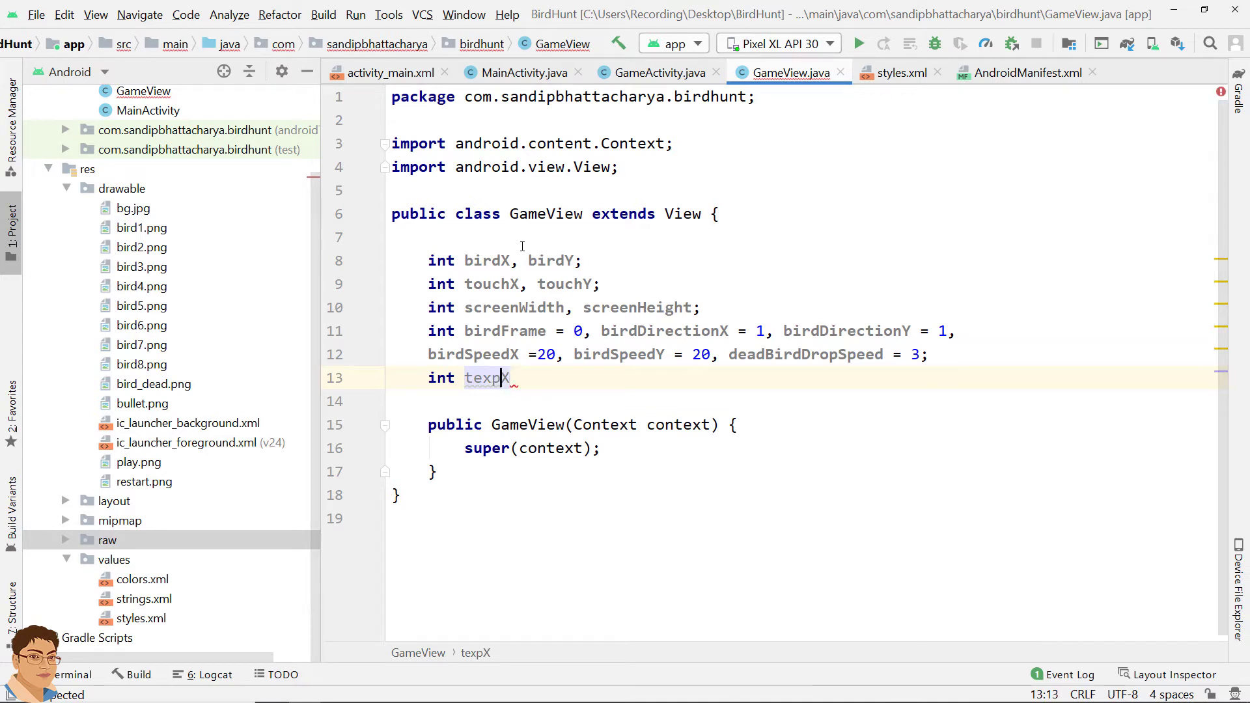
Declare int tempX = 0, tempY = 0, correcting the texpX typo and stray comma
{"action": "key", "text": "Left"}
{"action": "key", "text": "Left"}
{"action": "key", "text": "BackSpace"}
{"action": "type", "text": "m"}
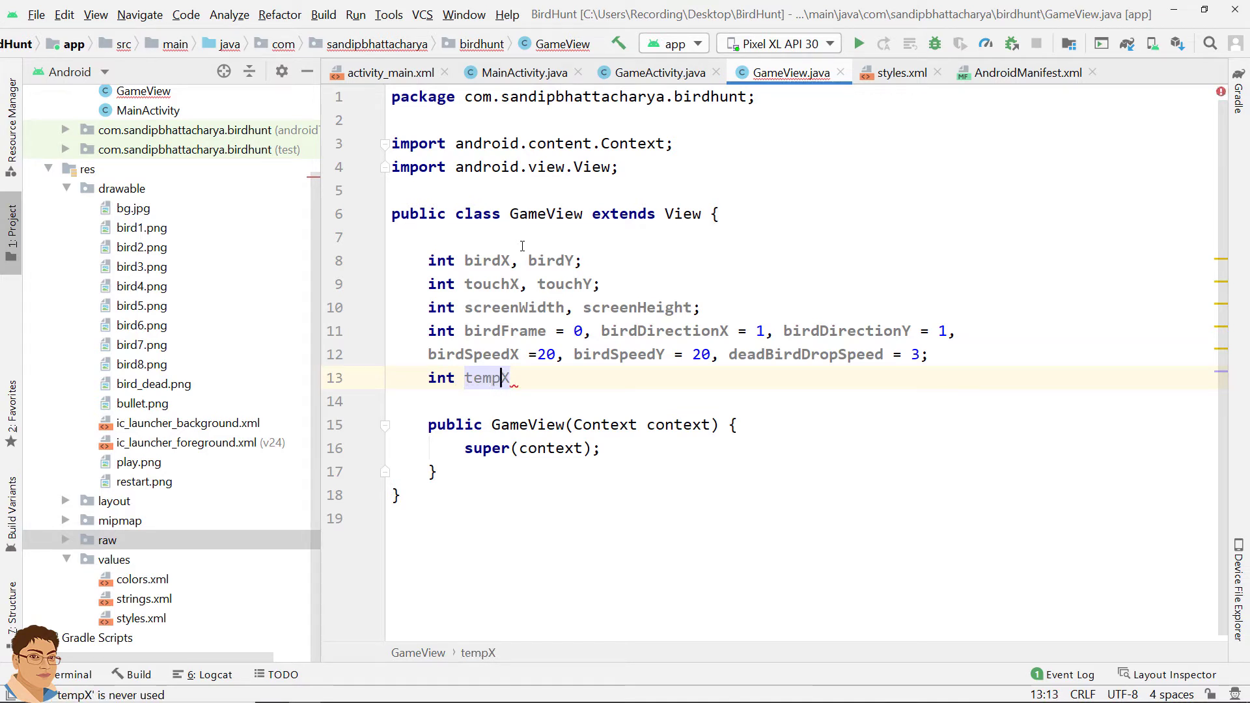
{"action": "key", "text": "Right"}
{"action": "key", "text": "Right"}
{"action": "type", "text": ","}
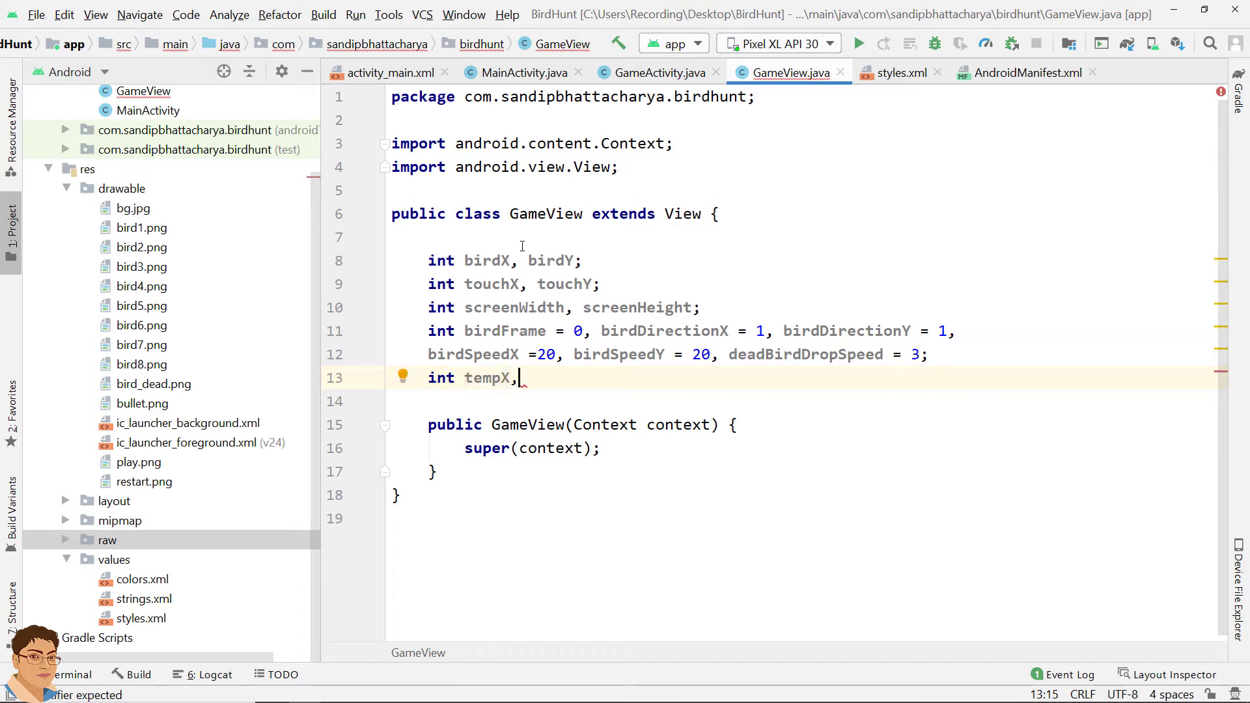
{"action": "key", "text": "BackSpace"}
{"action": "type", "text": "="}
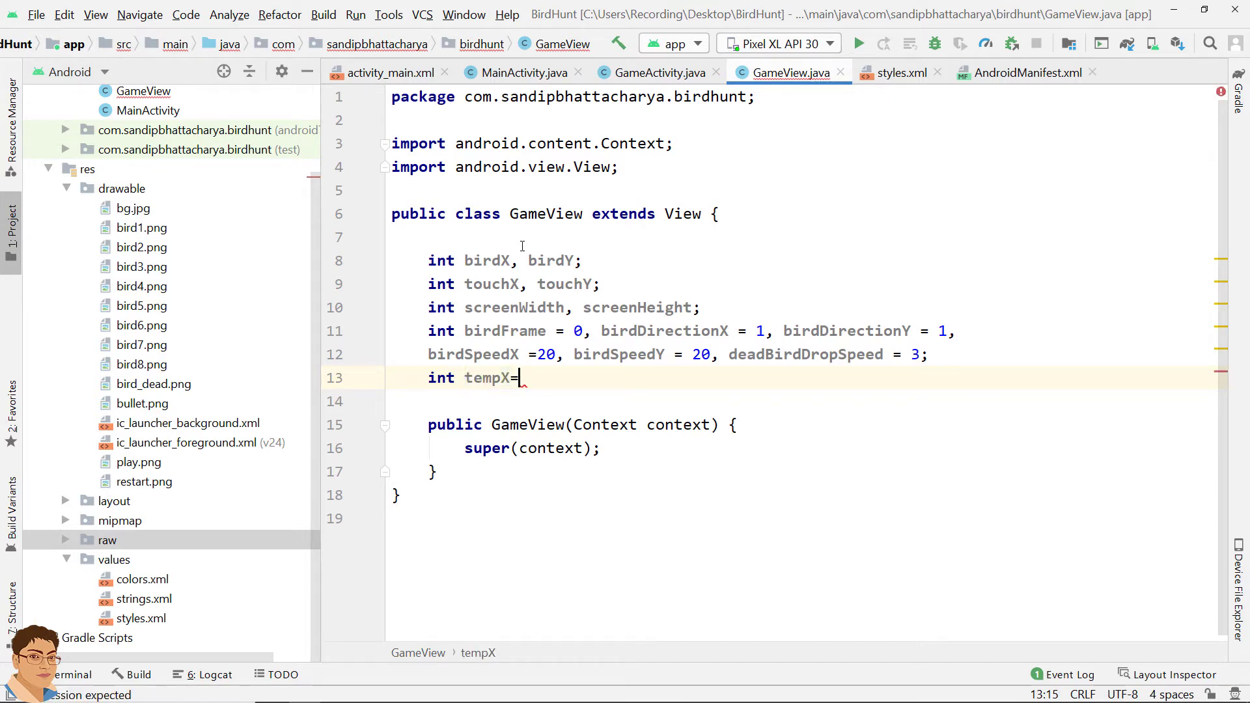
{"action": "type", "text": "0, "}
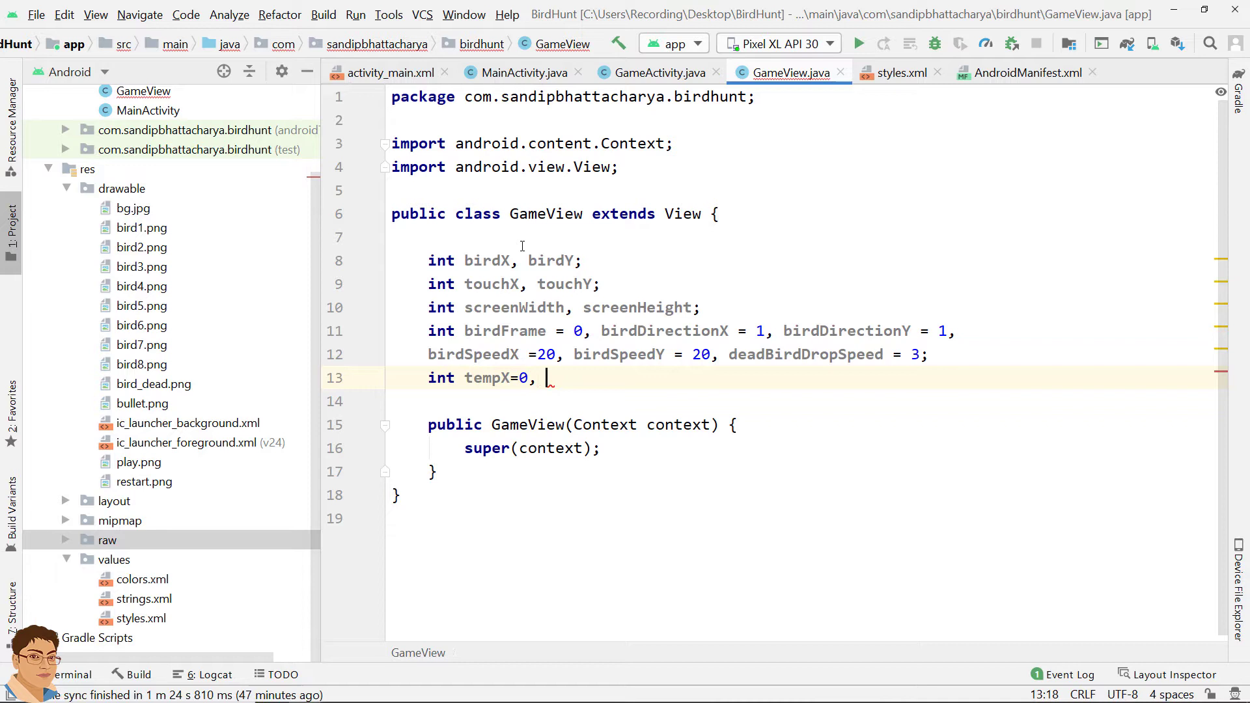
{"action": "type", "text": "tempY"}
{"action": "type", "text": " = 0;"}
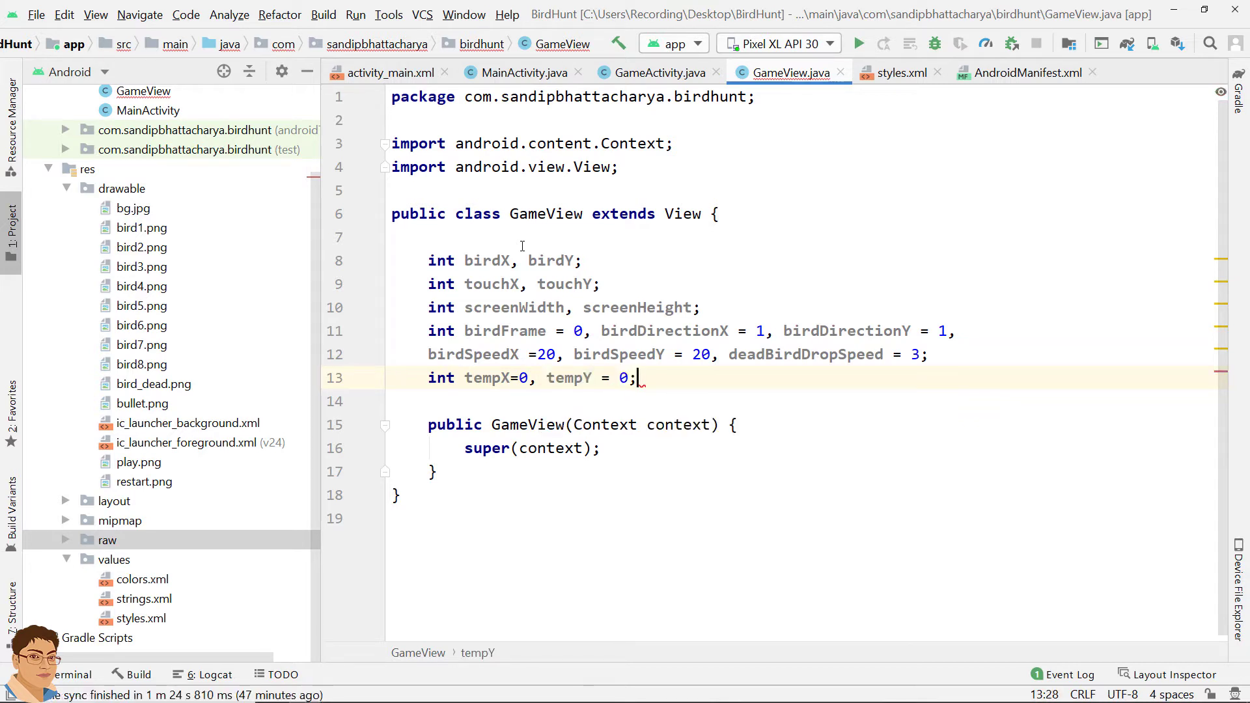
{"action": "key", "text": "Return"}
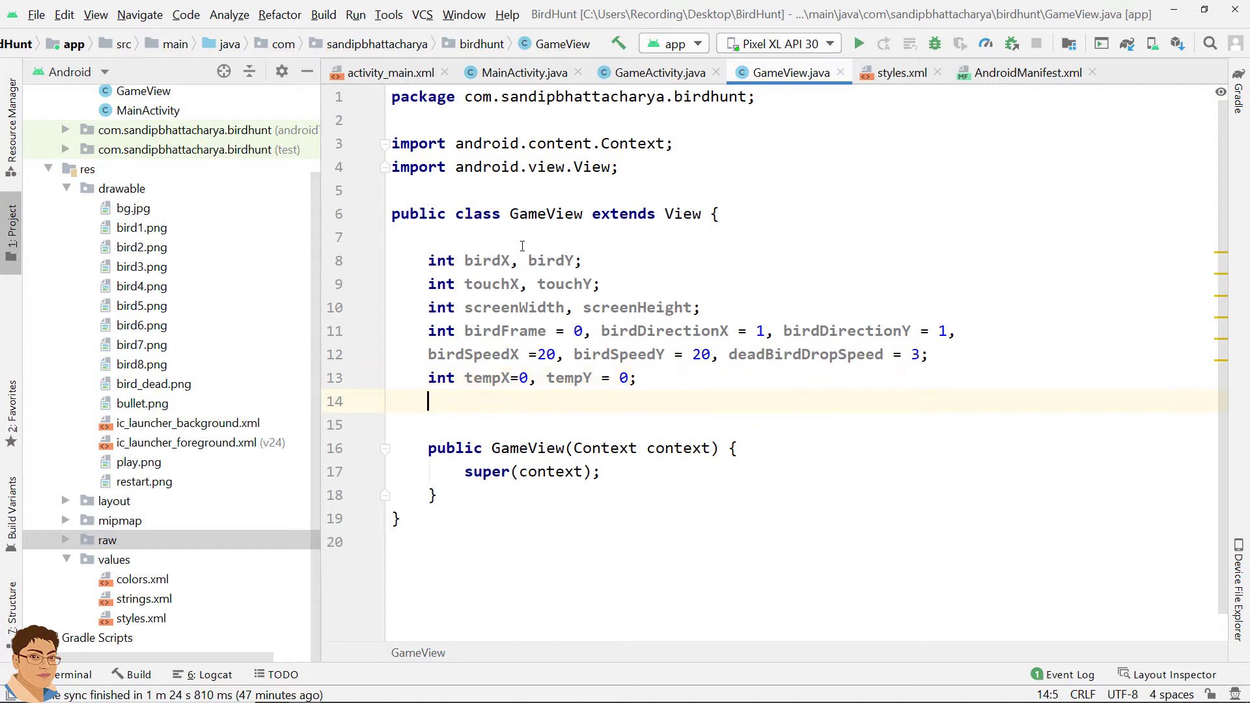
{"action": "type", "text": "i"}
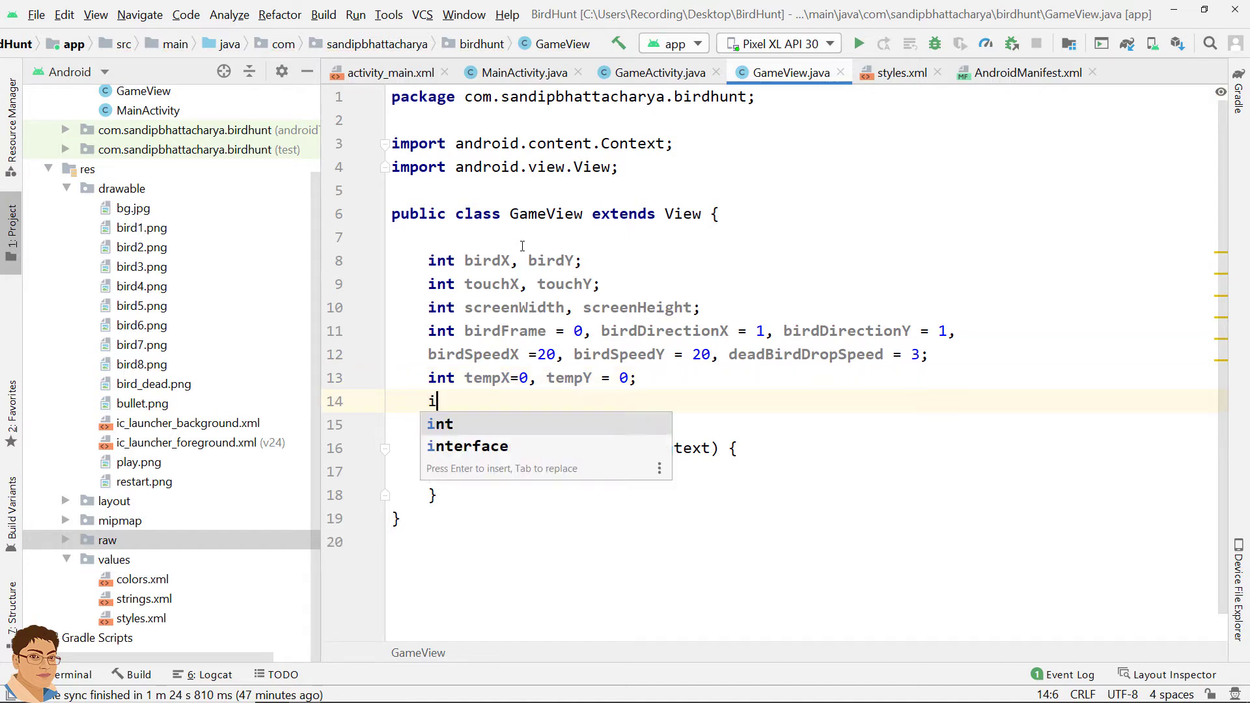
{"action": "type", "text": "nt points "}
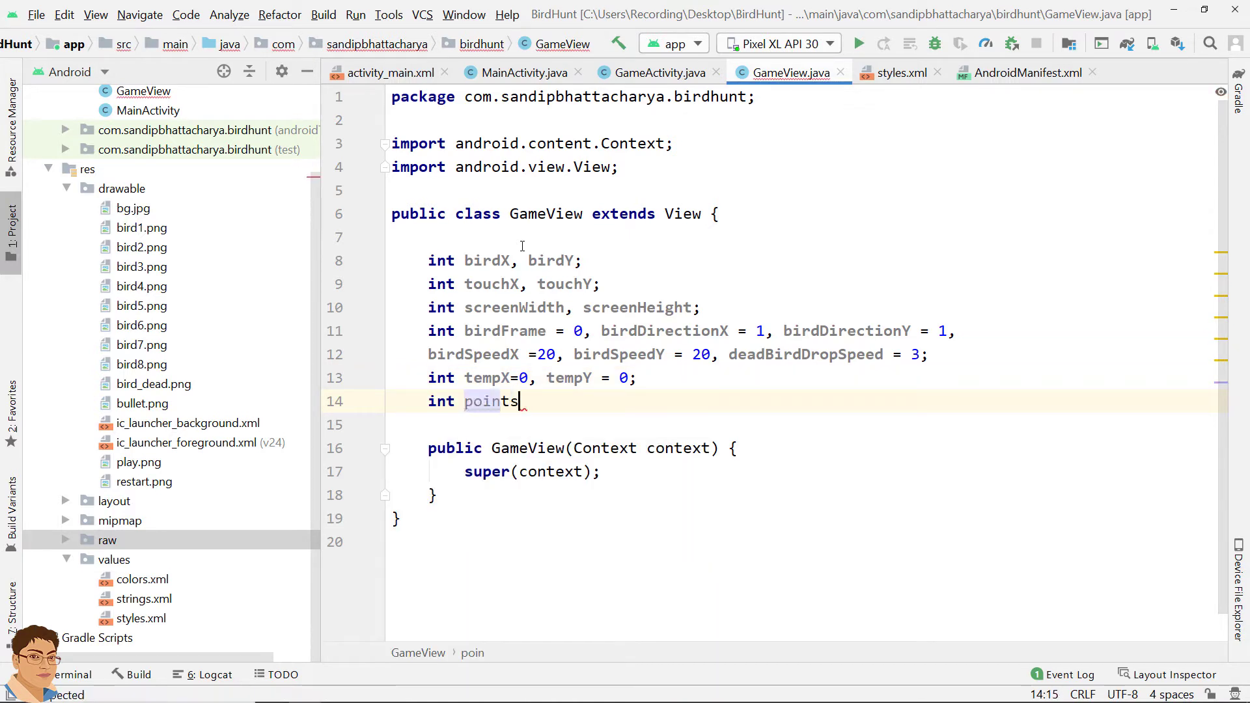
{"action": "type", "text": "= 0;"}
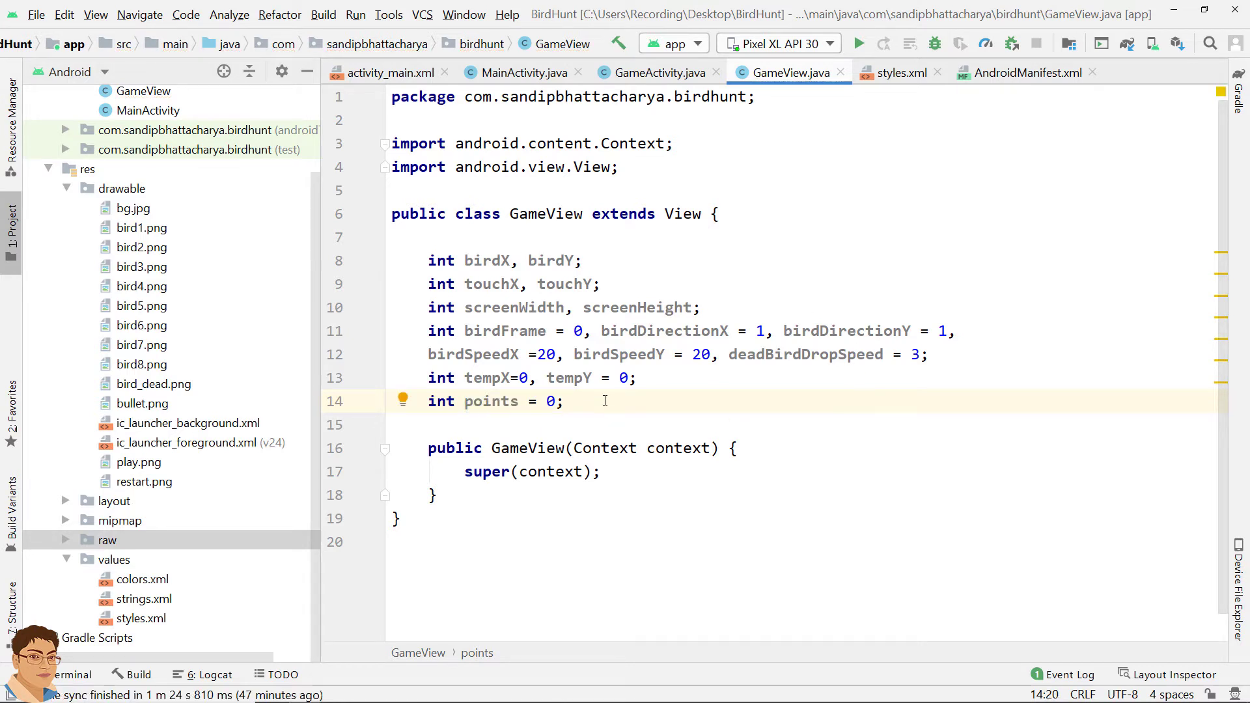
Add the declaration int points = 0; followed by a new line
{"action": "key", "text": "Return"}
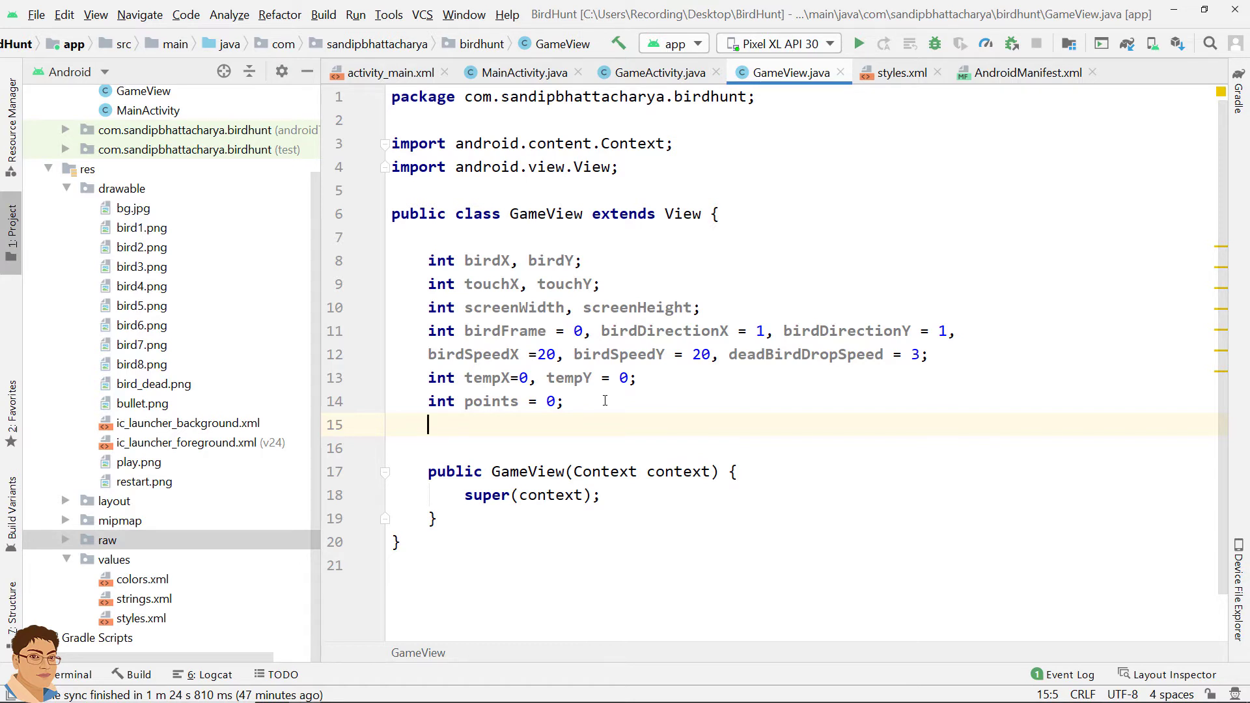
{"action": "type", "text": "Hand"}
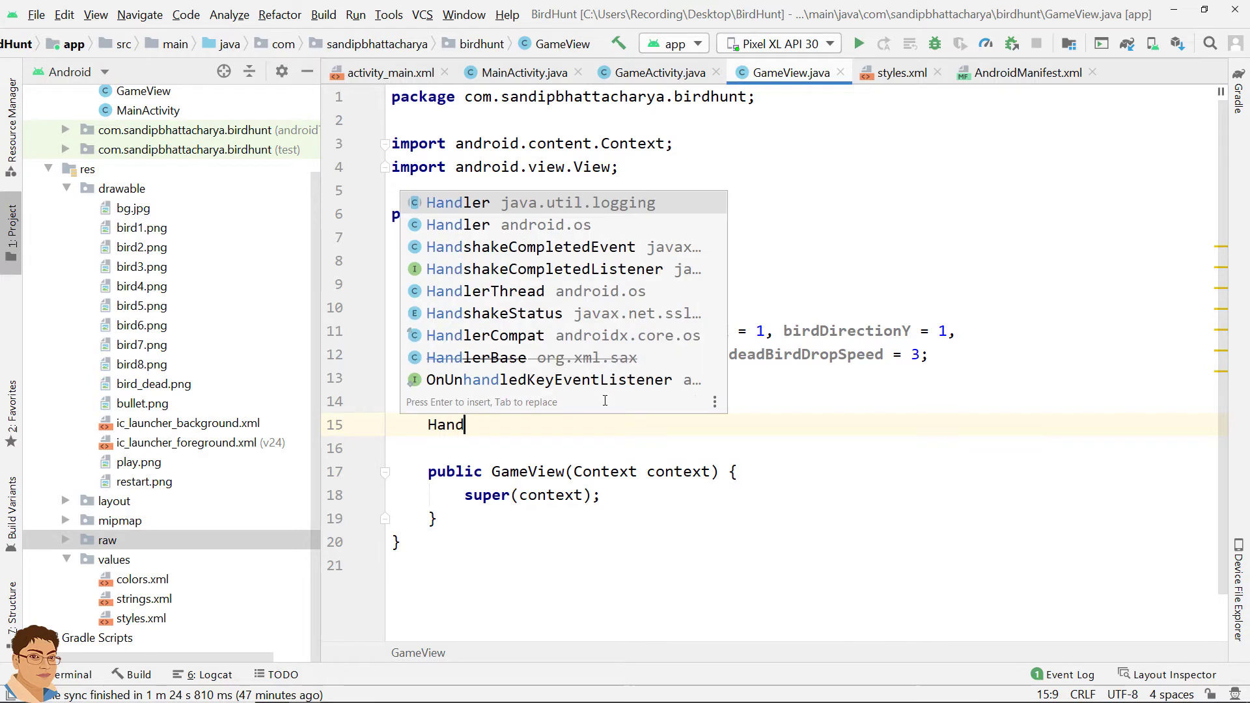
{"action": "type", "text": "l"}
Declare Handler handler with the android.os import, and Runnable runnable
{"action": "key", "text": "Down"}
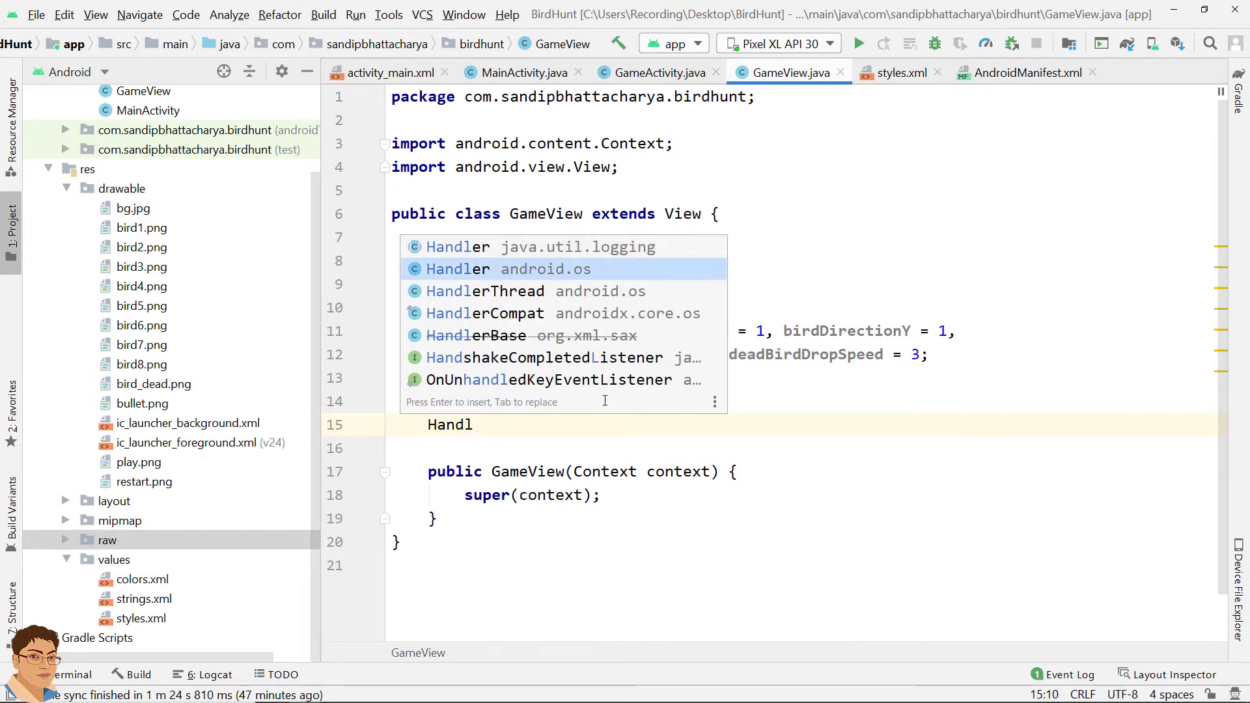
{"action": "key", "text": "Return"}
{"action": "type", "text": "hand"}
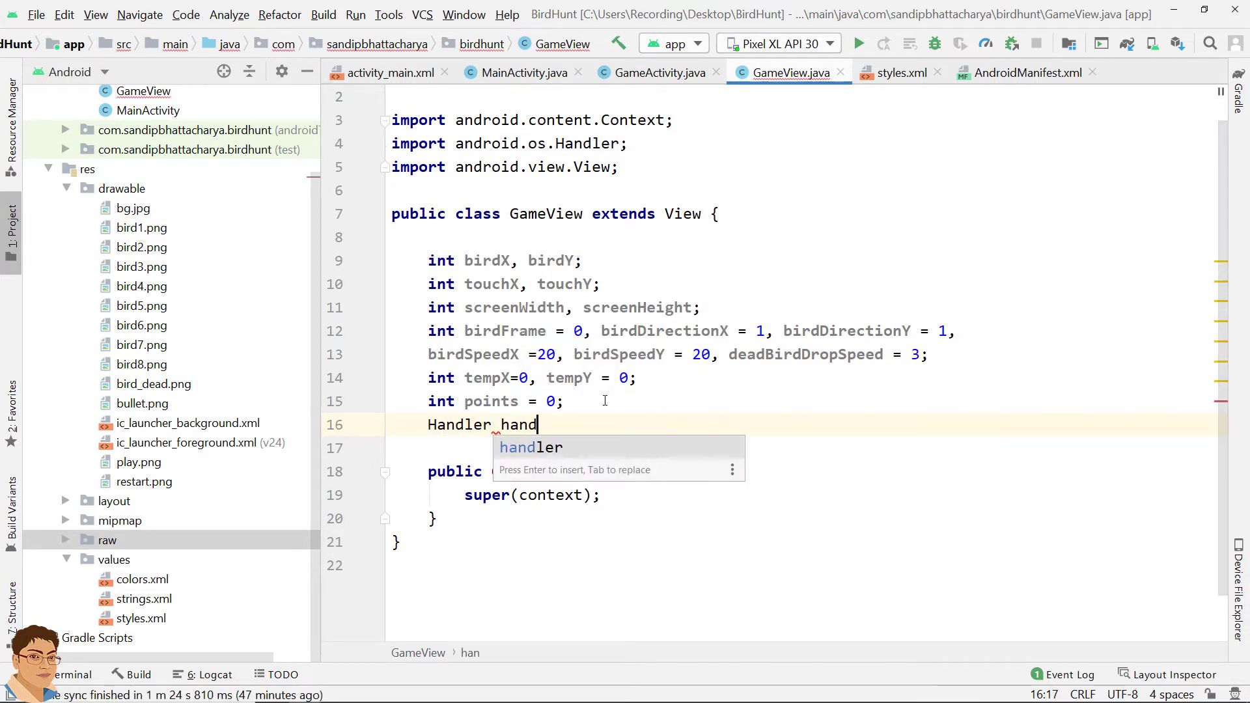
{"action": "type", "text": "ler;"}
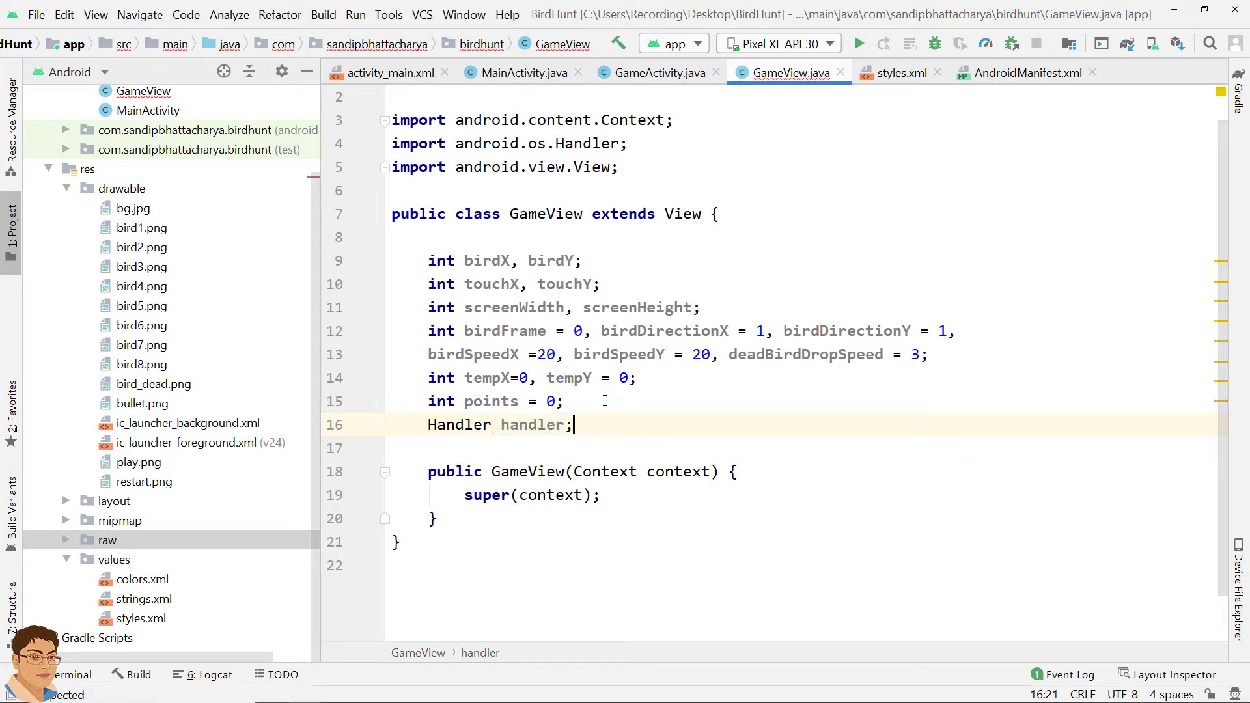
{"action": "key", "text": "Return"}
{"action": "type", "text": "Run"}
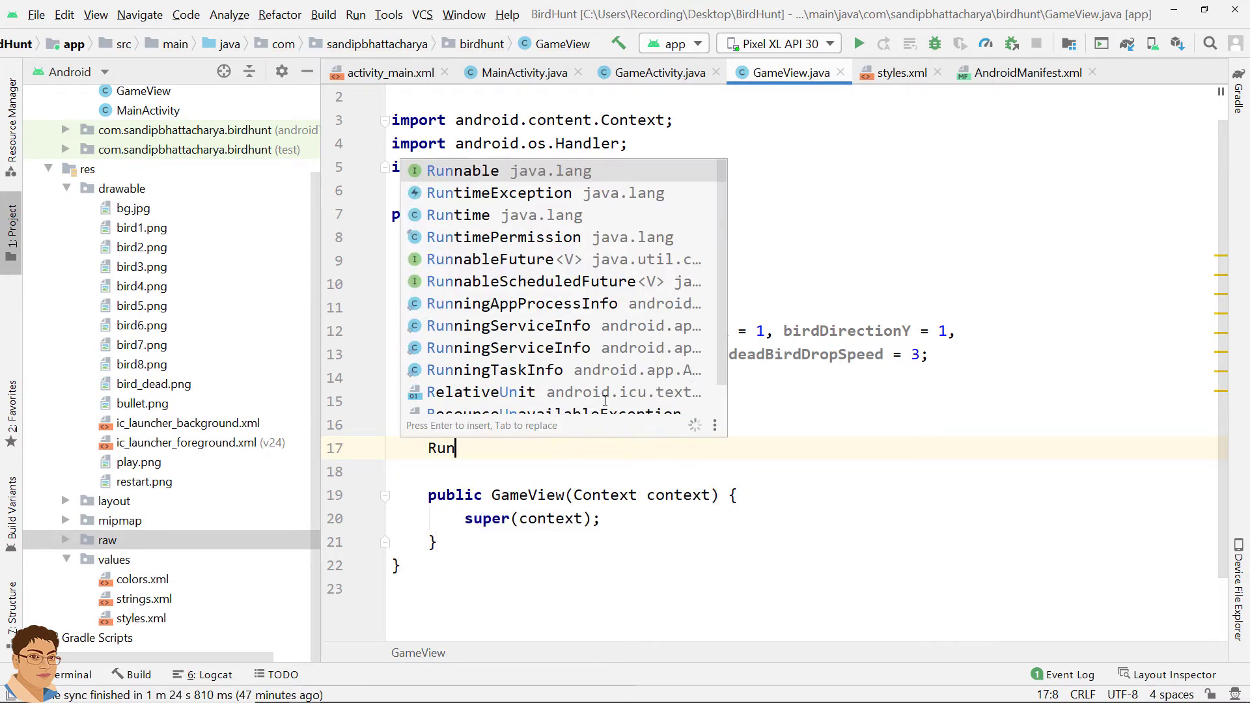
{"action": "type", "text": "nab"}
{"action": "key", "text": "Return"}
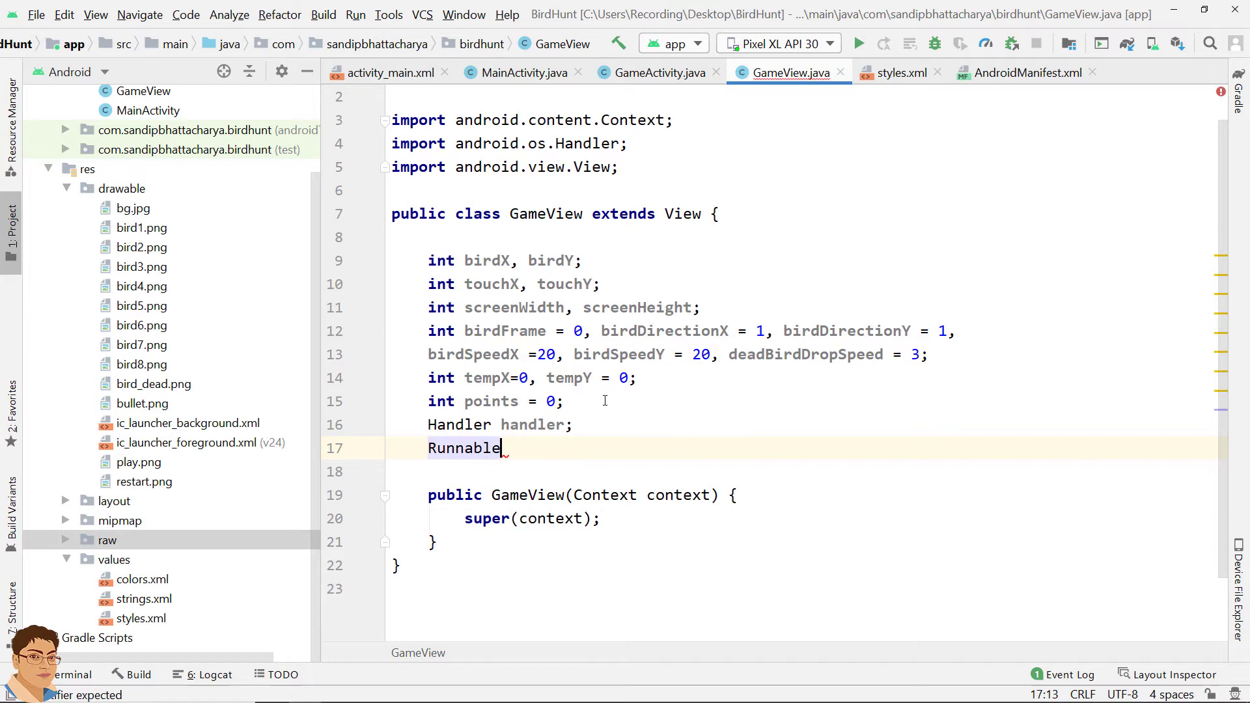
{"action": "type", "text": "ru"}
{"action": "key", "text": "Return"}
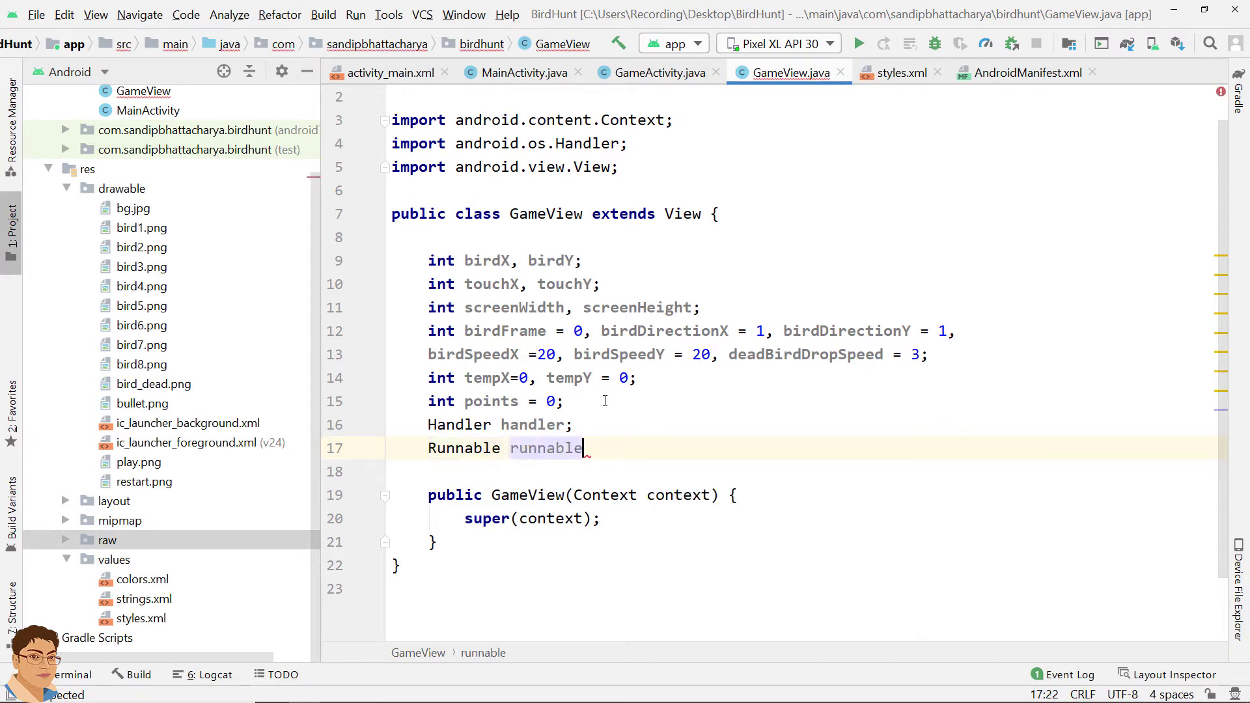
{"action": "type", "text": ";"}
{"action": "key", "text": "Return"}
{"action": "type", "text": "R"}
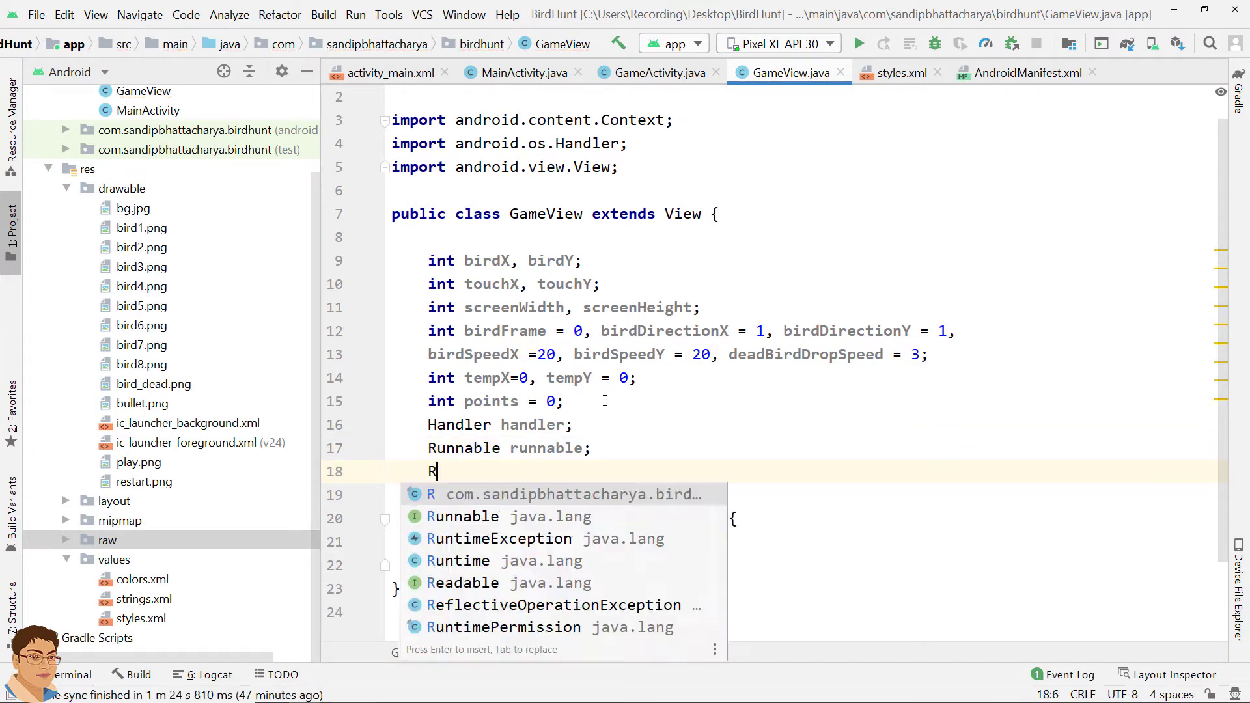
{"action": "type", "text": "an"}
Declare Random random with the java.util.Random import
{"action": "key", "text": "Return"}
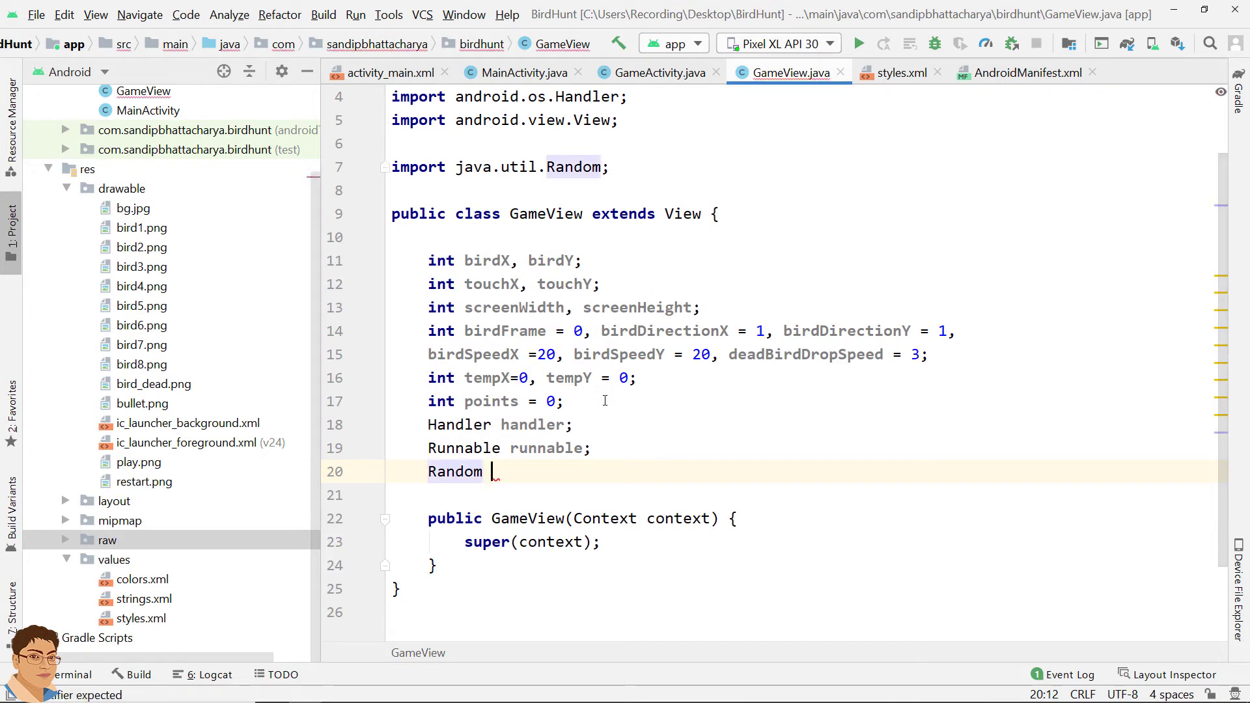
{"action": "type", "text": "ra"}
{"action": "key", "text": "Return"}
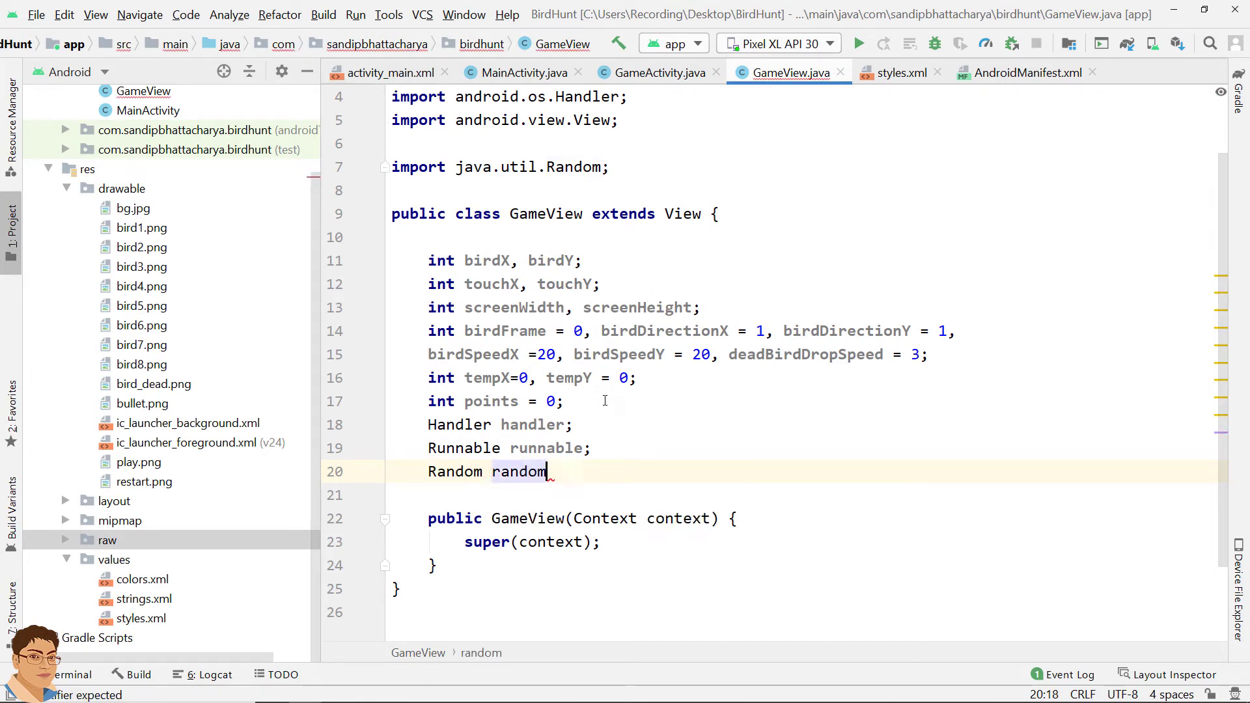
{"action": "type", "text": ";"}
{"action": "key", "text": "Return"}
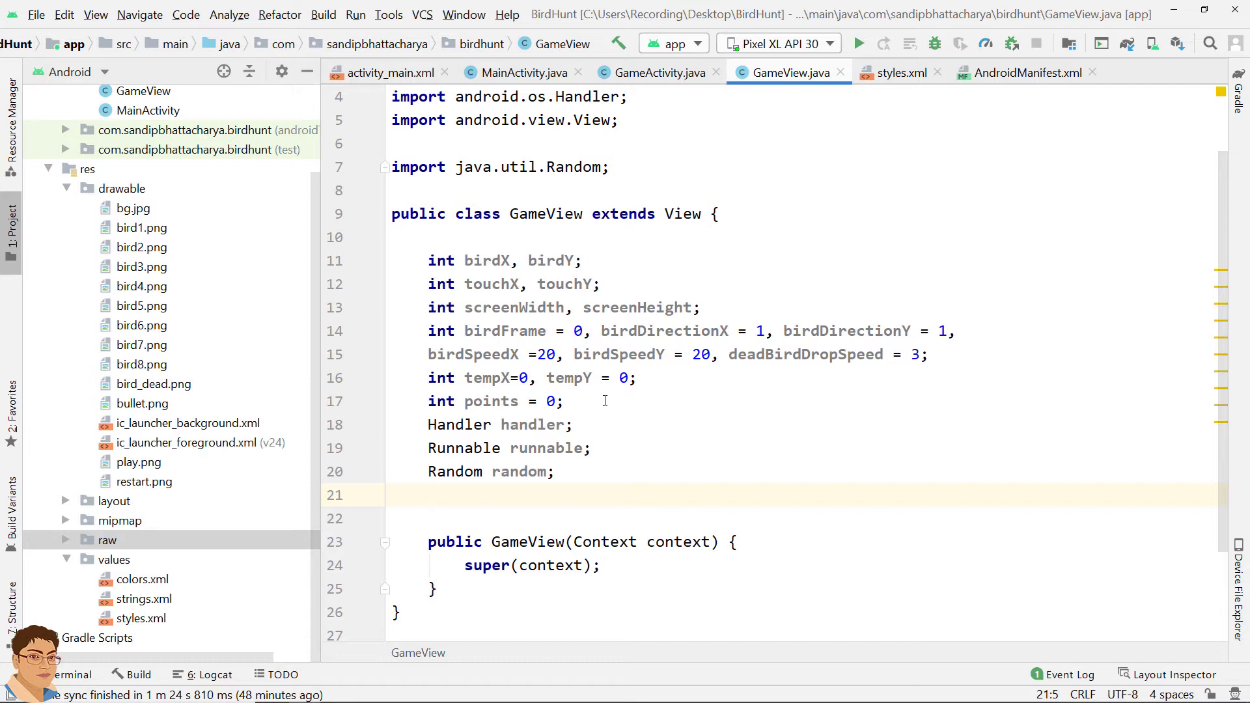
{"action": "type", "text": "long "}
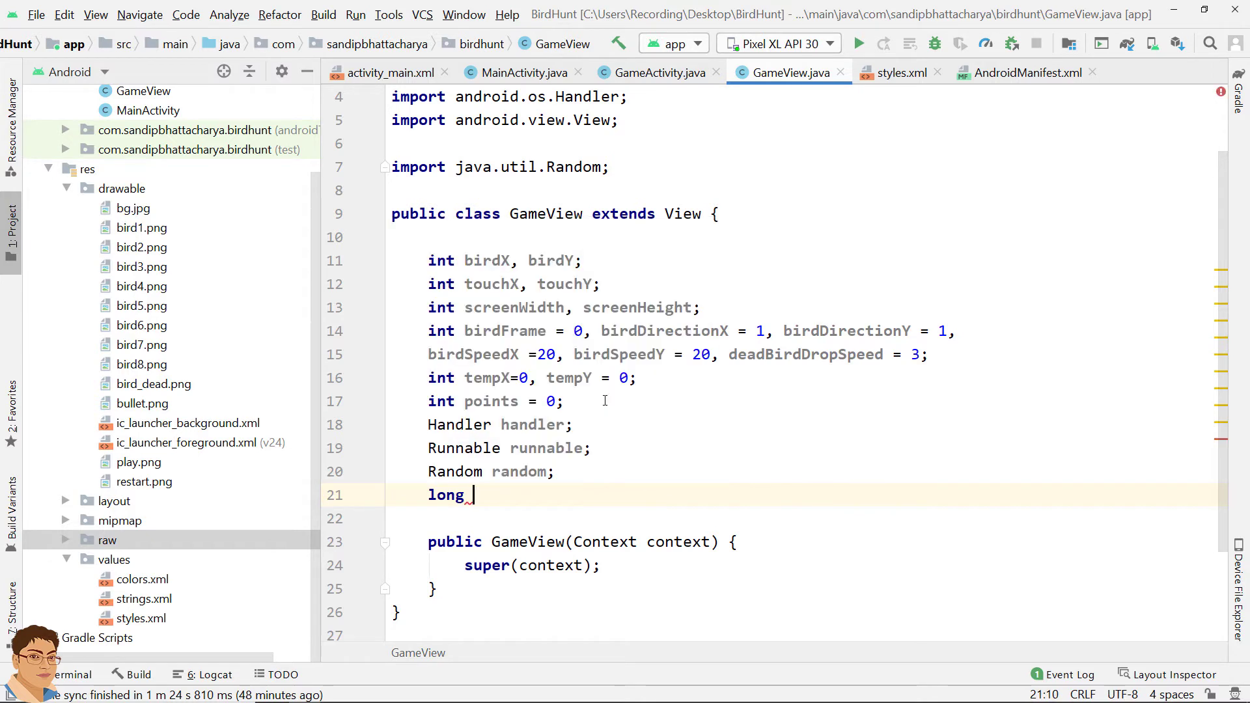
{"action": "type", "text": "UPDAT"}
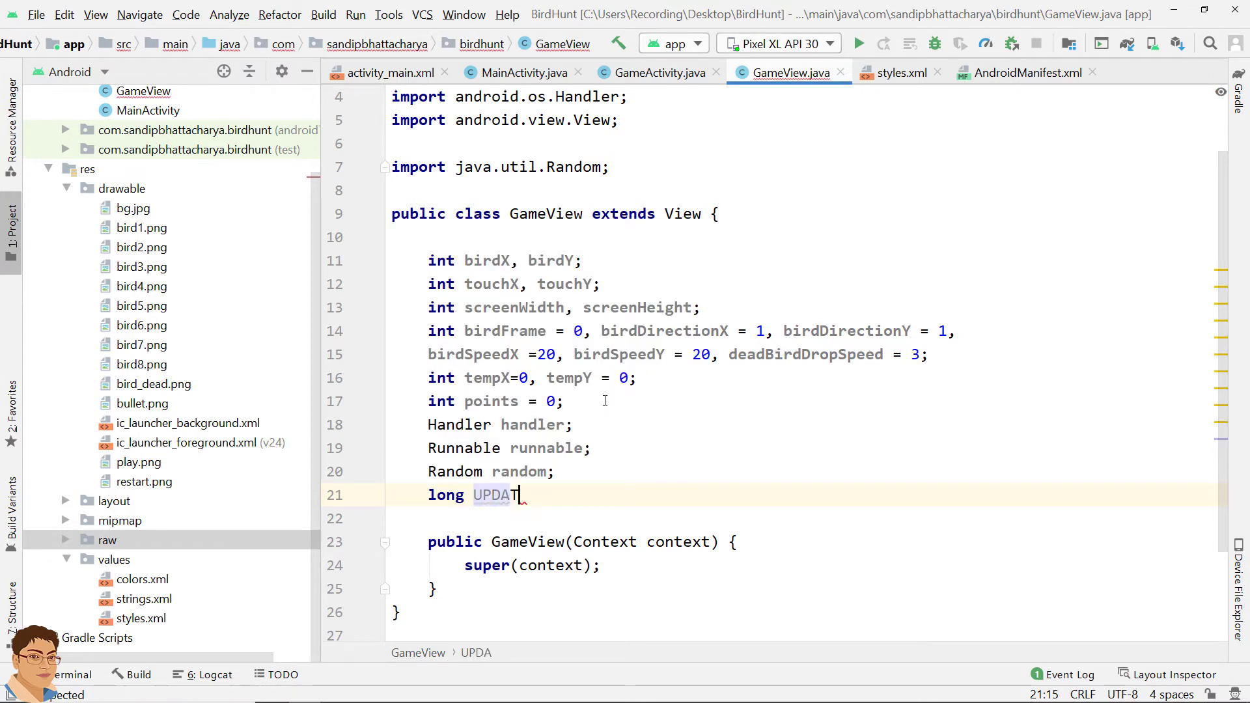
{"action": "type", "text": "E_MILLI"}
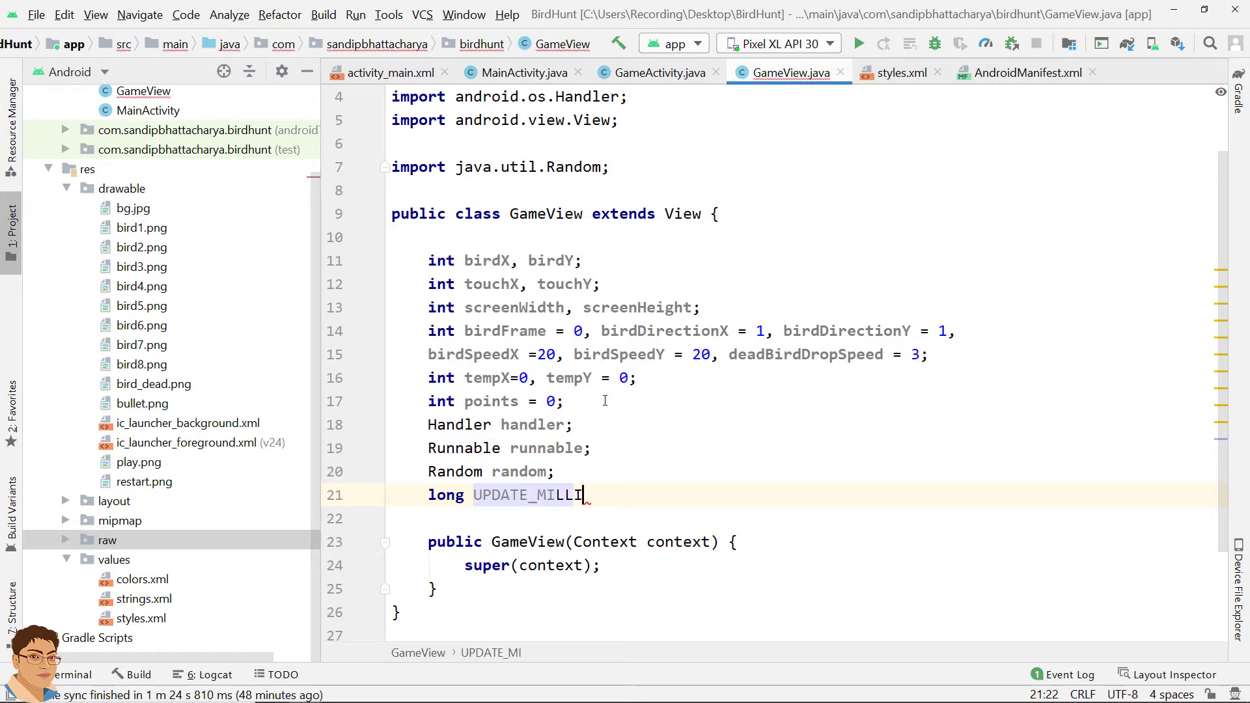
{"action": "type", "text": "S"}
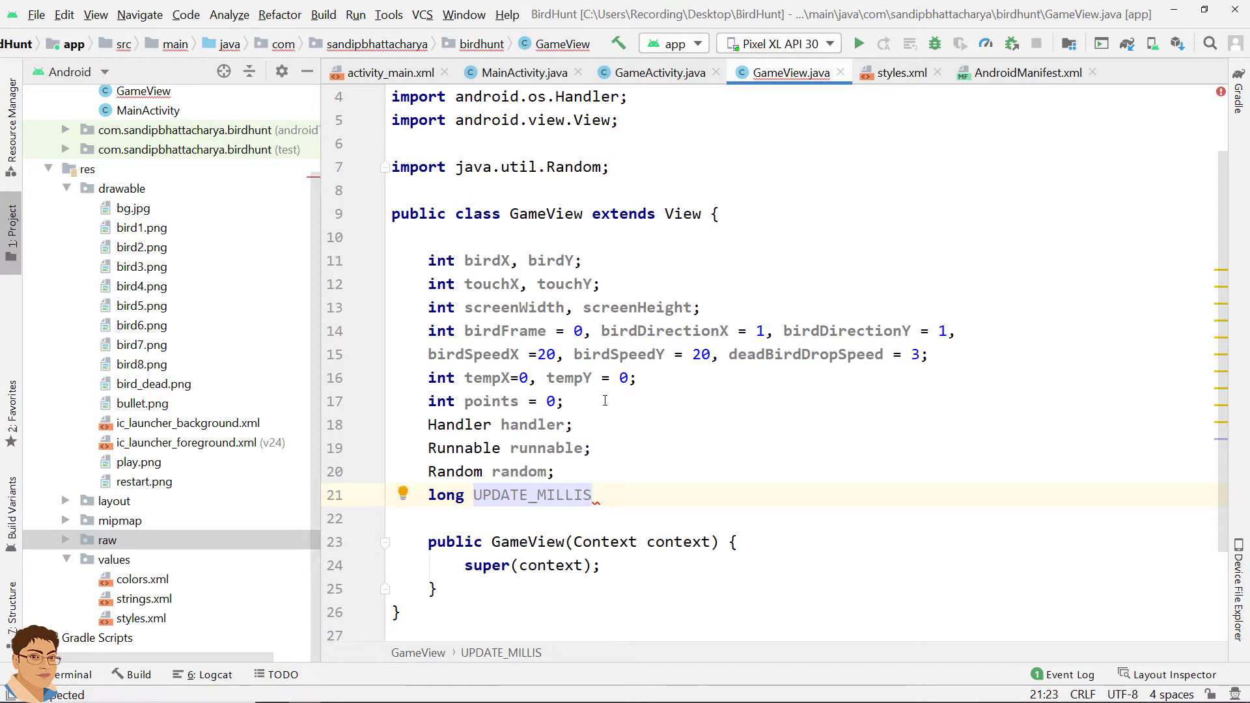
{"action": "type", "text": " = 30;"}
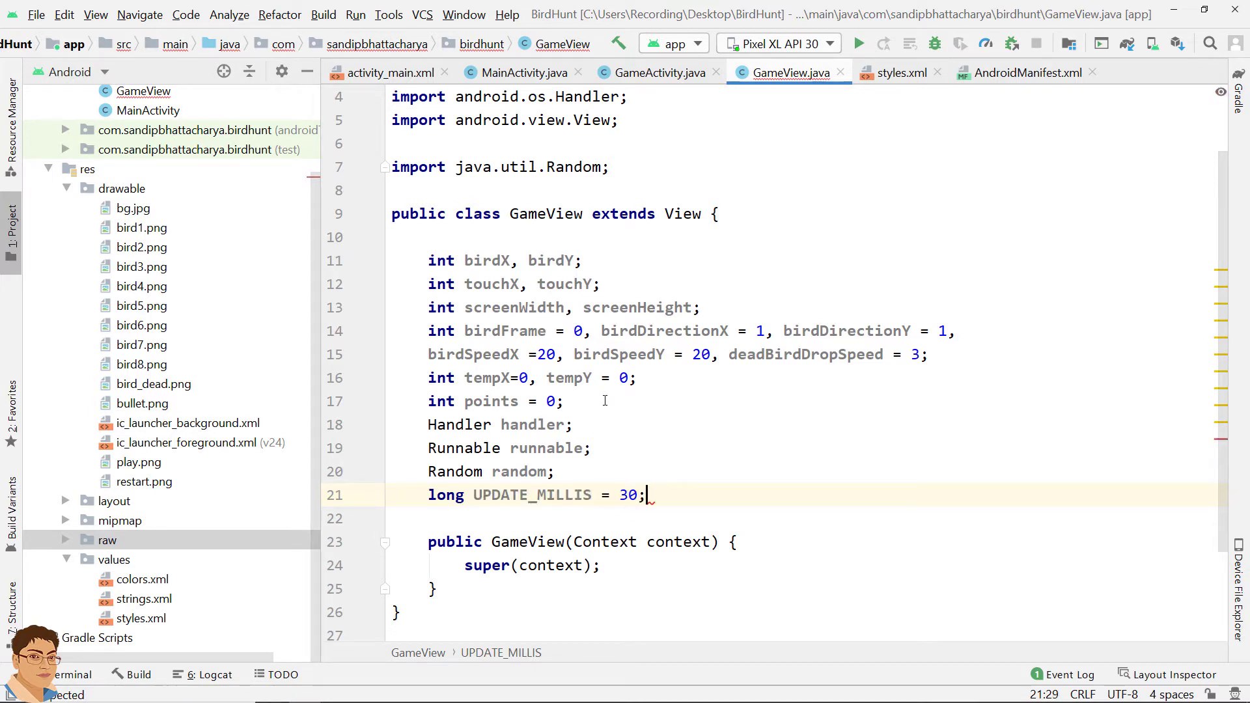
Finish the 'long UPDATE_MILLIS = 30;' field line and start the next field line
{"action": "key", "text": "Return"}
{"action": "type", "text": "B"}
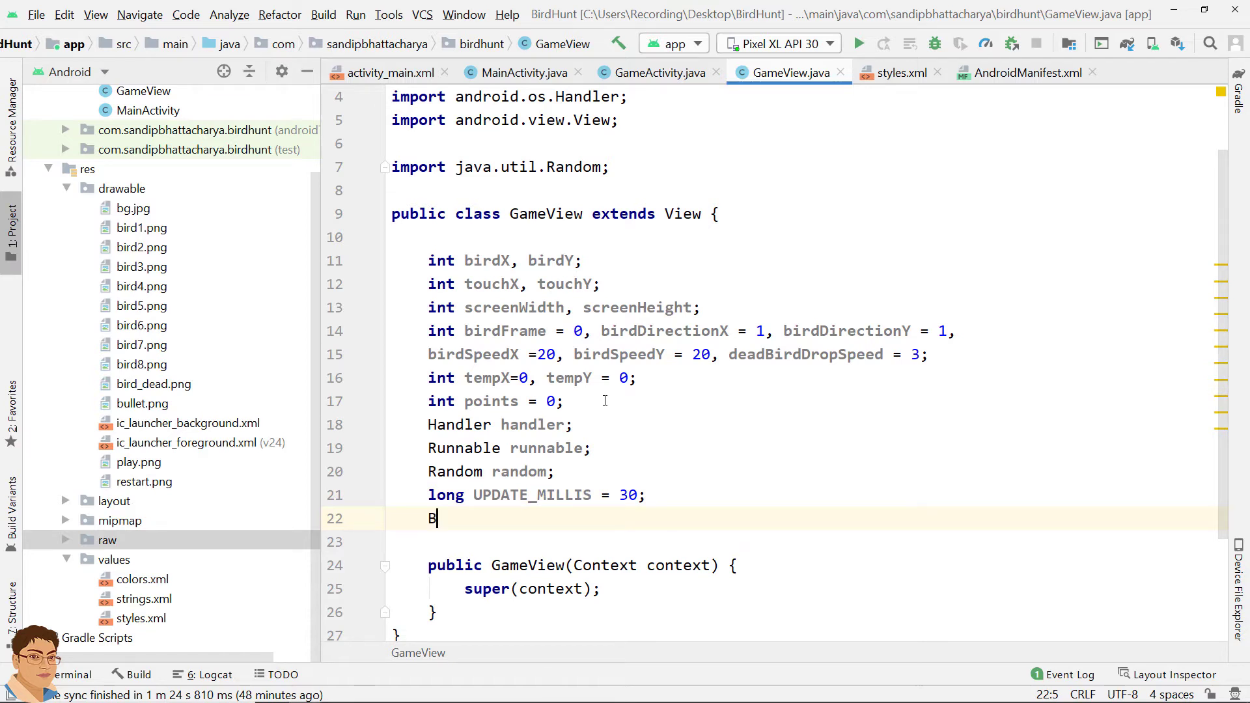
{"action": "type", "text": "itma"}
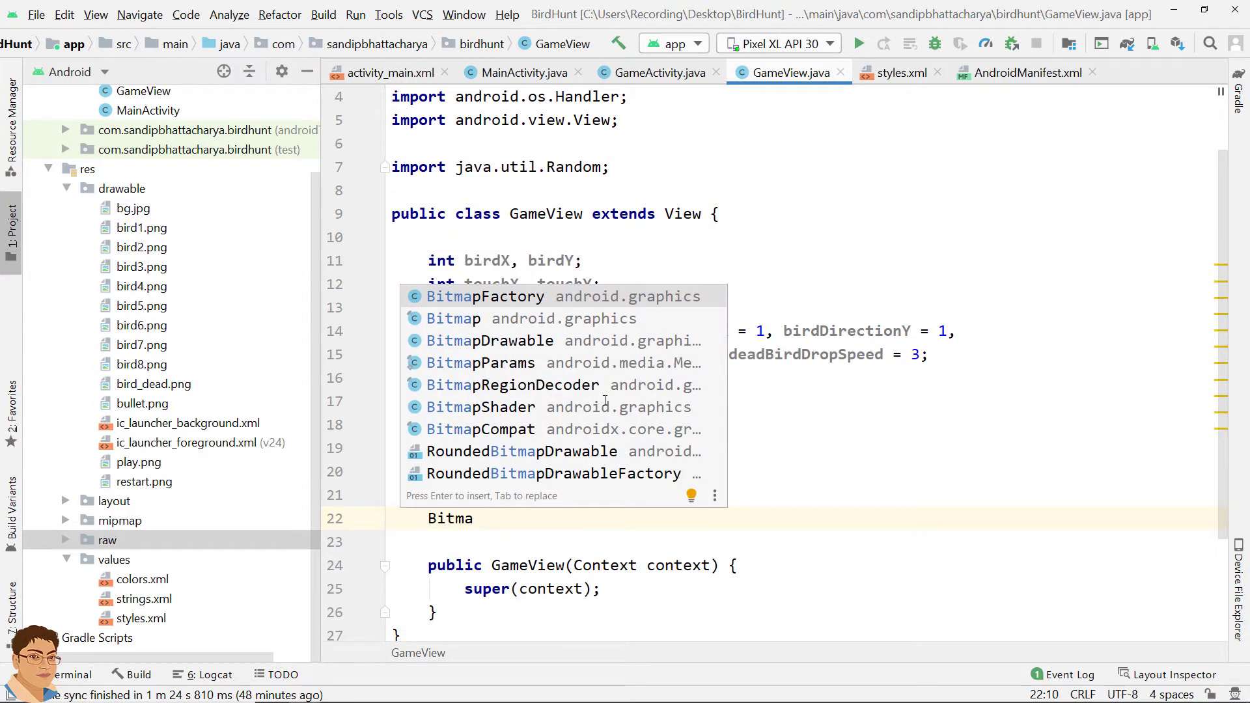
{"action": "type", "text": "p"}
Declare 'Bitmap bg, birdDead, bullet;' in GameView, importing Bitmap
{"action": "key", "text": "Return"}
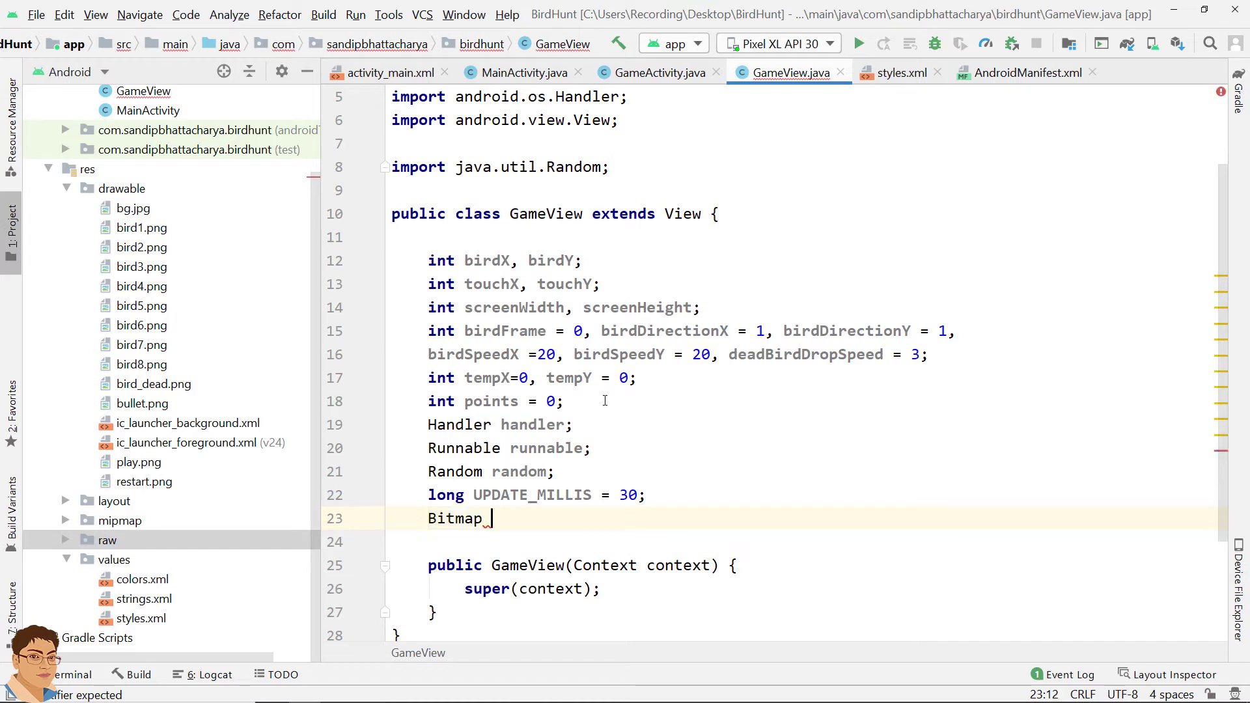
{"action": "type", "text": "bg"}
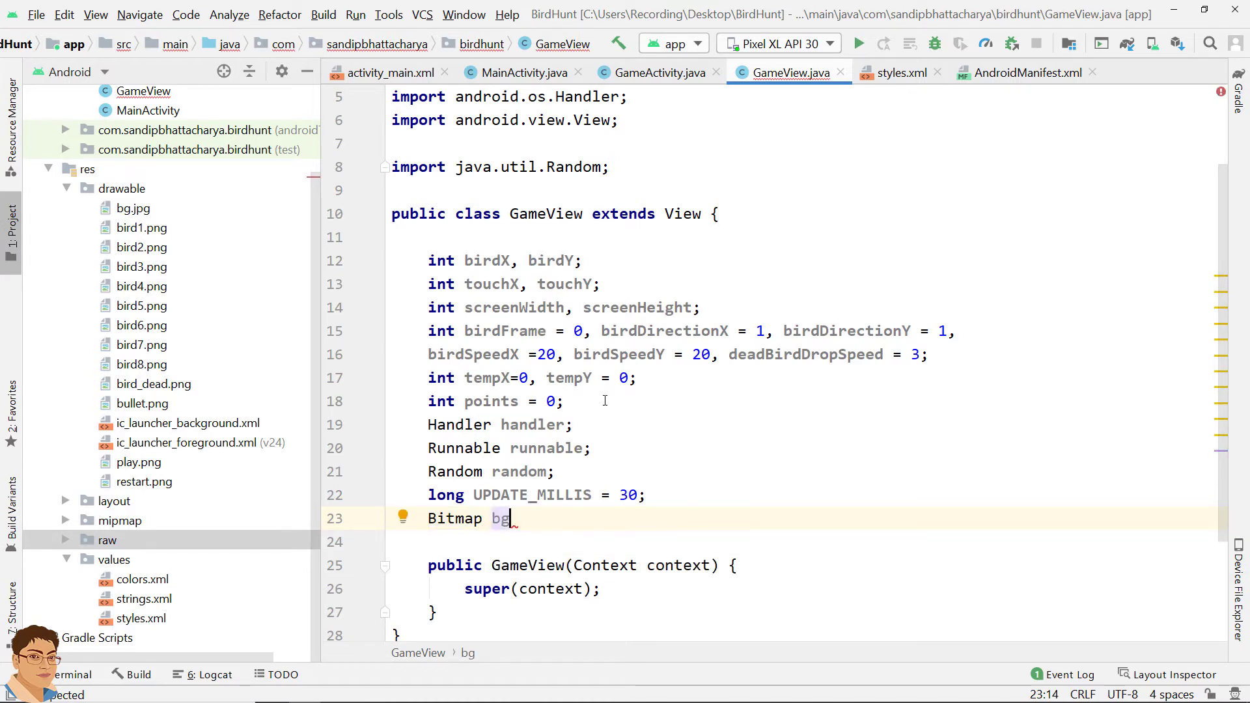
{"action": "type", "text": ", b"}
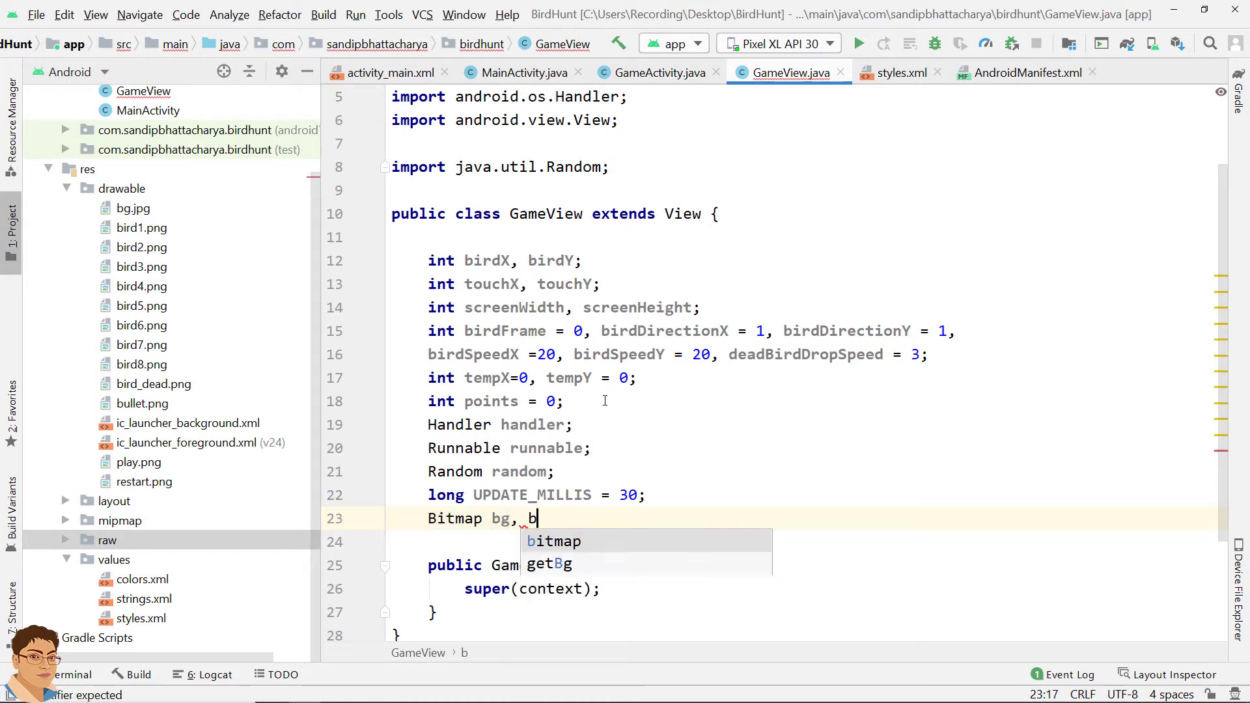
{"action": "type", "text": "irdDea"}
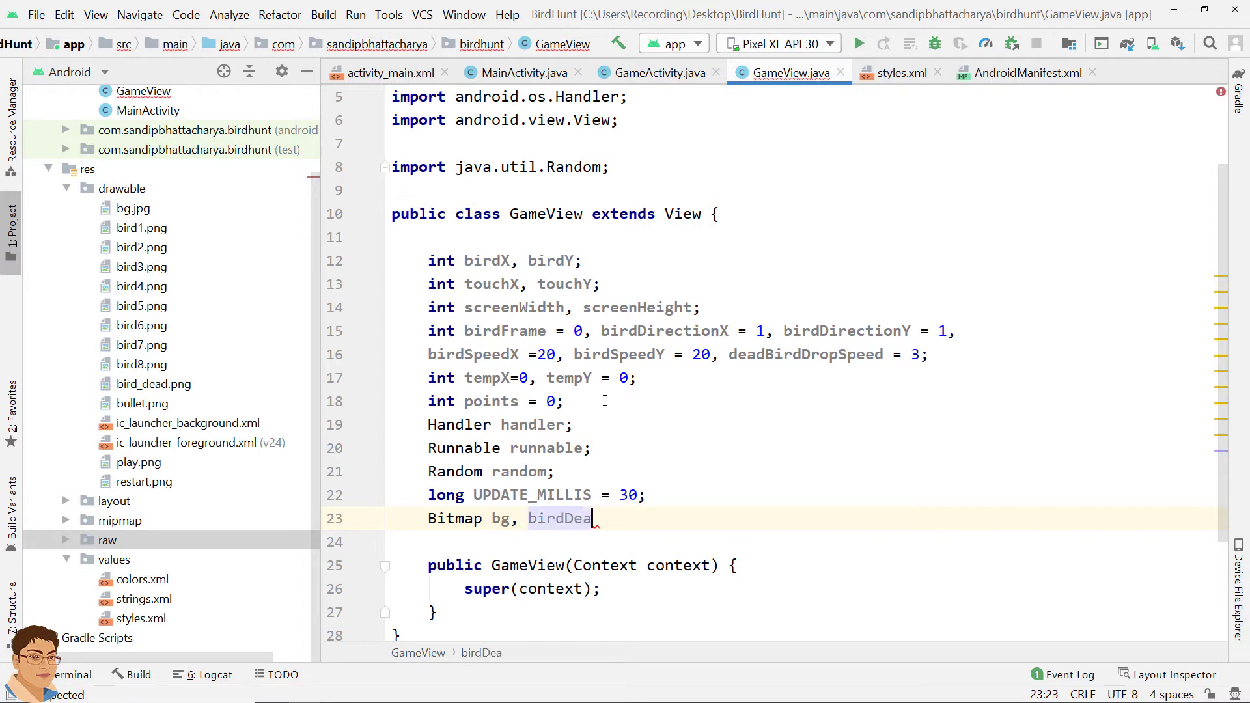
{"action": "type", "text": "d"}
{"action": "type", "text": ", "}
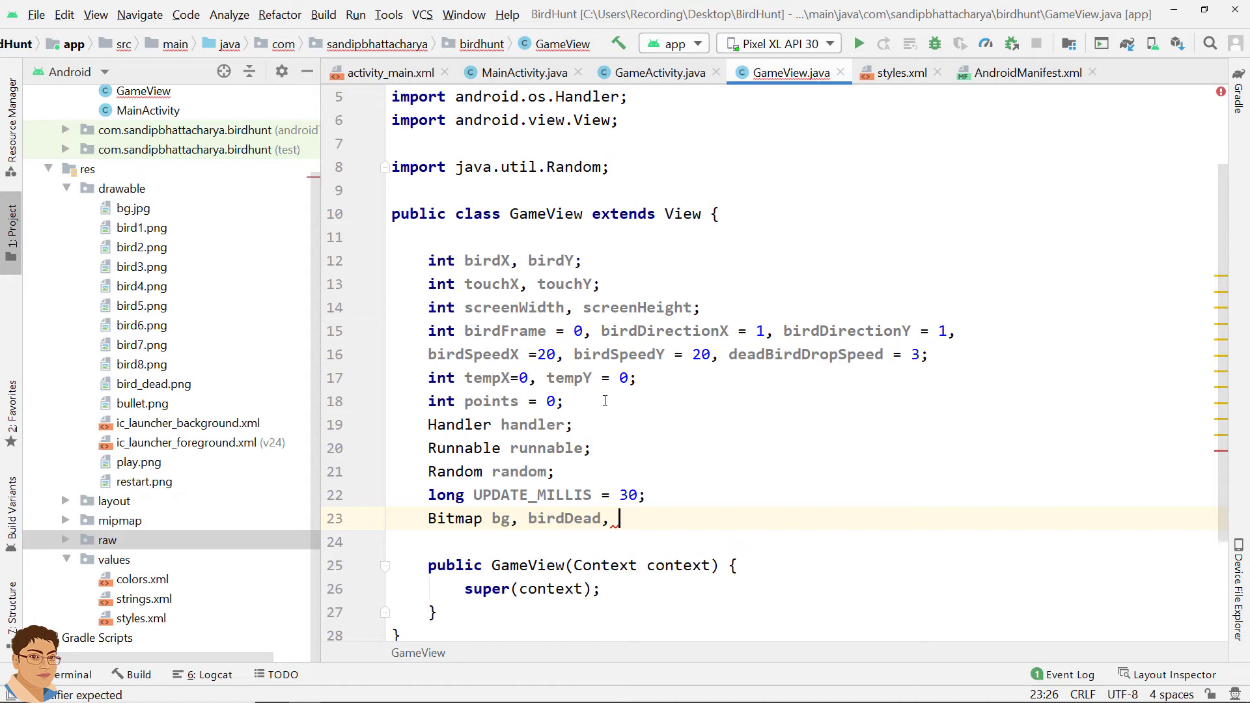
{"action": "type", "text": "bul"}
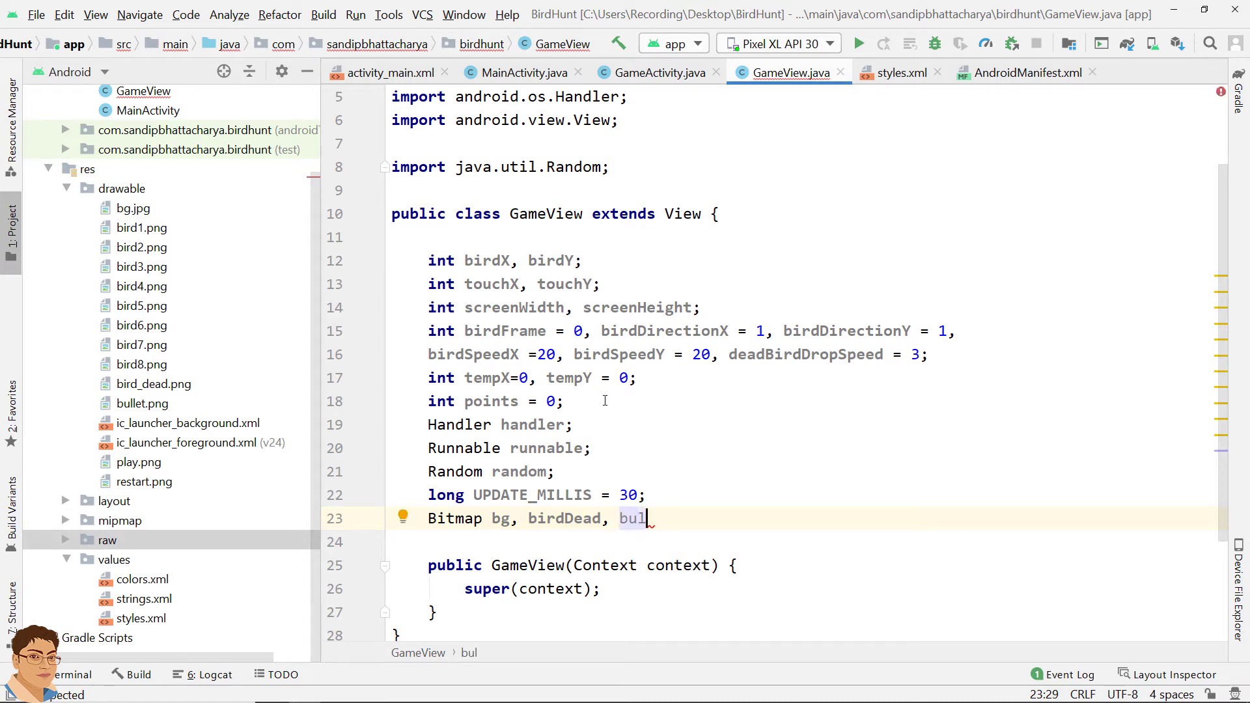
{"action": "type", "text": "let"}
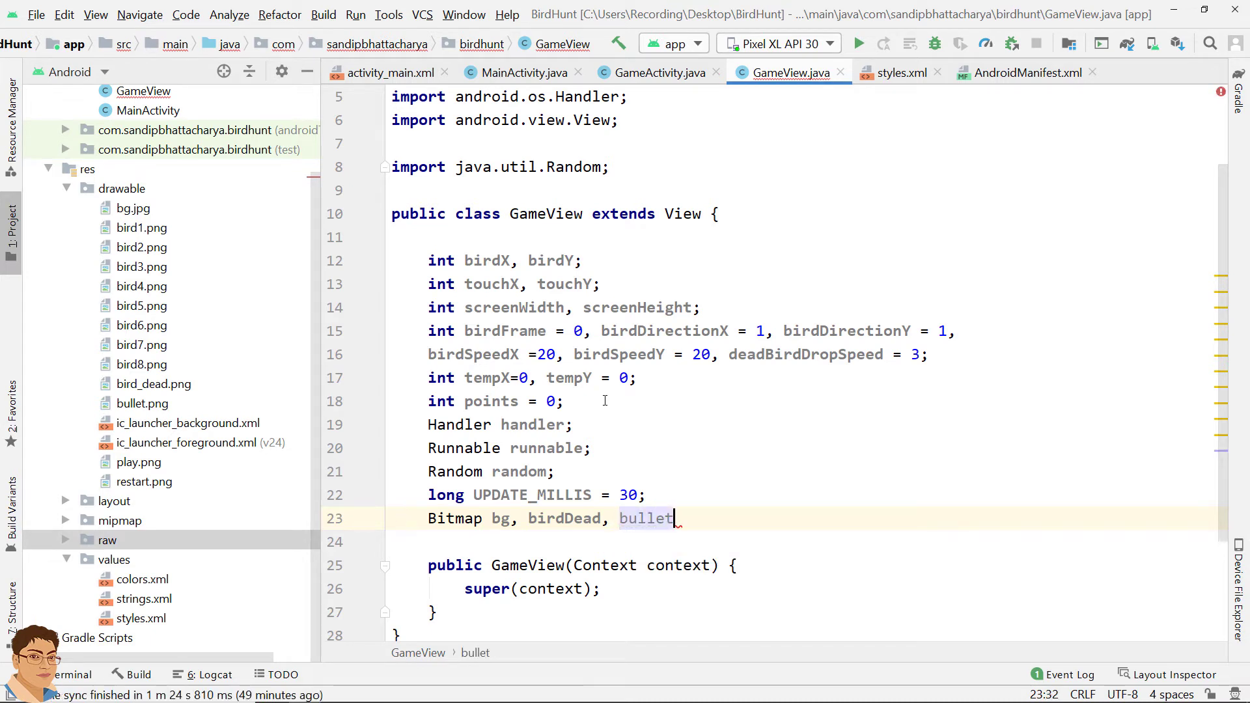
{"action": "type", "text": ";"}
{"action": "key", "text": "Return"}
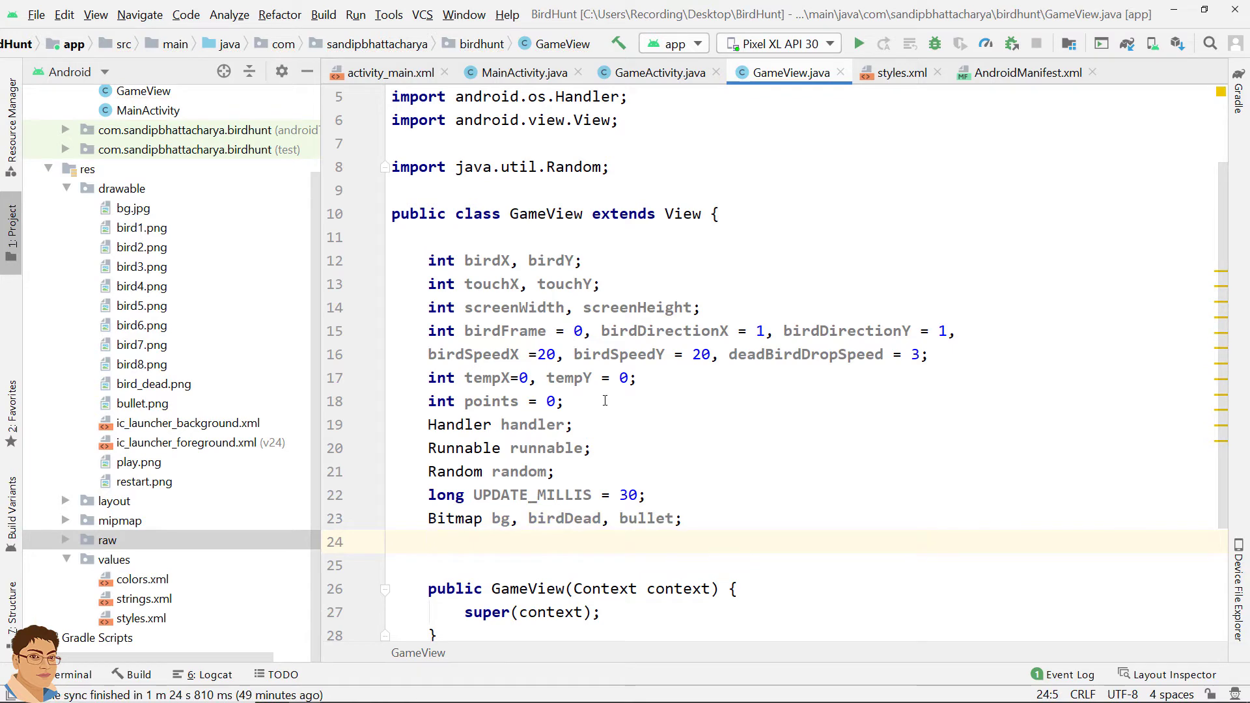
{"action": "type", "text": "Bitma"}
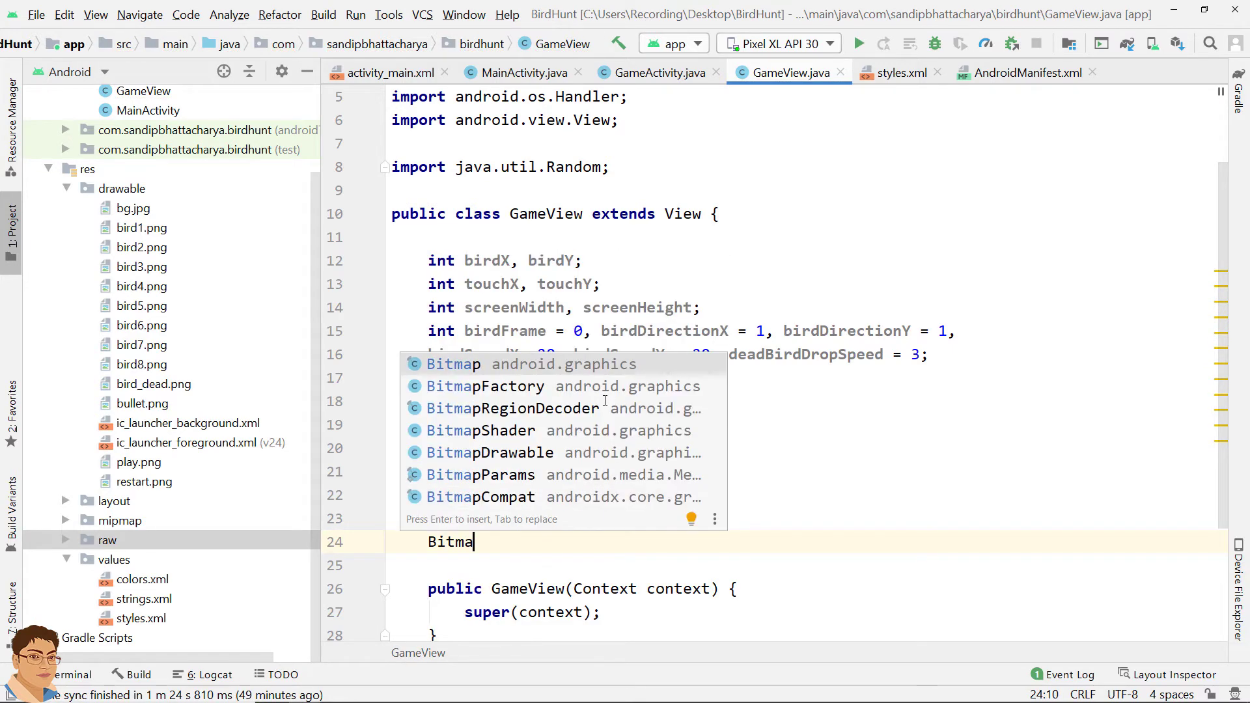
Declare 'Bitmap[] bird = new Bitmap[8];' as a GameView field
{"action": "key", "text": "Return"}
{"action": "type", "text": "[]"}
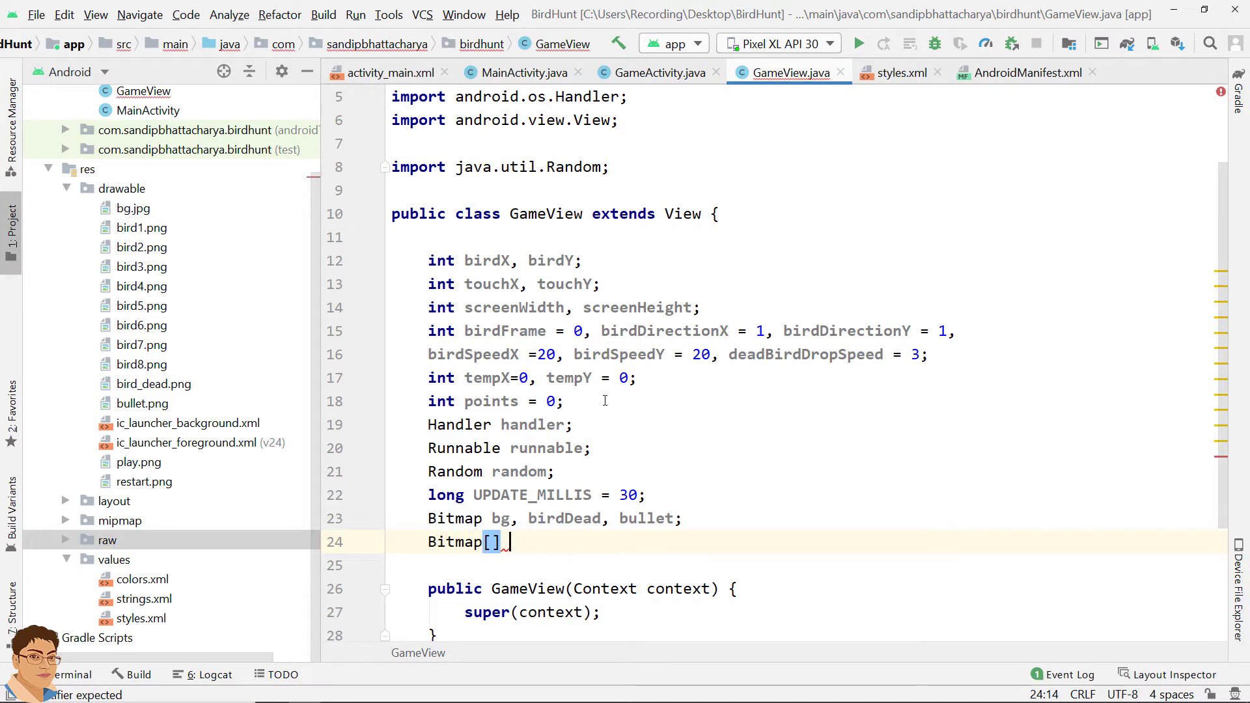
{"action": "type", "text": " bird "}
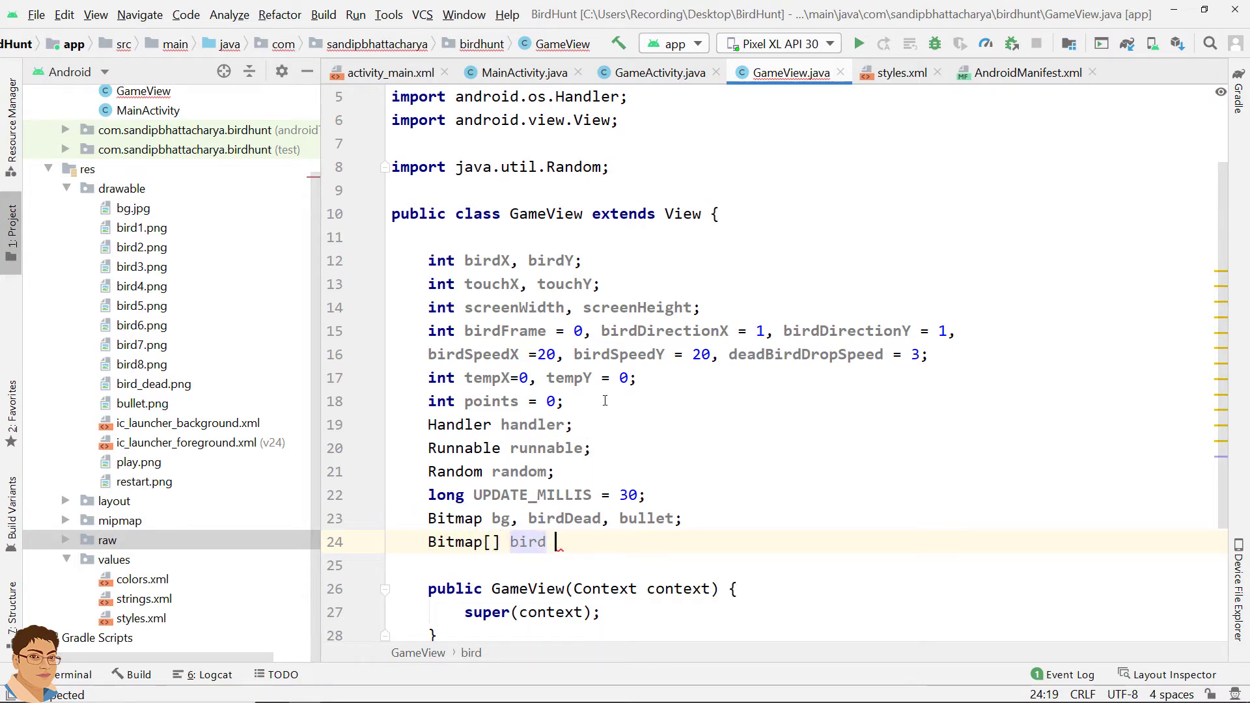
{"action": "type", "text": "= n"}
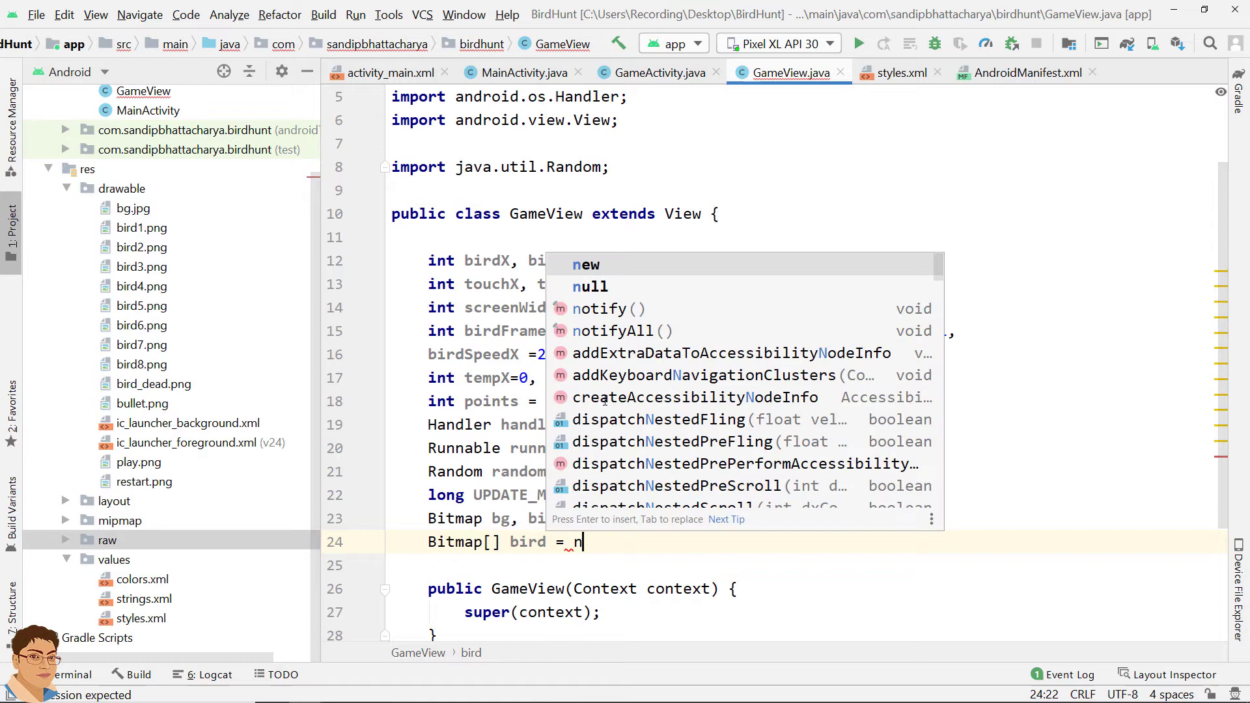
{"action": "type", "text": "ew Bit"}
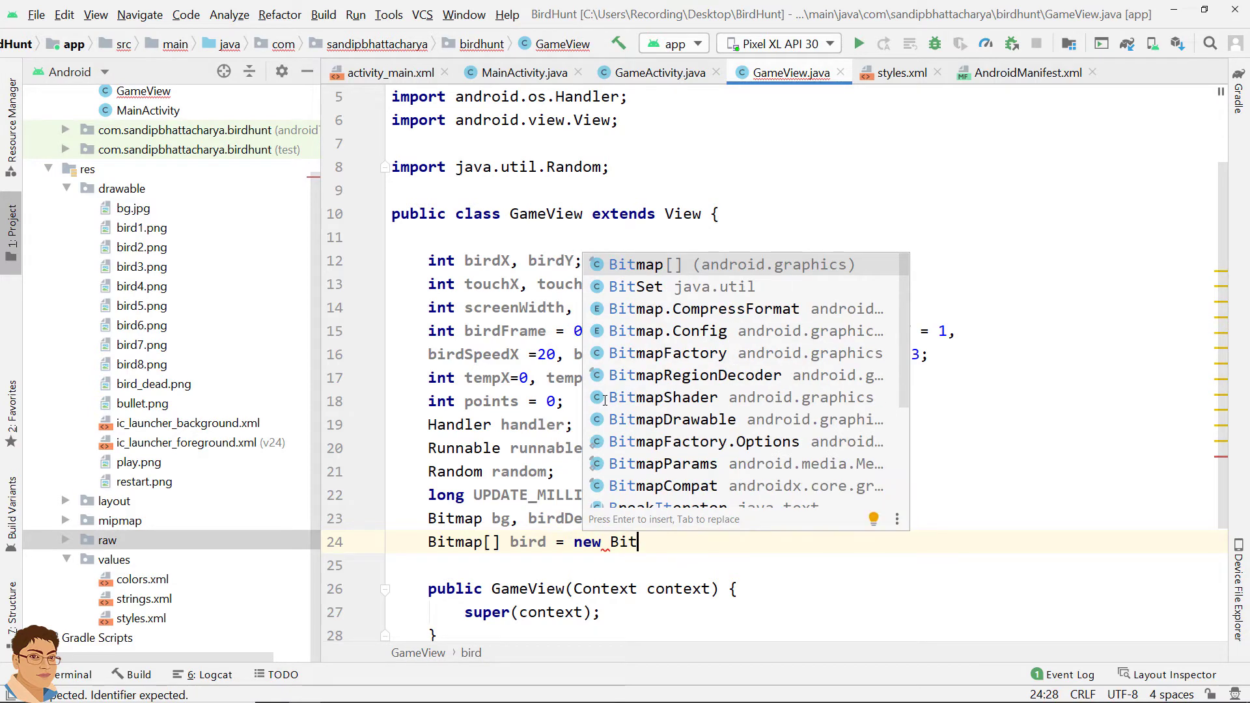
{"action": "key", "text": "Return"}
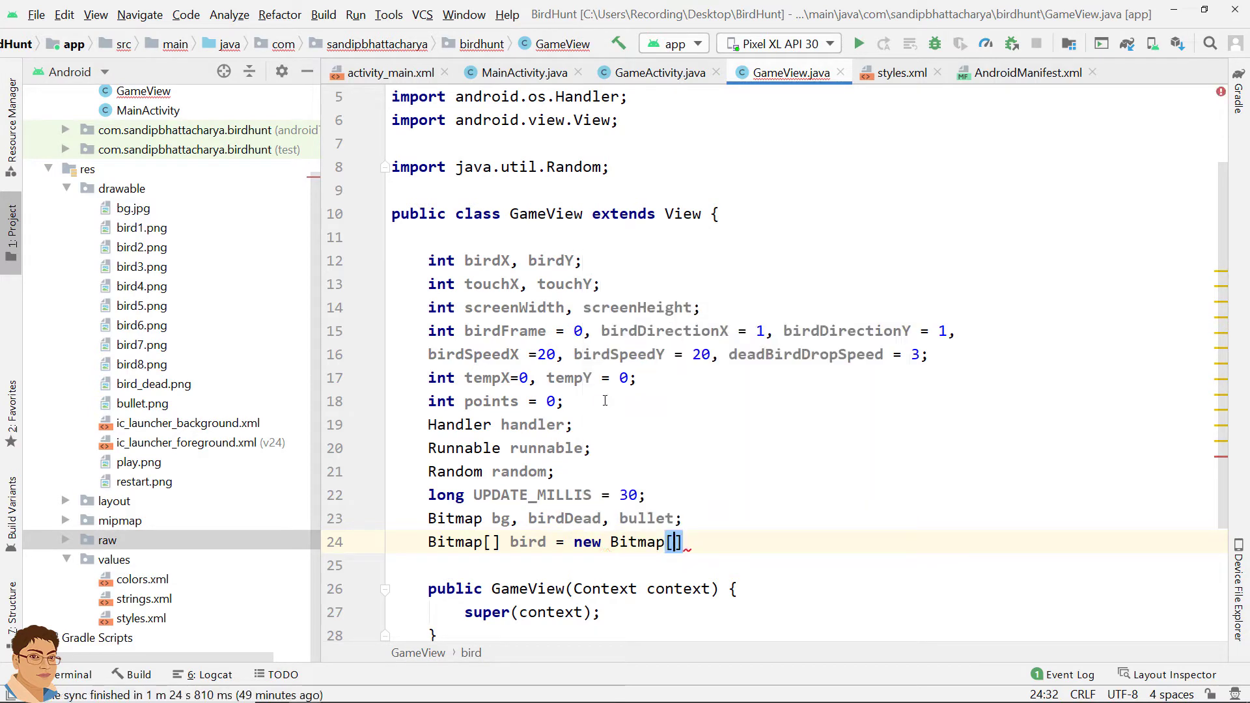
{"action": "type", "text": "8"}
{"action": "key", "text": "Right"}
{"action": "type", "text": ";"}
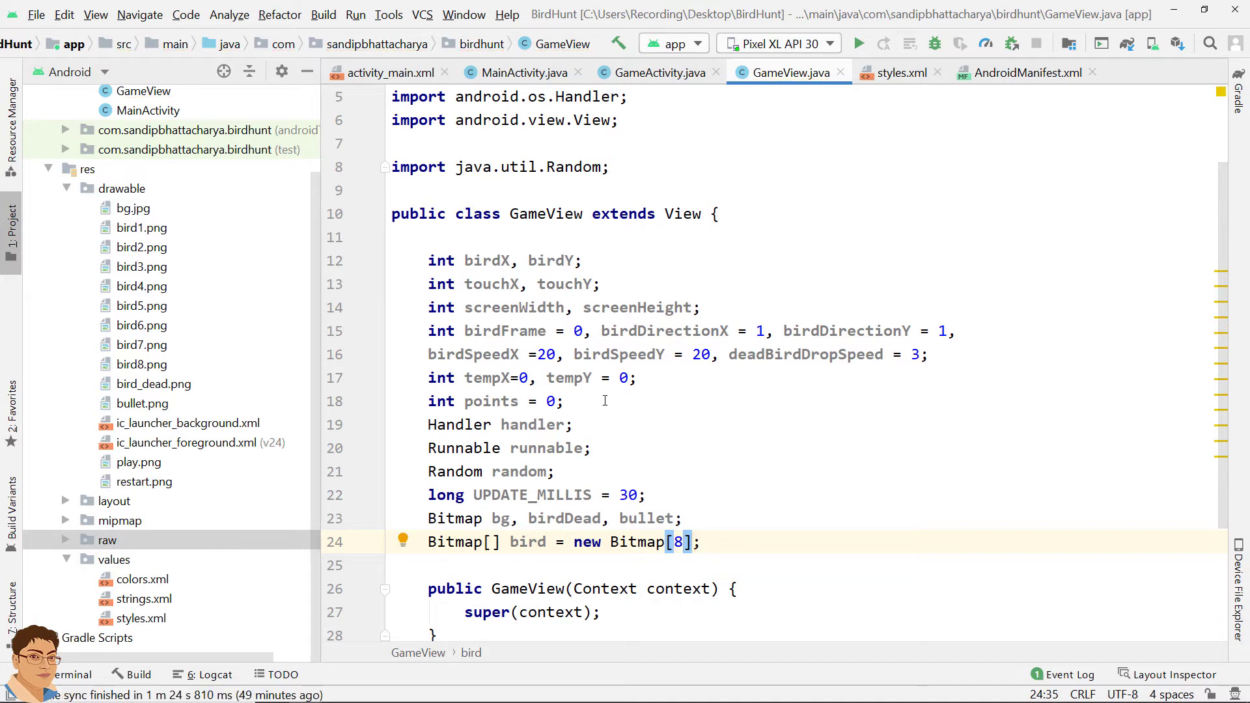
{"action": "key", "text": "Return"}
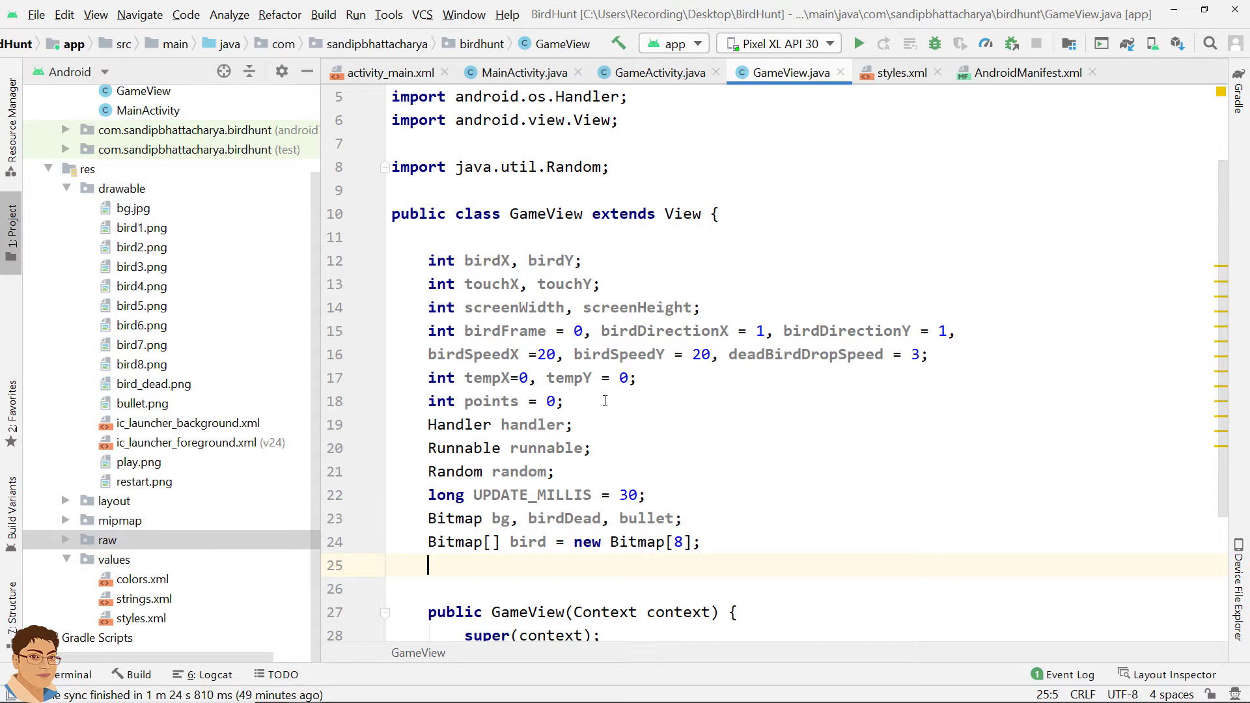
{"action": "type", "text": "bool"}
{"action": "type", "text": "ean b"}
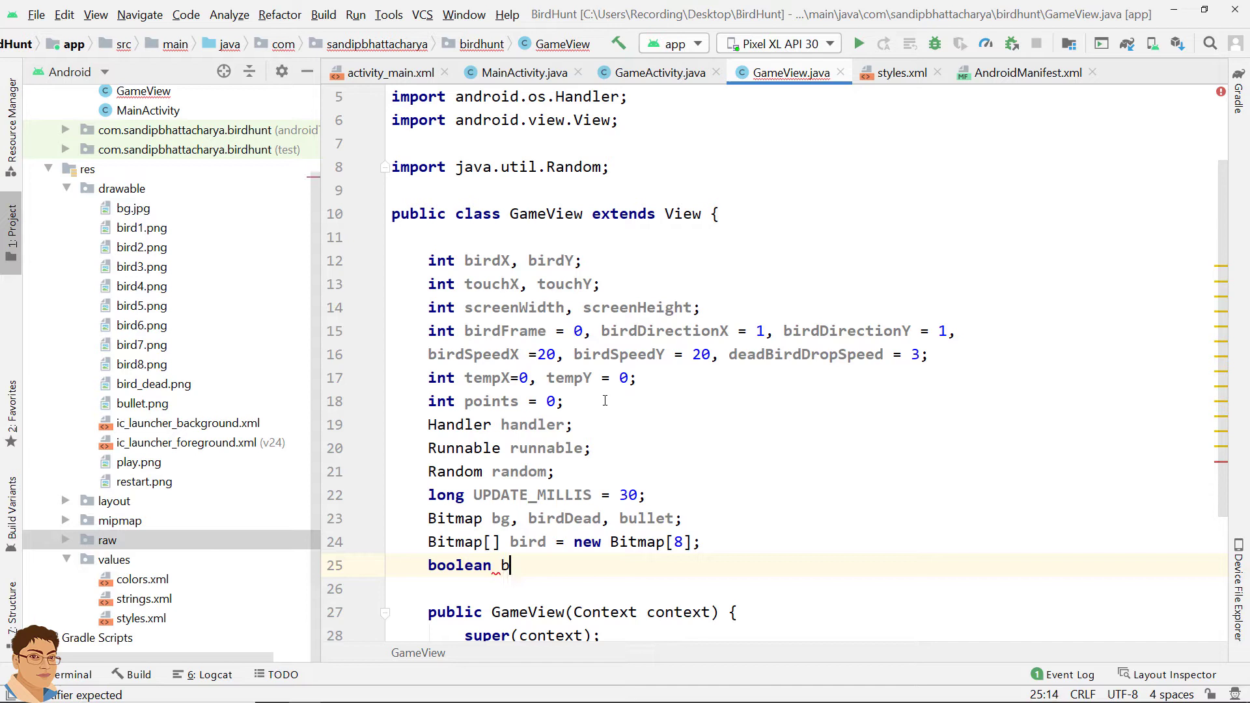
{"action": "type", "text": "irdAl"}
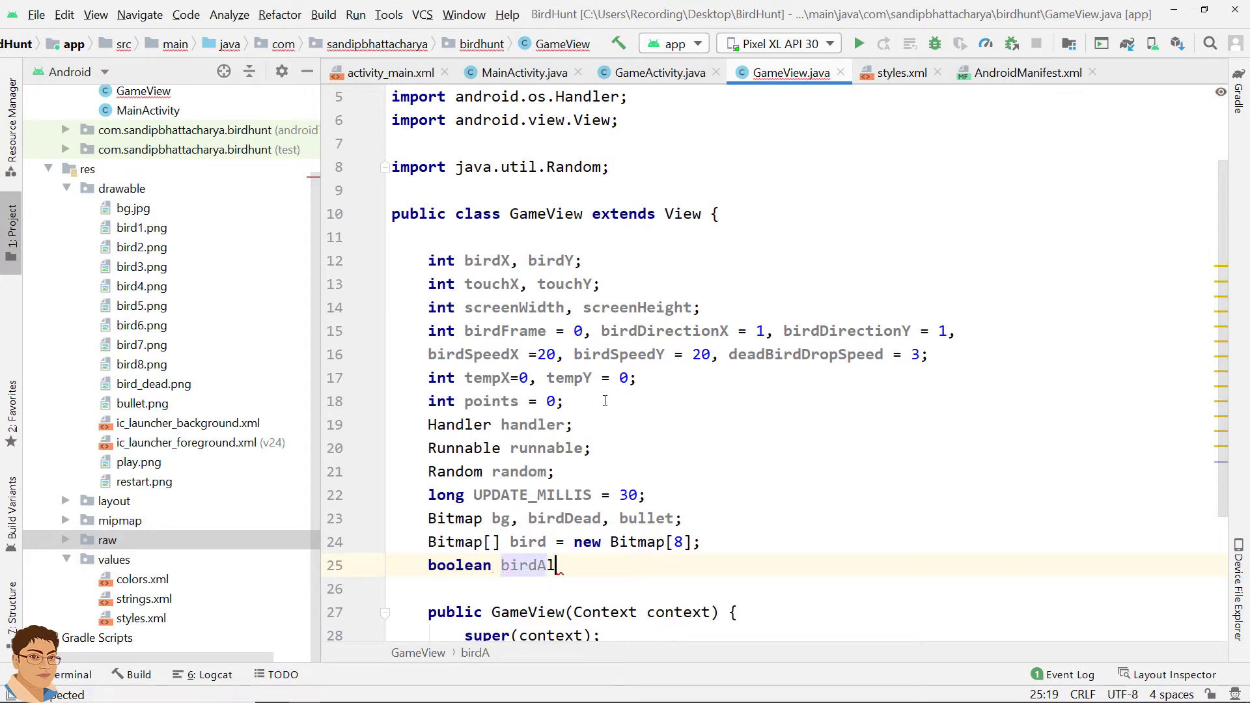
{"action": "type", "text": "ive"}
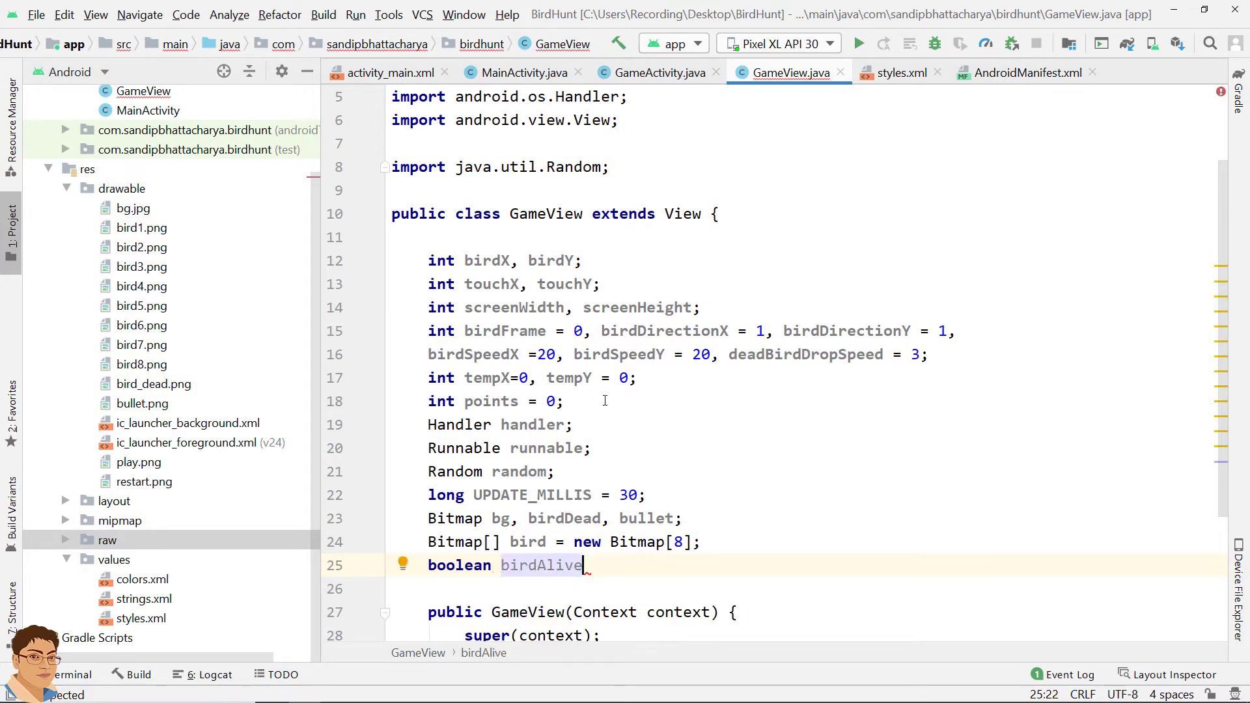
{"action": "type", "text": " = true"}
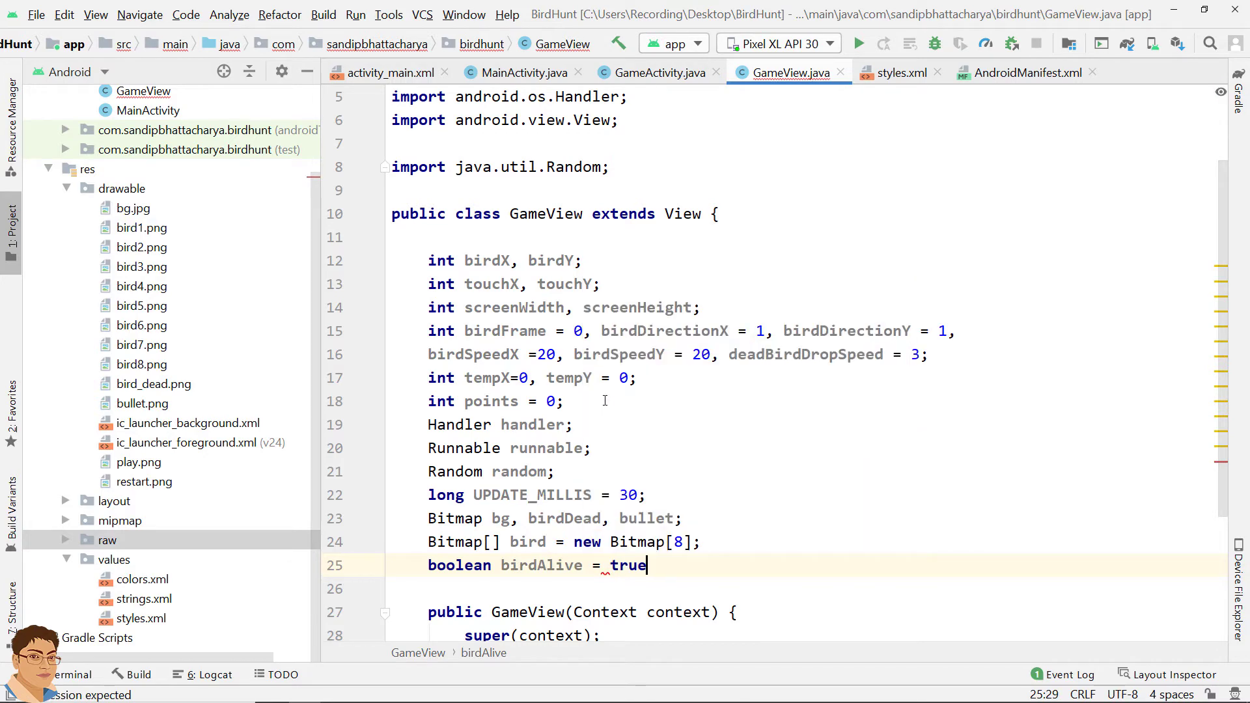
{"action": "type", "text": ";"}
Add 'boolean birdAlive = true;' and 'Rect rect;', importing android.graphics.Rect
{"action": "key", "text": "Return"}
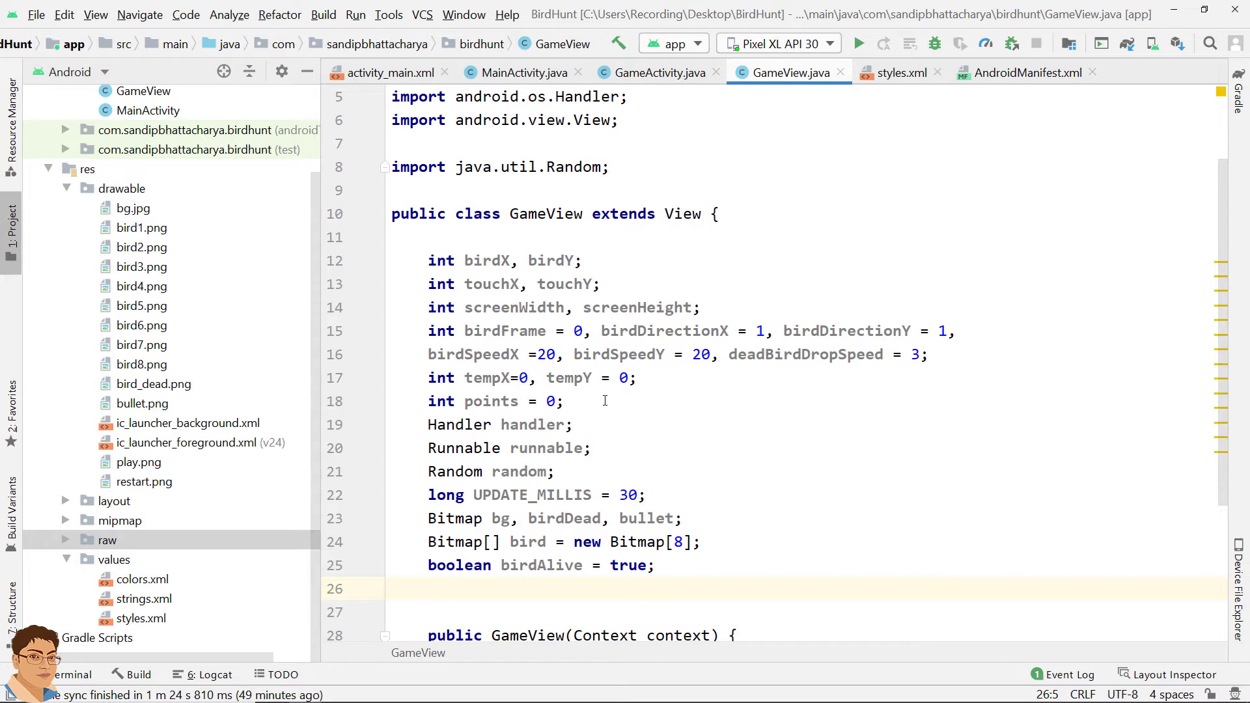
{"action": "type", "text": "Rec"}
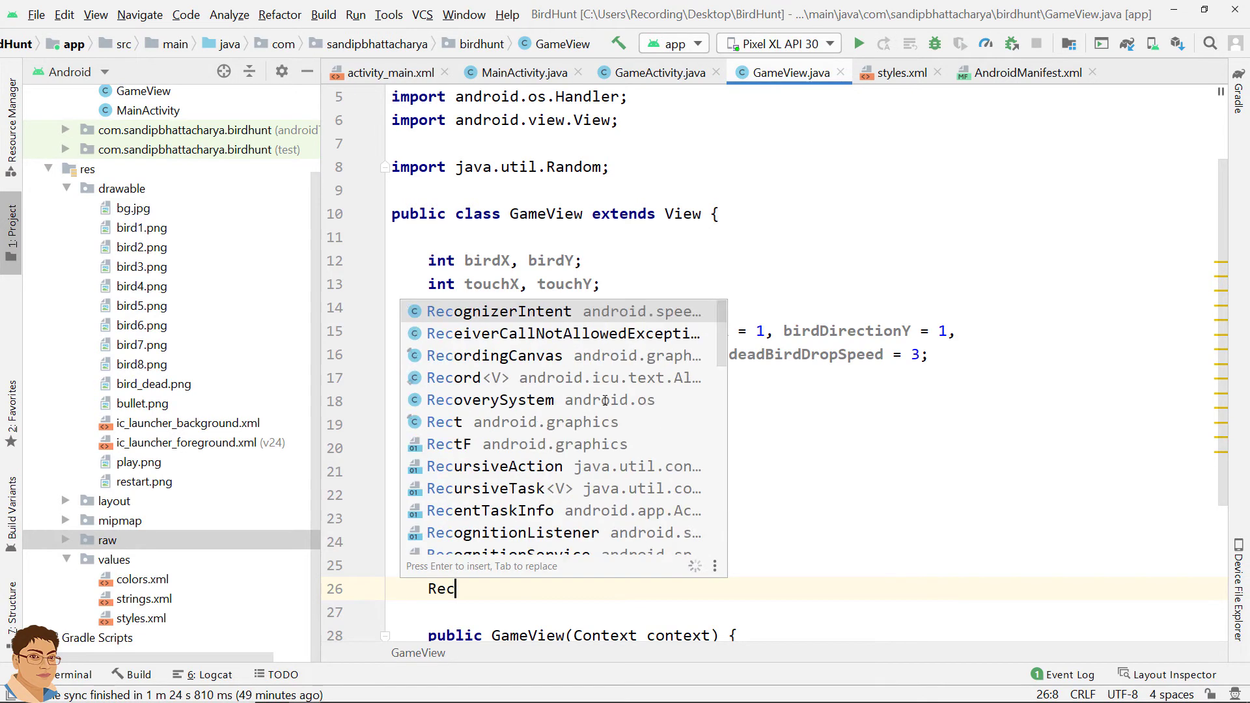
{"action": "type", "text": "t"}
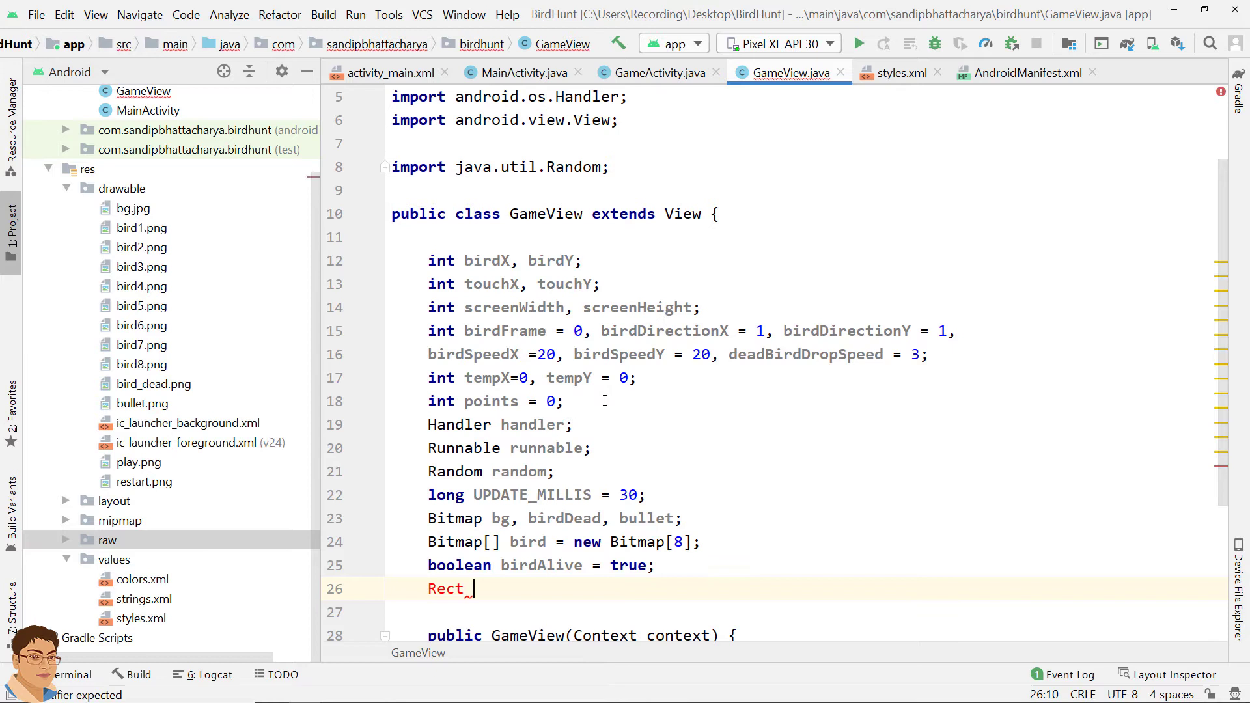
{"action": "type", "text": " rect;"}
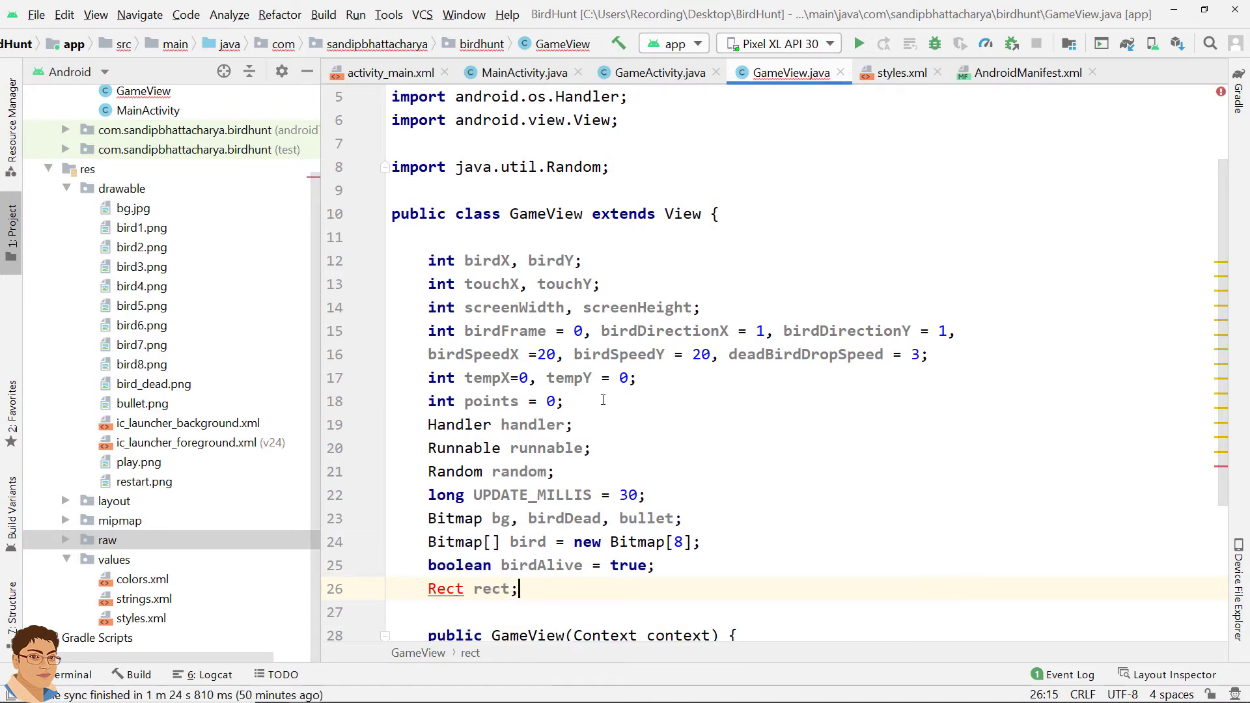
{"action": "left_click", "coordinate": [456, 589]}
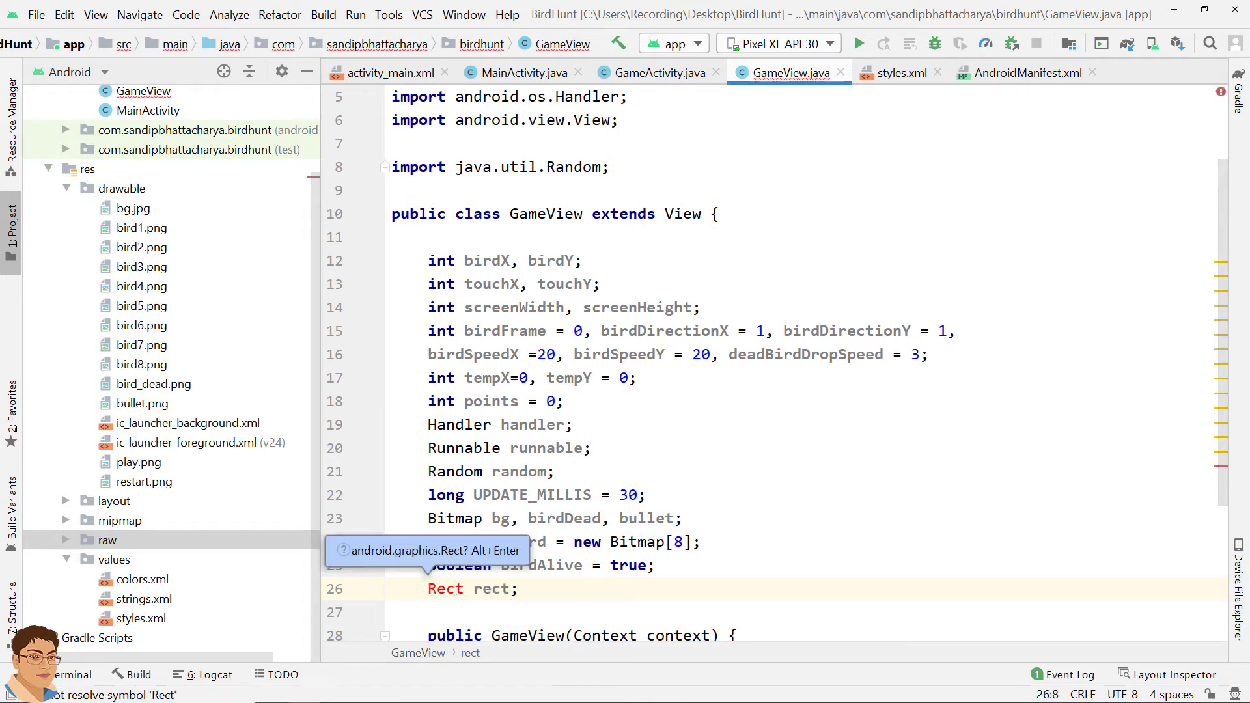
{"action": "key", "text": "alt+Return"}
{"action": "scroll", "coordinate": [547, 555], "scroll_direction": "down", "scroll_amount": 2}
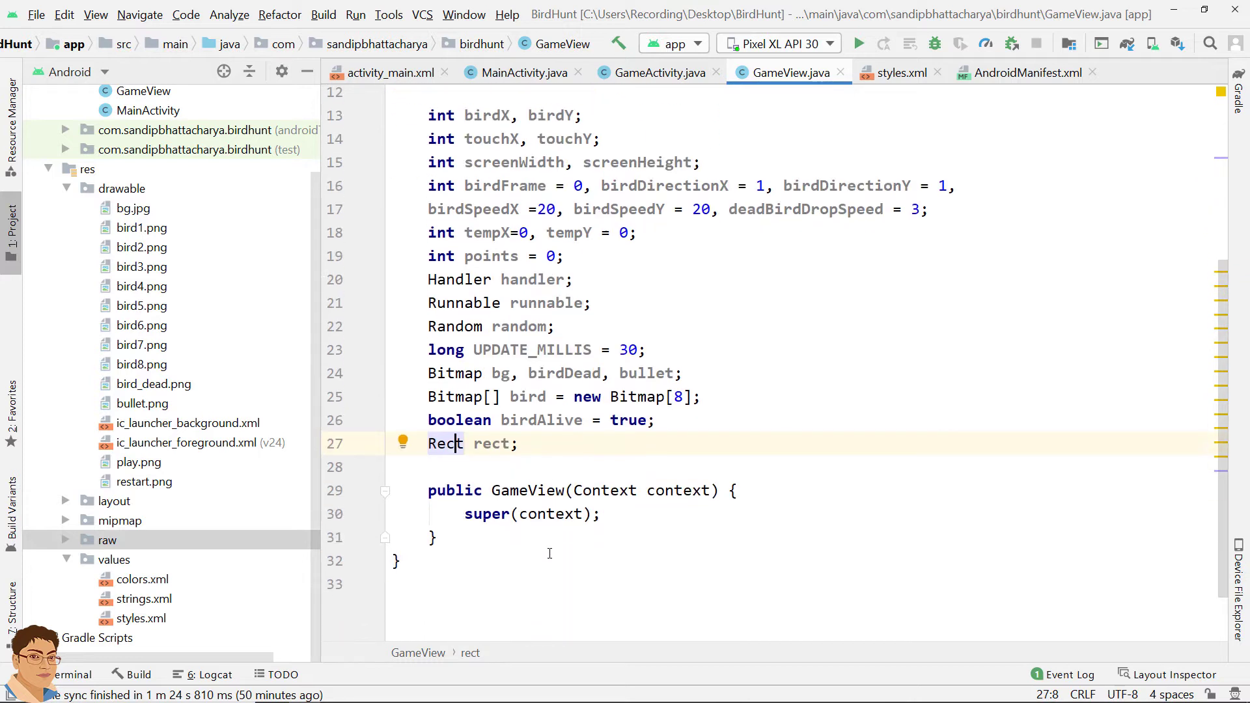
{"action": "left_click", "coordinate": [554, 451]}
{"action": "scroll", "coordinate": [552, 430], "scroll_direction": "down", "scroll_amount": 1}
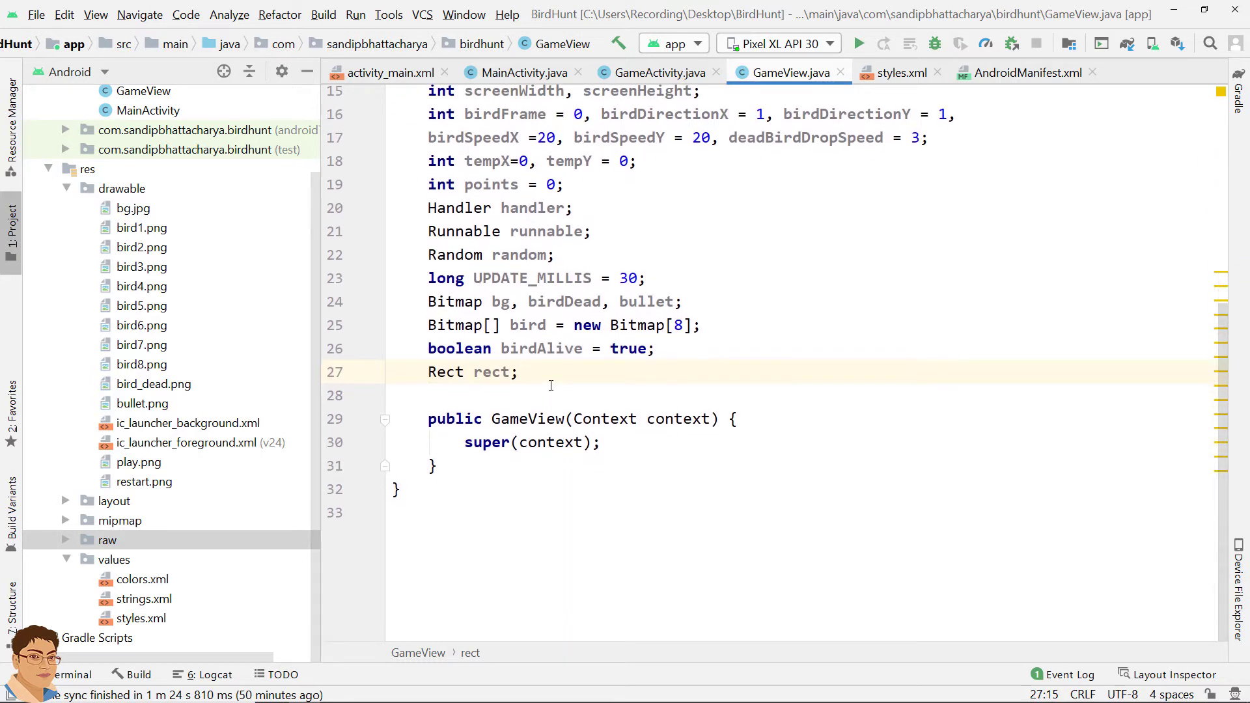
{"action": "key", "text": "Return"}
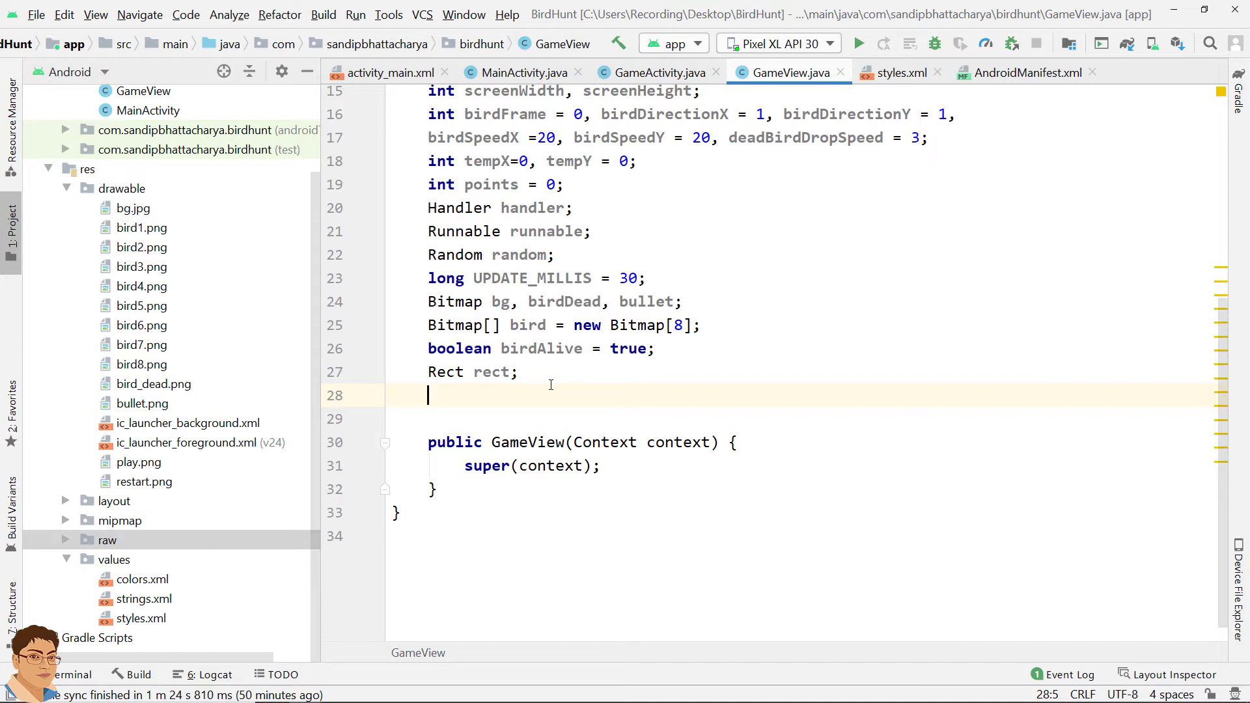
{"action": "type", "text": "in"}
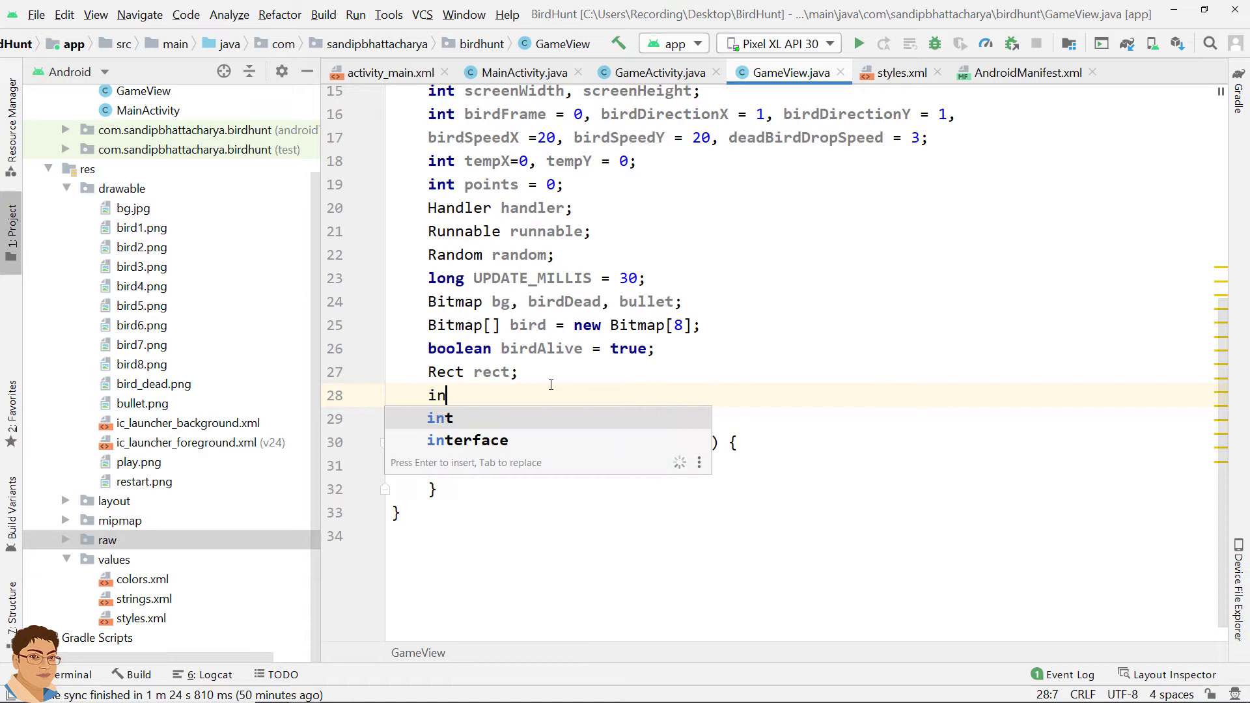
{"action": "type", "text": "t"}
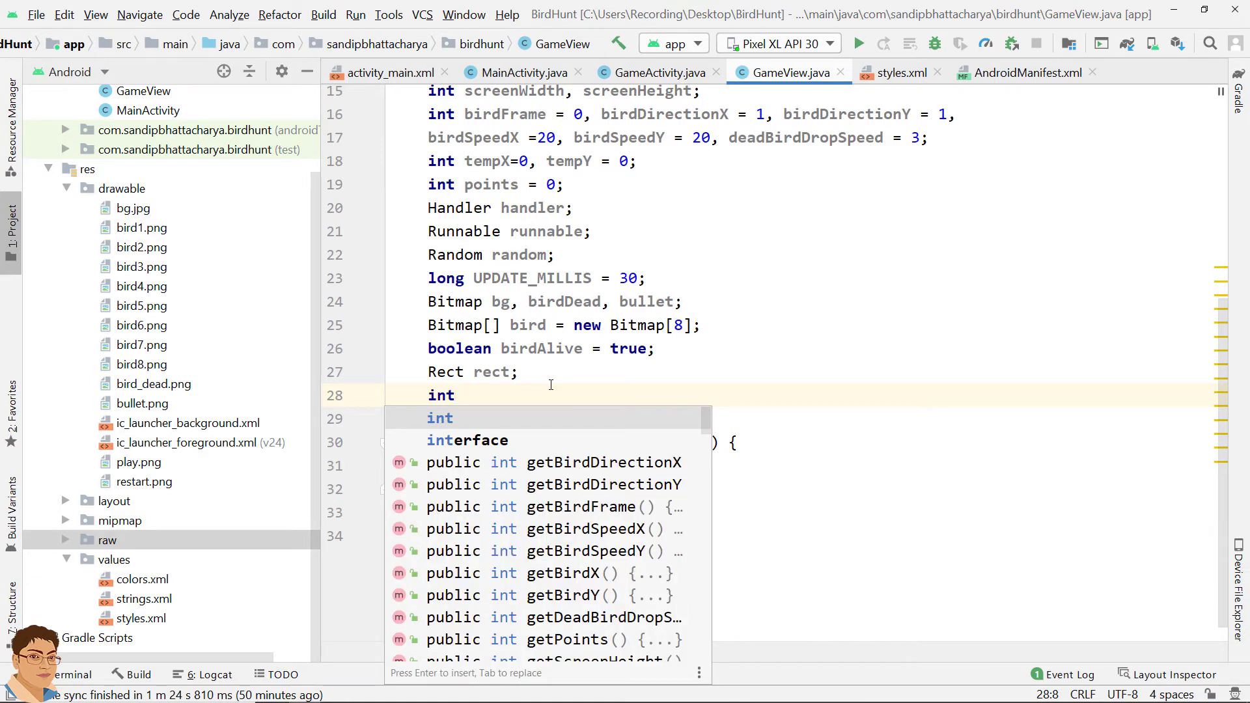
{"action": "type", "text": " dist "}
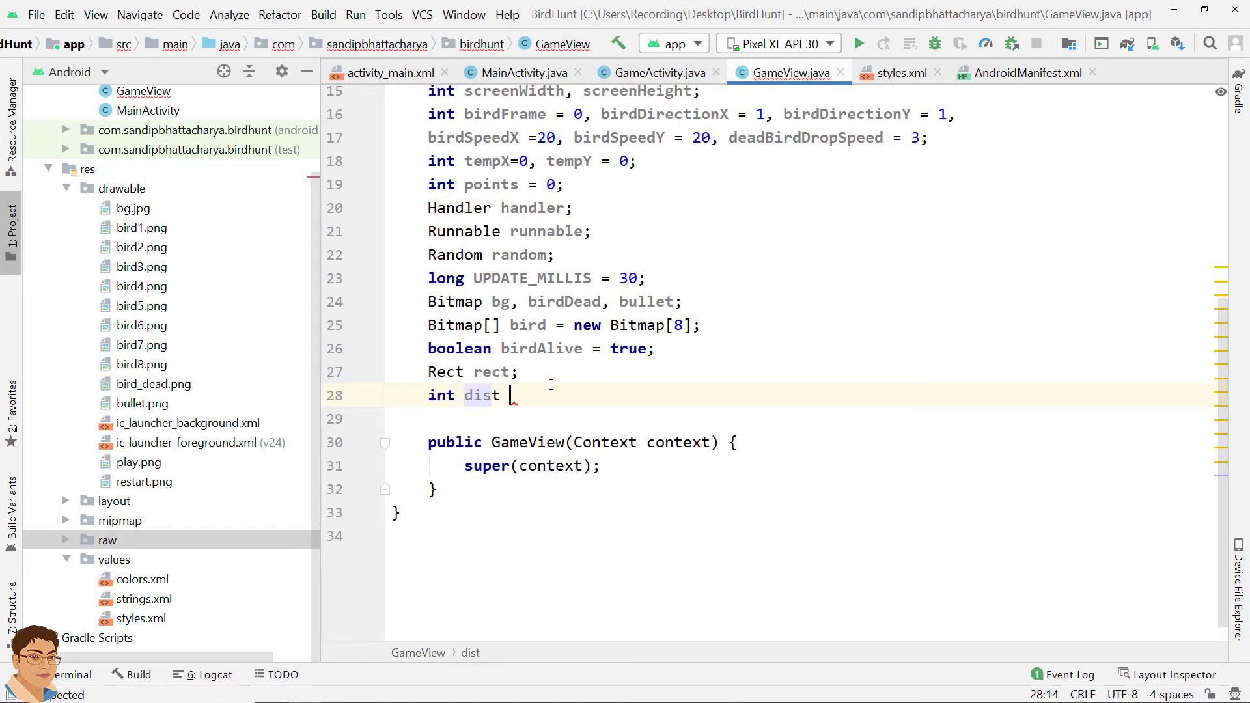
{"action": "type", "text": "= 0;"}
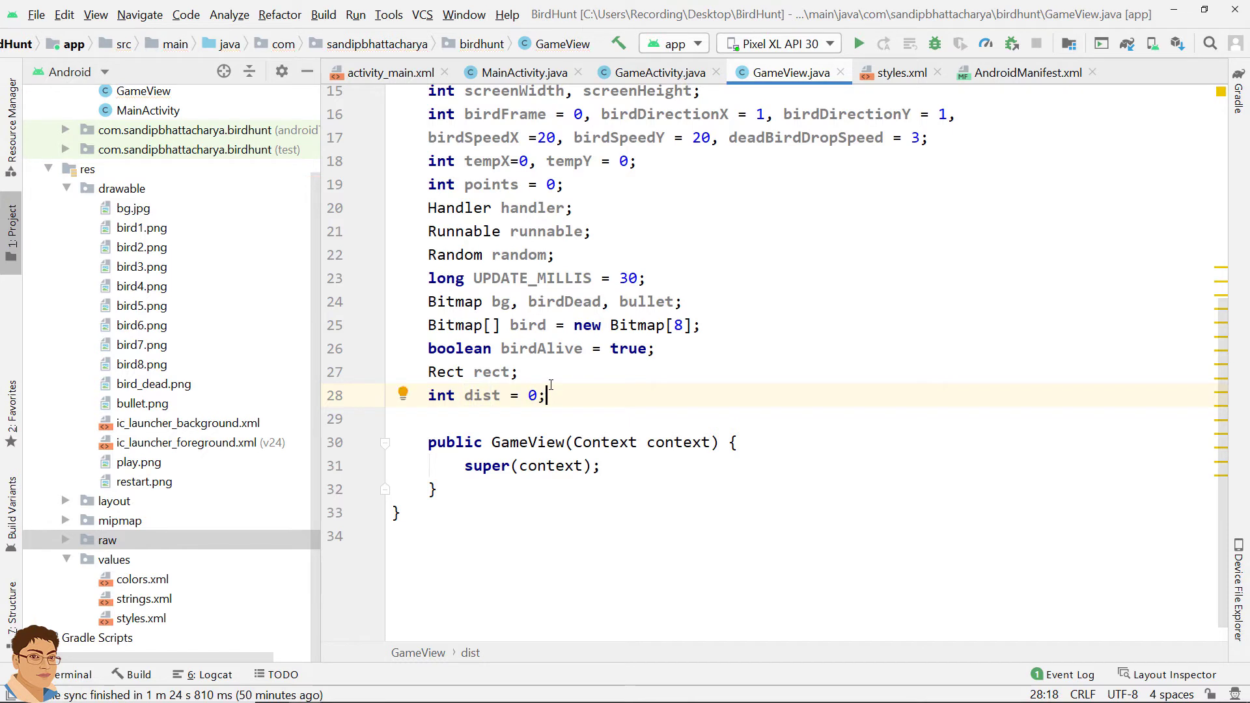
Add fields 'int dist = 0;', 'boolean resetState = true;' and 'int bulletsRemaining = 20;'
{"action": "key", "text": "Return"}
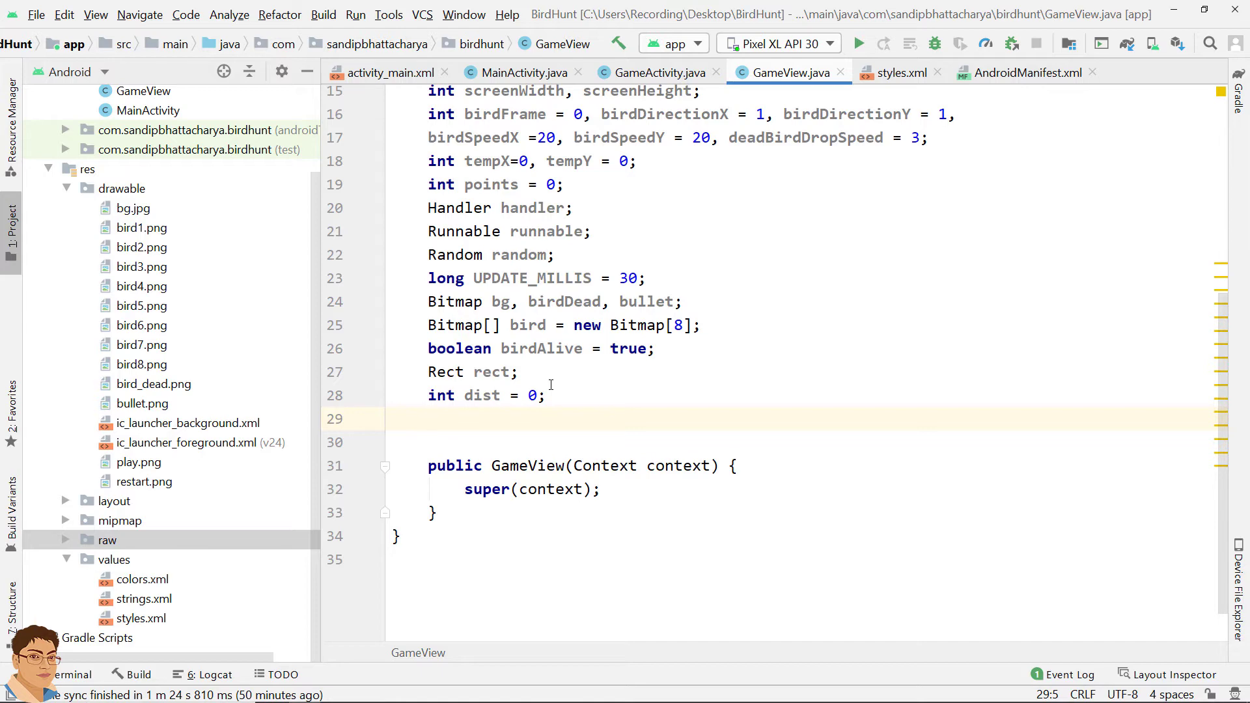
{"action": "type", "text": "boolean "}
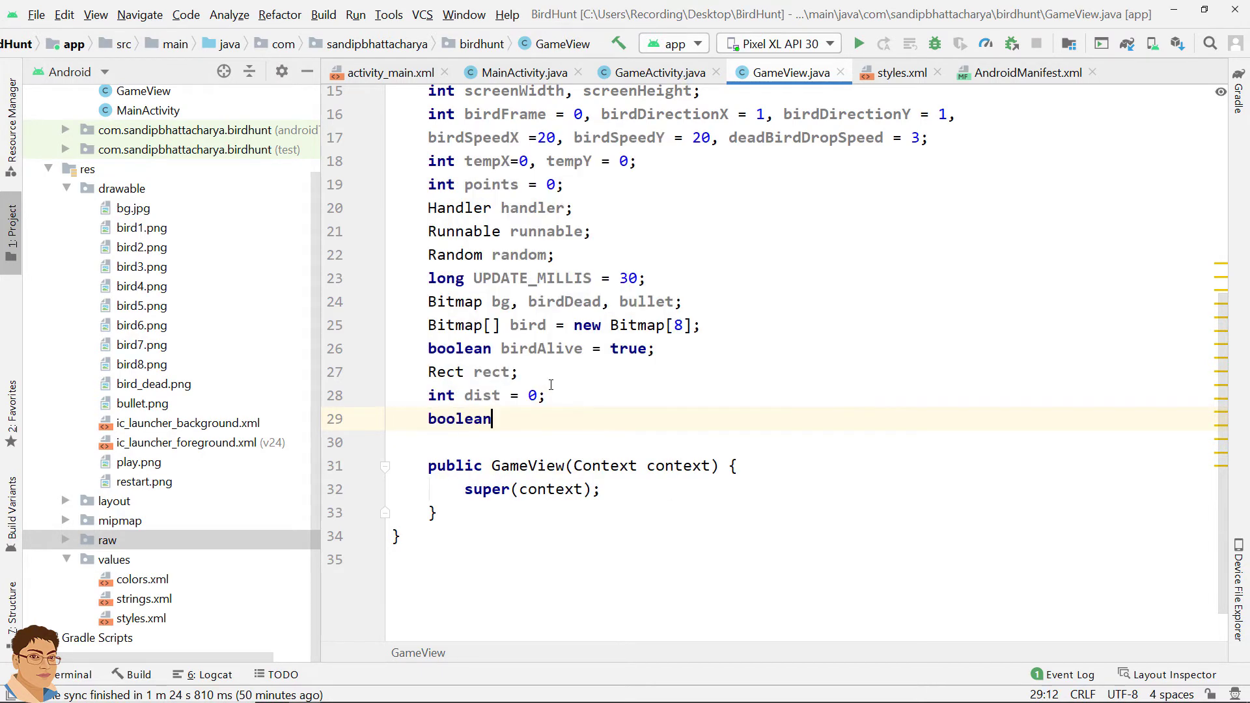
{"action": "type", "text": "re"}
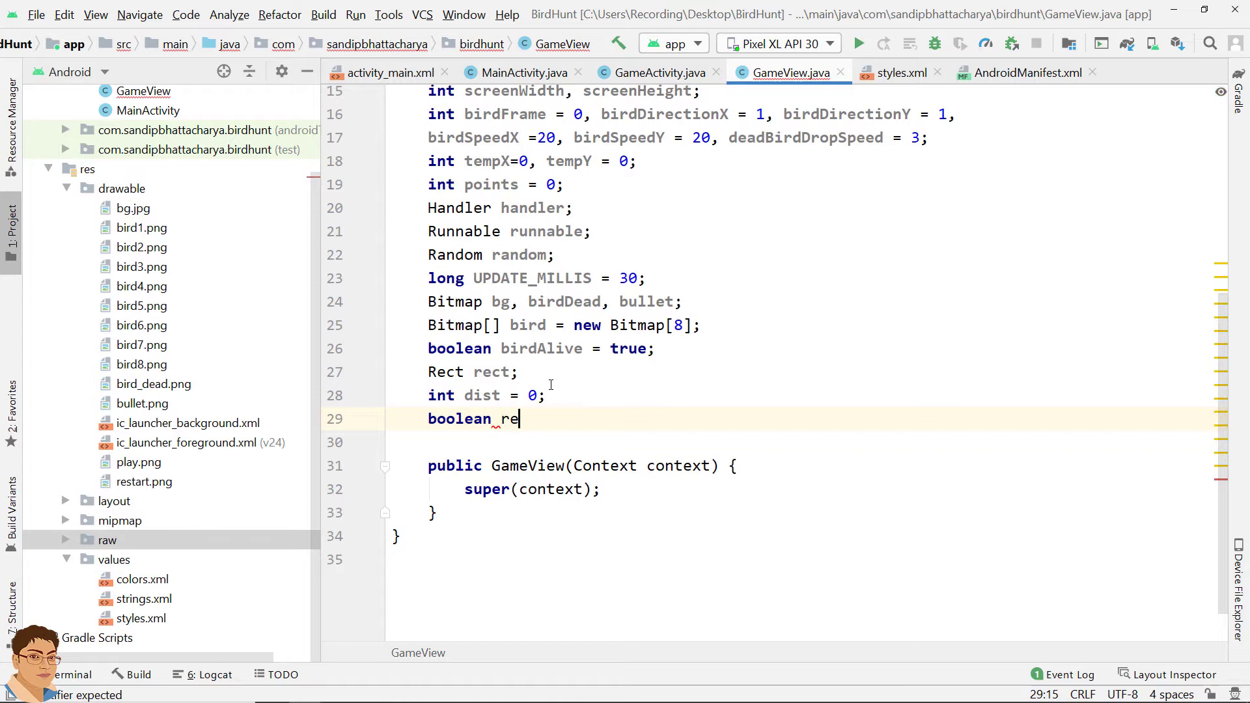
{"action": "type", "text": "setState"}
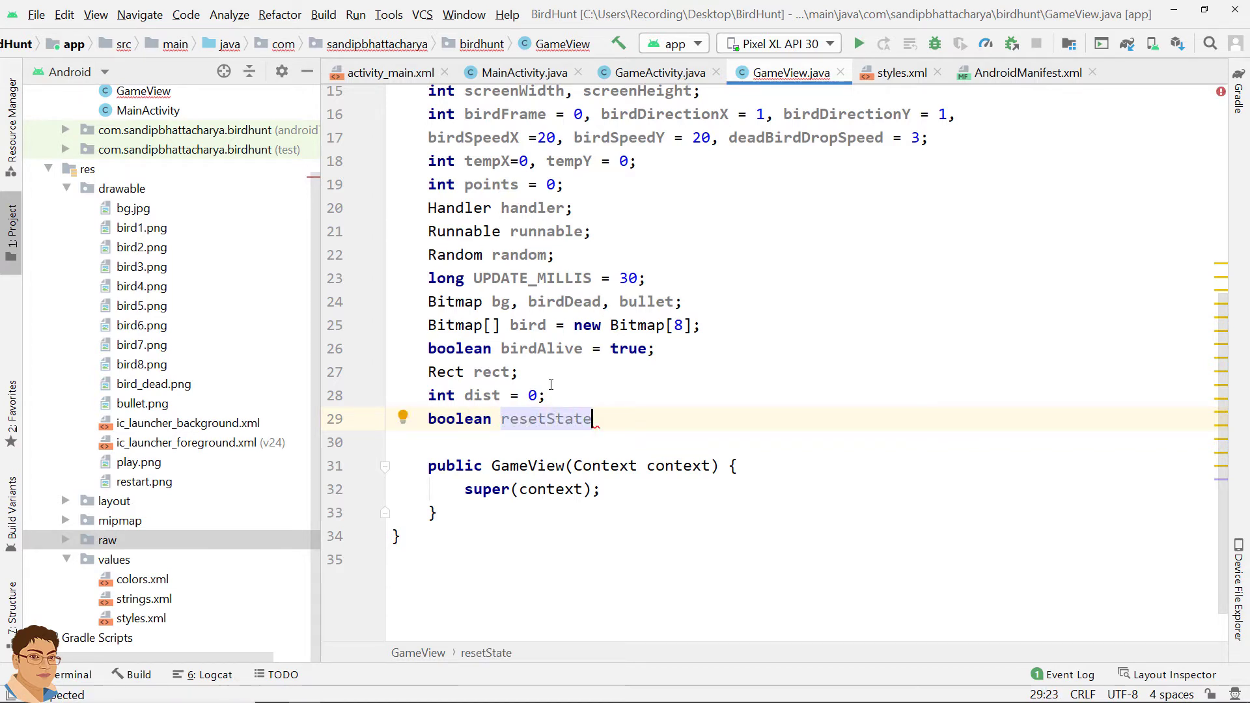
{"action": "type", "text": " = true"}
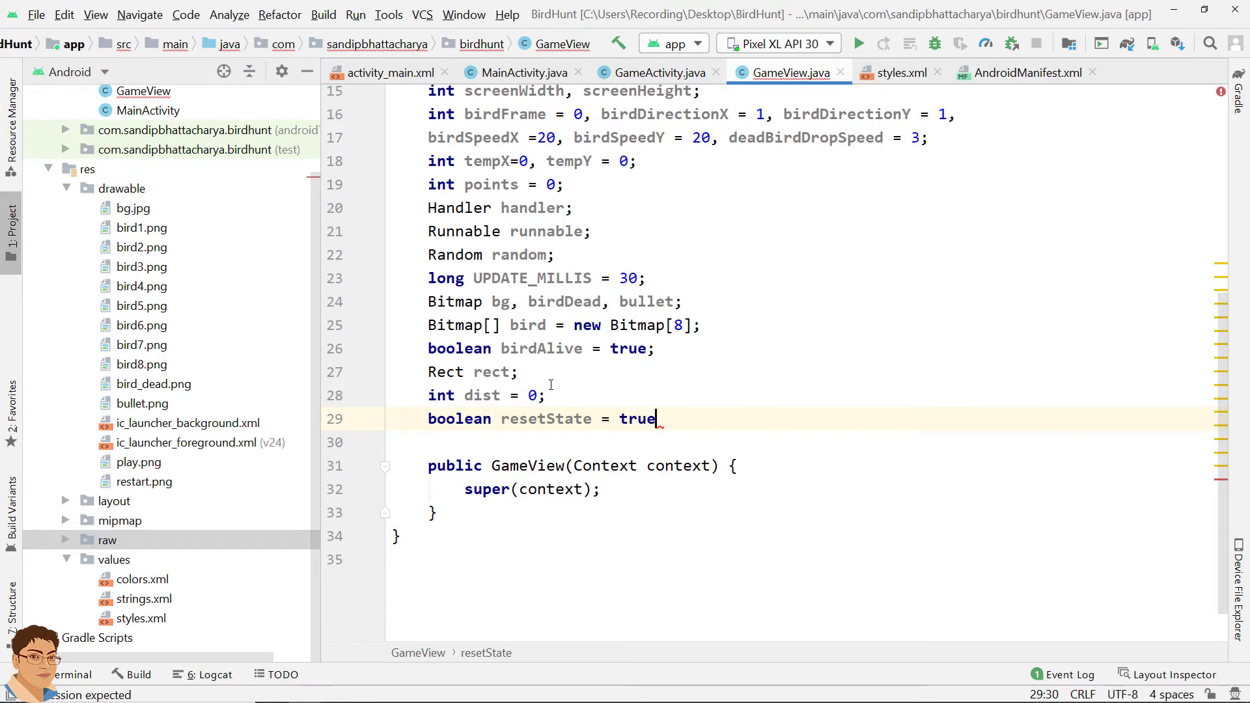
{"action": "type", "text": ";"}
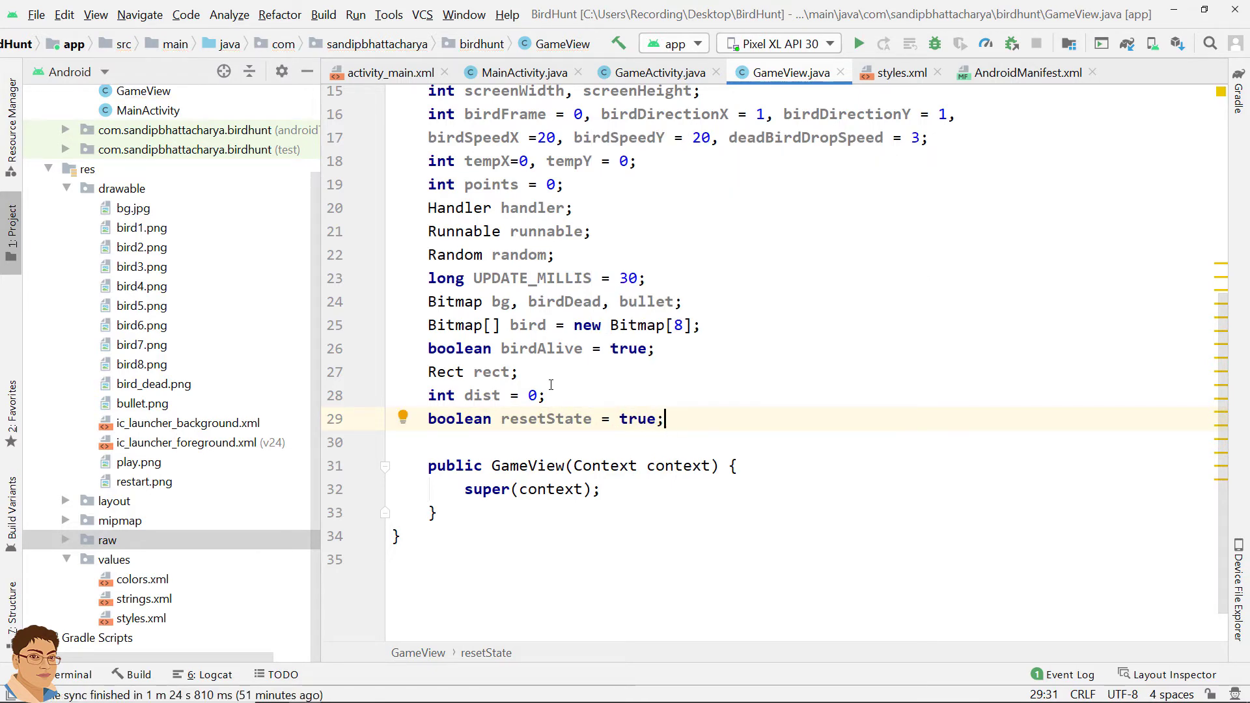
{"action": "key", "text": "Return"}
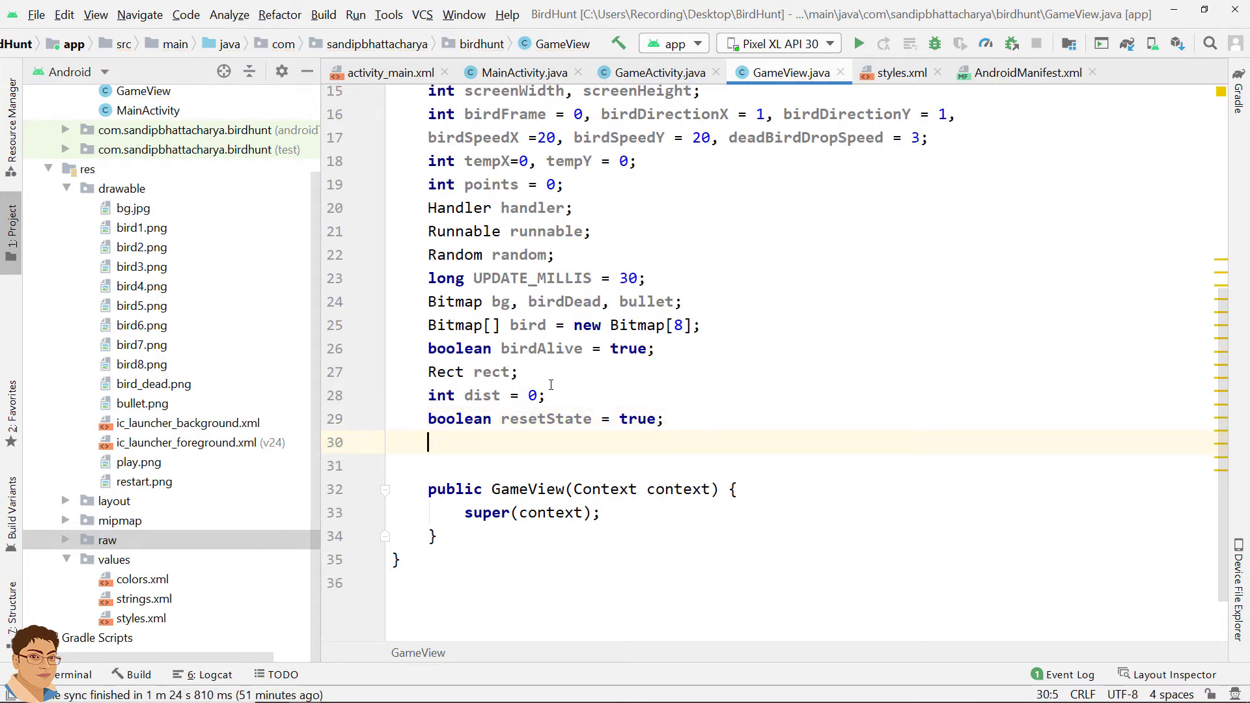
{"action": "type", "text": "in"}
{"action": "type", "text": "t"}
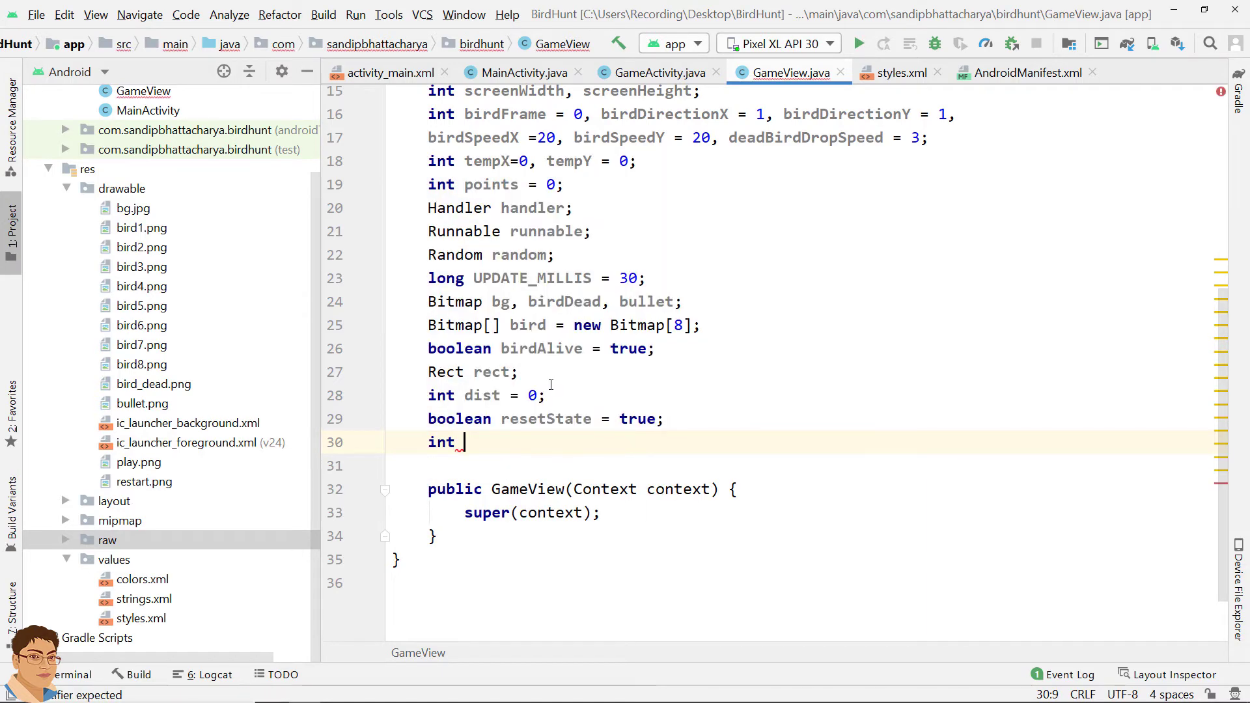
{"action": "type", "text": " bullet"}
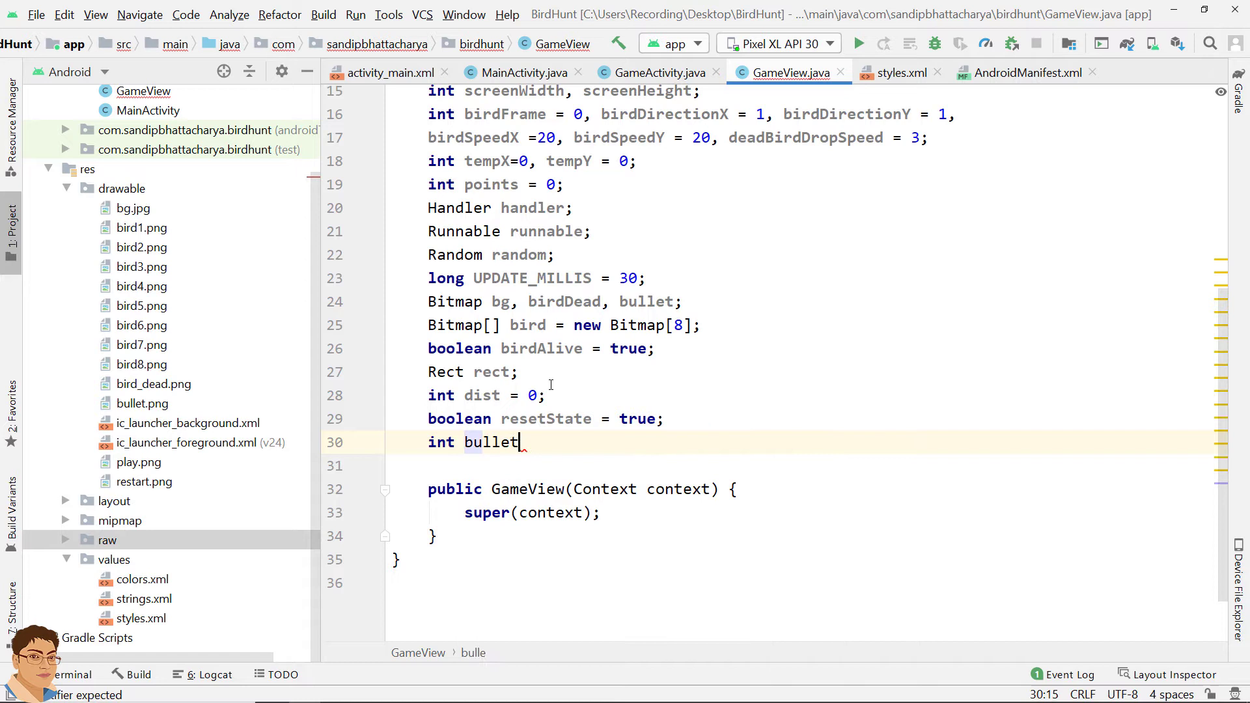
{"action": "type", "text": "s"}
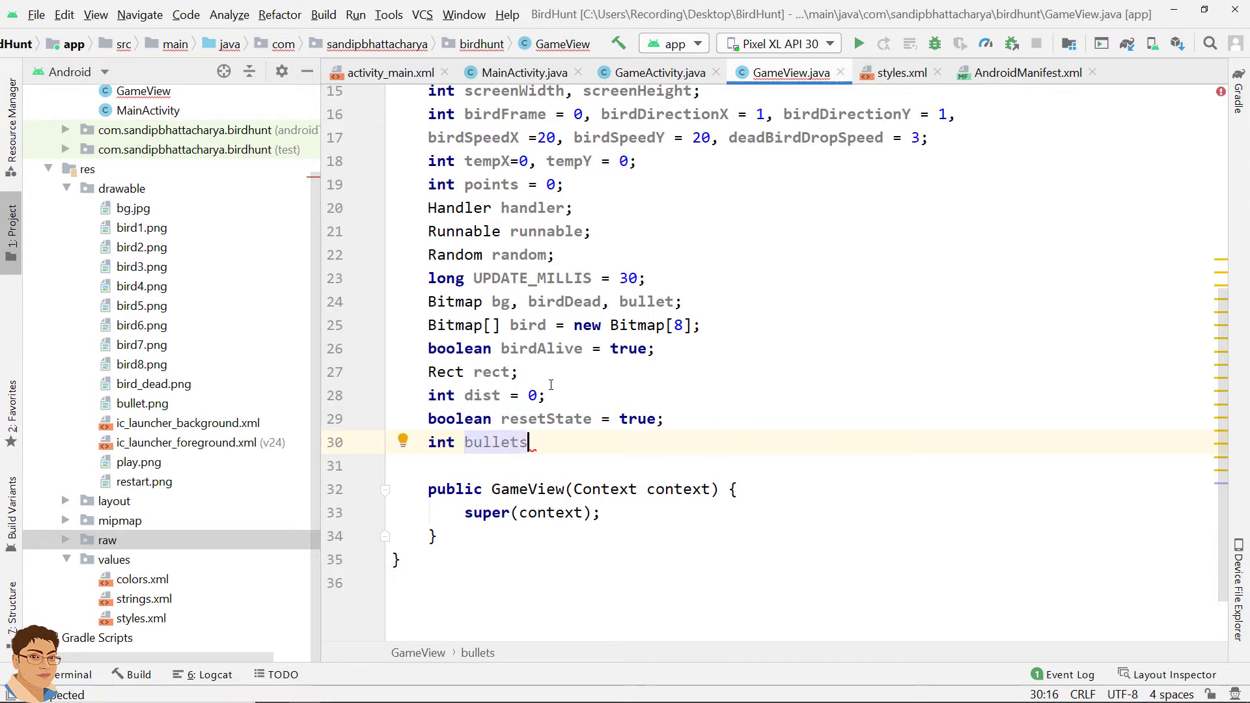
{"action": "type", "text": "Remaini"}
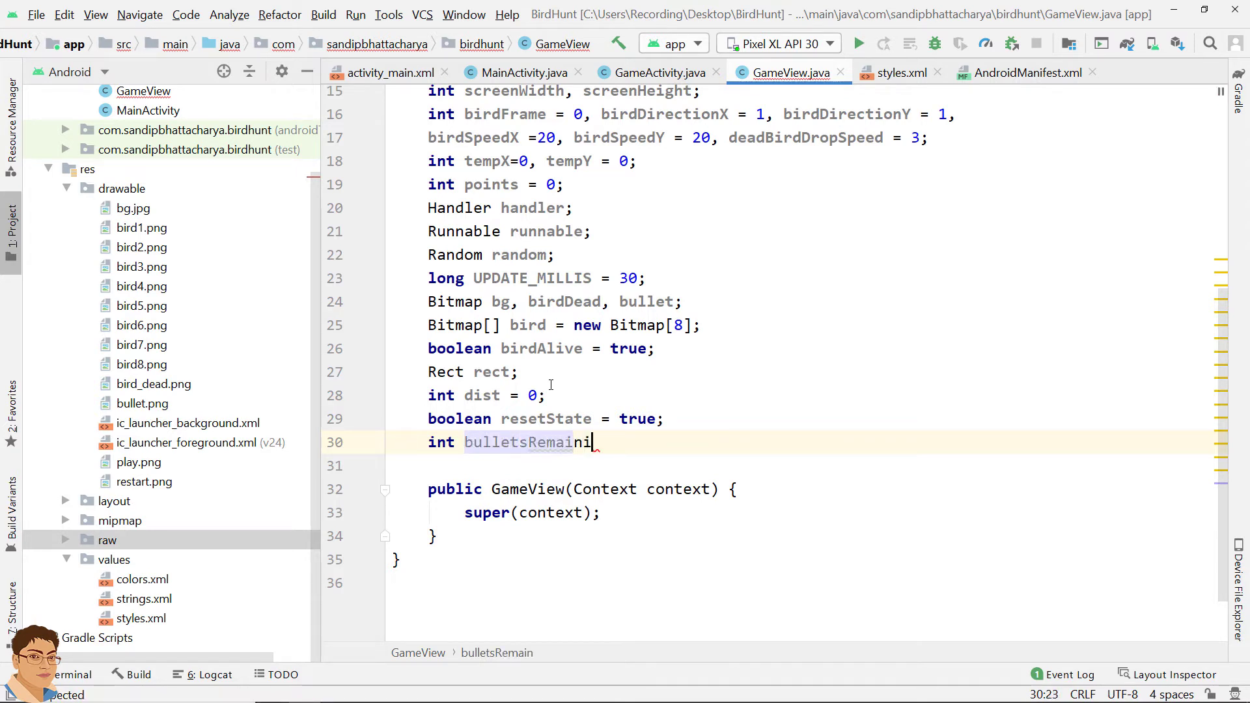
{"action": "type", "text": "ng = "}
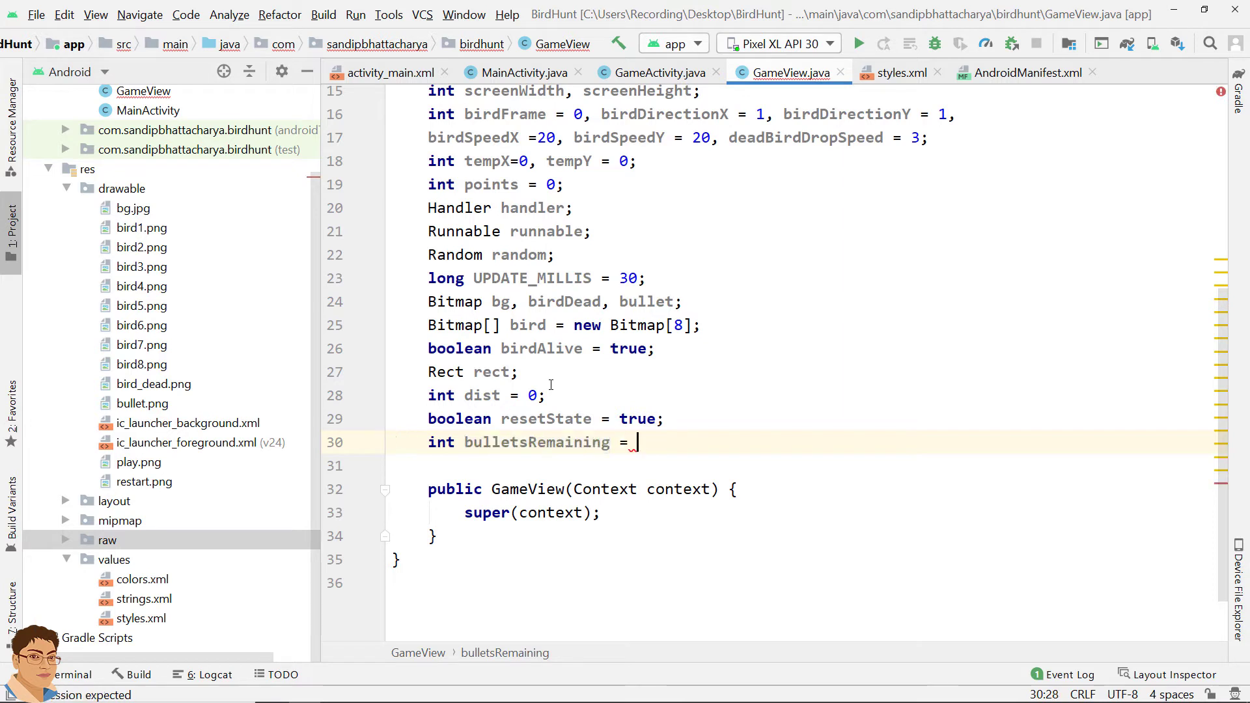
{"action": "type", "text": "20;"}
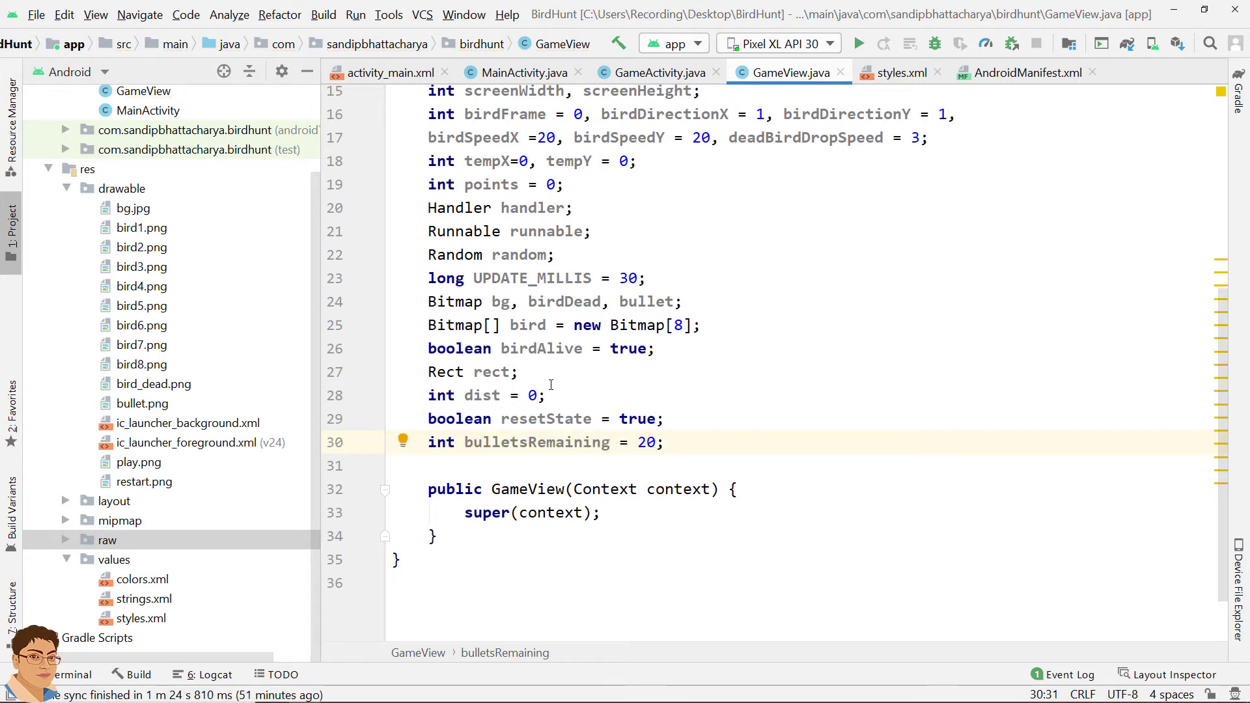
{"action": "key", "text": "Return"}
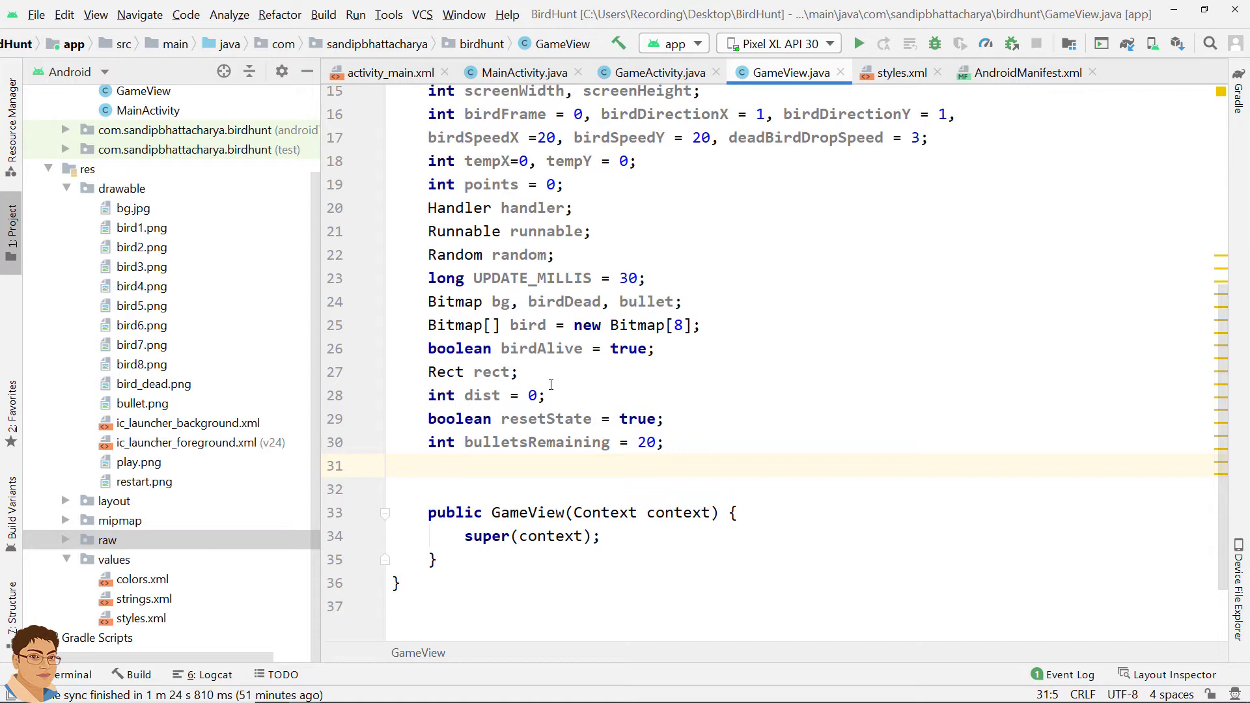
{"action": "type", "text": "Media"}
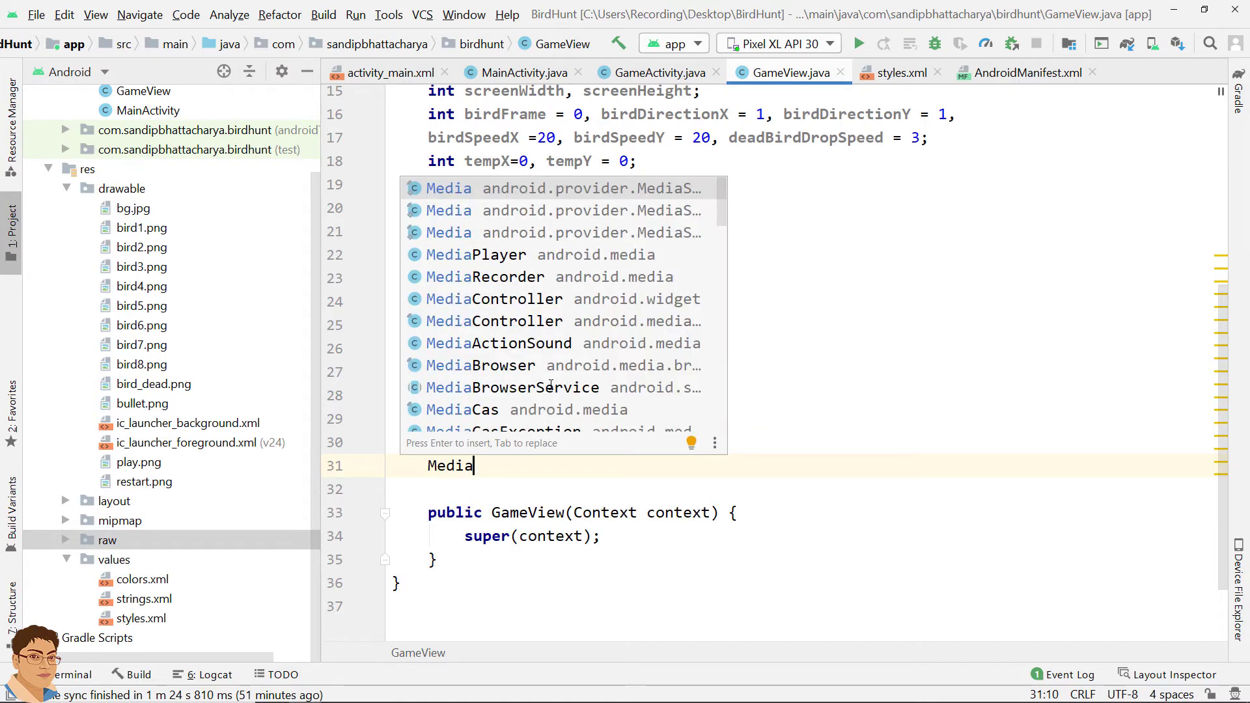
Declare 'MediaPlayer mpPoints;' and 'Context context;' fields, importing MediaPlayer
{"action": "key", "text": "Down"}
{"action": "key", "text": "Down"}
{"action": "key", "text": "Down"}
{"action": "key", "text": "Return"}
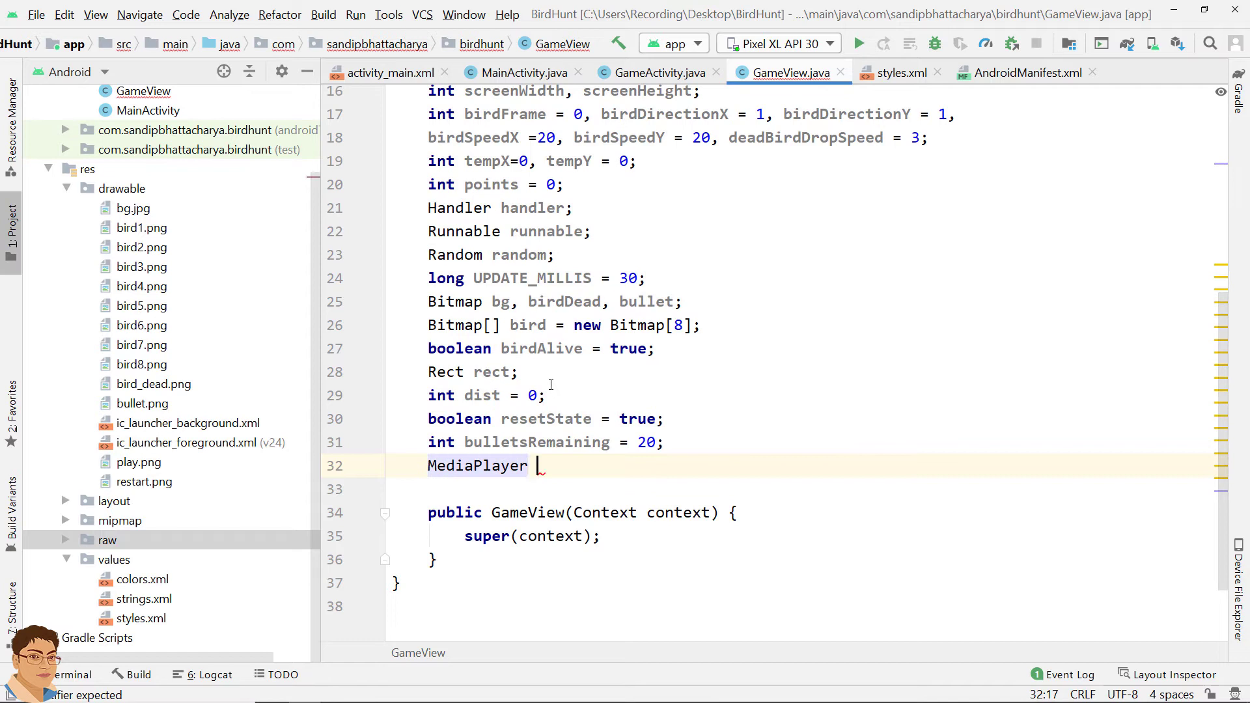
{"action": "type", "text": "mp"}
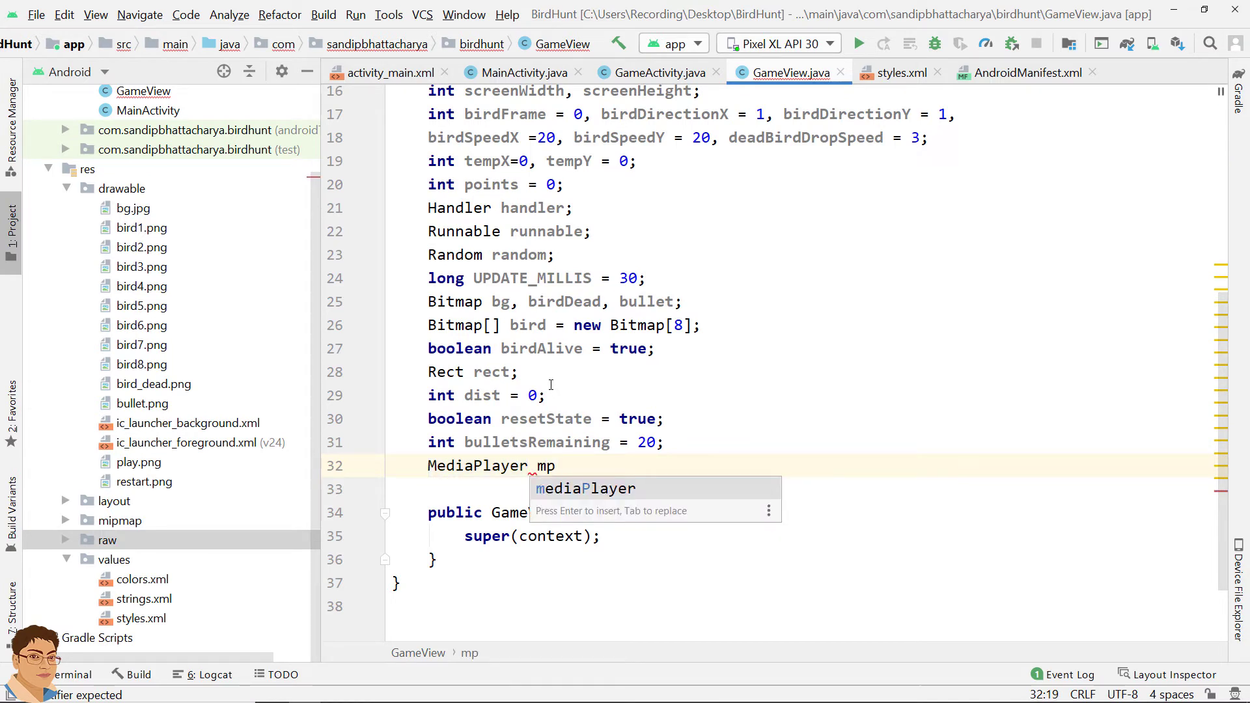
{"action": "type", "text": "Points"}
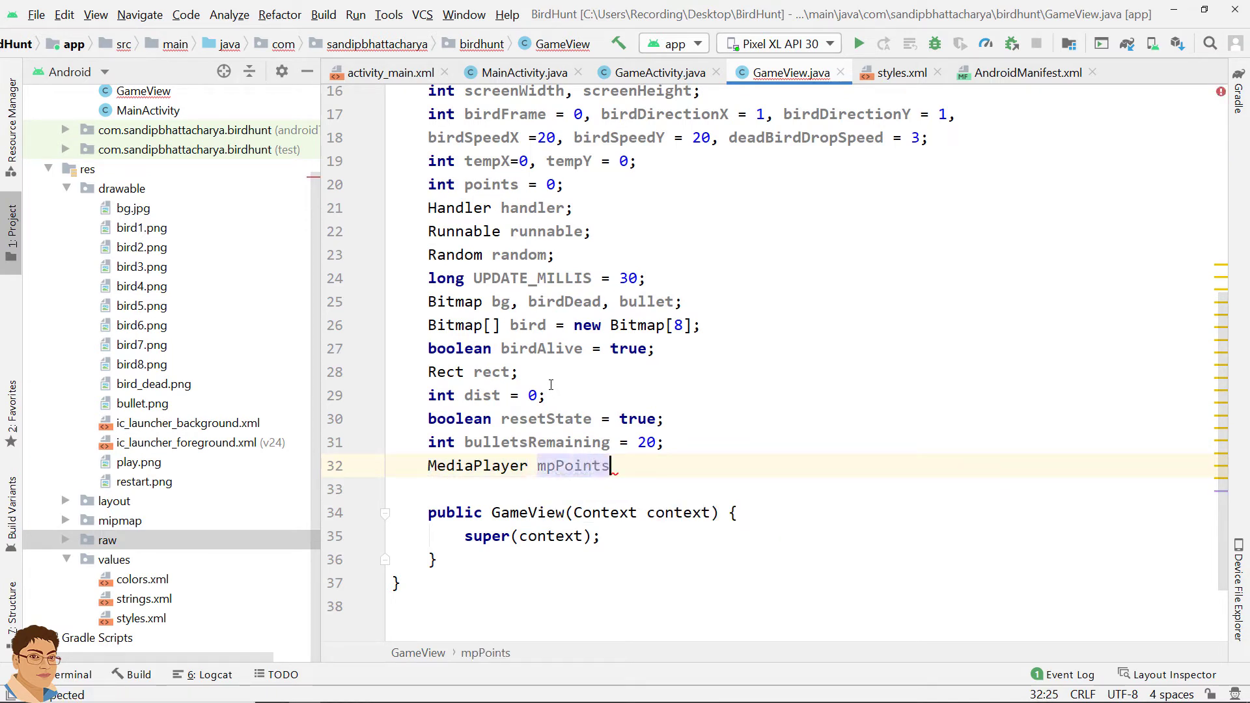
{"action": "type", "text": ";"}
{"action": "key", "text": "Return"}
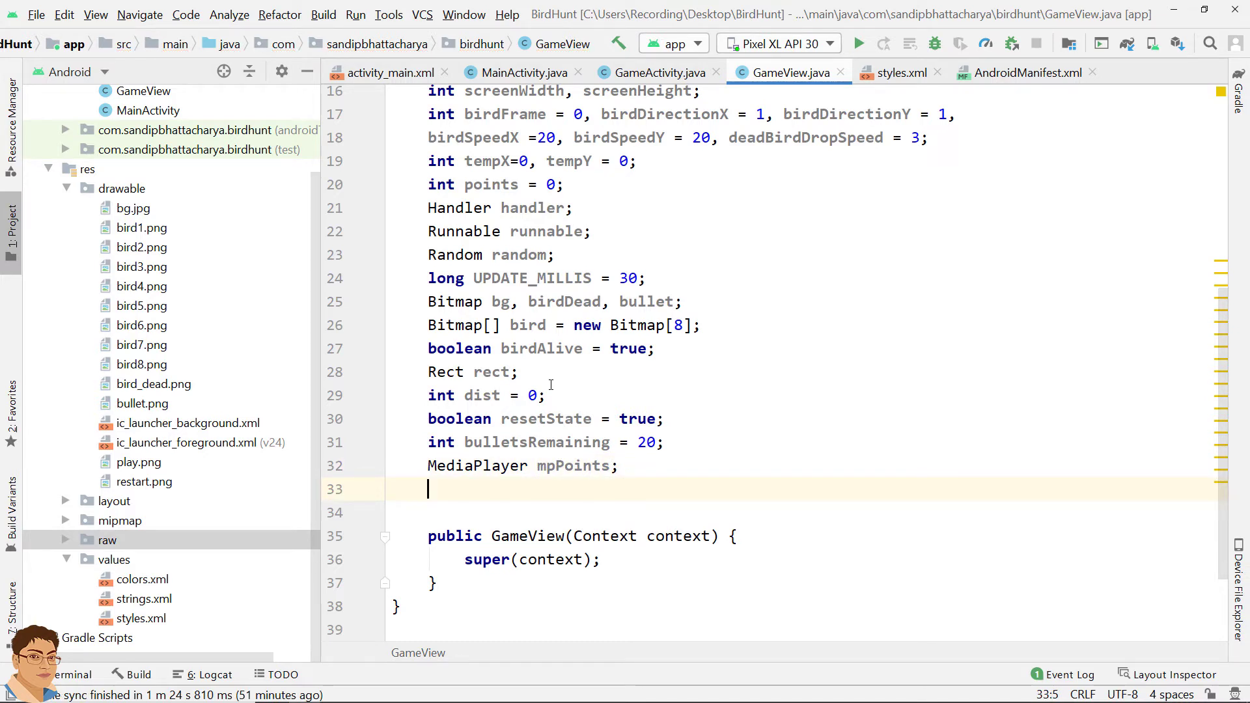
{"action": "type", "text": "Conte"}
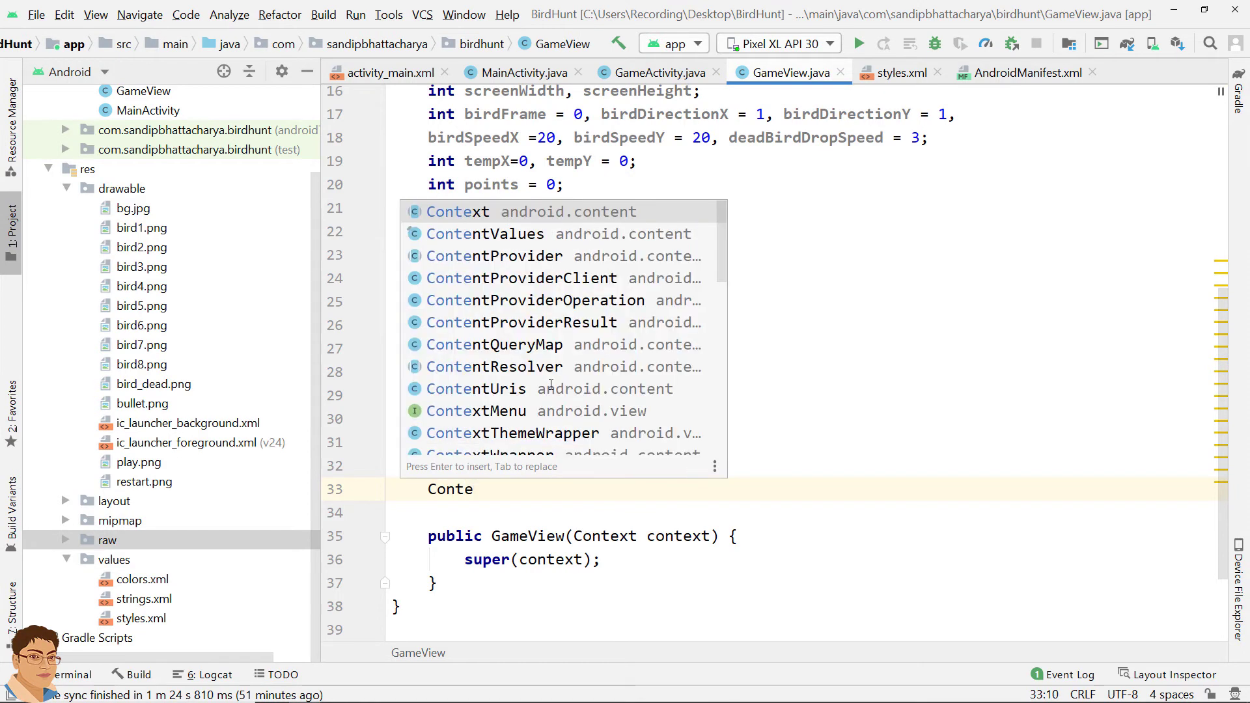
{"action": "key", "text": "Return"}
{"action": "type", "text": "con"}
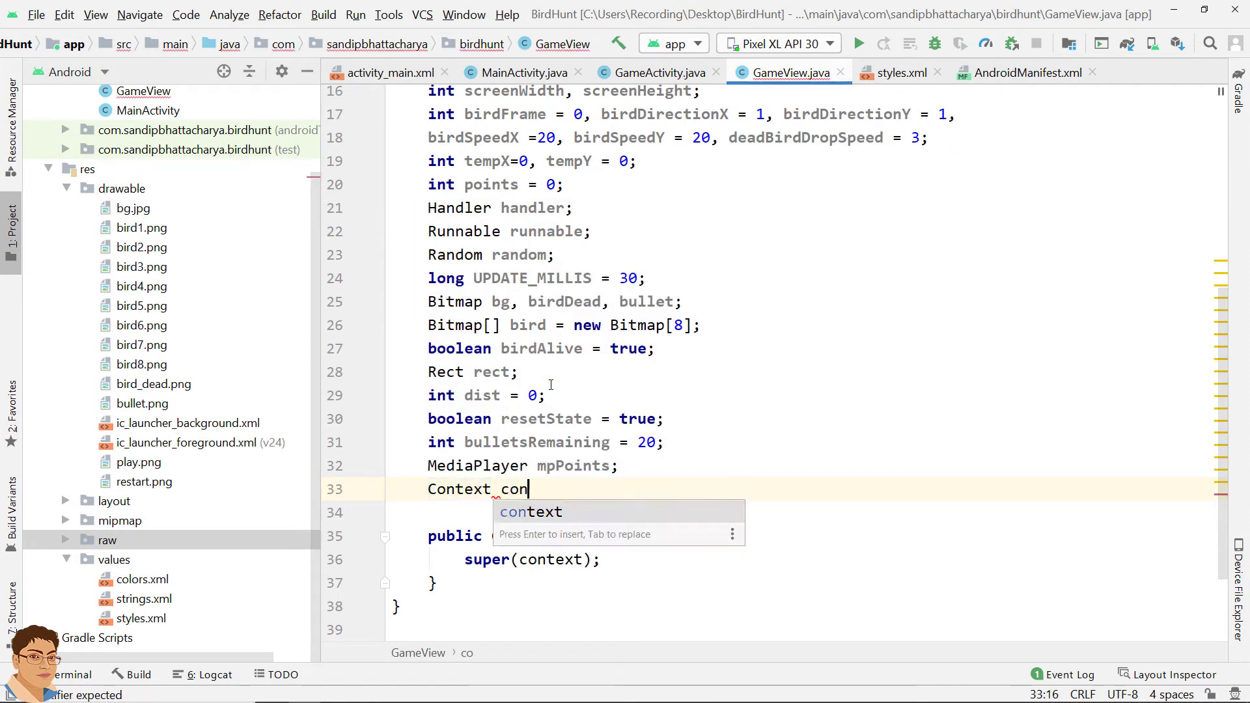
{"action": "type", "text": "text;"}
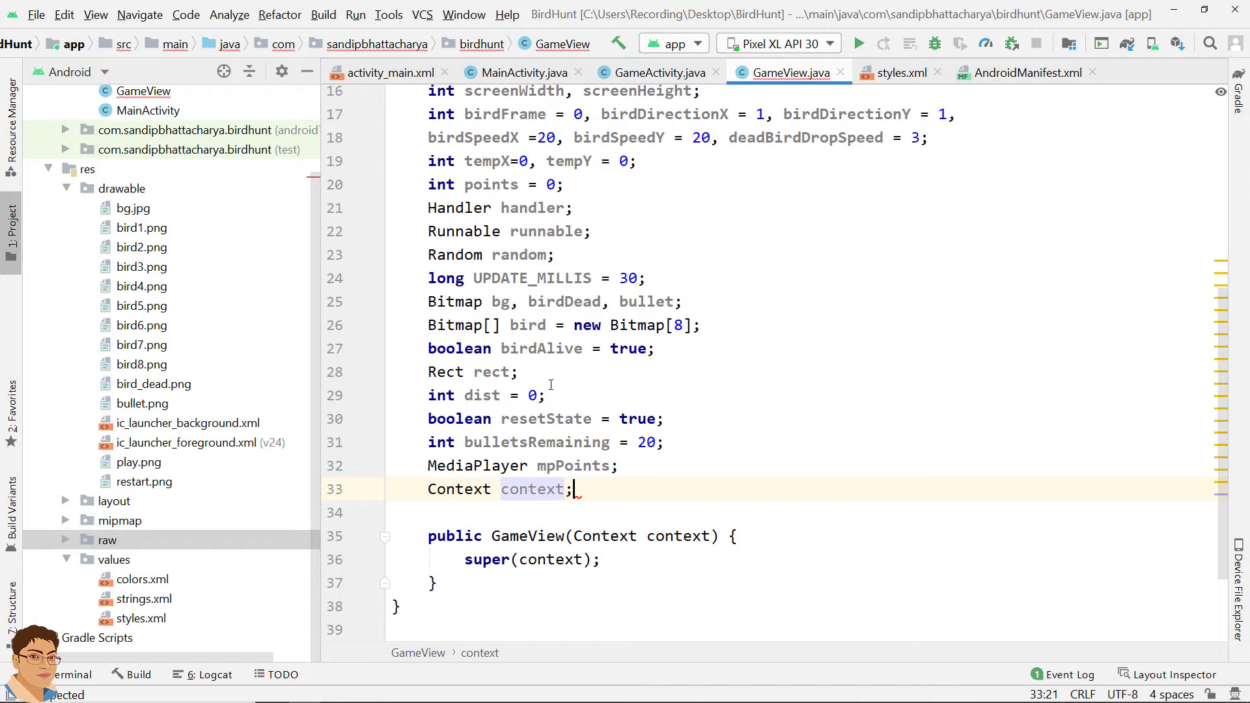
{"action": "scroll", "coordinate": [586, 420], "scroll_direction": "down", "scroll_amount": 2}
{"action": "left_click", "coordinate": [627, 445]}
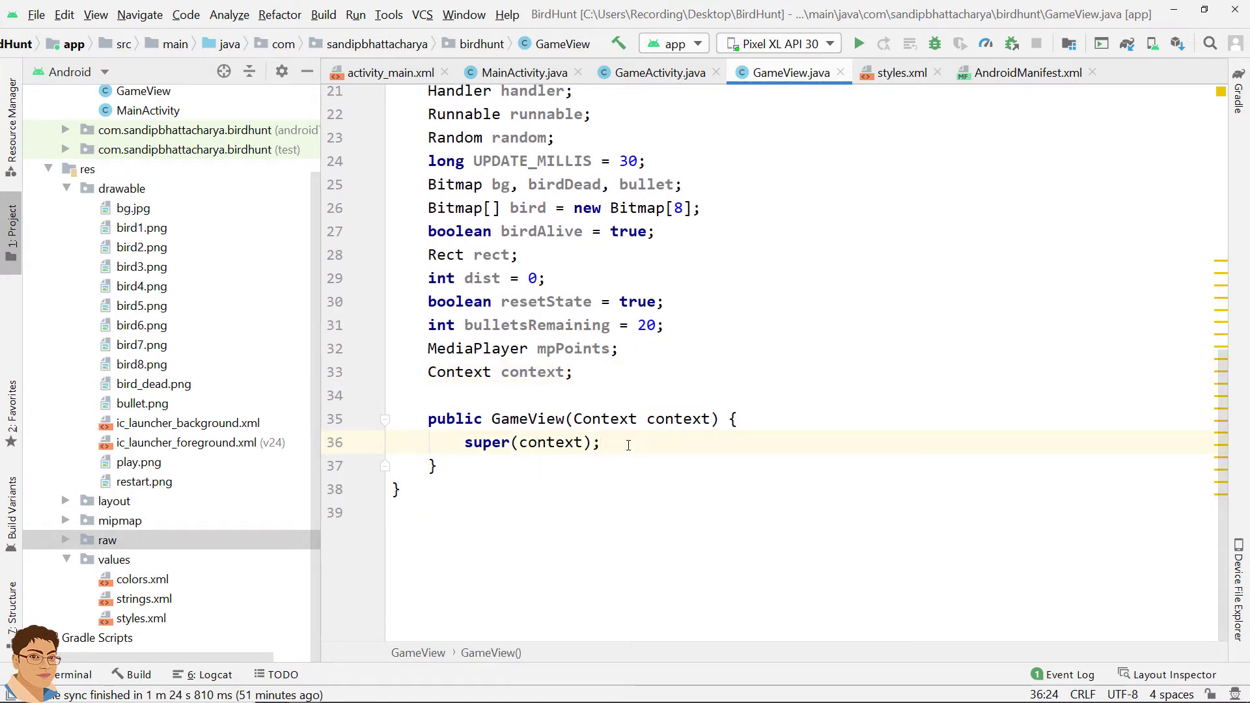
Add 'this.context = context;' right after super(context) in the constructor
{"action": "key", "text": "Return"}
{"action": "type", "text": "t"}
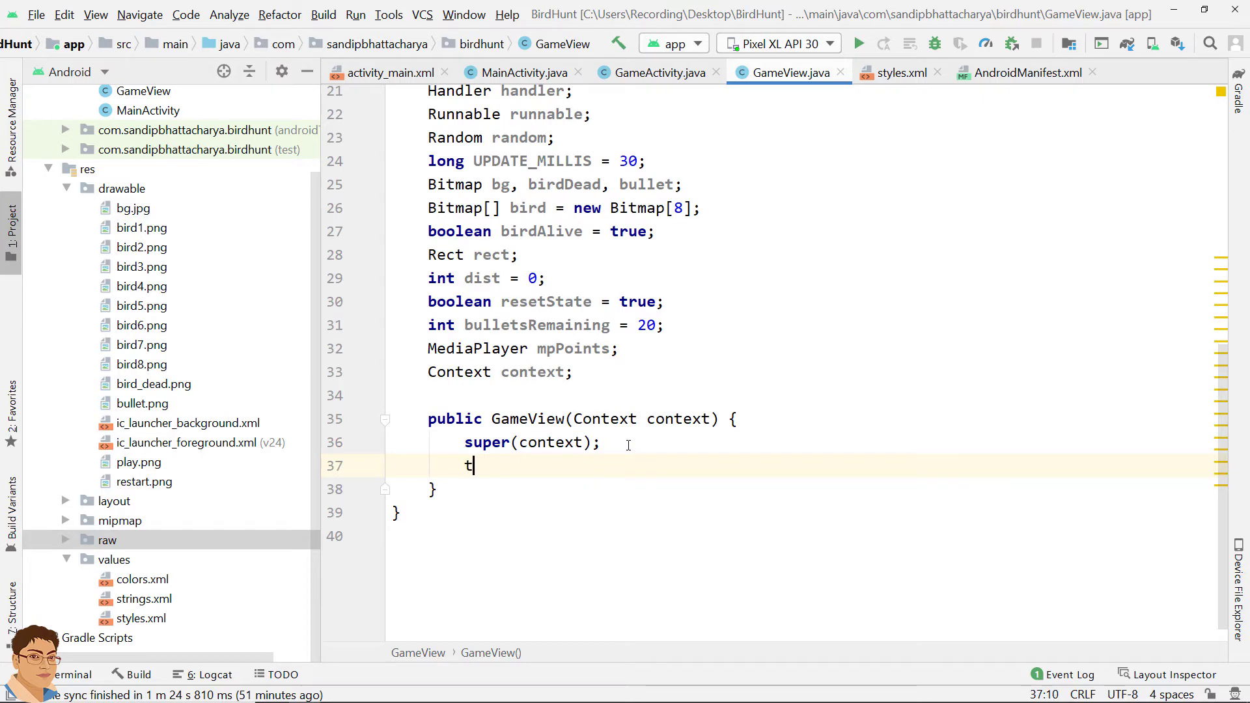
{"action": "type", "text": "his.c"}
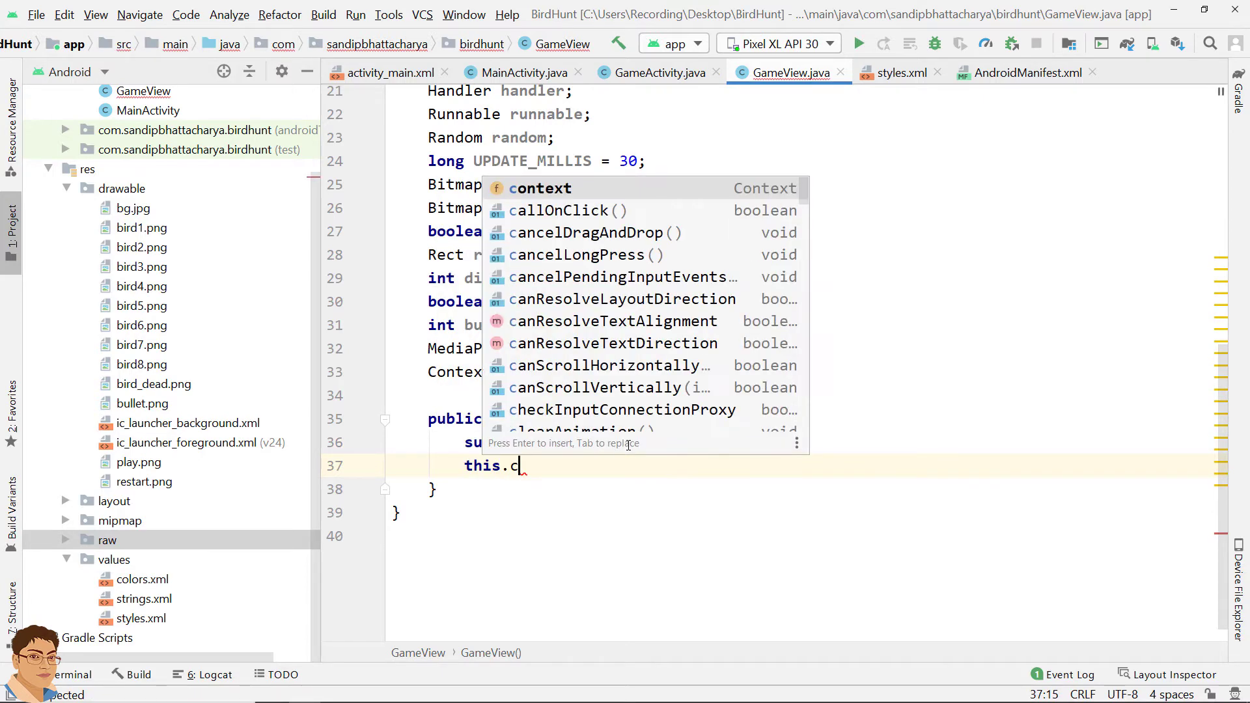
{"action": "type", "text": "on"}
{"action": "key", "text": "Return"}
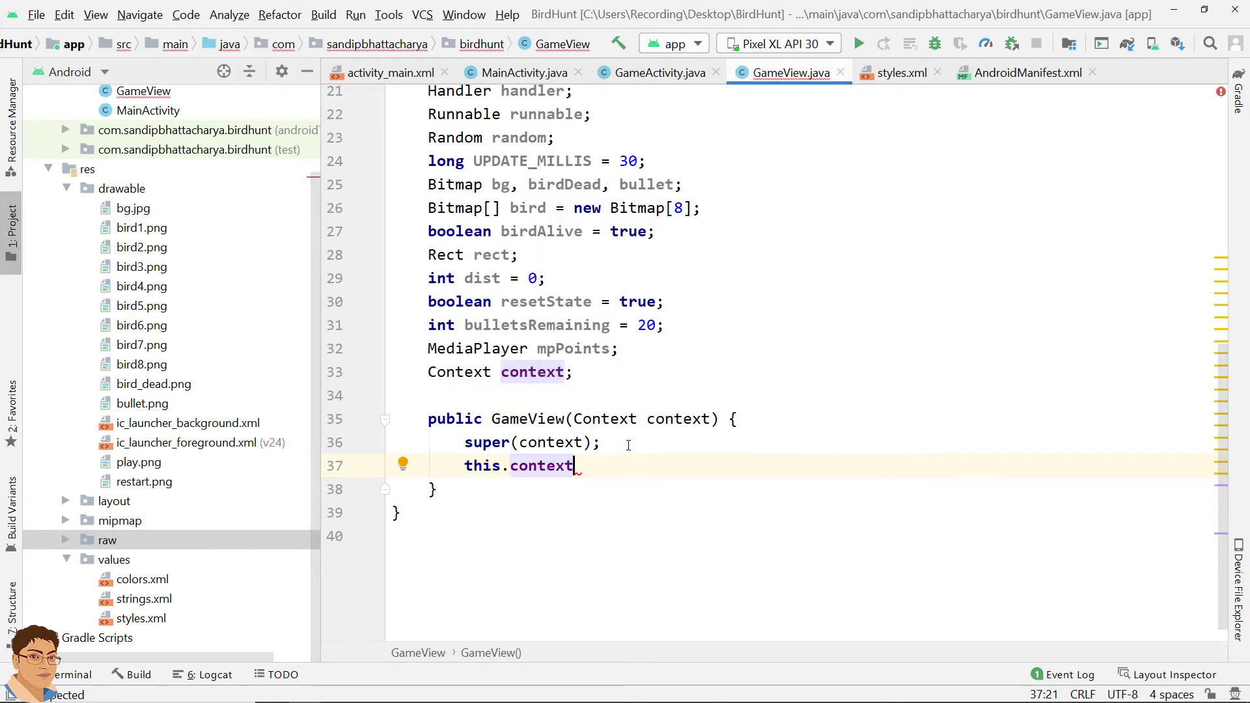
{"action": "type", "text": " = con"}
{"action": "key", "text": "Escape"}
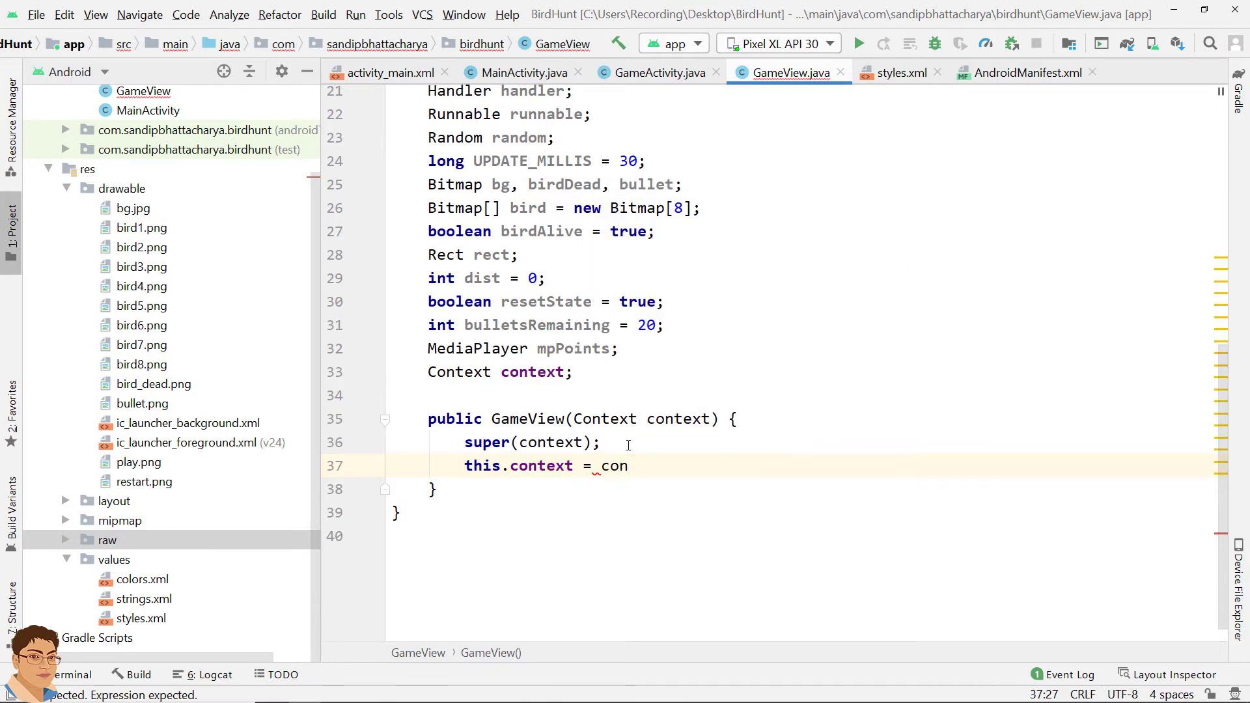
{"action": "type", "text": "text;"}
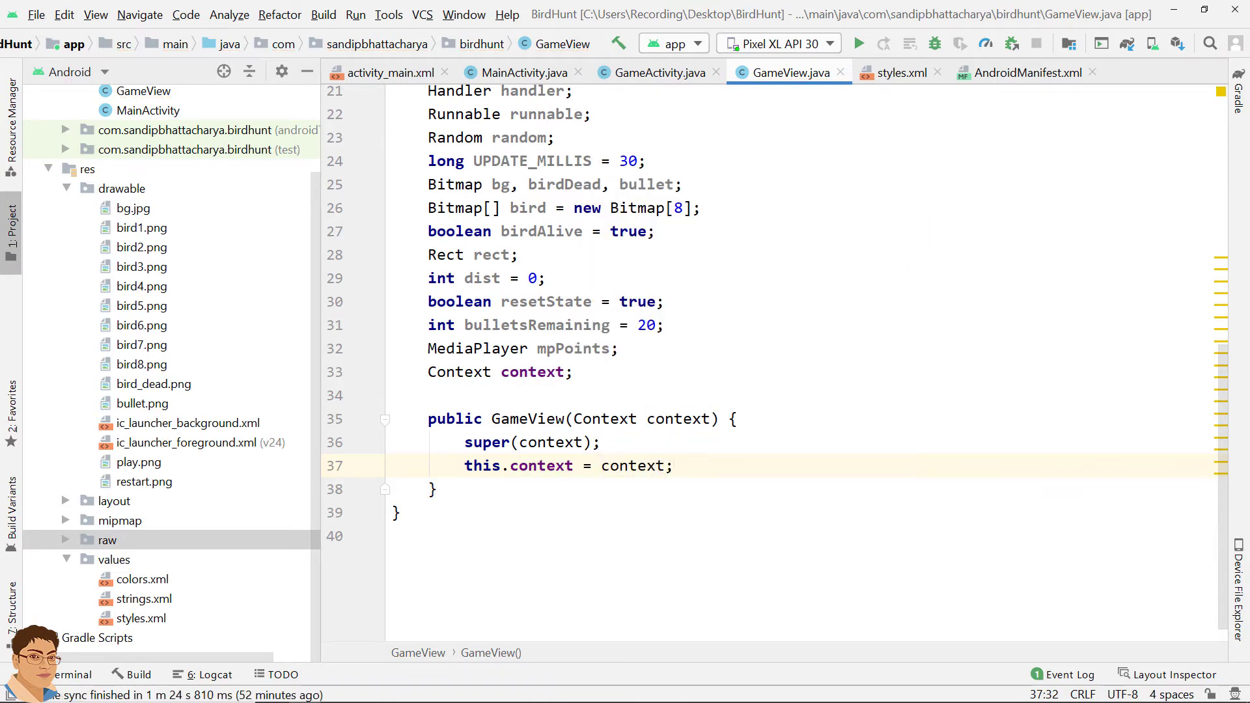
{"action": "double_click", "coordinate": [533, 372]}
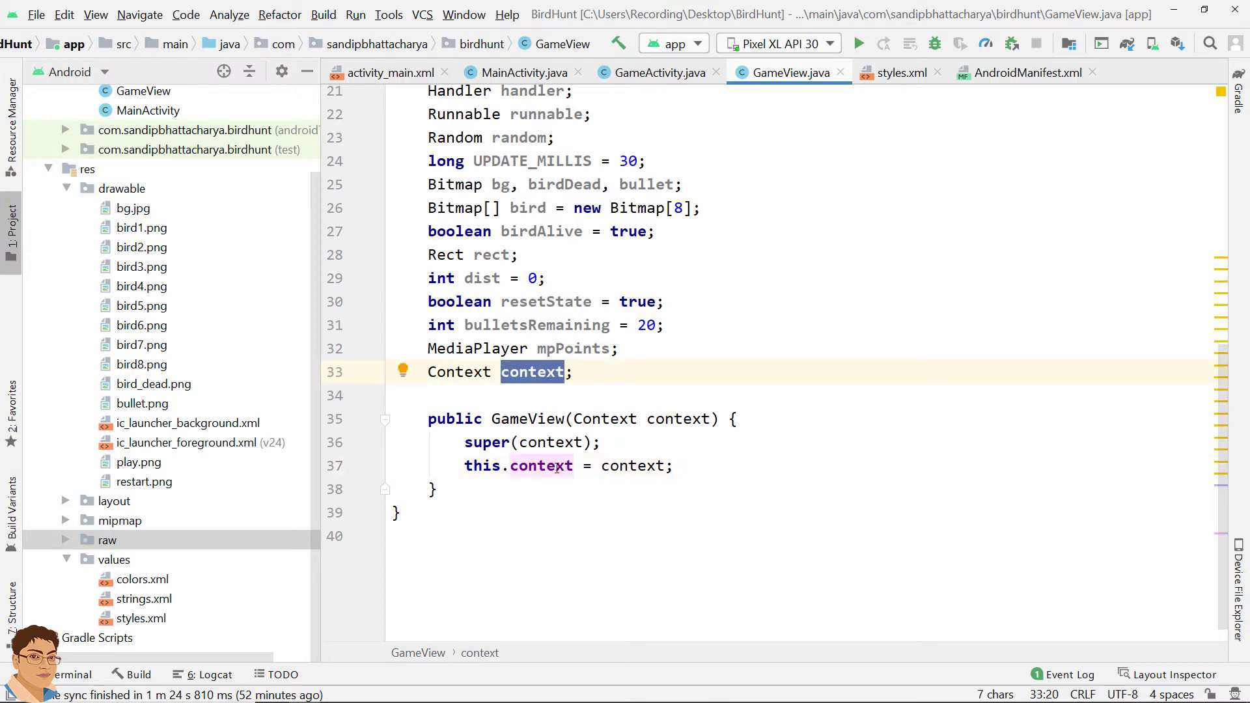
{"action": "double_click", "coordinate": [684, 419]}
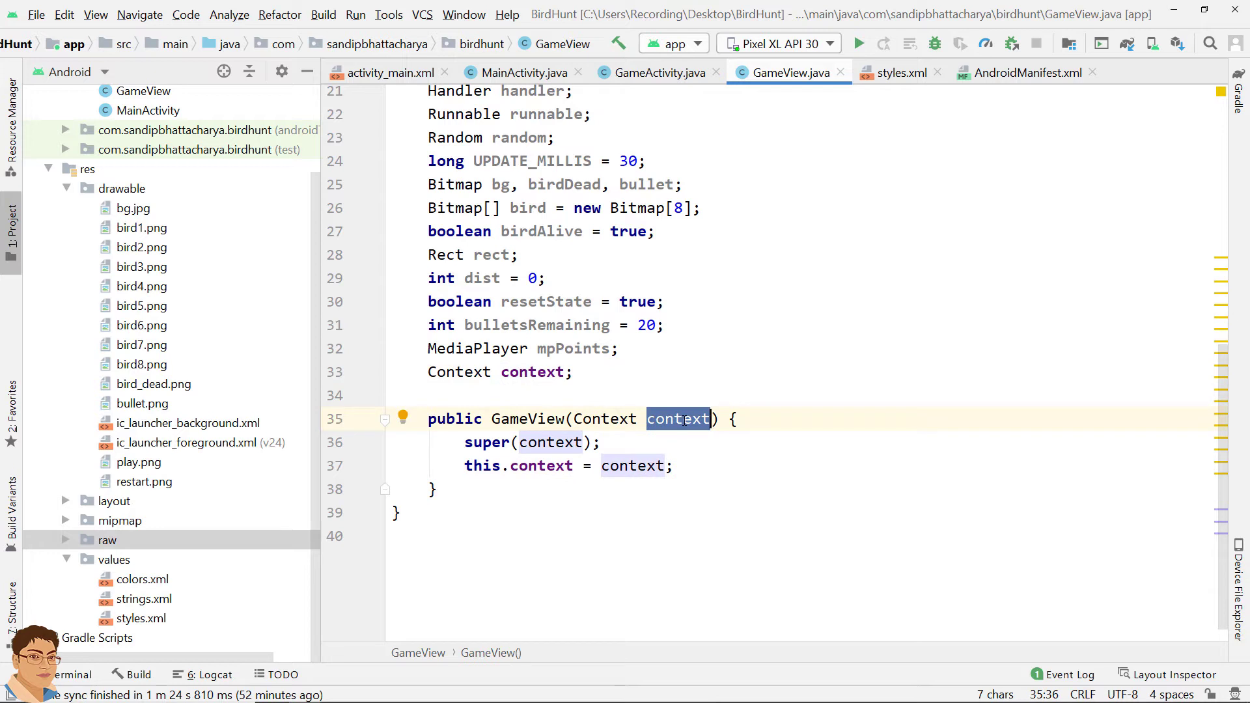
{"action": "left_click", "coordinate": [682, 468]}
{"action": "key", "text": "Return"}
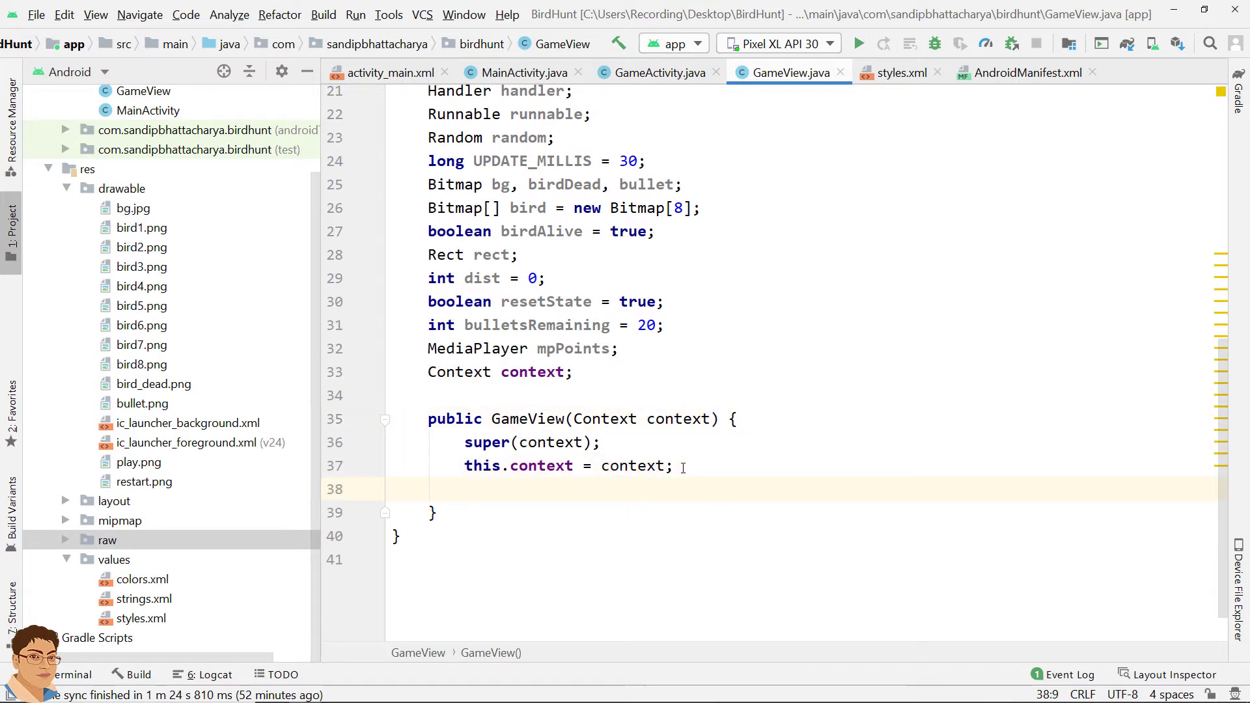
{"action": "type", "text": "b"}
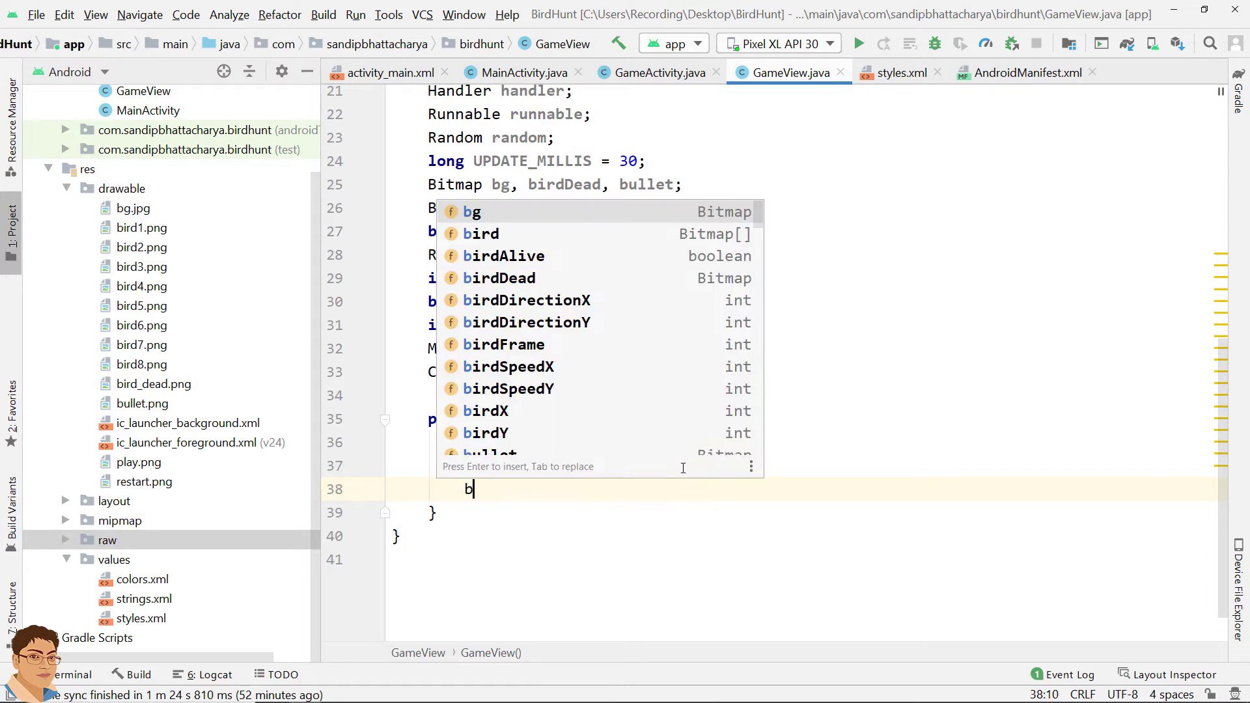
{"action": "type", "text": "g ="}
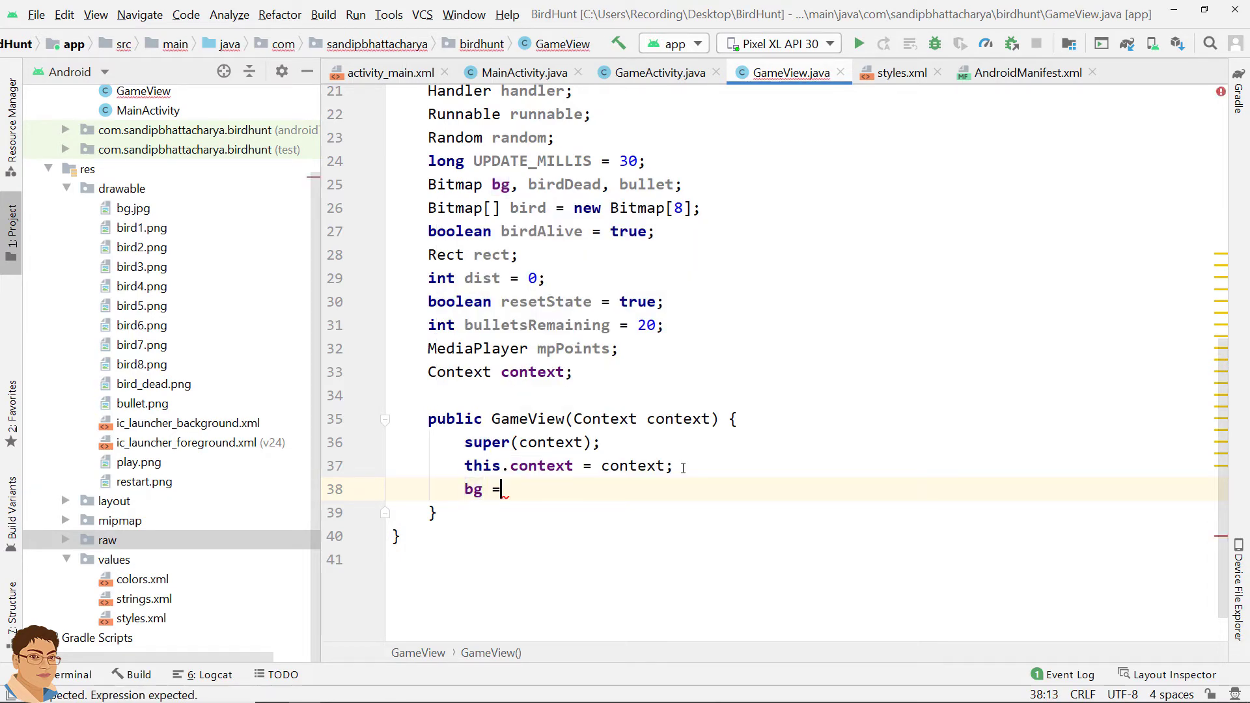
{"action": "type", "text": " B"}
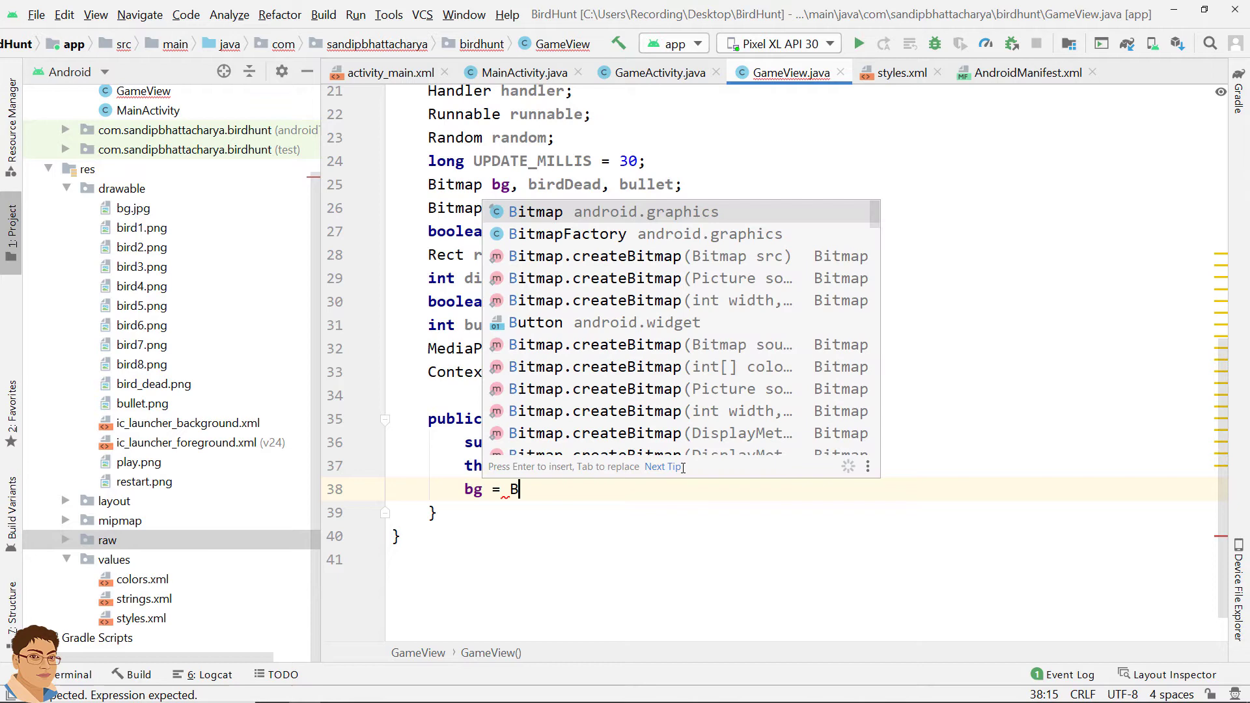
{"action": "type", "text": "itmapF"}
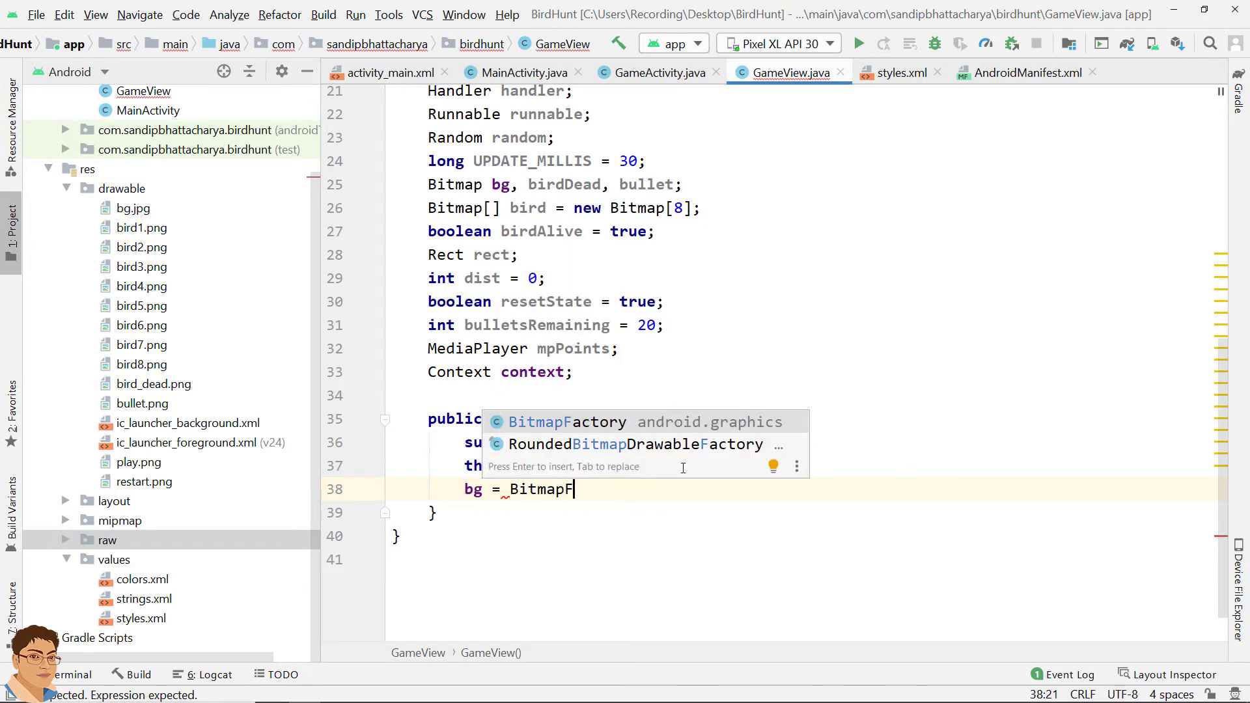
Load bg with BitmapFactory.decodeResource(getResources(), R.drawable.bg), importing BitmapFactory
{"action": "key", "text": "Return"}
{"action": "type", "text": "."}
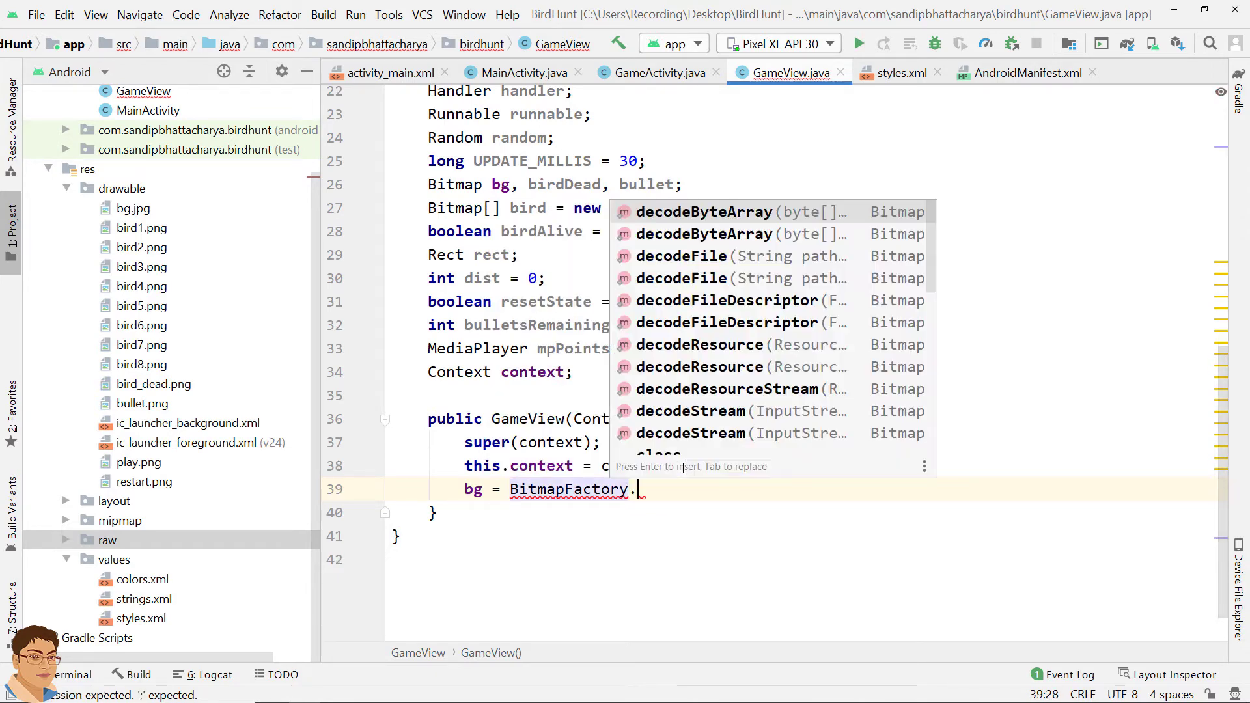
{"action": "type", "text": "decode"}
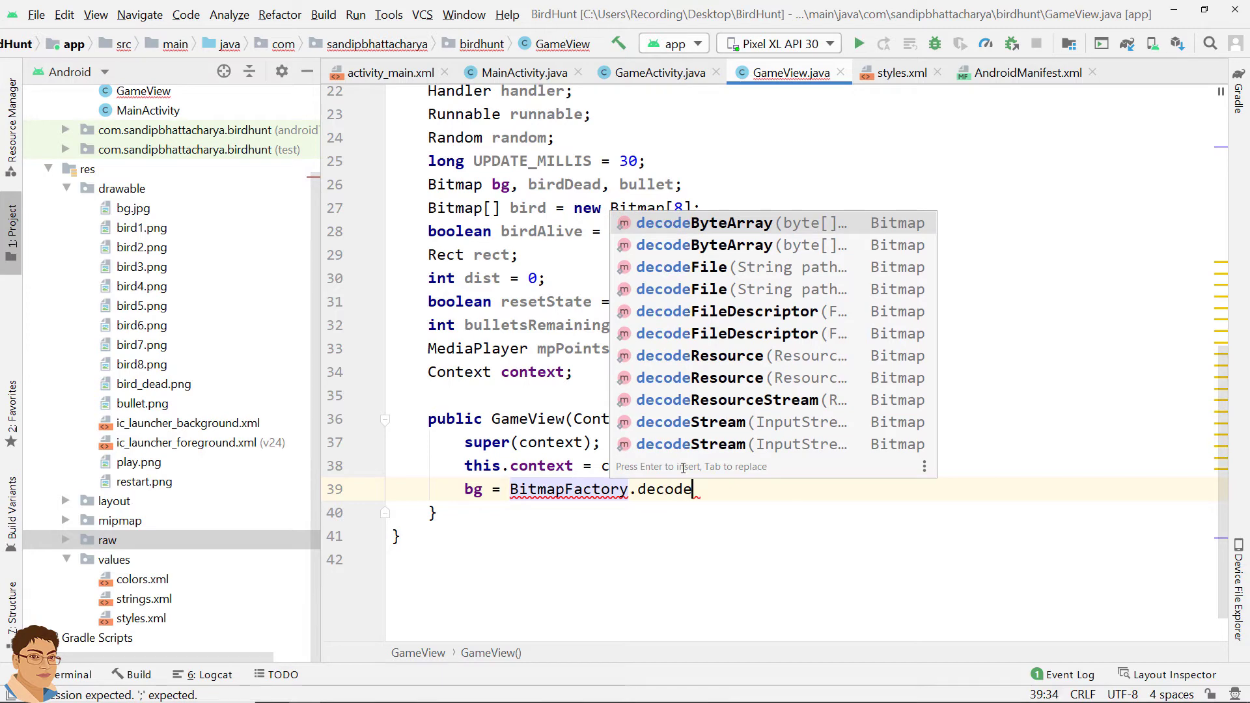
{"action": "type", "text": "R"}
{"action": "key", "text": "Return"}
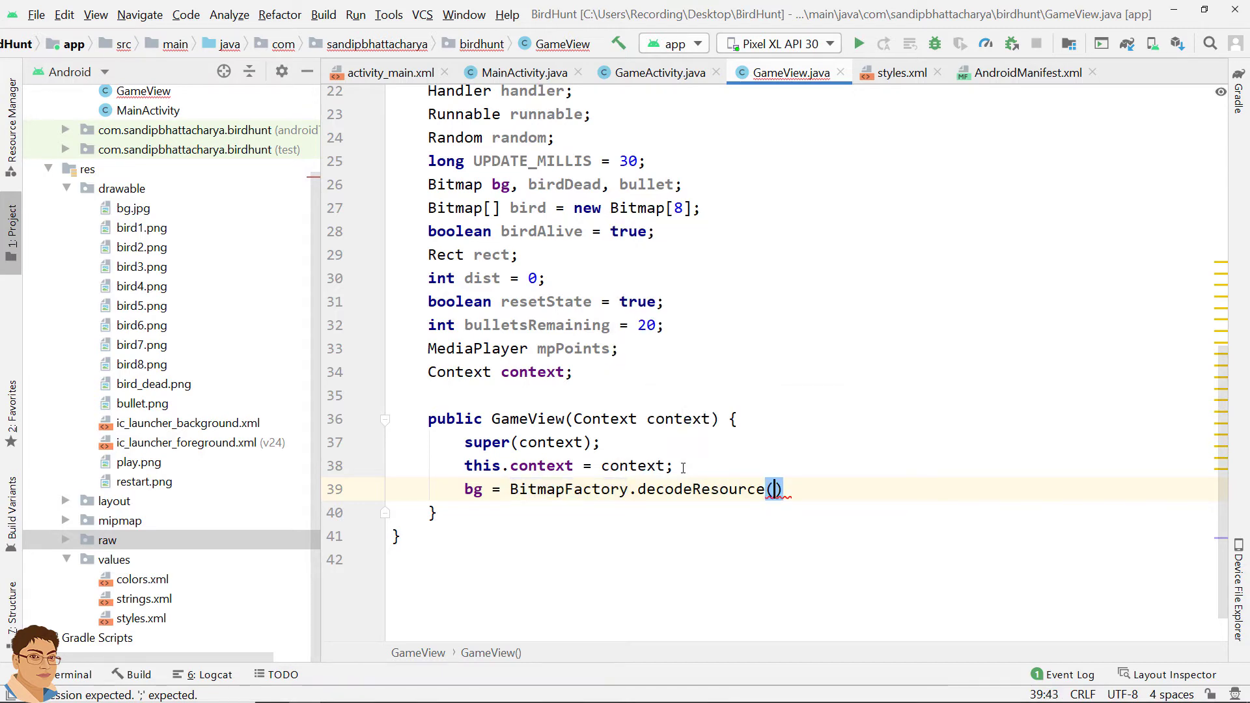
{"action": "type", "text": "ge"}
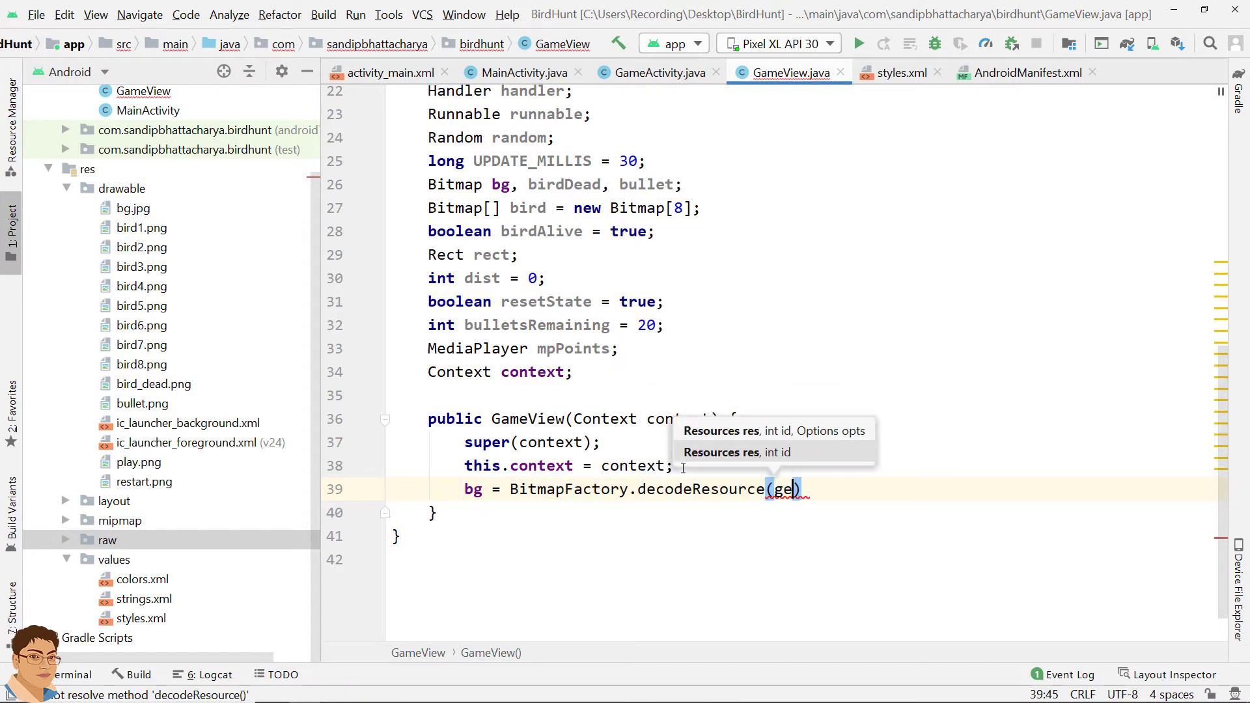
{"action": "type", "text": "tR"}
{"action": "key", "text": "Return"}
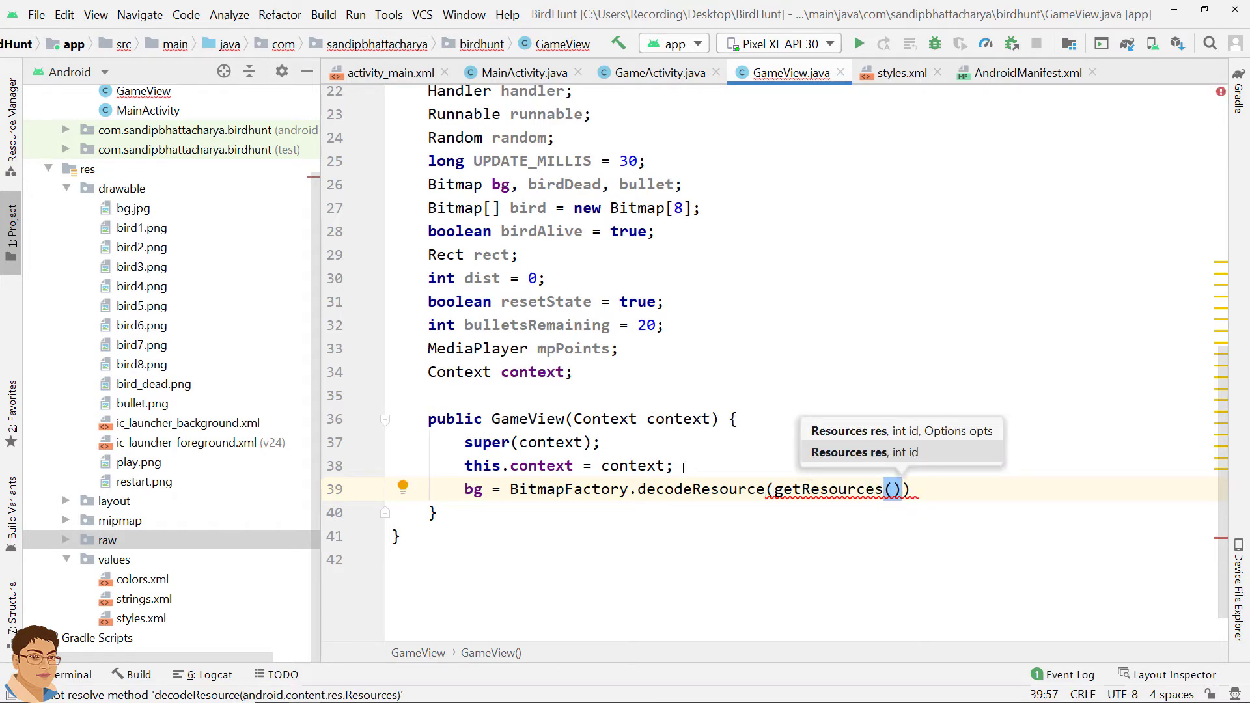
{"action": "key", "text": "Right"}
{"action": "type", "text": ", "}
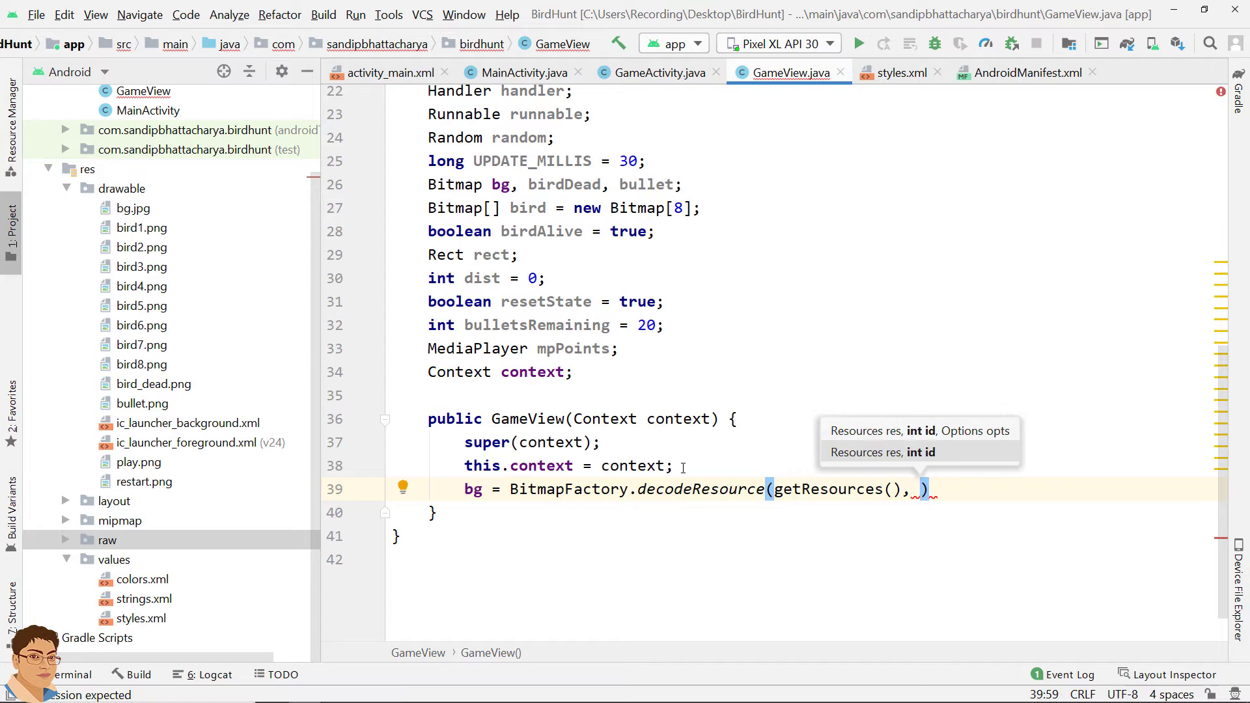
{"action": "type", "text": "R."}
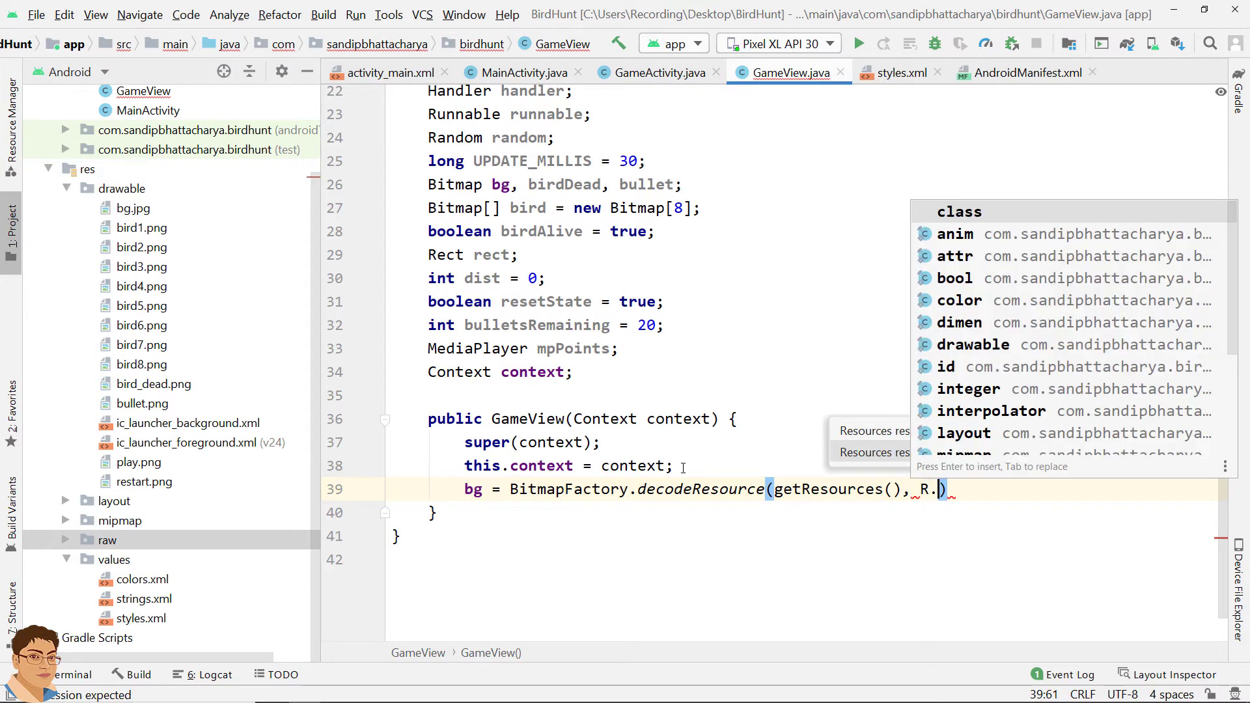
{"action": "type", "text": "dr"}
{"action": "key", "text": "Return"}
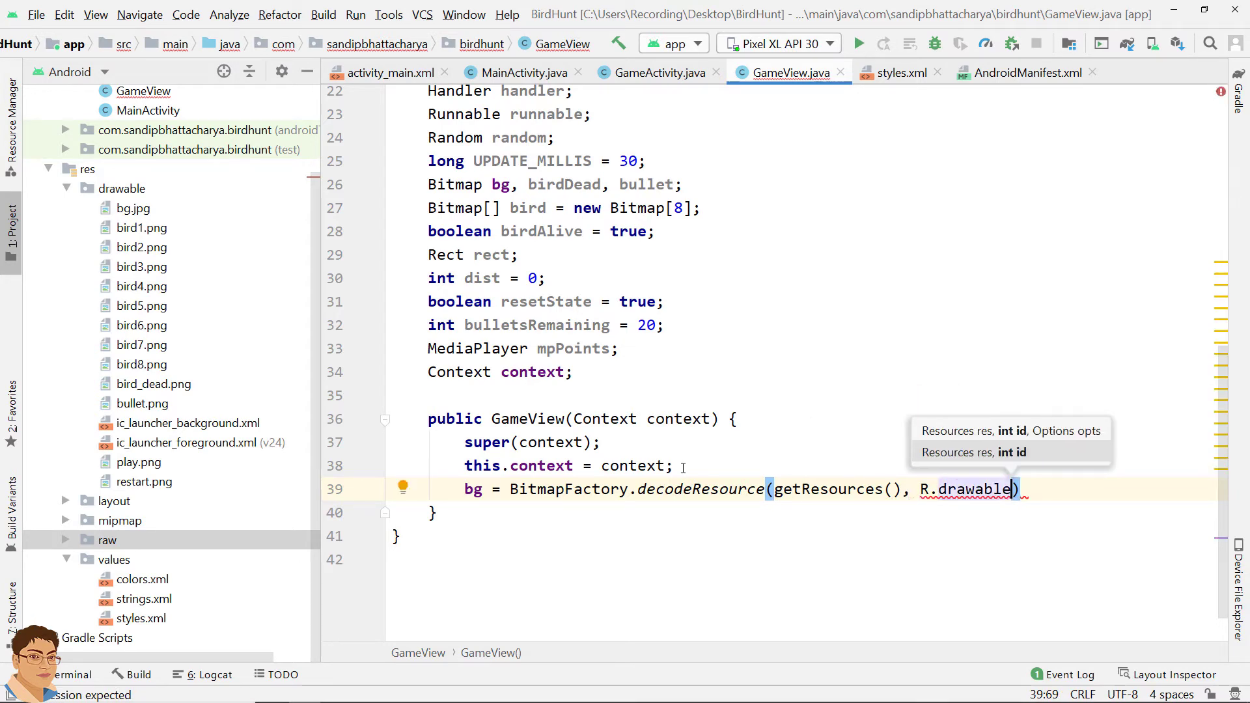
{"action": "type", "text": ".b"}
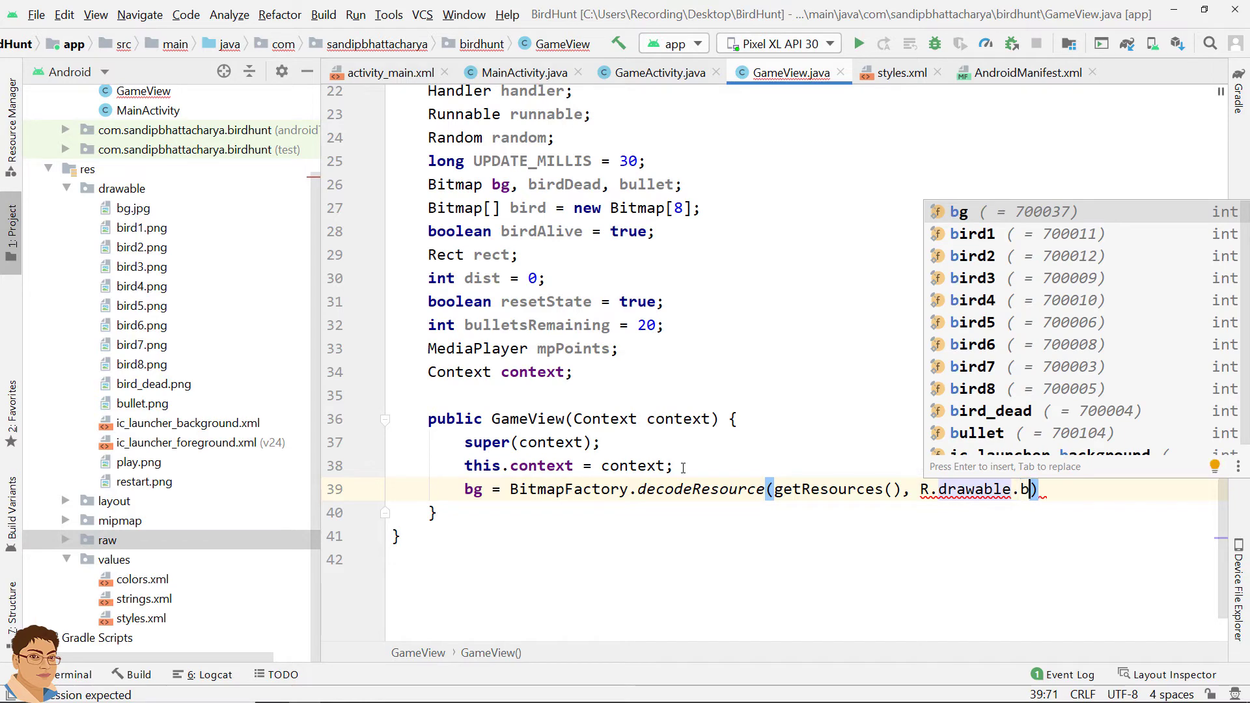
{"action": "key", "text": "Return"}
{"action": "key", "text": "Right"}
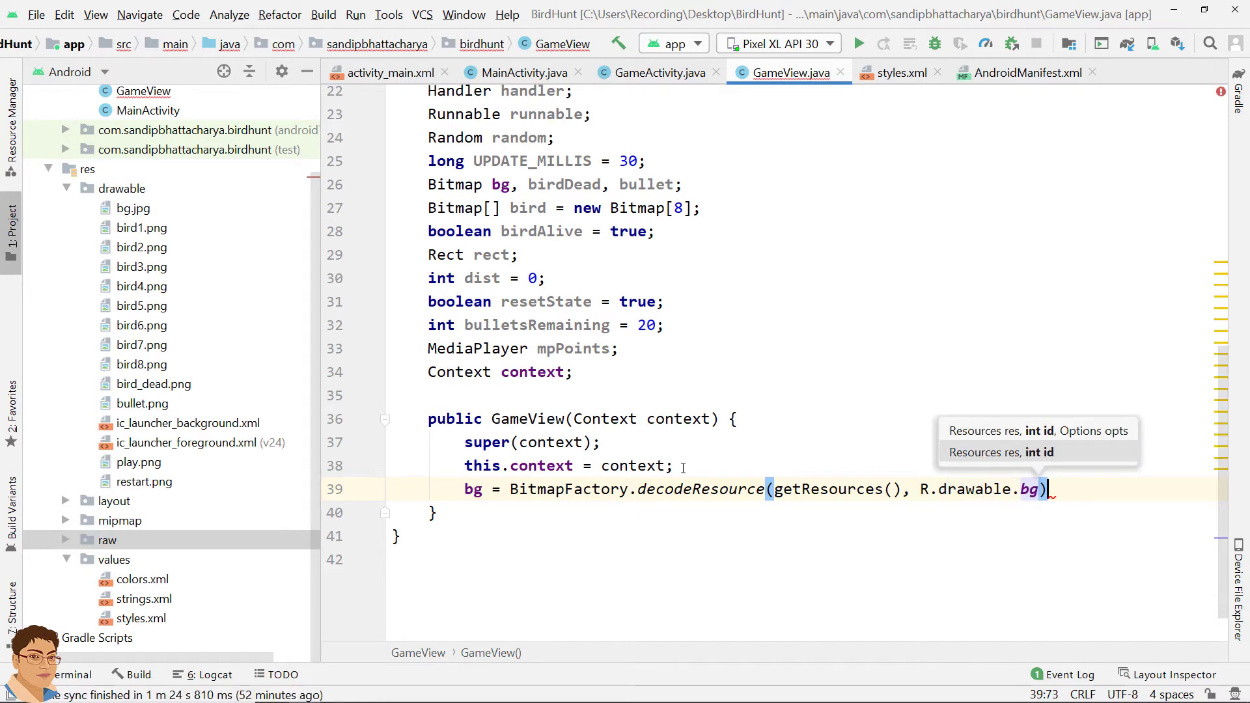
{"action": "type", "text": ";"}
{"action": "key", "text": "Return"}
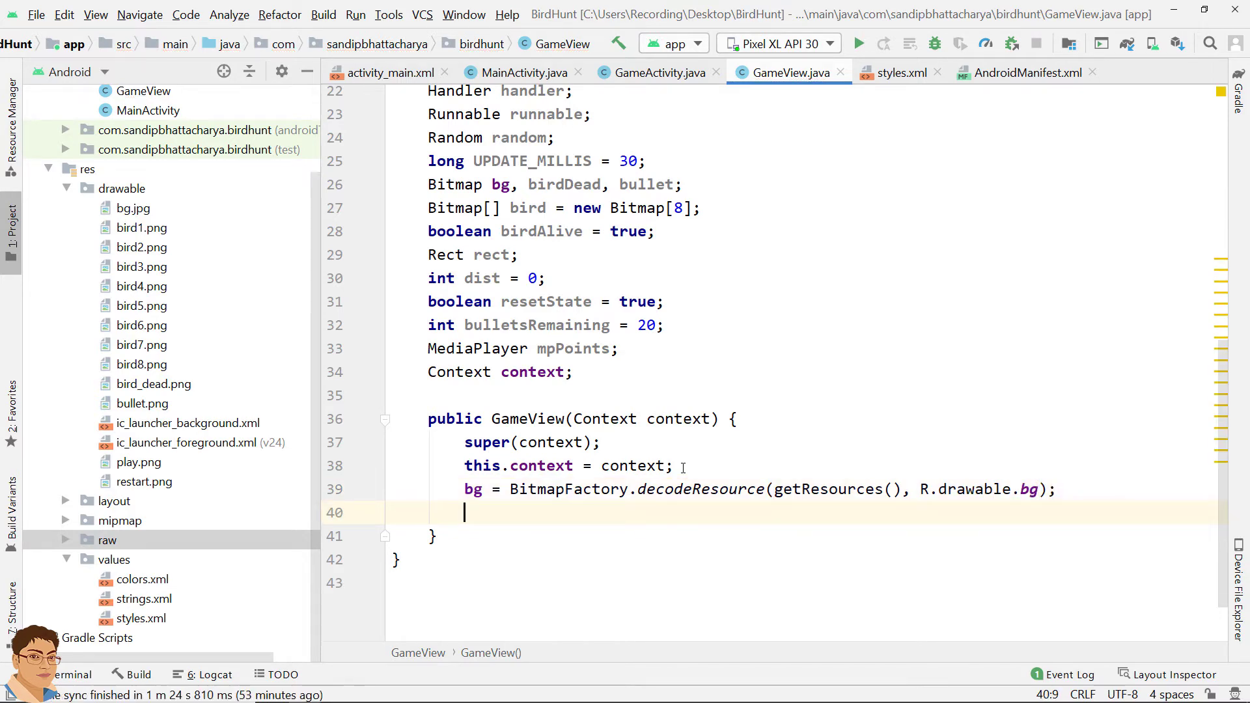
{"action": "type", "text": "bir"}
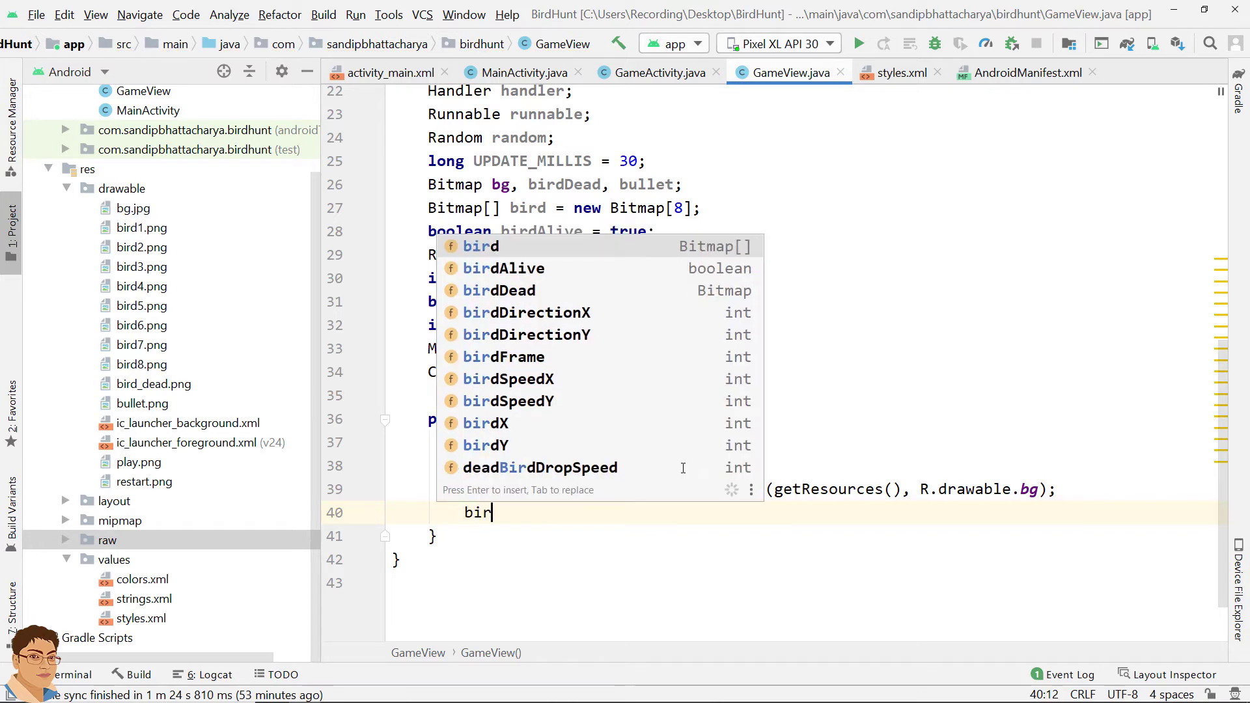
{"action": "type", "text": "dD"}
Assign birdDead by reusing the bg decodeResource call with R.drawable.bird_dead
{"action": "key", "text": "Return"}
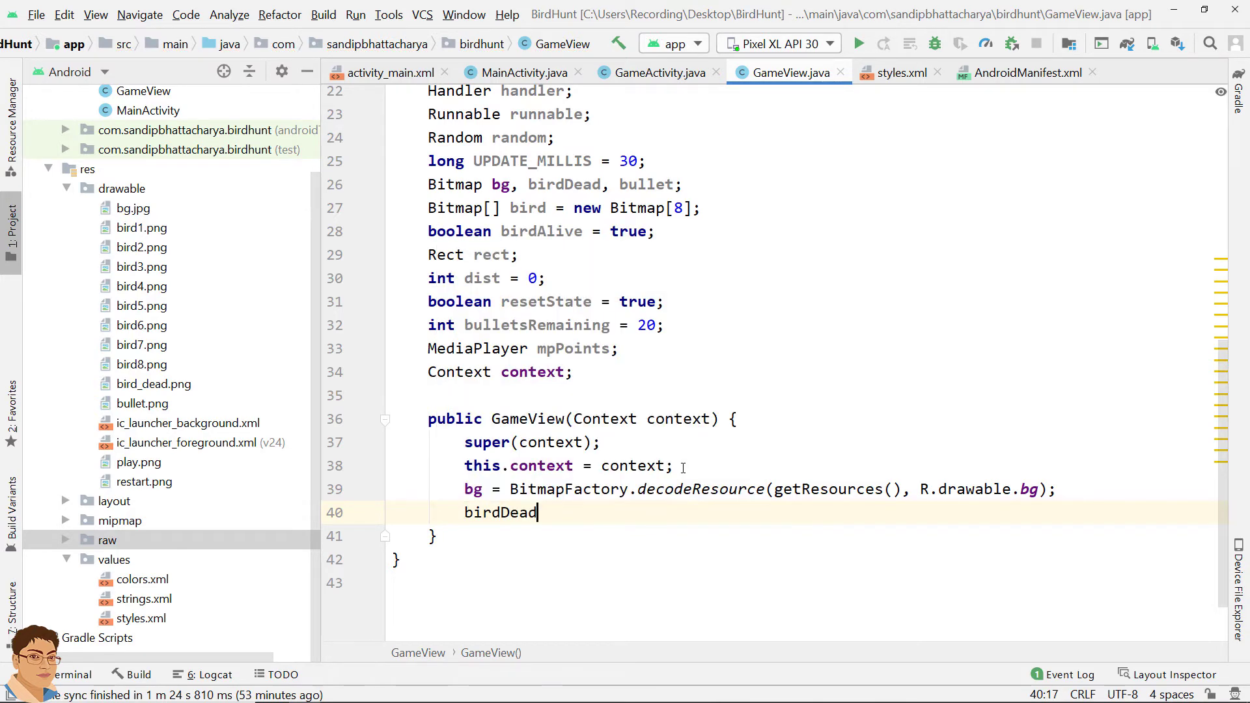
{"action": "type", "text": " ="}
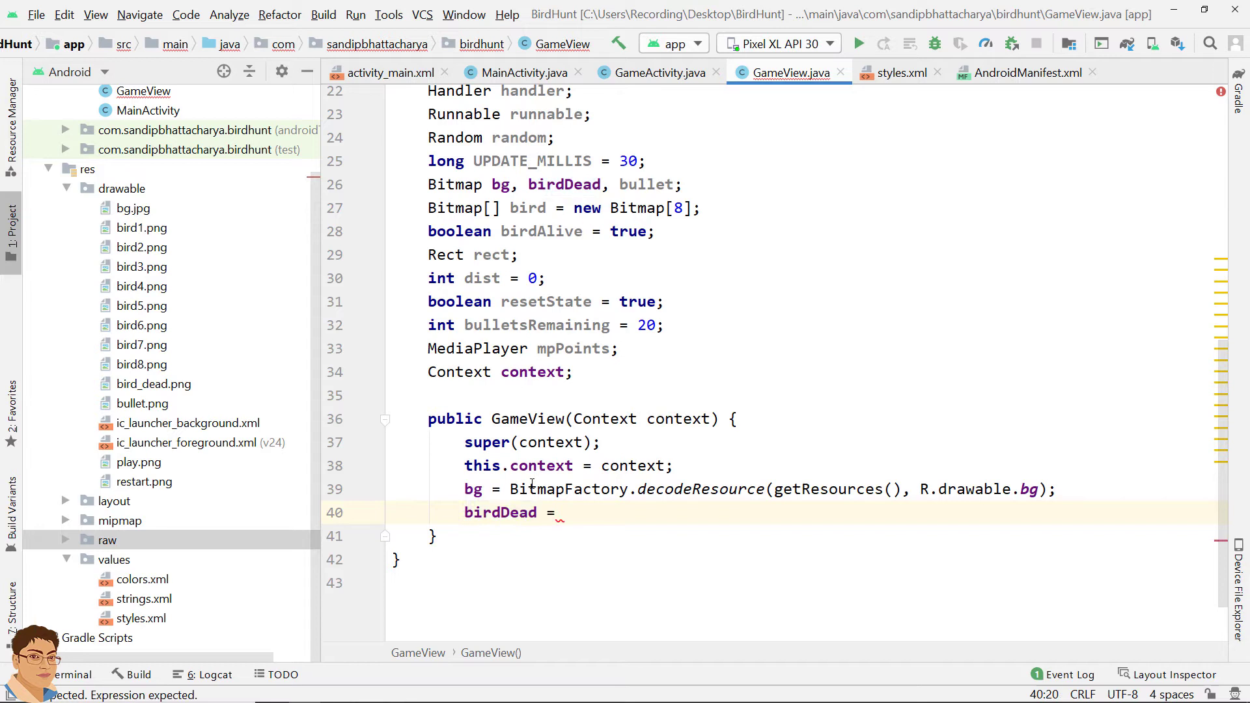
{"action": "left_click_drag", "start_coordinate": [510, 488], "coordinate": [1077, 496]}
{"action": "key", "text": "ctrl+c"}
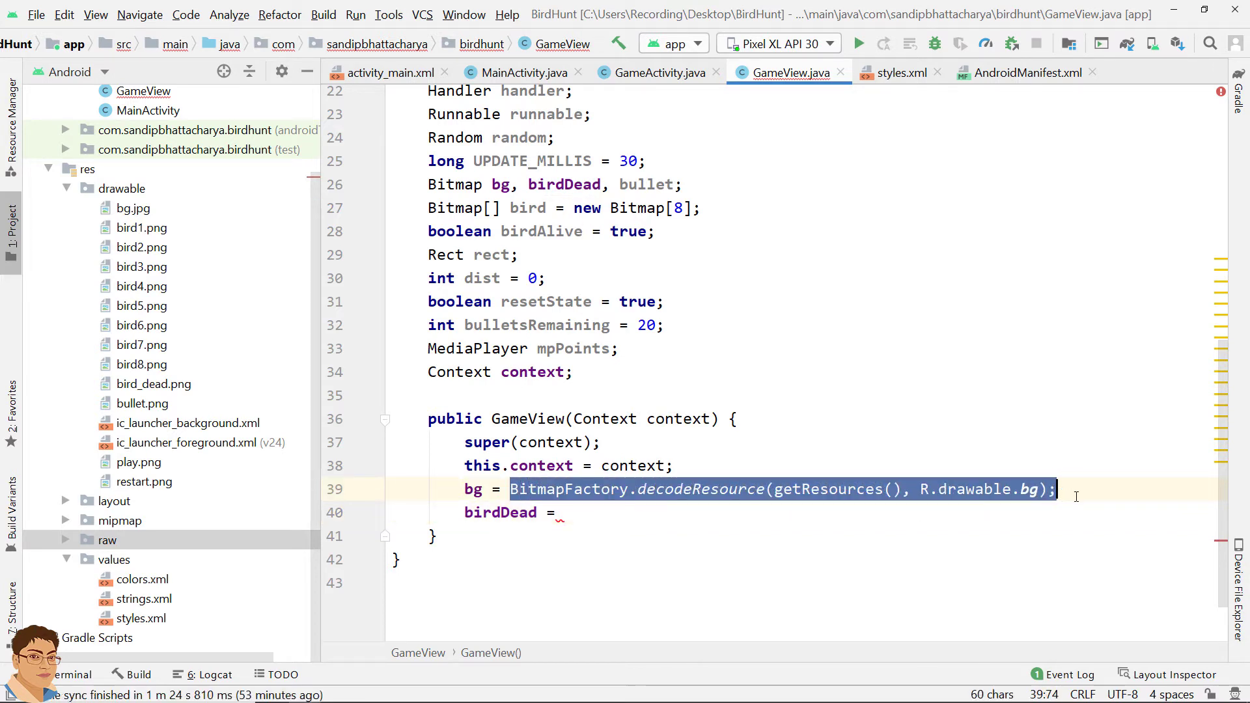
{"action": "left_click", "coordinate": [623, 516]}
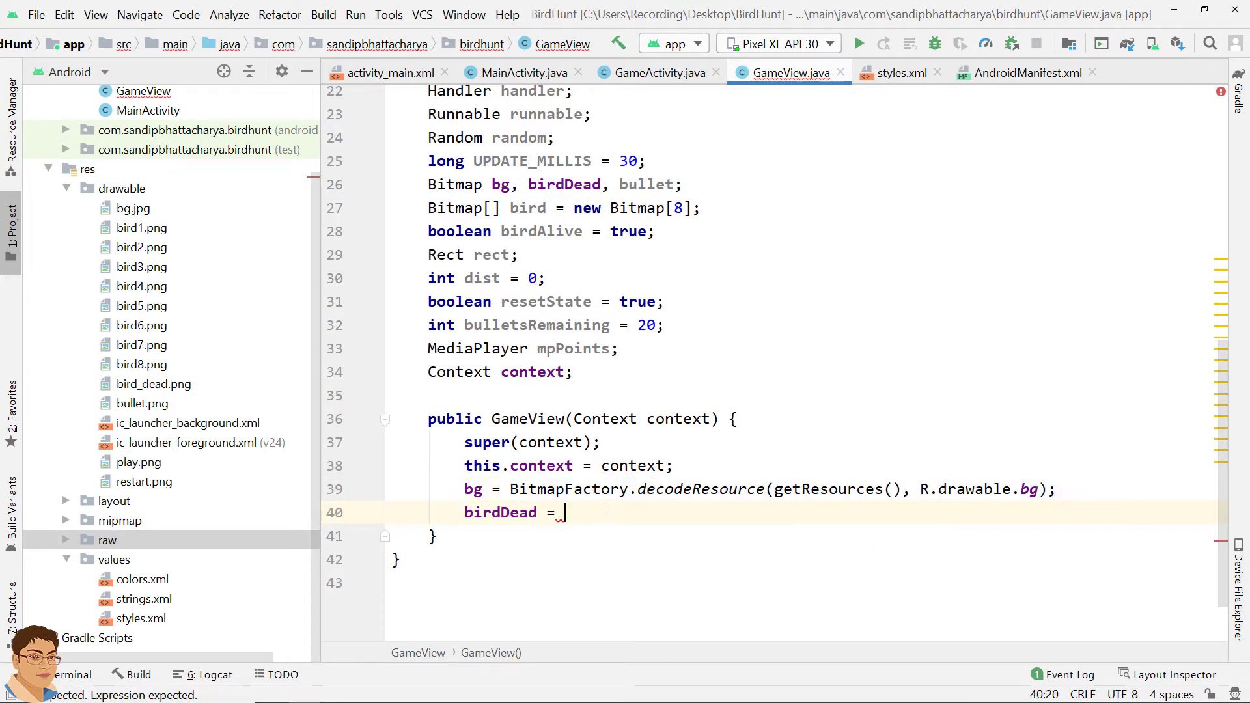
{"action": "key", "text": "ctrl+v"}
{"action": "double_click", "coordinate": [1080, 515]}
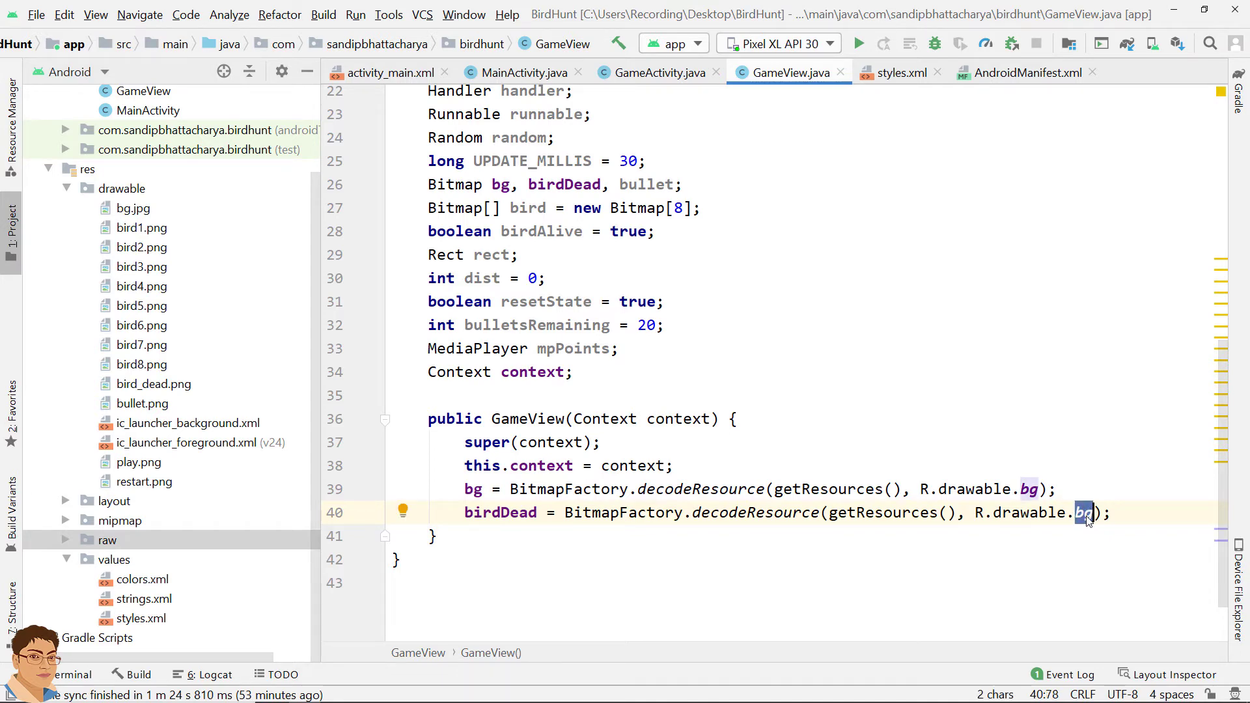
{"action": "type", "text": "bird_"}
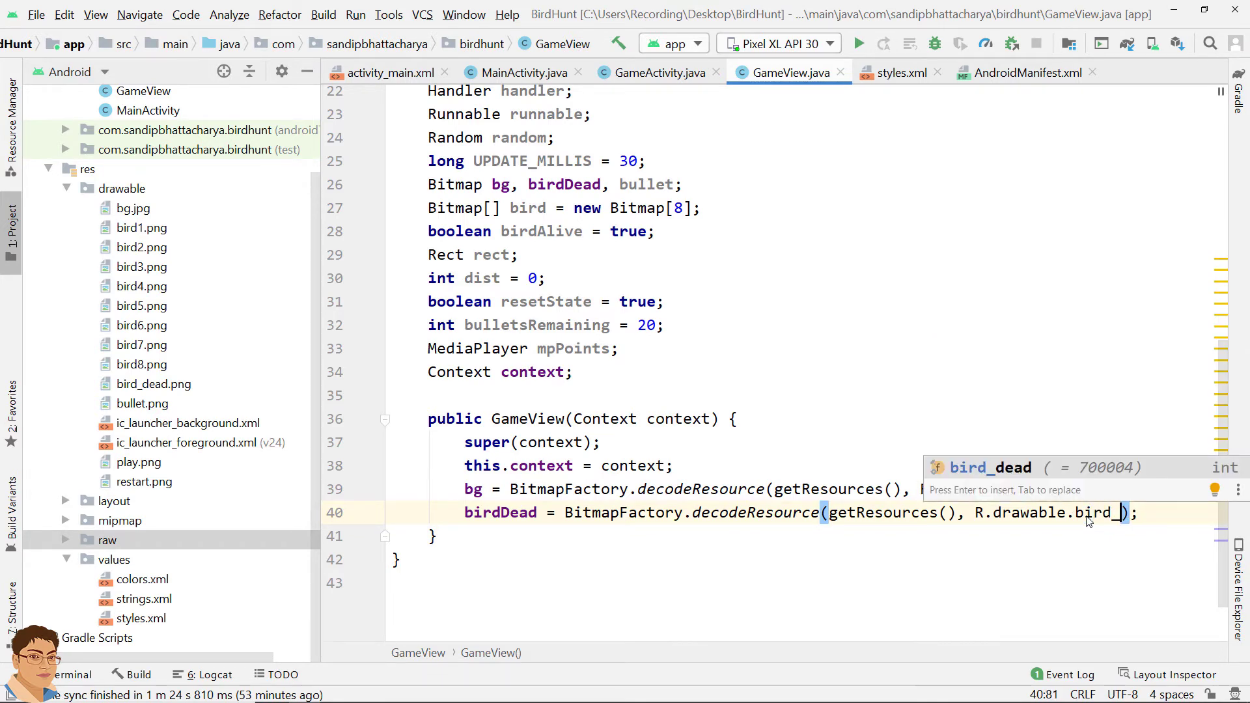
{"action": "key", "text": "Return"}
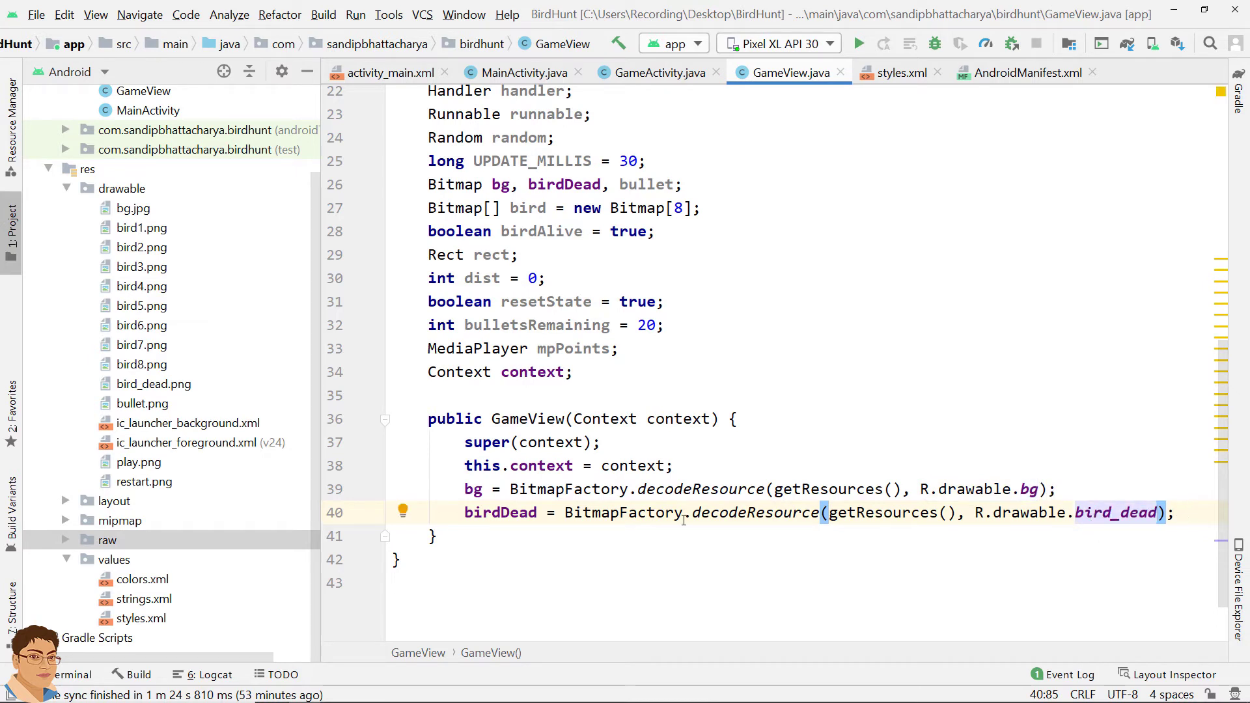
{"action": "left_click_drag", "start_coordinate": [465, 511], "coordinate": [1199, 513]}
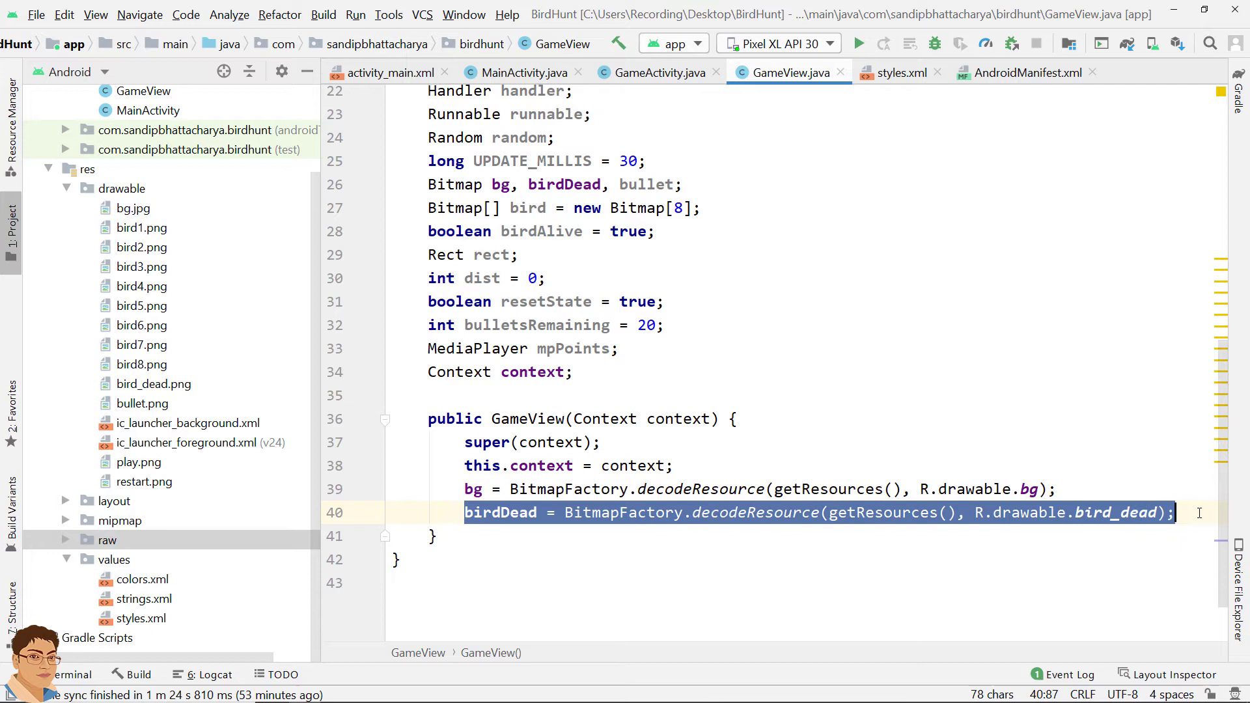
{"action": "left_click", "coordinate": [1178, 511]}
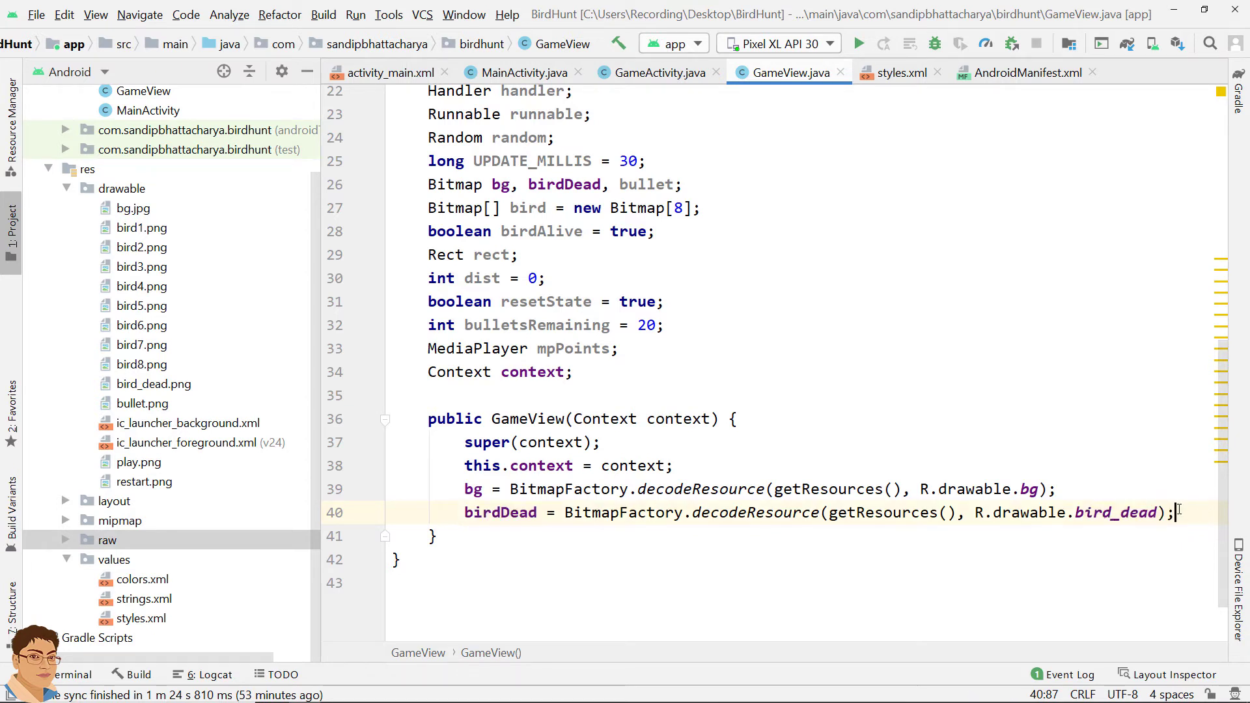
Copy the birdDead line into 'bullet = ...decodeResource(getResources(), R.drawable.bullet);'
{"action": "key", "text": "Return"}
{"action": "type", "text": "birdDead = BitmapFactory.decodeResource(getResources(), R.drawable.bird_dead);"}
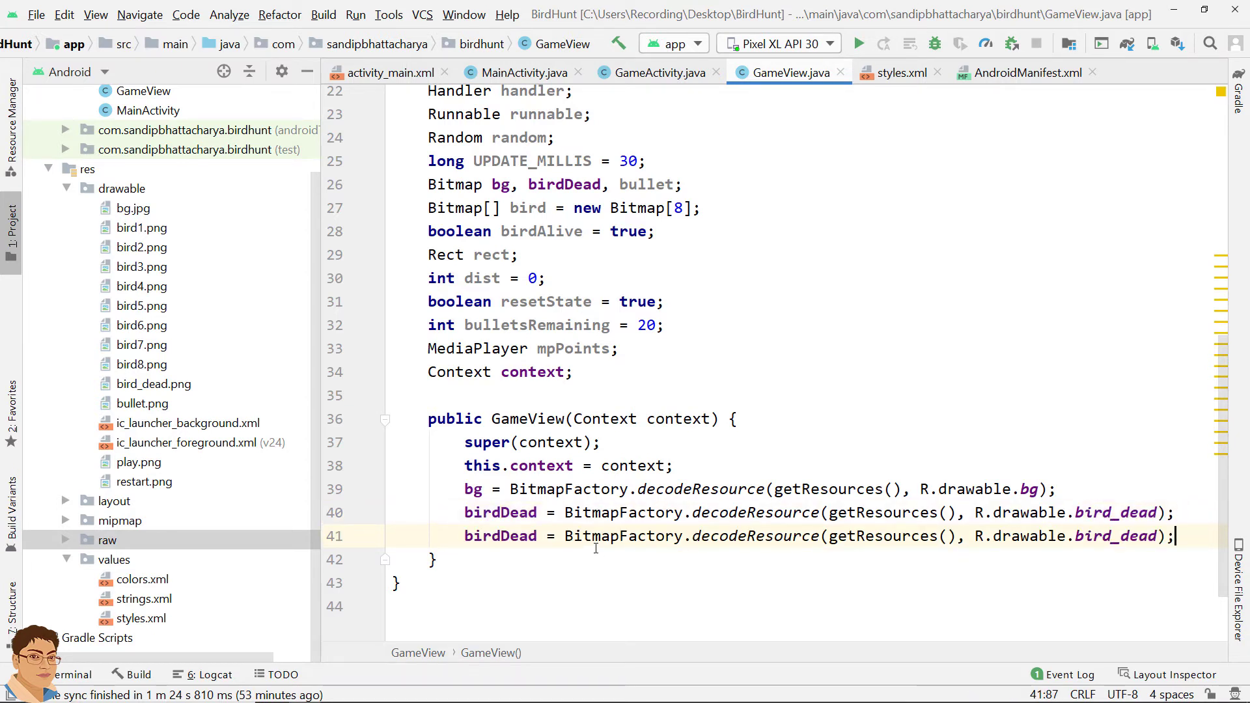
{"action": "double_click", "coordinate": [515, 535]}
{"action": "type", "text": "b"}
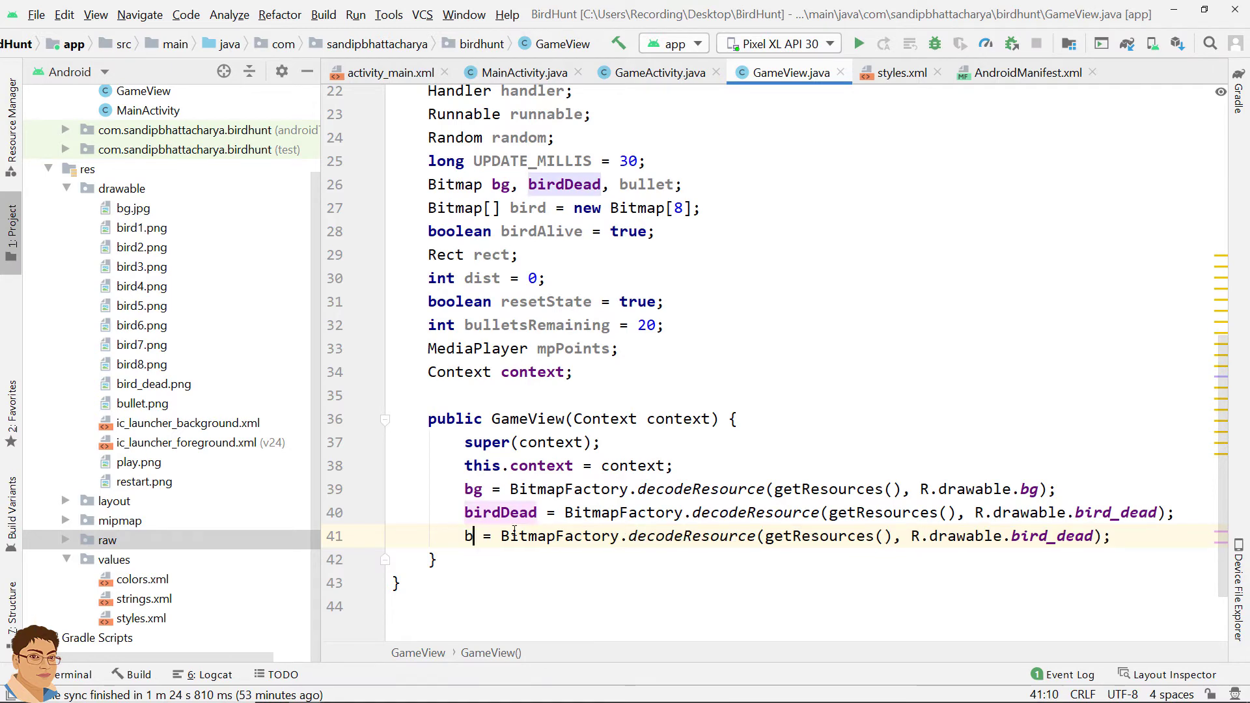
{"action": "type", "text": "u"}
{"action": "key", "text": "Return"}
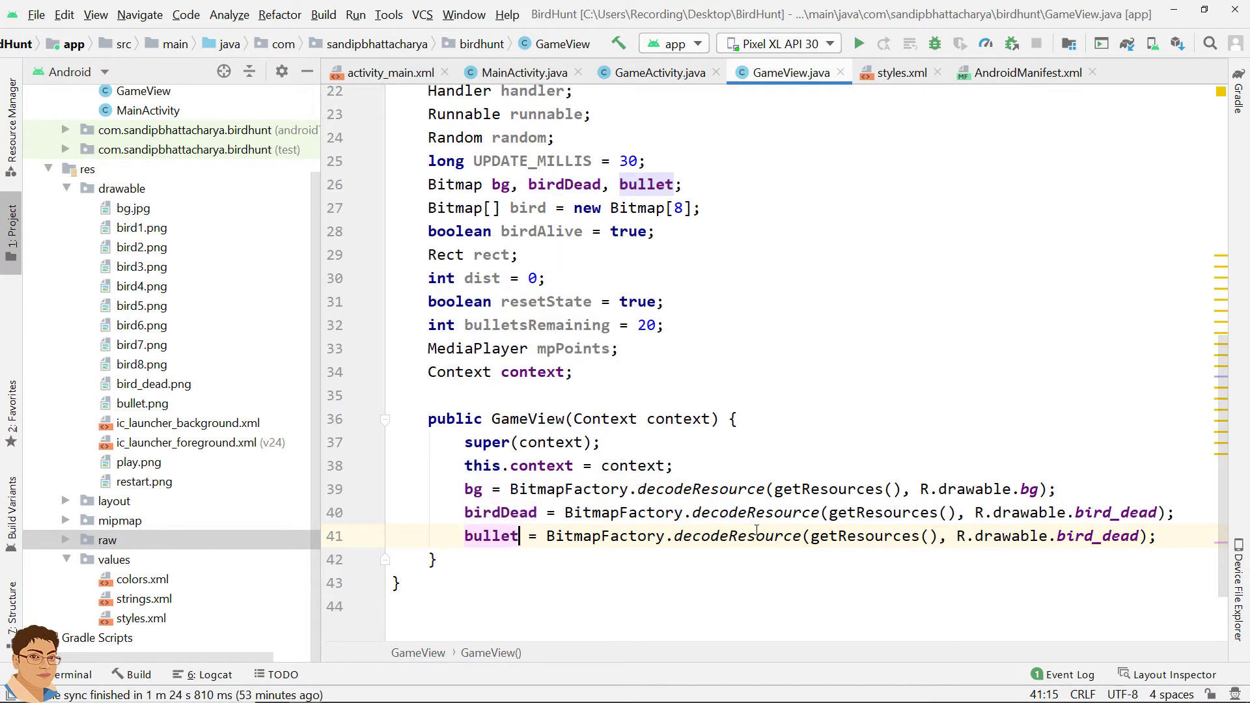
{"action": "double_click", "coordinate": [1104, 537]}
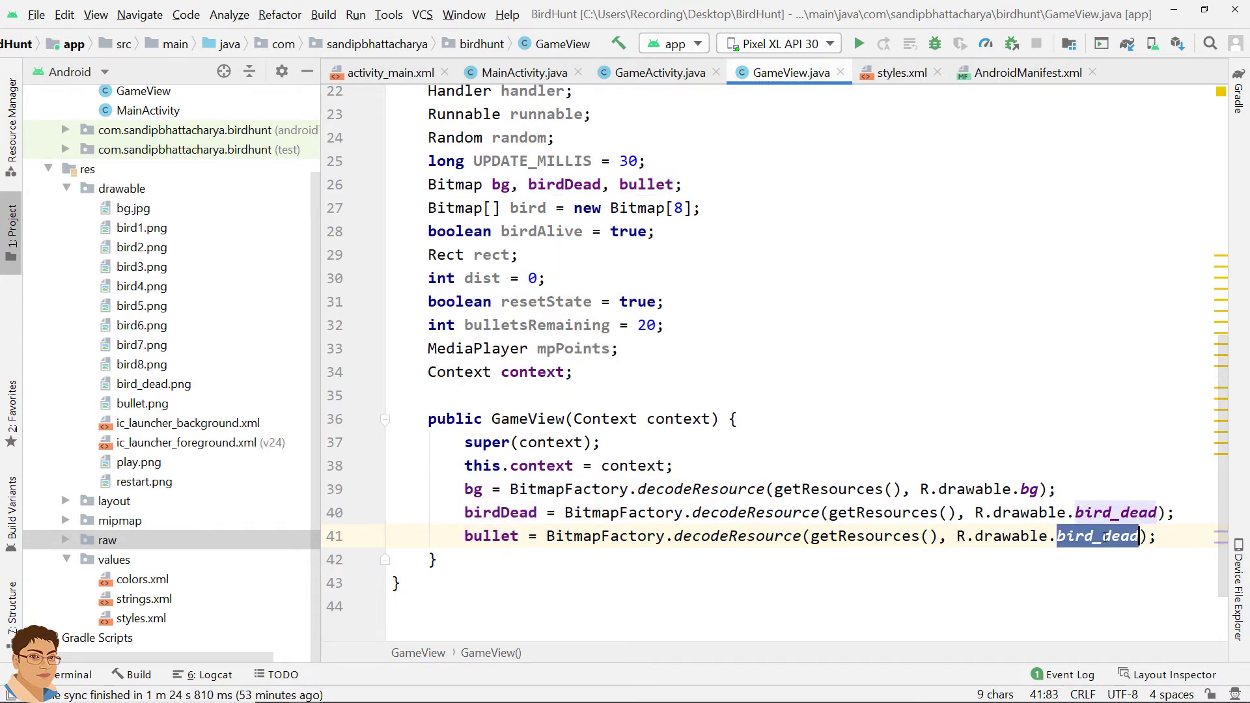
{"action": "type", "text": "bu"}
{"action": "key", "text": "Return"}
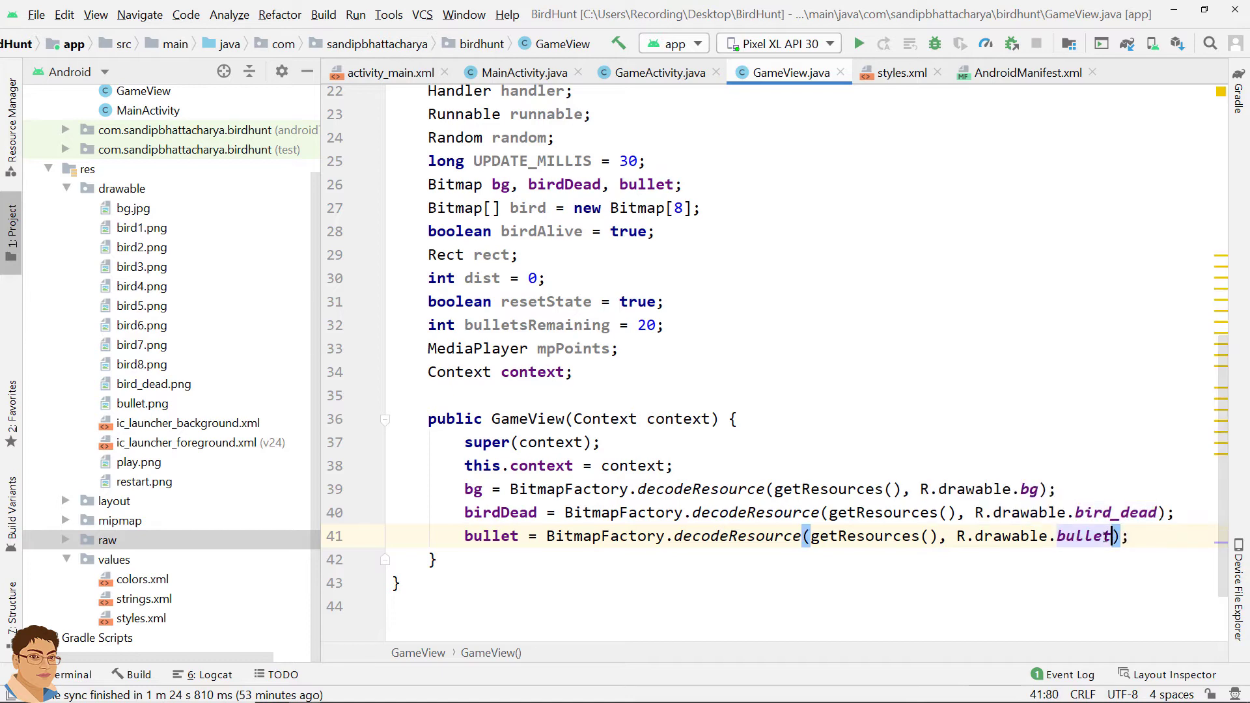
{"action": "scroll", "coordinate": [1200, 502], "scroll_direction": "down", "scroll_amount": 1}
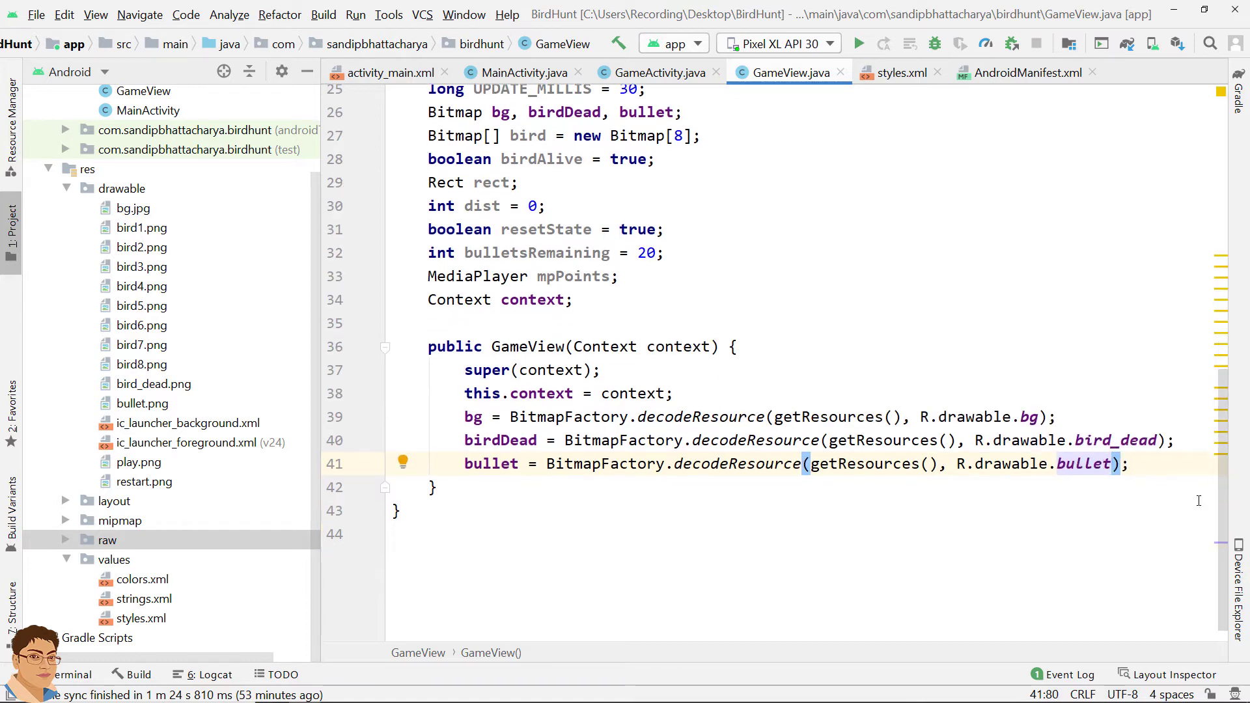
{"action": "left_click", "coordinate": [1135, 465]}
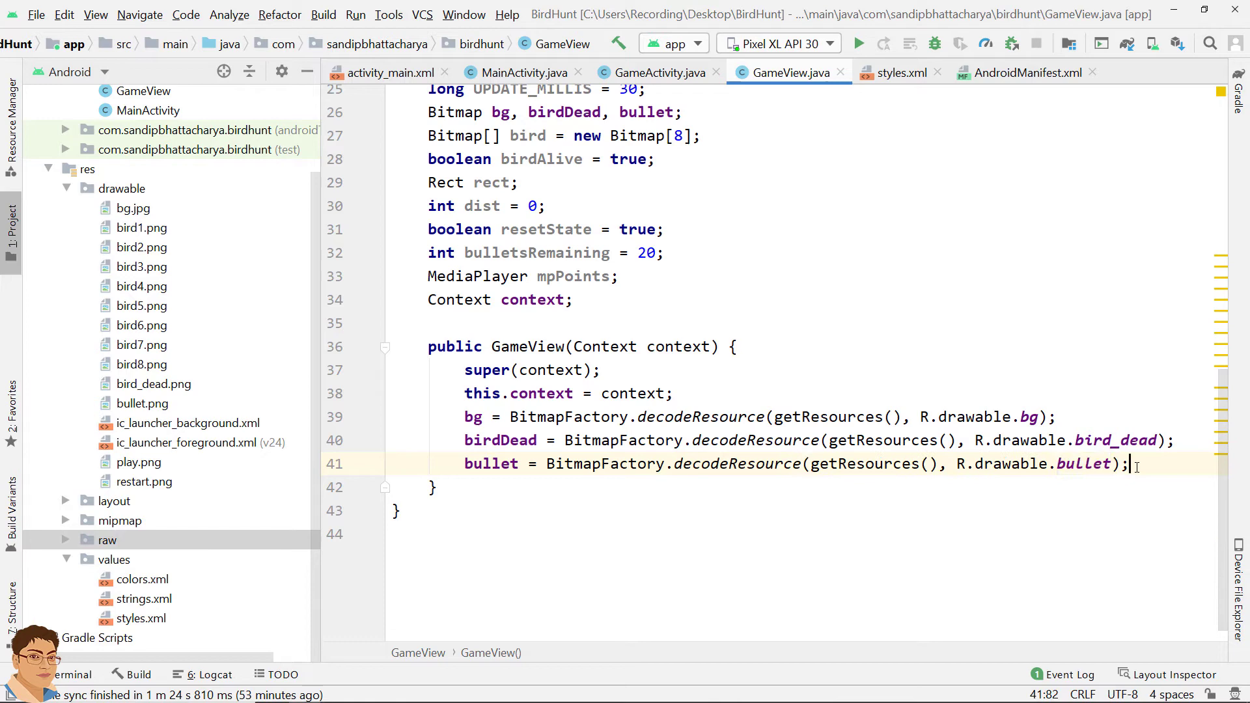
{"action": "key", "text": "Return"}
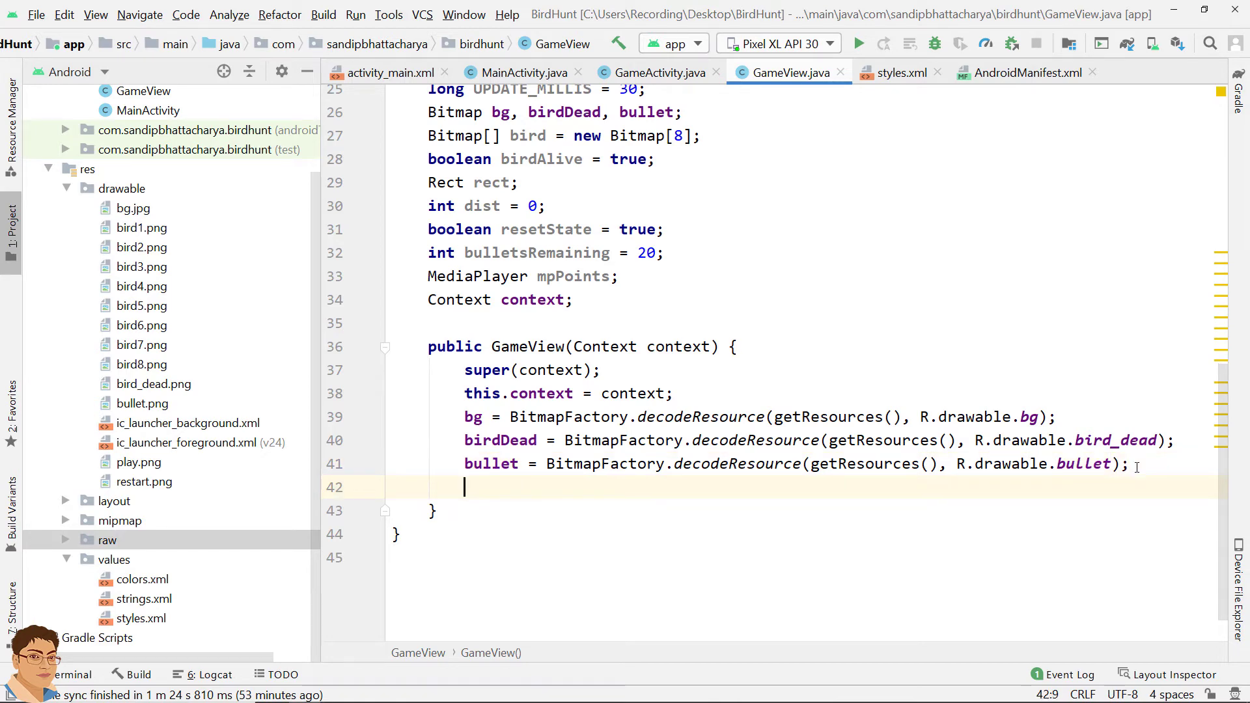
{"action": "type", "text": "bird"}
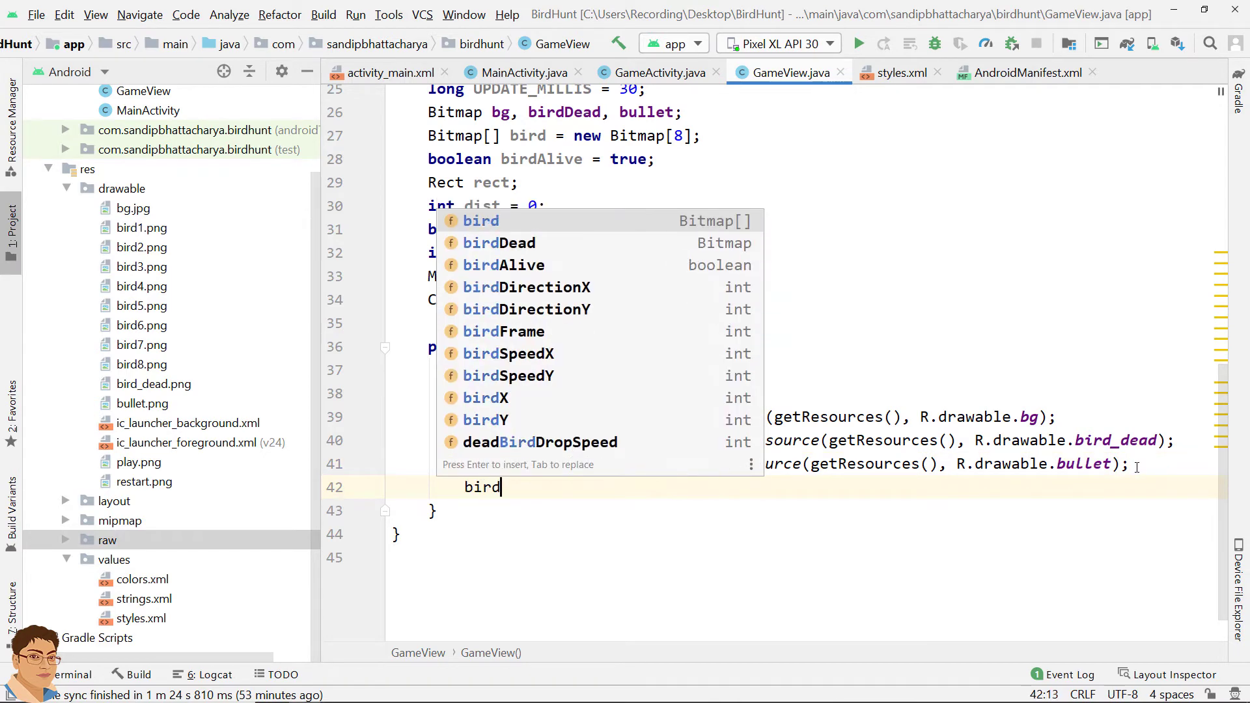
Paste the image-loading statement on line 42 and turn it into bird[0] loading R.drawable.bird1
{"action": "key", "text": "Escape"}
{"action": "type", "text": "["}
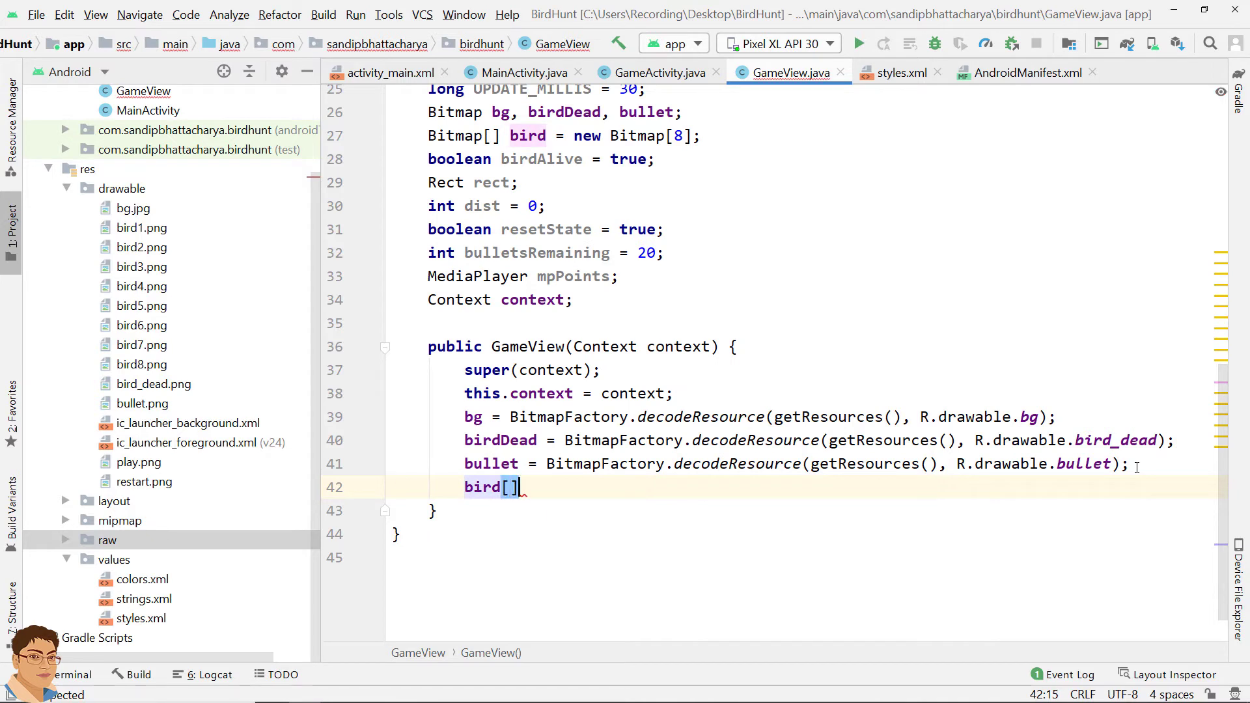
{"action": "type", "text": "0]"}
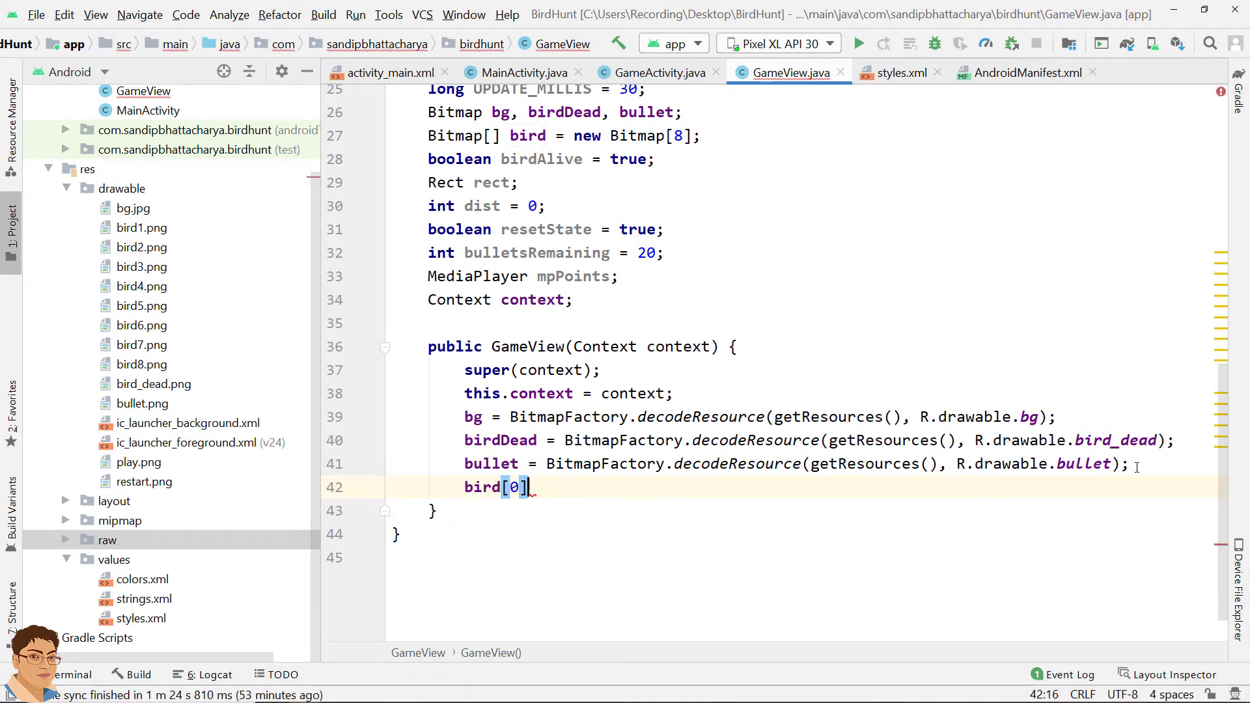
{"action": "type", "text": " ="}
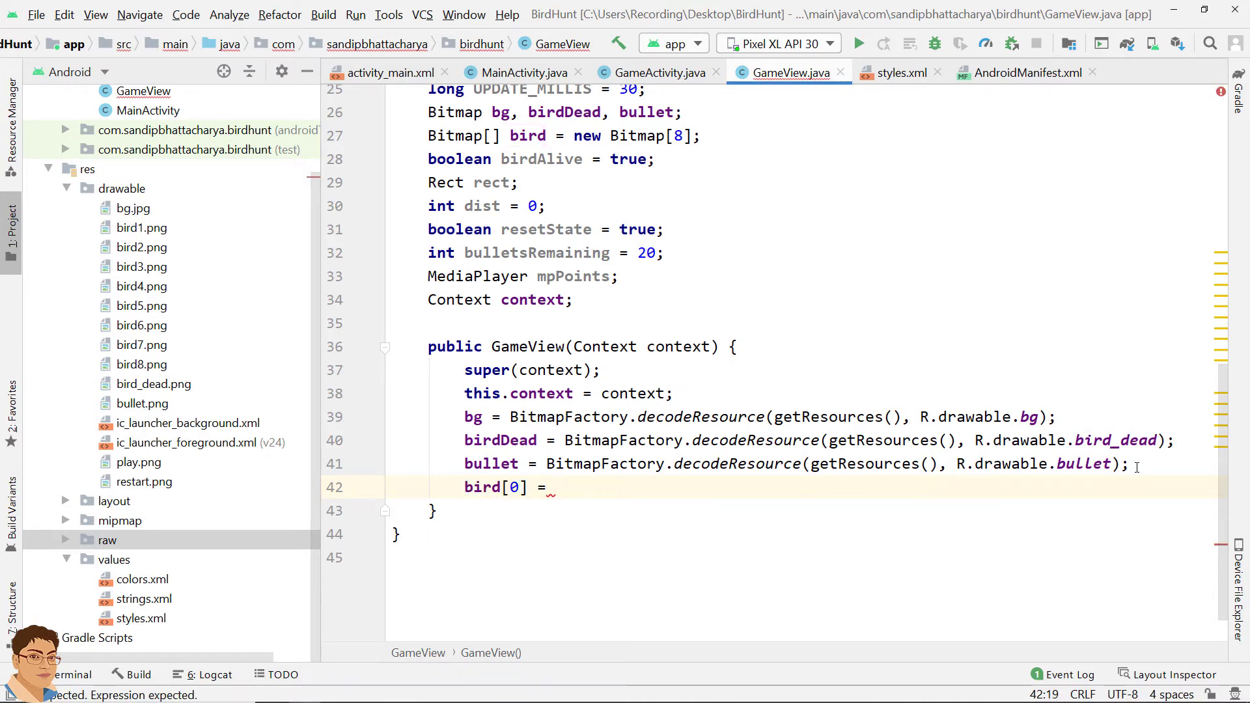
{"action": "type", "text": "birdDead = BitmapFactory.decodeResource(getResources(), R.drawable.bird_dead);"}
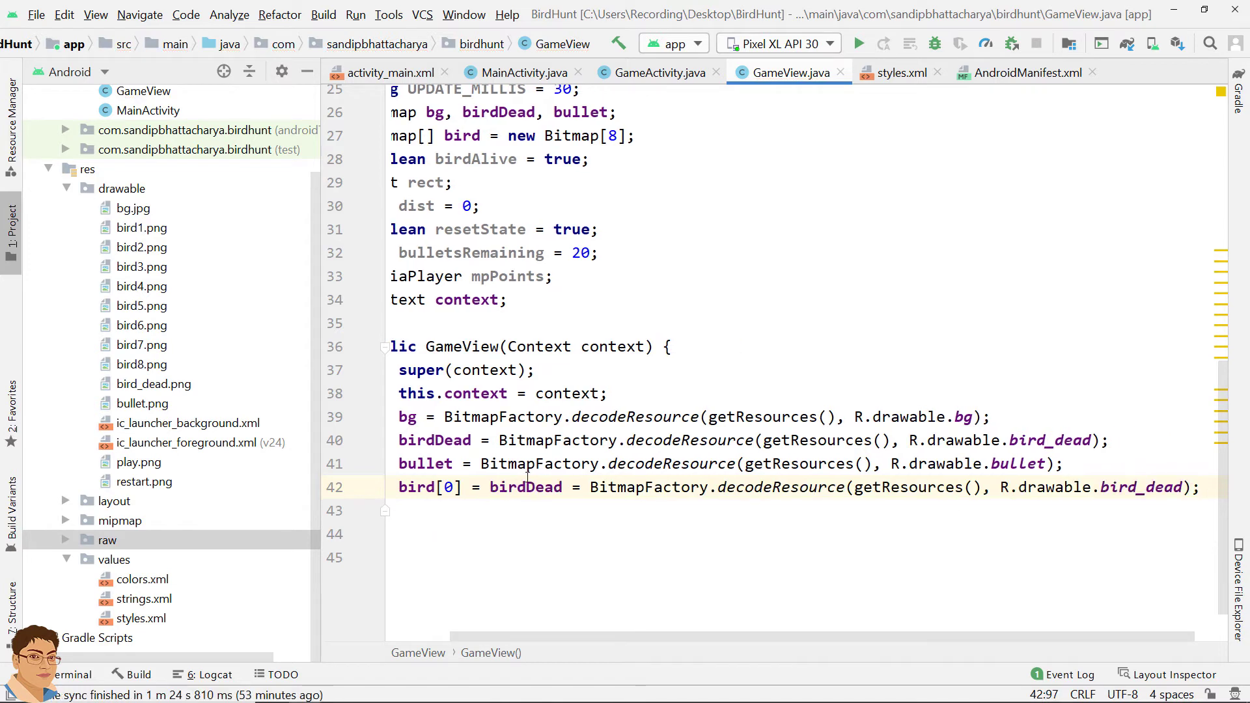
{"action": "left_click_drag", "start_coordinate": [488, 486], "coordinate": [590, 487]}
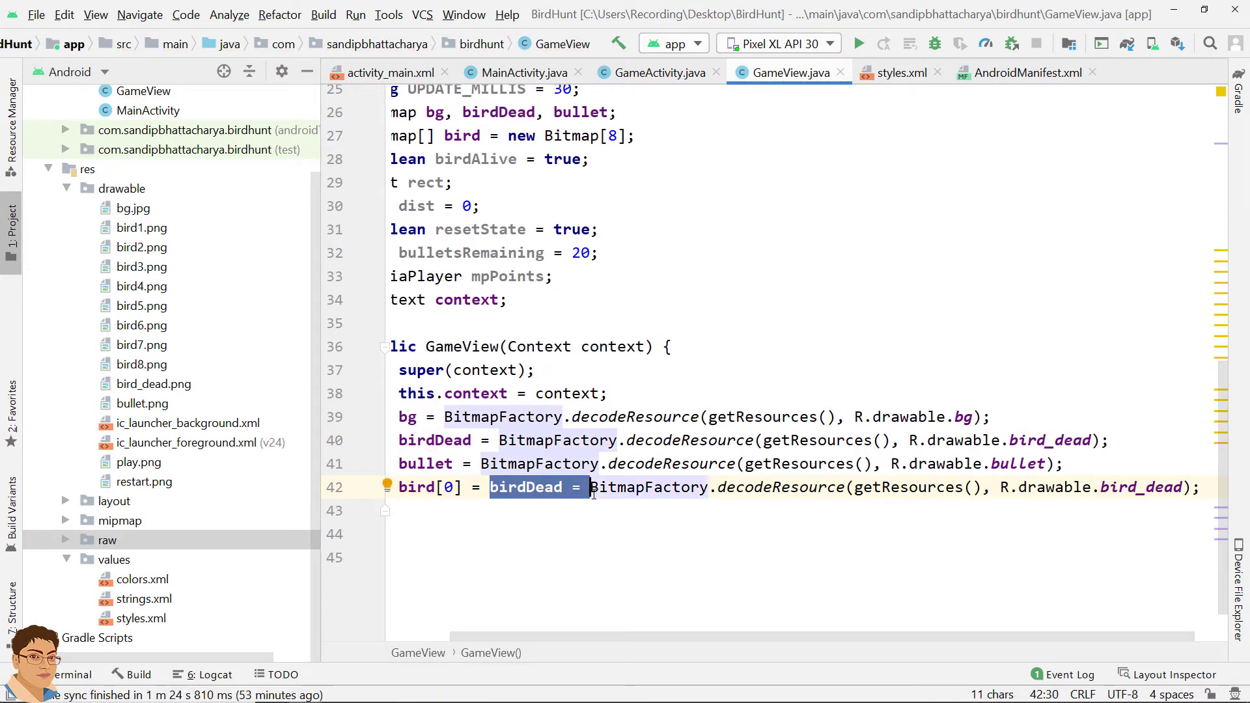
{"action": "key", "text": "BackSpace"}
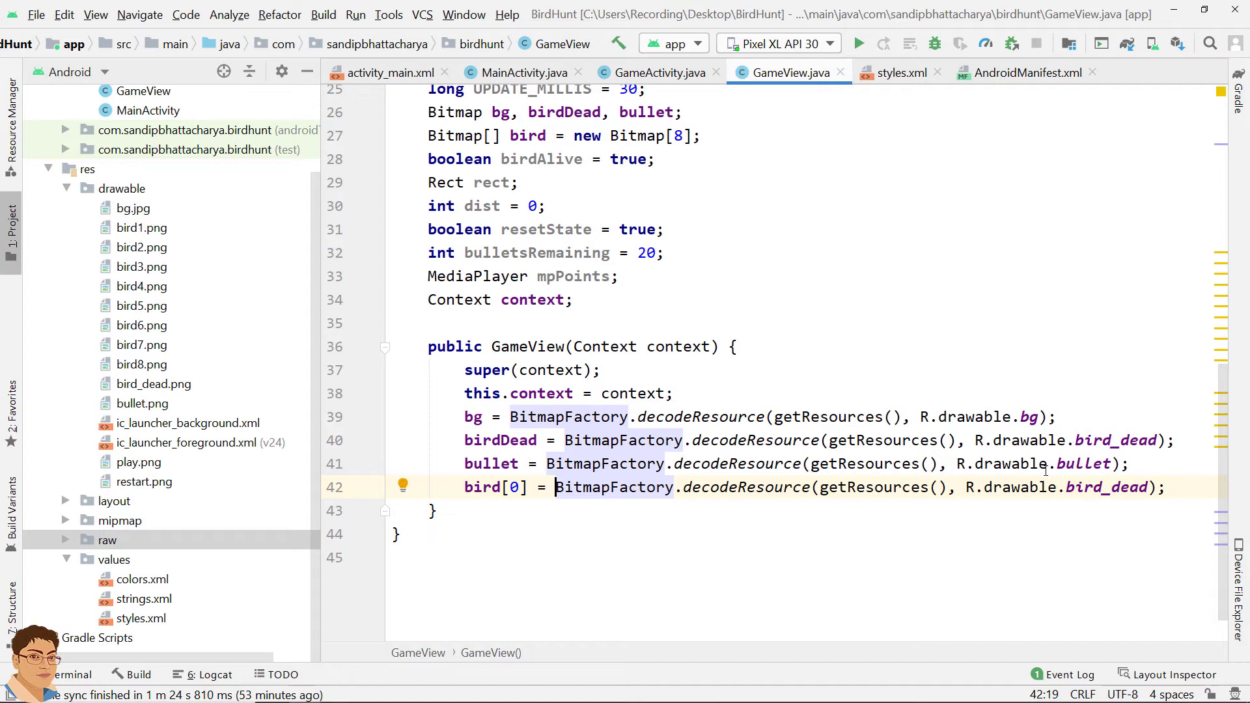
{"action": "left_click_drag", "start_coordinate": [1104, 486], "coordinate": [1150, 487]}
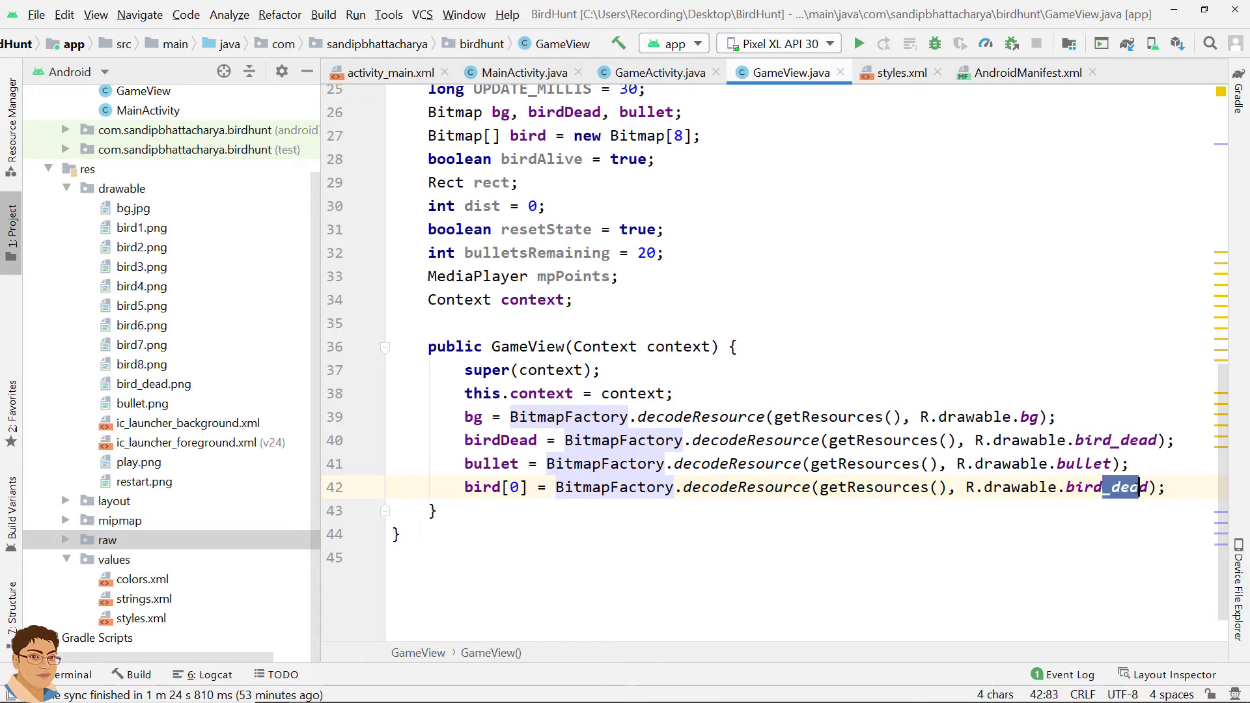
{"action": "type", "text": "1"}
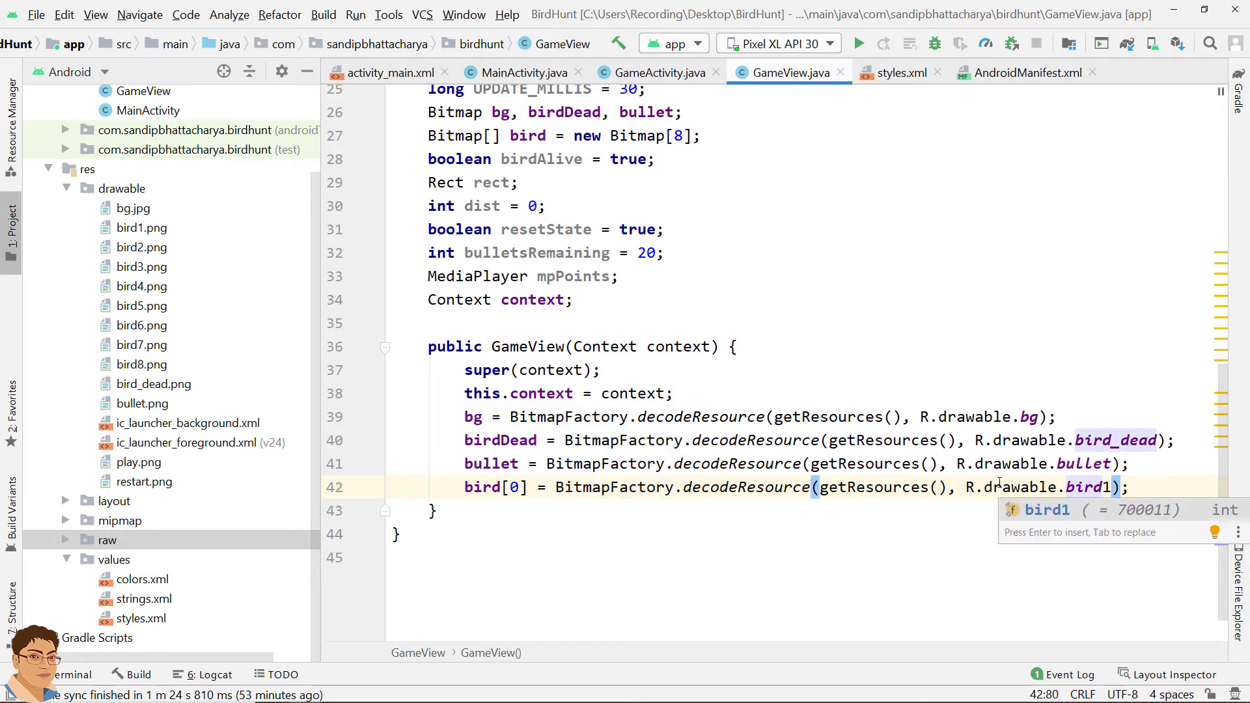
{"action": "left_click", "coordinate": [998, 486]}
Duplicate the bird[0] statement so there are eight identical lines, 42 to 49
{"action": "left_click_drag", "start_coordinate": [465, 486], "coordinate": [1130, 488]}
{"action": "key", "text": "ctrl+c"}
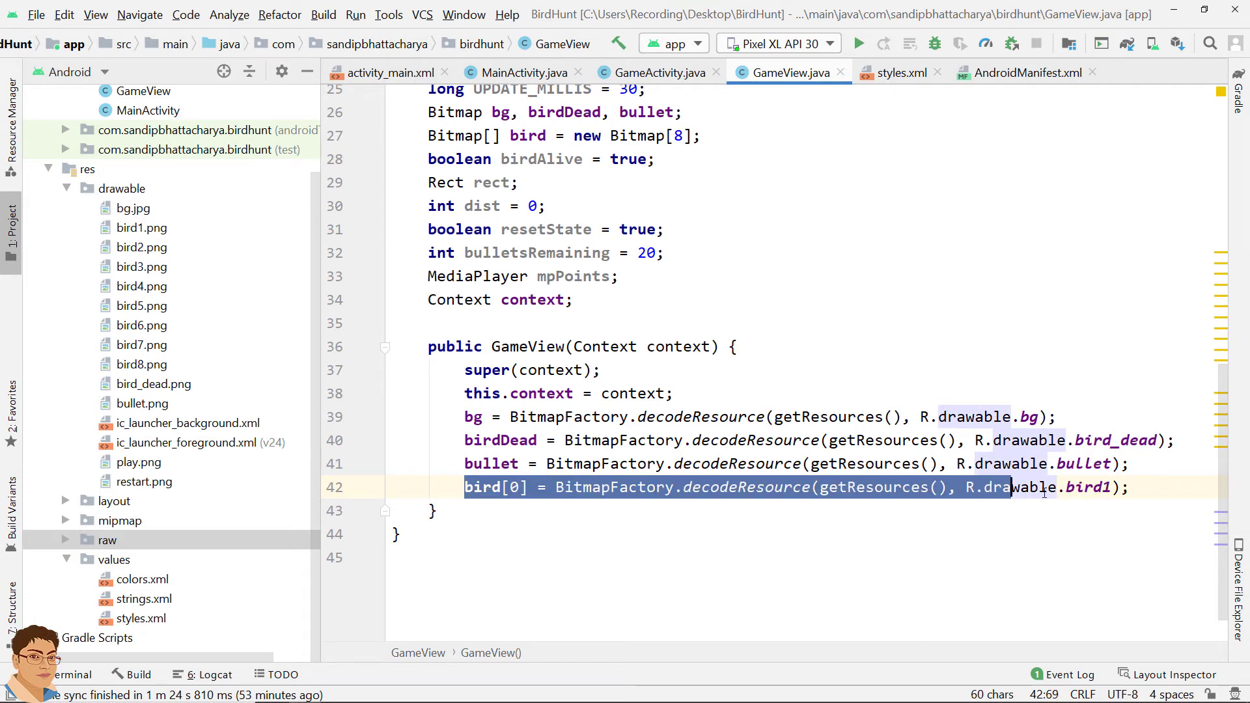
{"action": "left_click", "coordinate": [1137, 492]}
{"action": "key", "text": "Return"}
{"action": "key", "text": "ctrl+v"}
{"action": "key", "text": "Return"}
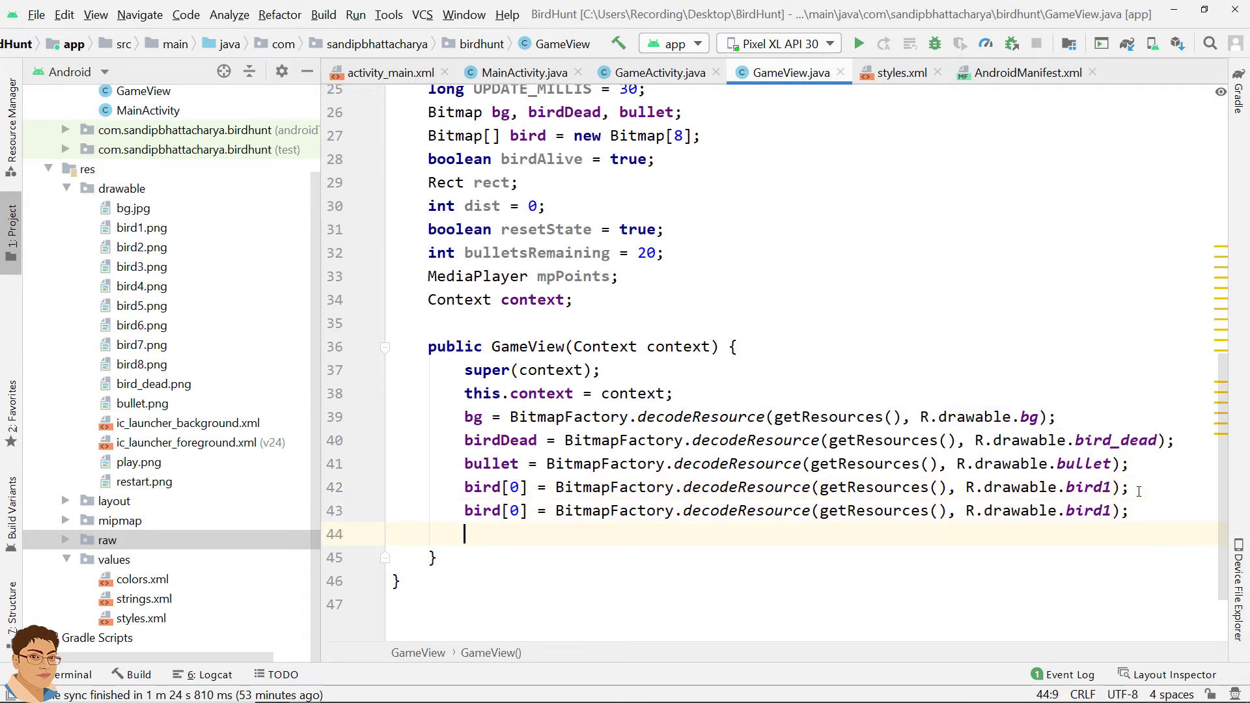
{"action": "key", "text": "ctrl+v"}
{"action": "key", "text": "Return"}
{"action": "key", "text": "ctrl+v"}
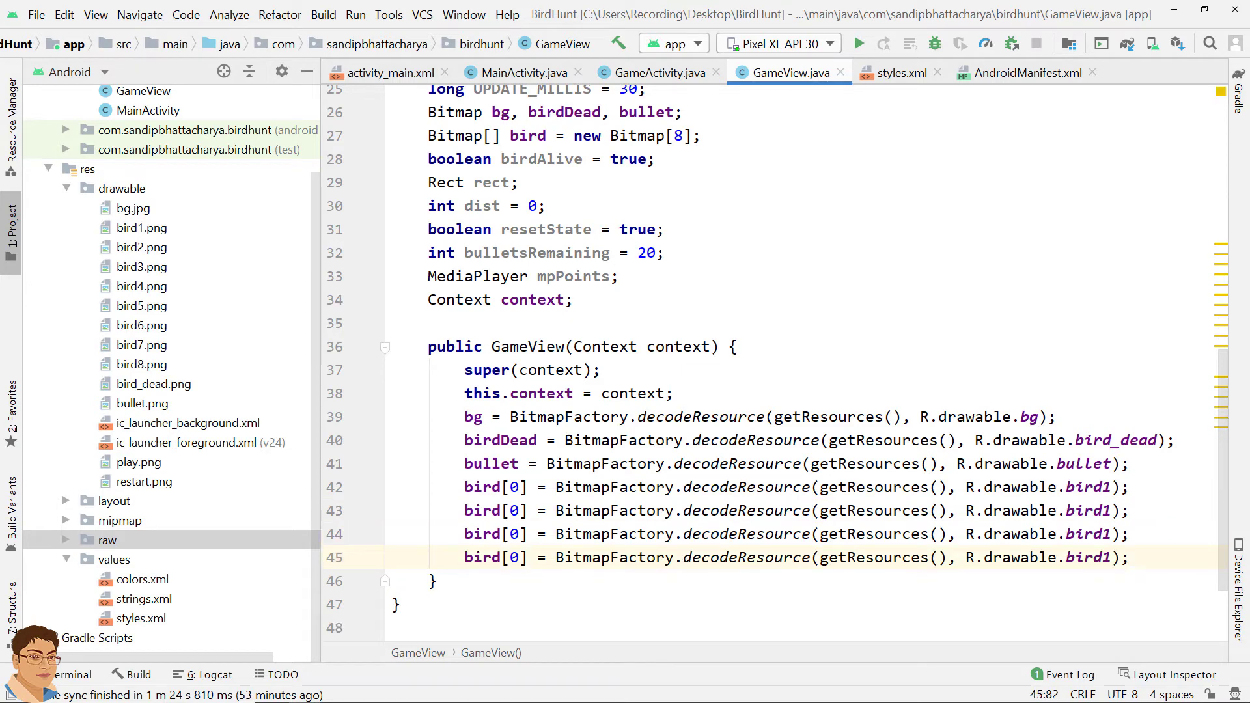
{"action": "left_click_drag", "start_coordinate": [464, 487], "coordinate": [1130, 557]}
{"action": "key", "text": "ctrl+c"}
{"action": "left_click", "coordinate": [1131, 558]}
{"action": "key", "text": "Return"}
{"action": "key", "text": "ctrl+v"}
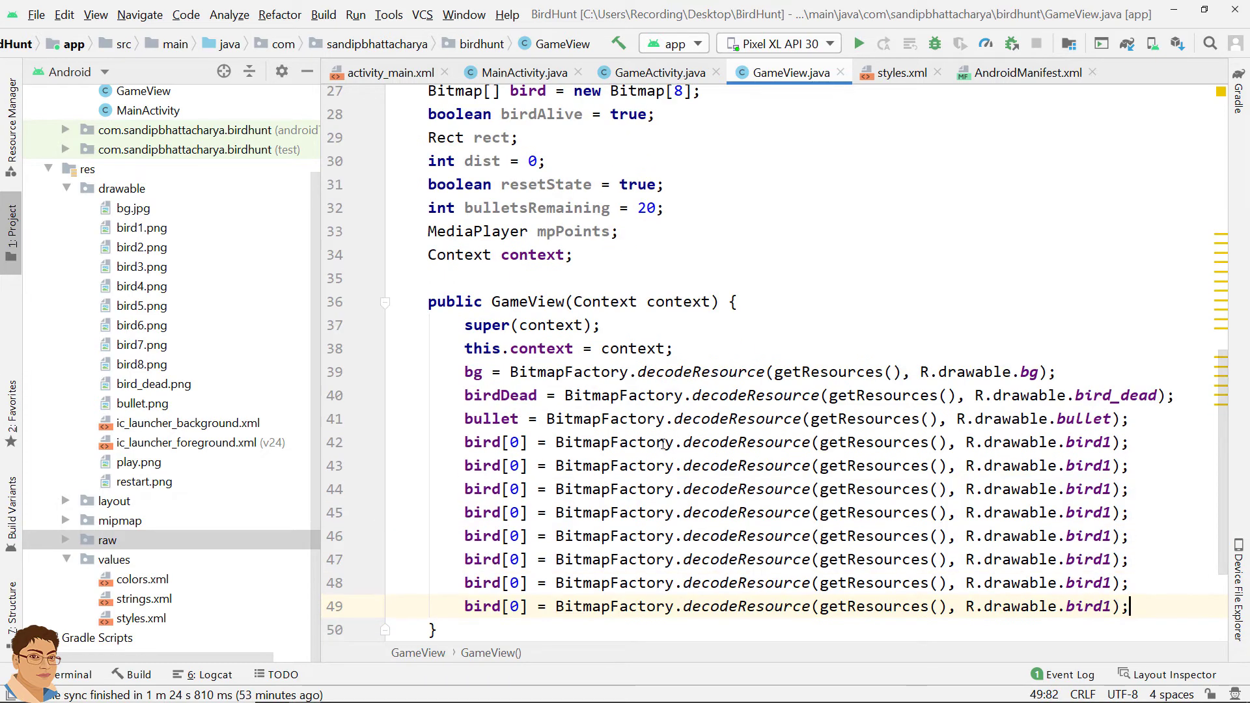
Renumber the duplicated lines' array indices to bird[1] through bird[7]
{"action": "left_click", "coordinate": [515, 466]}
{"action": "type", "text": "1"}
{"action": "key", "text": "Down"}
{"action": "key", "text": "BackSpace"}
{"action": "type", "text": "2"}
{"action": "key", "text": "Down"}
{"action": "key", "text": "BackSpace"}
{"action": "type", "text": "3"}
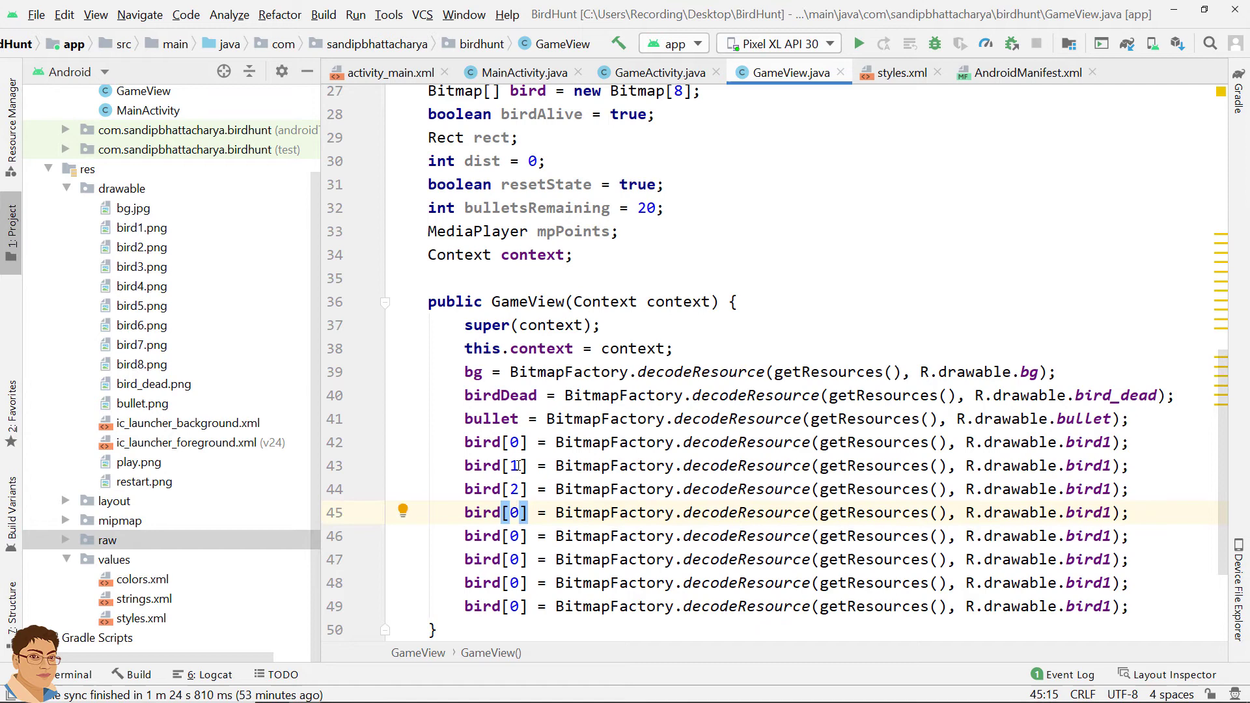
{"action": "key", "text": "Down"}
{"action": "key", "text": "BackSpace"}
{"action": "type", "text": "4"}
{"action": "key", "text": "Down"}
{"action": "key", "text": "BackSpace"}
{"action": "type", "text": "5"}
{"action": "key", "text": "Down"}
{"action": "key", "text": "BackSpace"}
{"action": "type", "text": "6"}
{"action": "key", "text": "Down"}
{"action": "key", "text": "BackSpace"}
{"action": "type", "text": "7"}
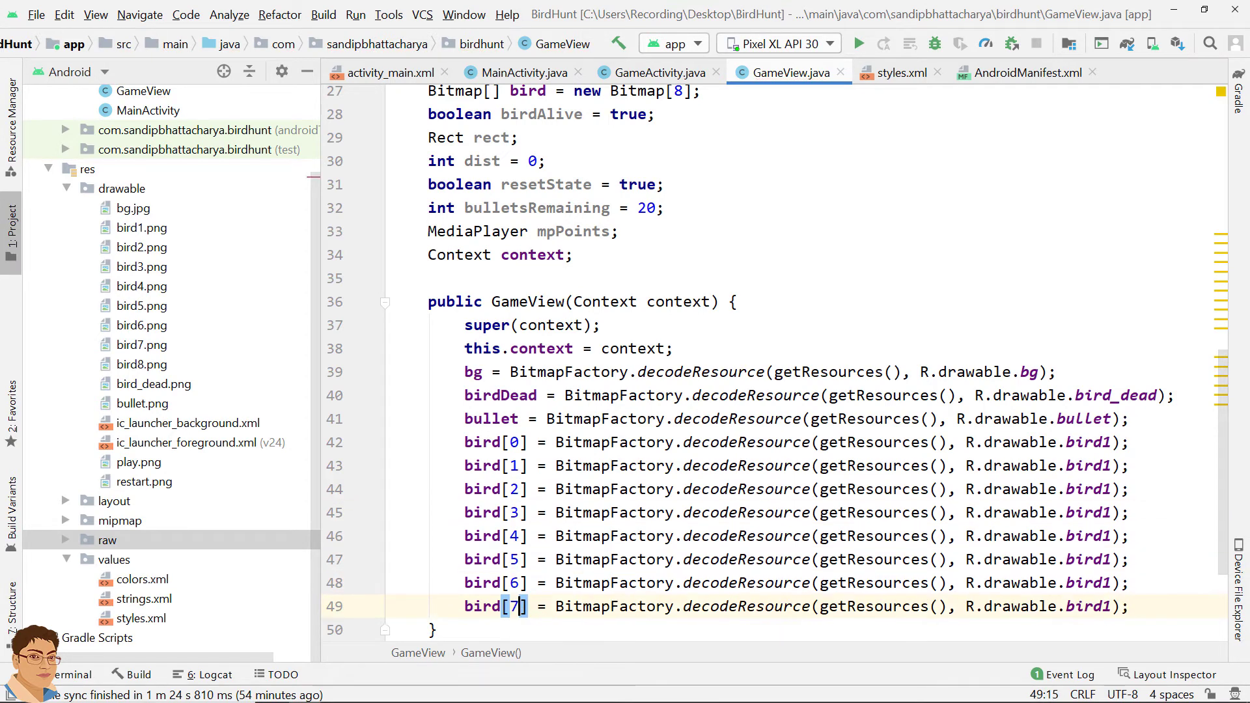
Change the duplicated lines' drawables to bird2 through bird8, then open a blank line below
{"action": "left_click", "coordinate": [1115, 464]}
{"action": "key", "text": "BackSpace"}
{"action": "type", "text": "2"}
{"action": "key", "text": "Down"}
{"action": "key", "text": "BackSpace"}
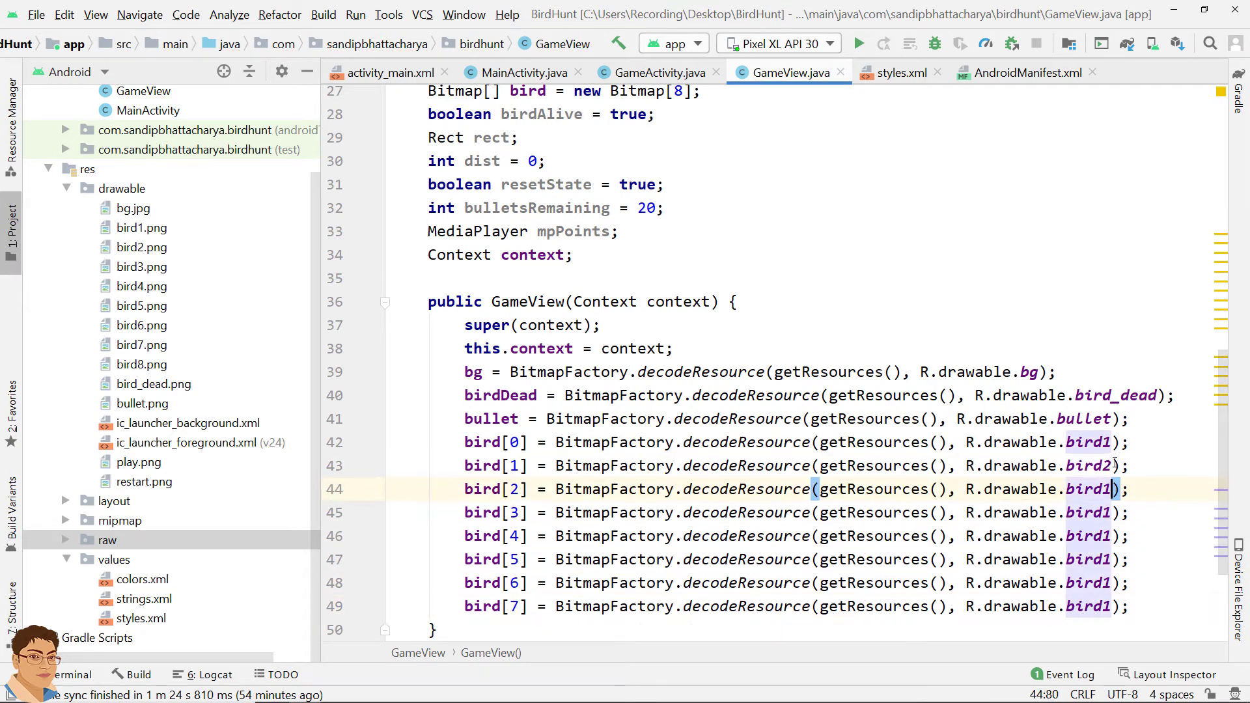
{"action": "type", "text": "3"}
{"action": "key", "text": "Down"}
{"action": "key", "text": "Left"}
{"action": "key", "text": "BackSpace"}
{"action": "type", "text": "4"}
{"action": "key", "text": "Down"}
{"action": "key", "text": "BackSpace"}
{"action": "type", "text": "5"}
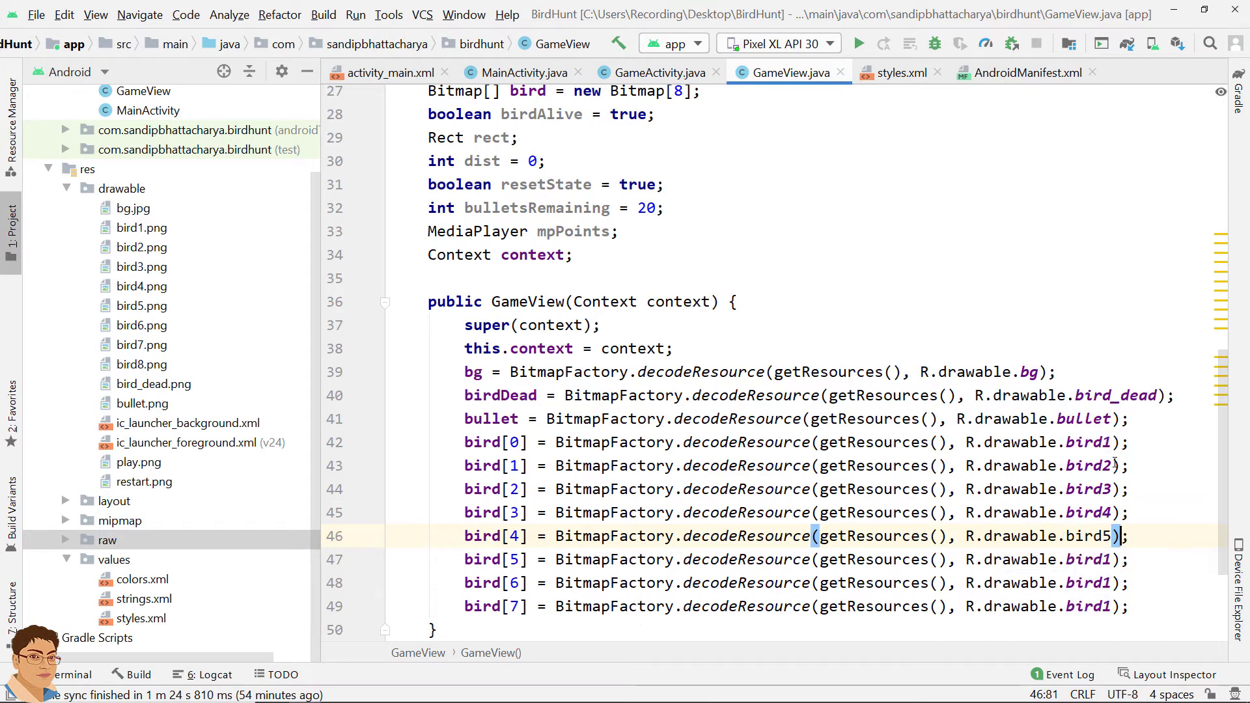
{"action": "key", "text": "Down"}
{"action": "key", "text": "BackSpace"}
{"action": "type", "text": "6"}
{"action": "key", "text": "Down"}
{"action": "key", "text": "BackSpace"}
{"action": "type", "text": "7"}
{"action": "key", "text": "Down"}
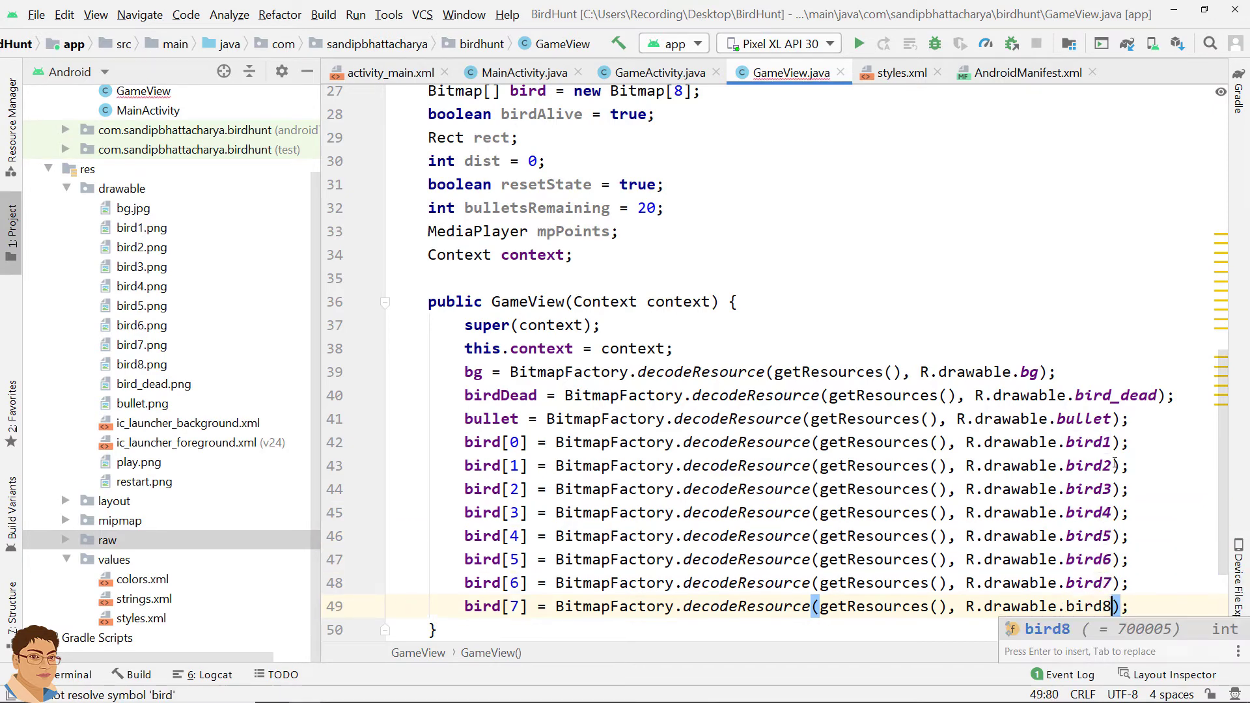
{"action": "key", "text": "Return"}
{"action": "key", "text": "shift+Return"}
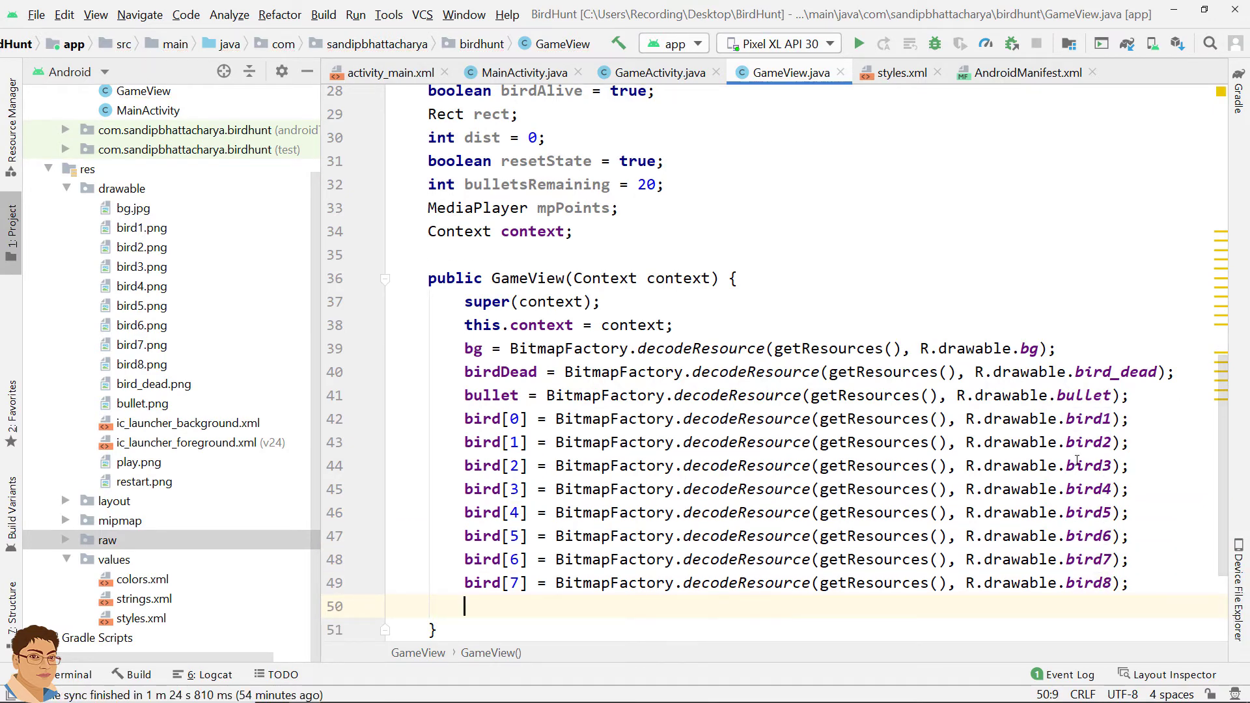
{"action": "scroll", "coordinate": [1077, 461], "scroll_direction": "down", "scroll_amount": 2}
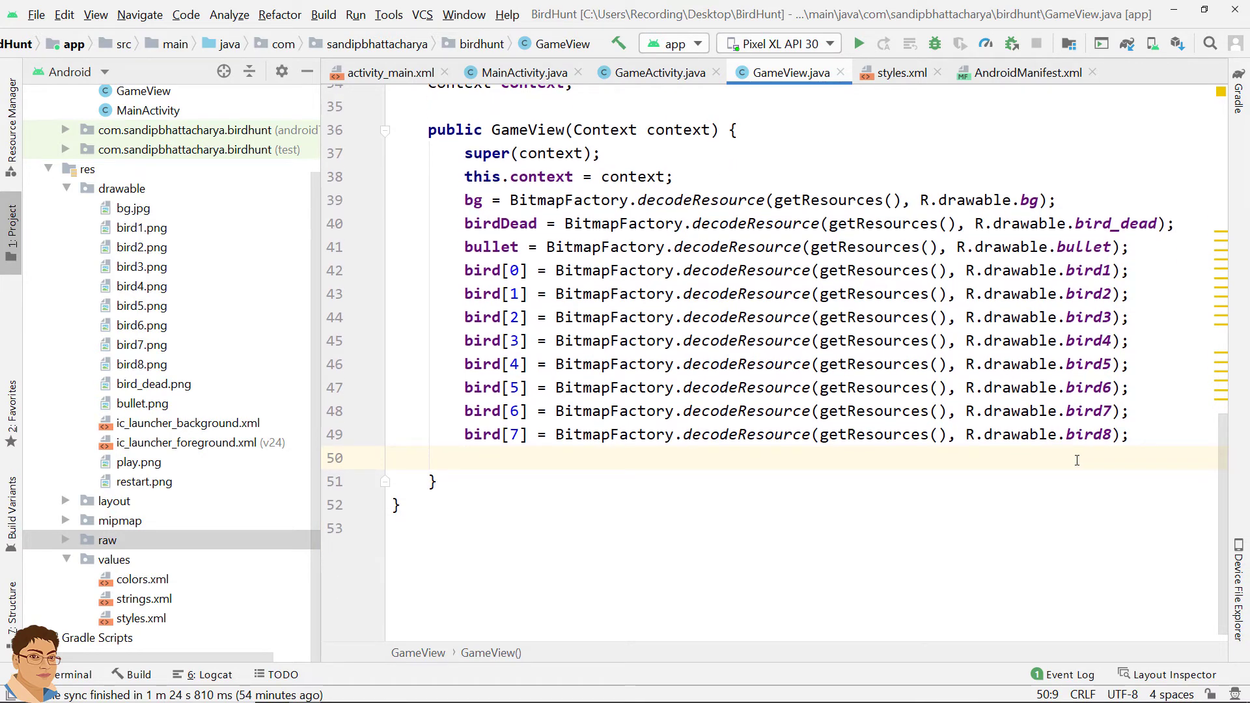
{"action": "type", "text": "Dis"}
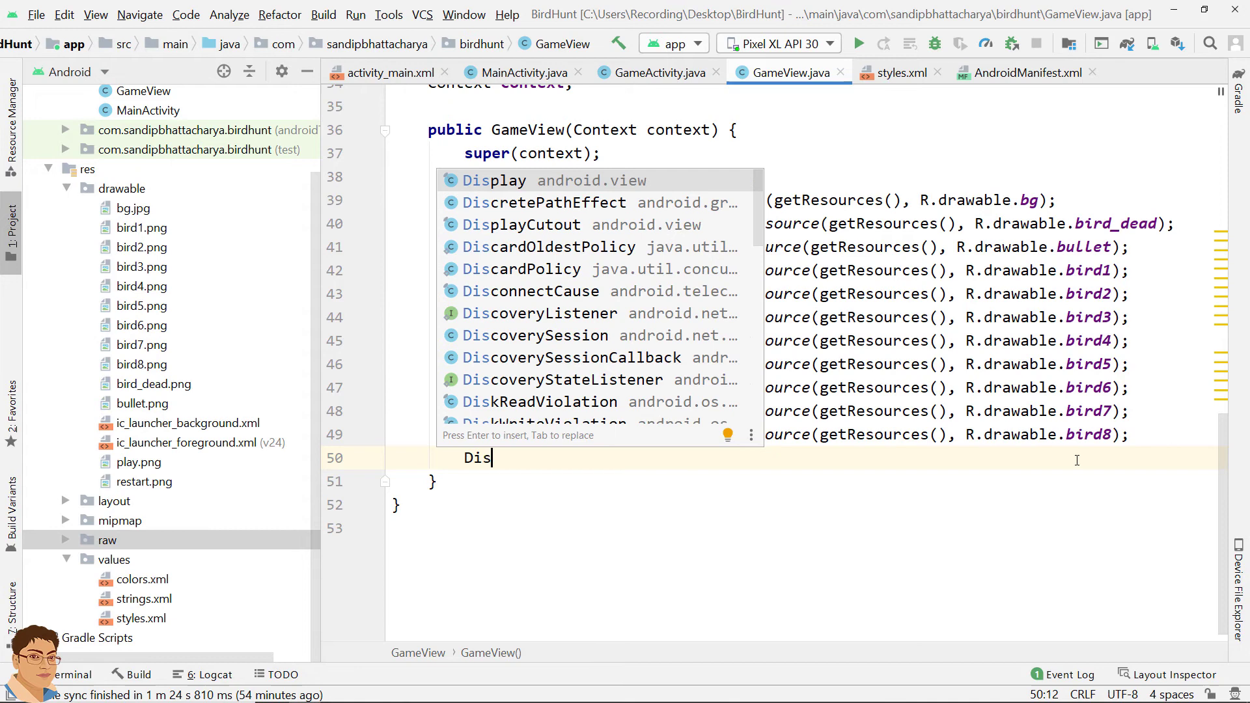
Add Display display = ((Activity)context).getWindowManager().getDefaultDisplay(); to the constructor
{"action": "key", "text": "Return"}
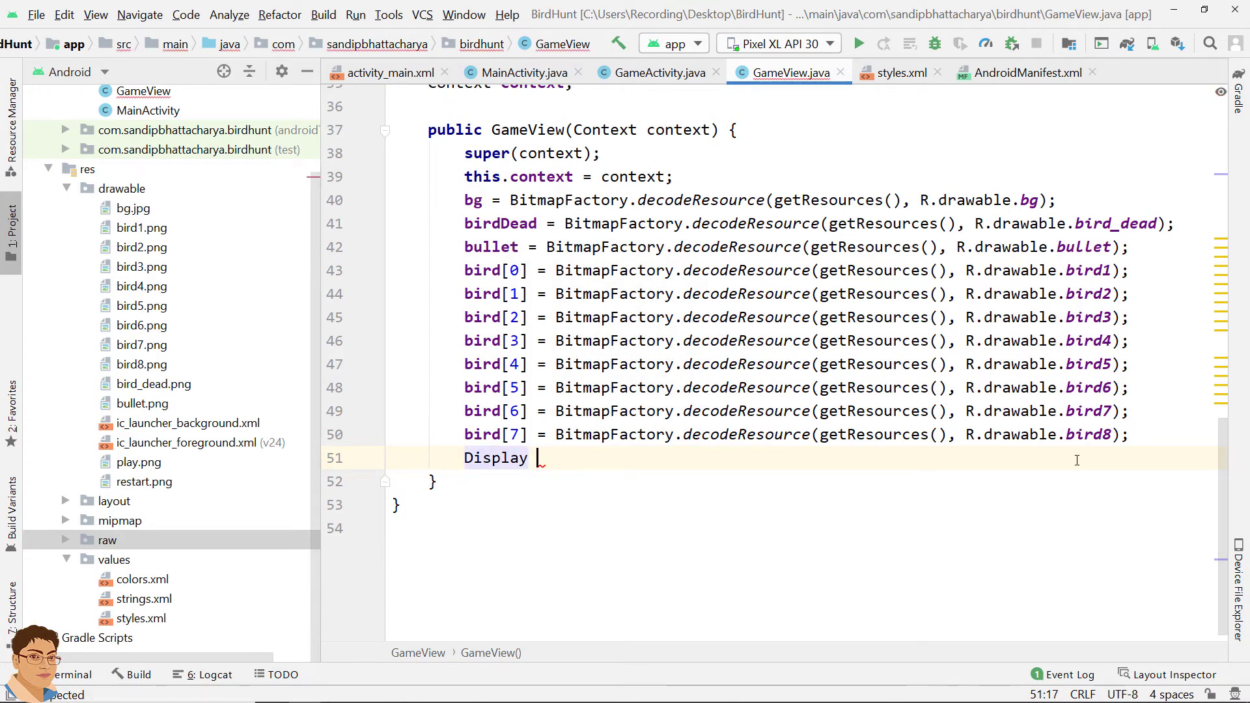
{"action": "type", "text": "d"}
{"action": "key", "text": "Return"}
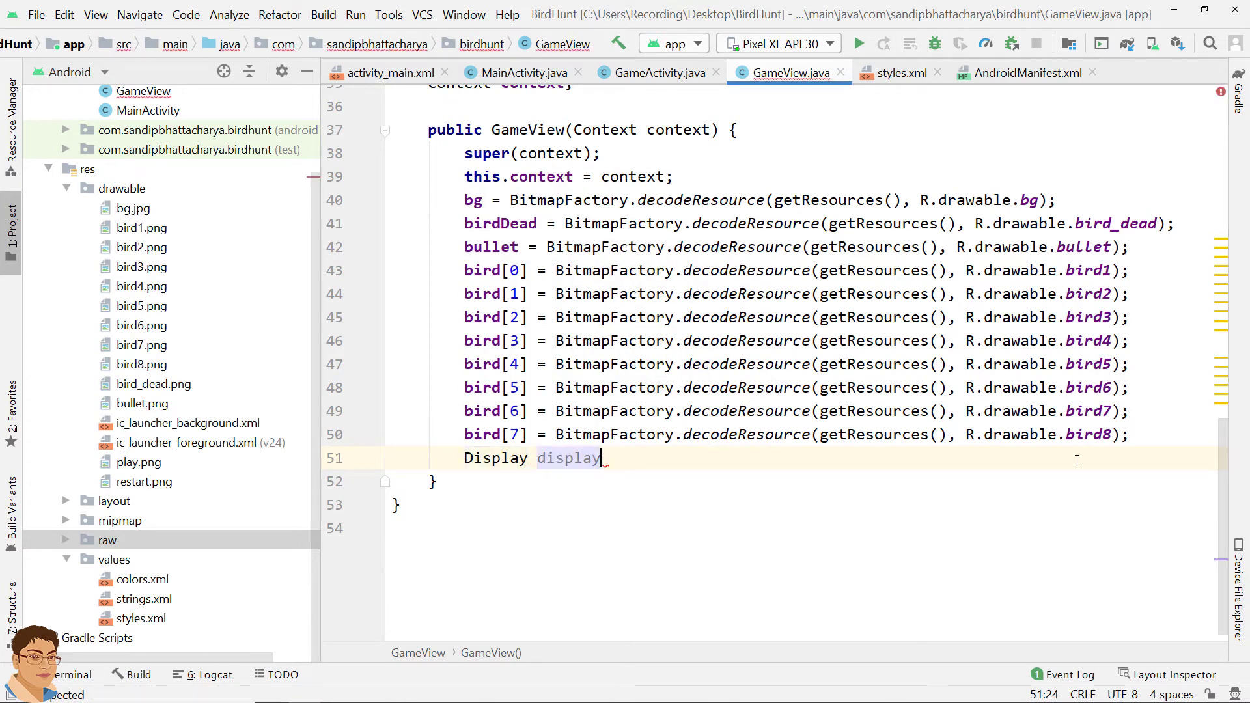
{"action": "type", "text": " = "}
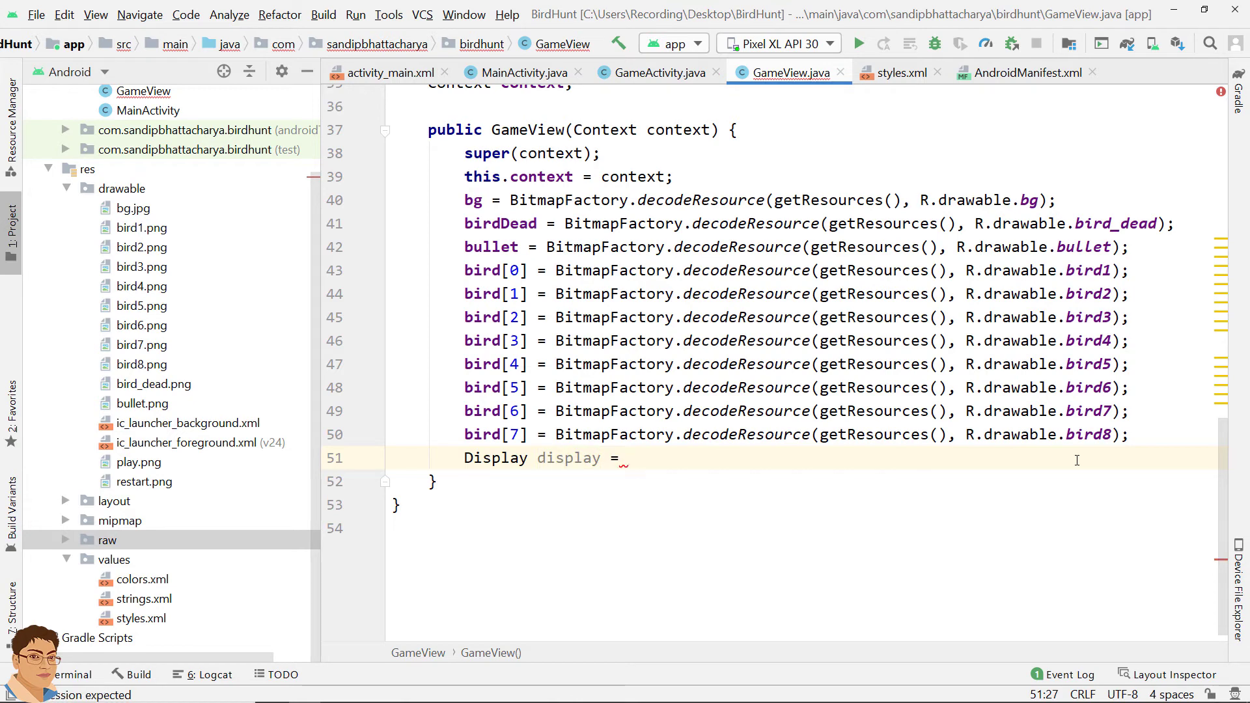
{"action": "type", "text": "co"}
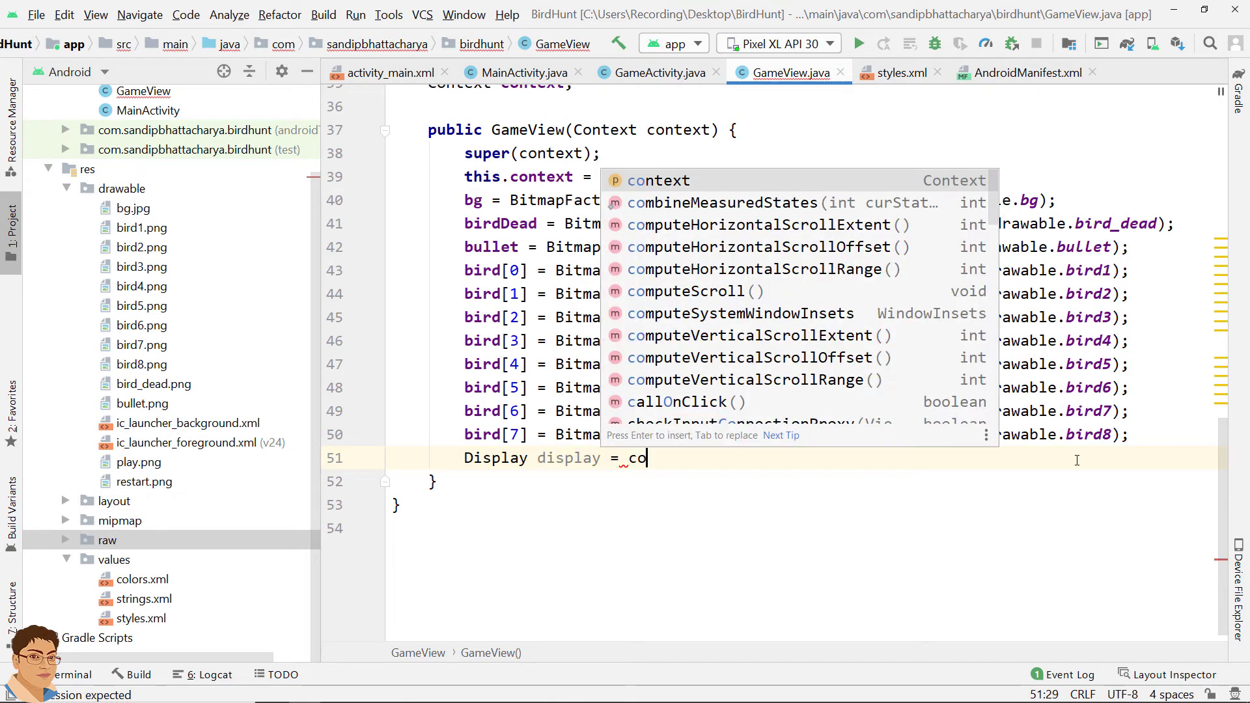
{"action": "type", "text": "nte"}
{"action": "key", "text": "Return"}
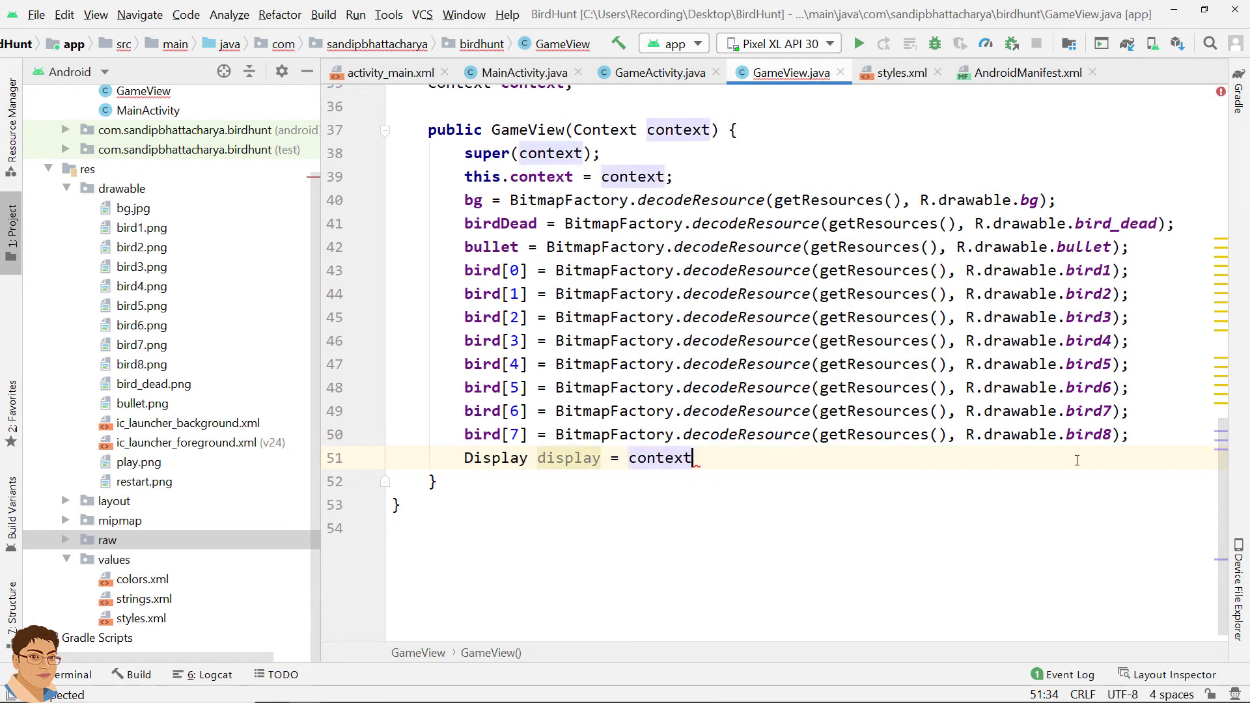
{"action": "type", "text": ")"}
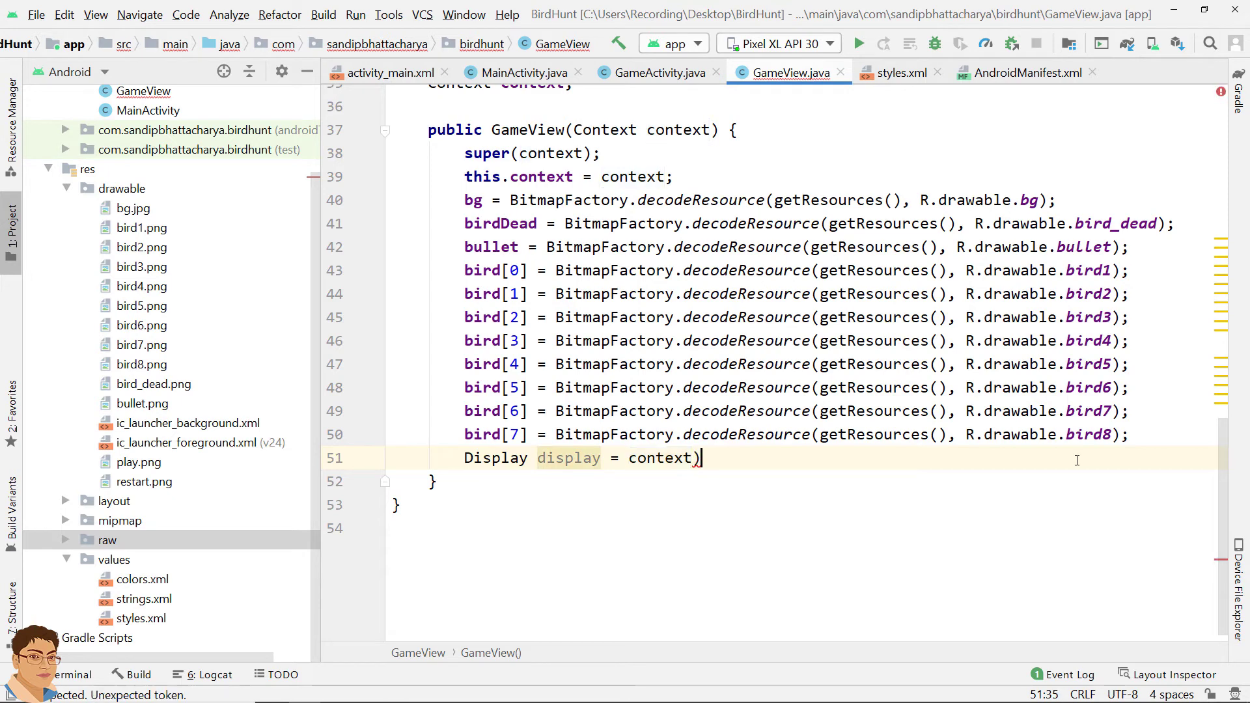
{"action": "key", "text": "Left"}
{"action": "key", "text": "Left"}
{"action": "key", "text": "Left"}
{"action": "key", "text": "Left"}
{"action": "key", "text": "Left"}
{"action": "key", "text": "Left"}
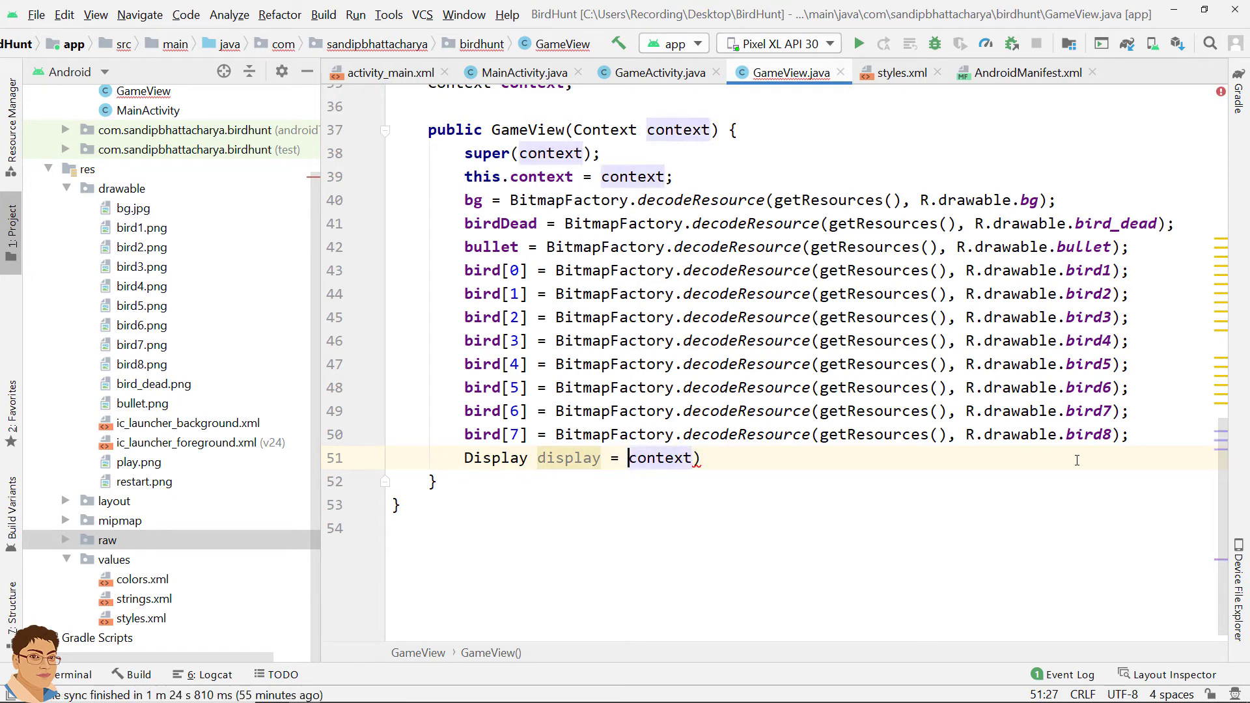
{"action": "type", "text": "("}
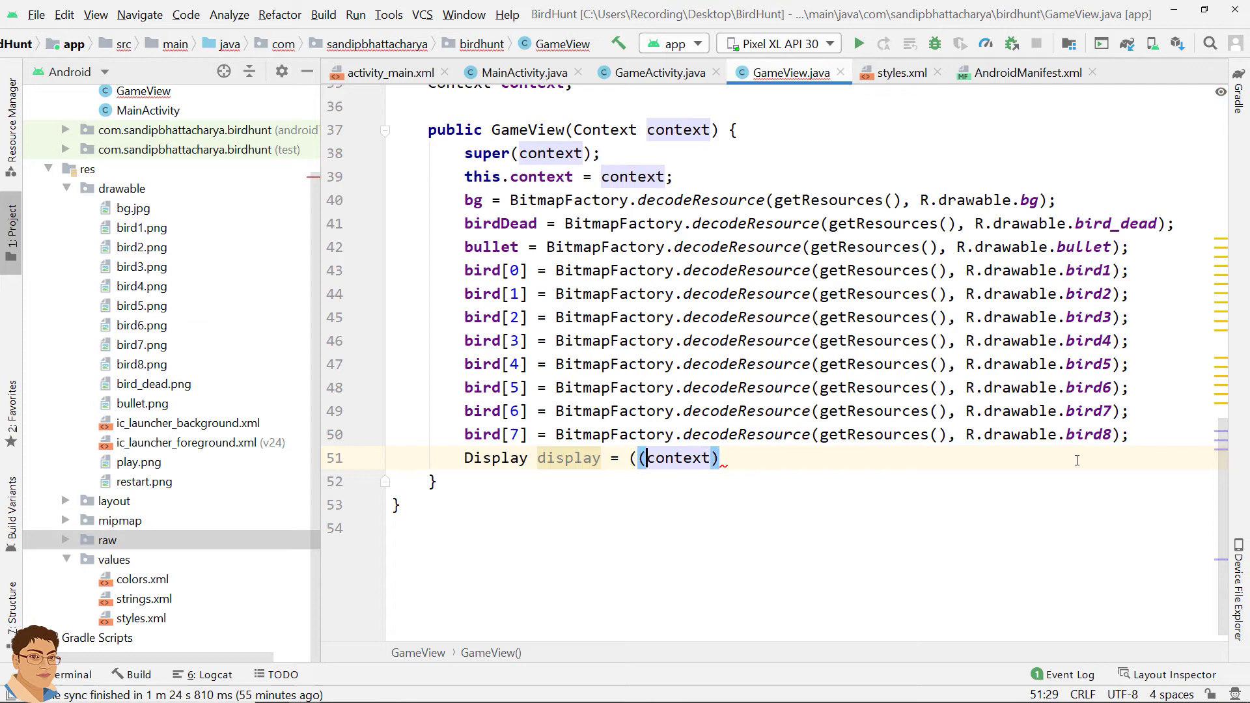
{"action": "type", "text": "("}
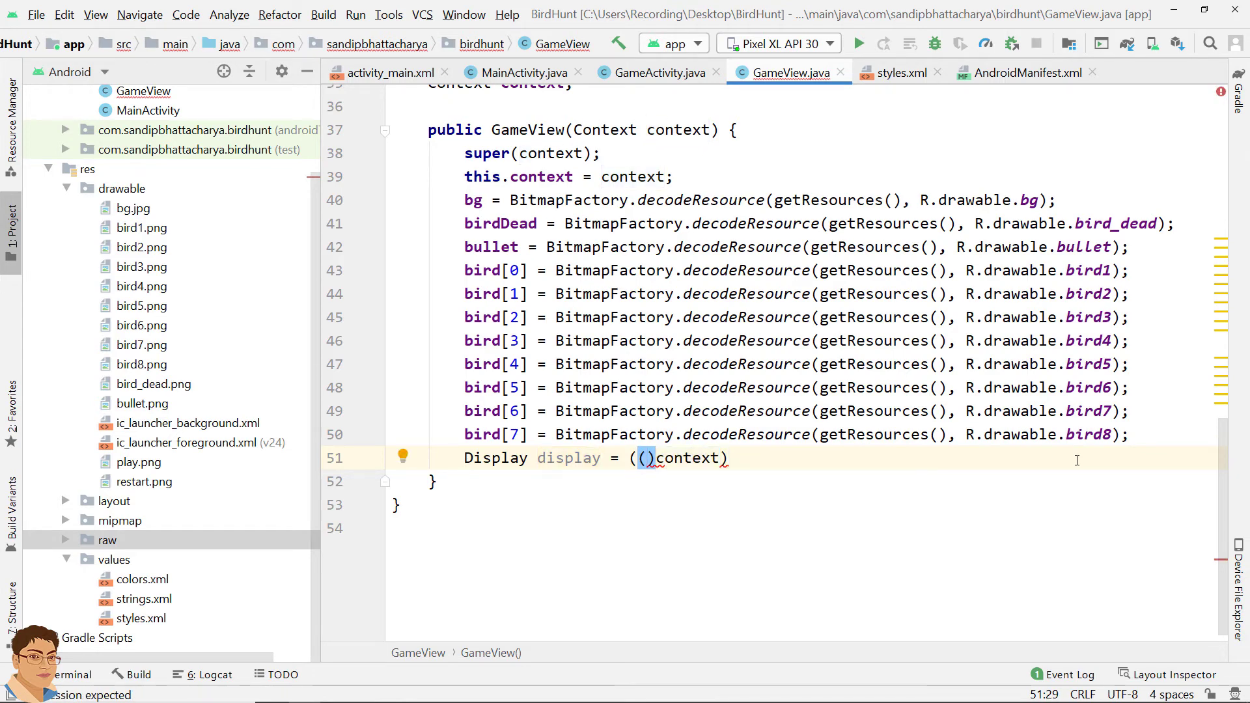
{"action": "type", "text": "Activi"}
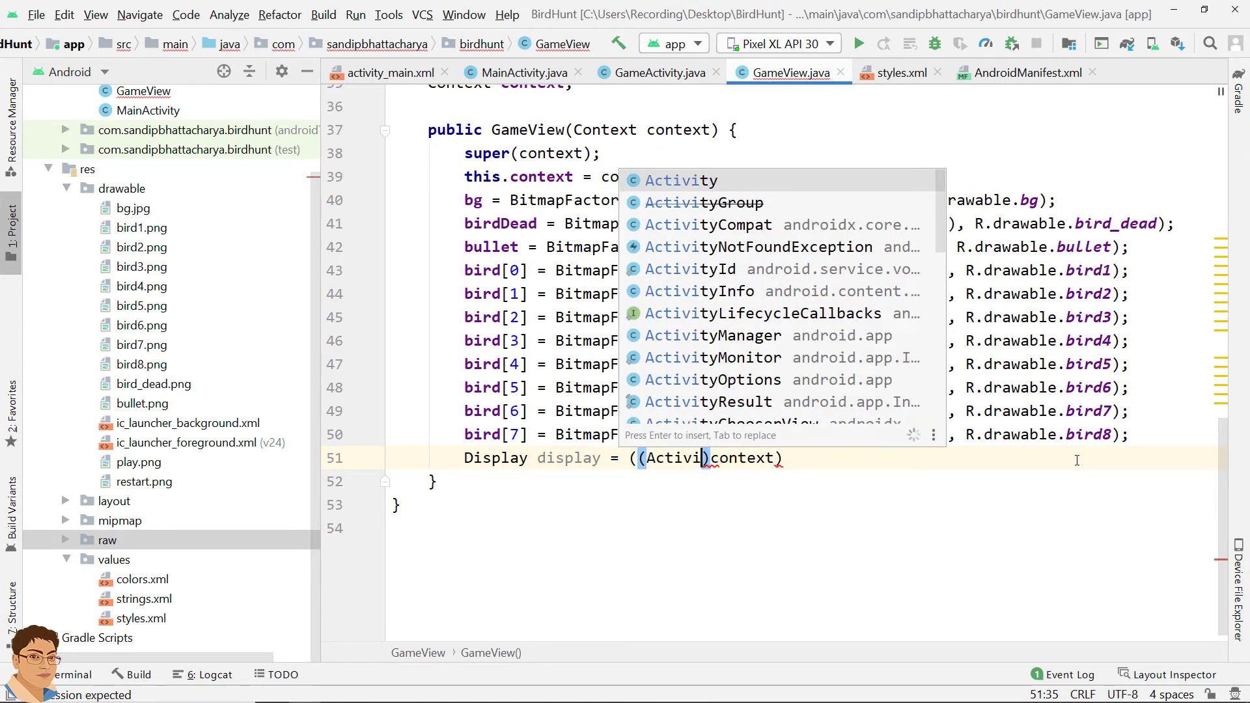
{"action": "type", "text": "ty"}
{"action": "key", "text": "Return"}
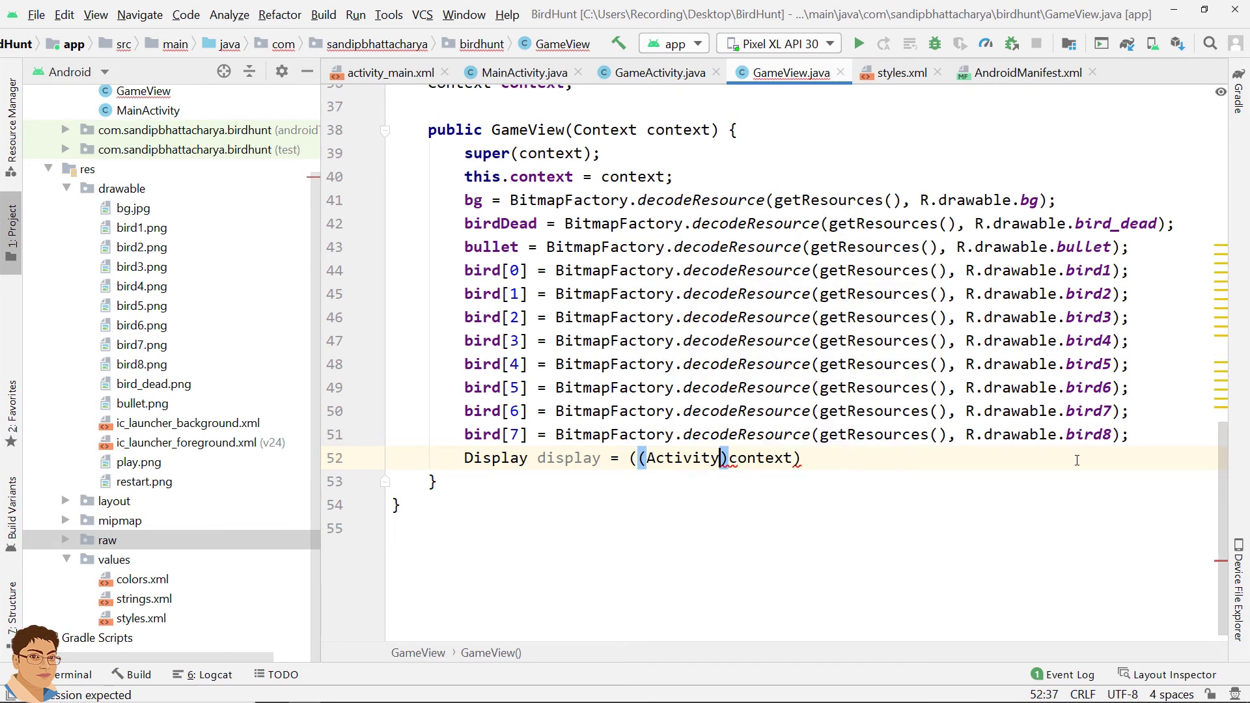
{"action": "key", "text": "Right"}
{"action": "key", "text": "Right"}
{"action": "key", "text": "Right"}
{"action": "key", "text": "Right"}
{"action": "key", "text": "Right"}
{"action": "key", "text": "Right"}
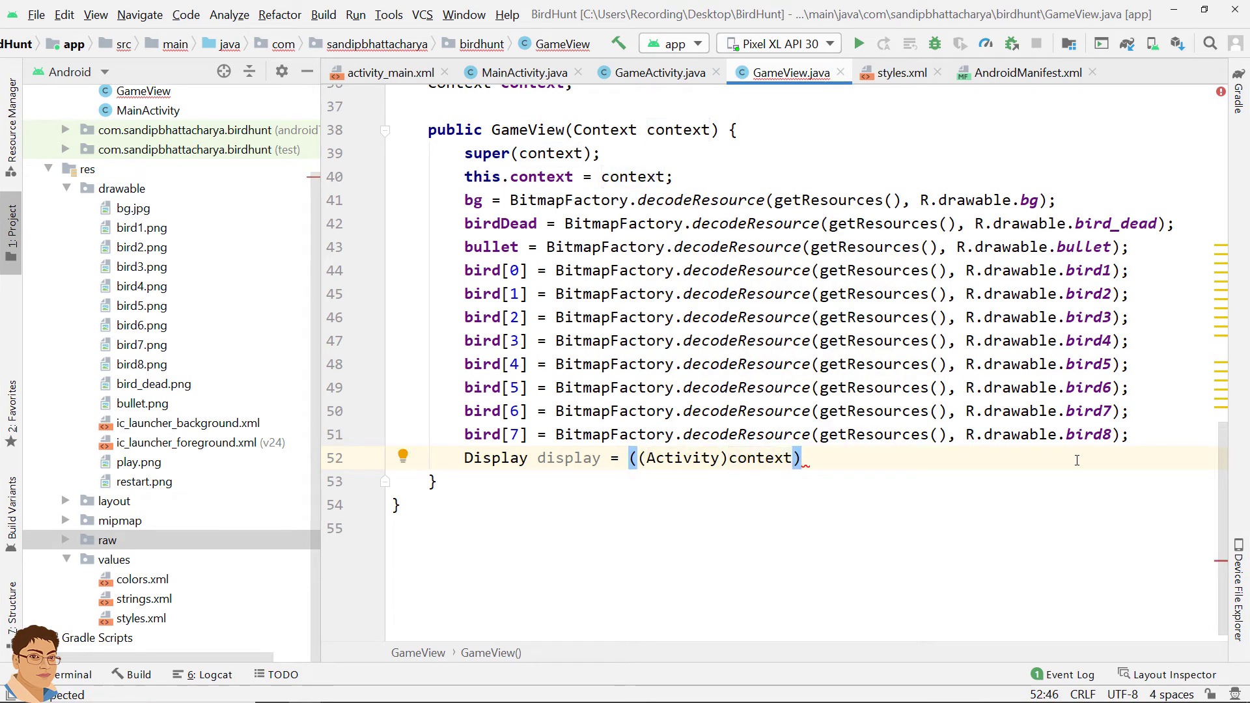
{"action": "type", "text": "."}
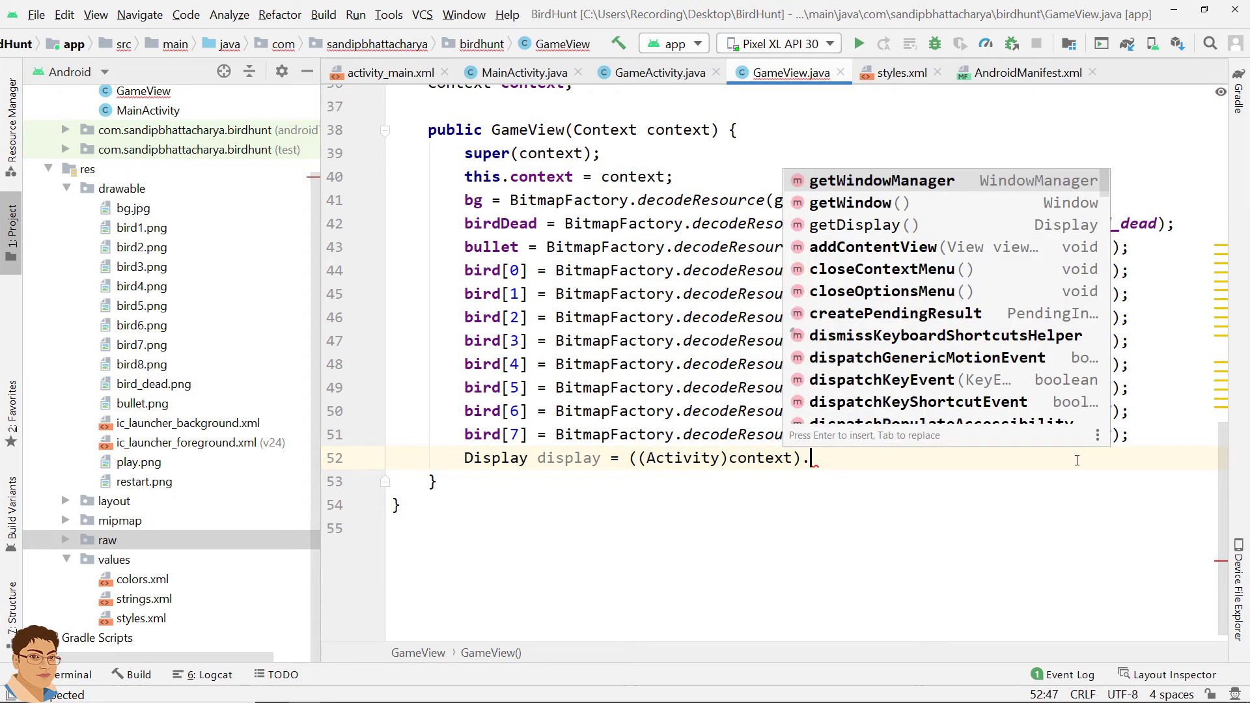
{"action": "type", "text": "getWin"}
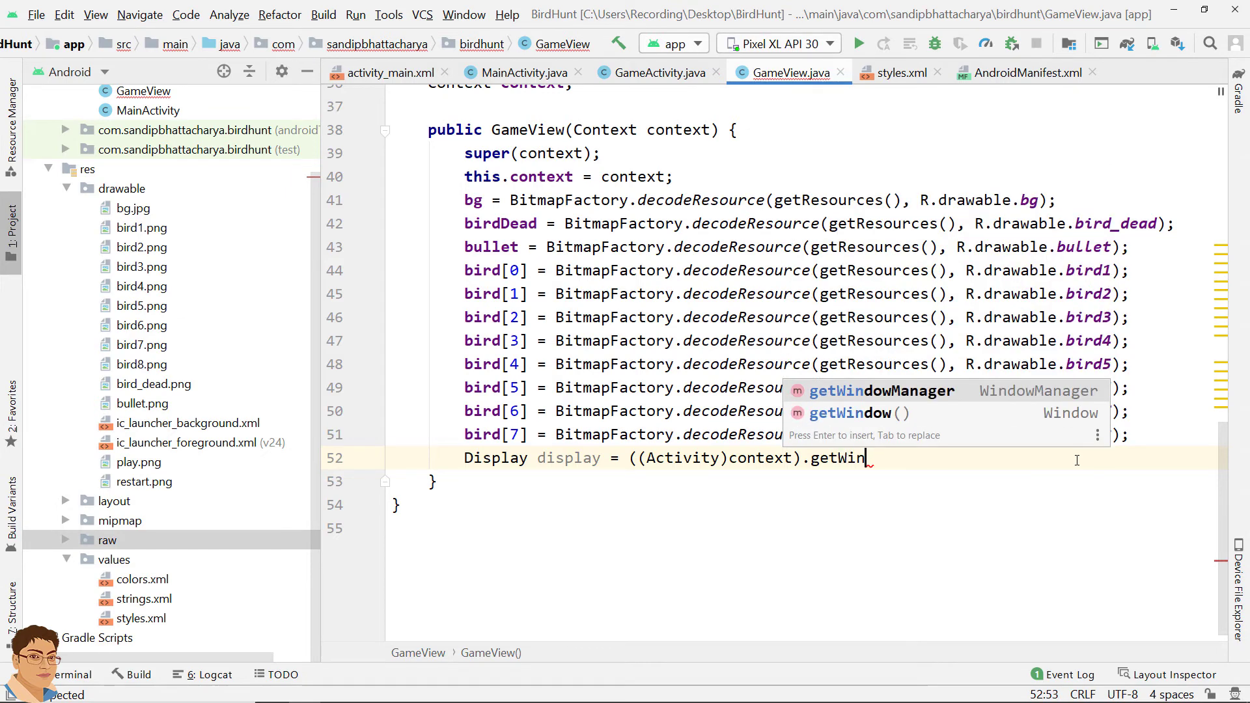
{"action": "type", "text": "dowM"}
{"action": "key", "text": "Return"}
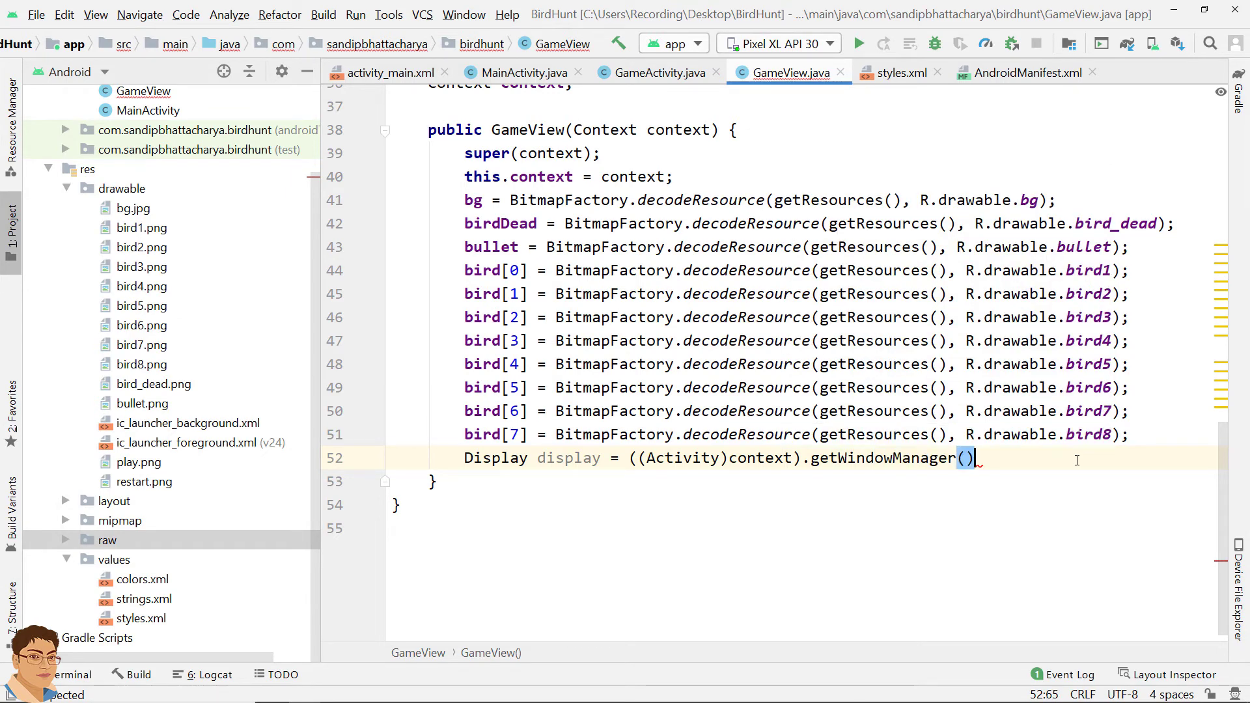
{"action": "type", "text": "."}
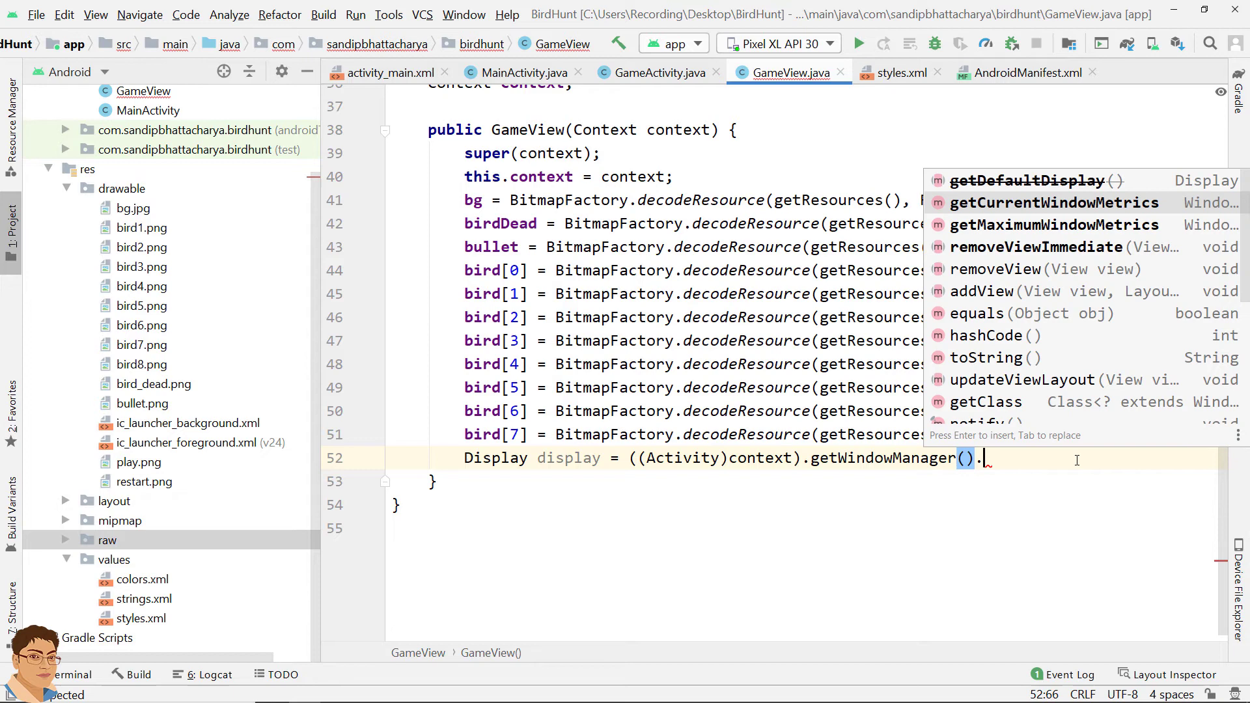
{"action": "type", "text": "get"}
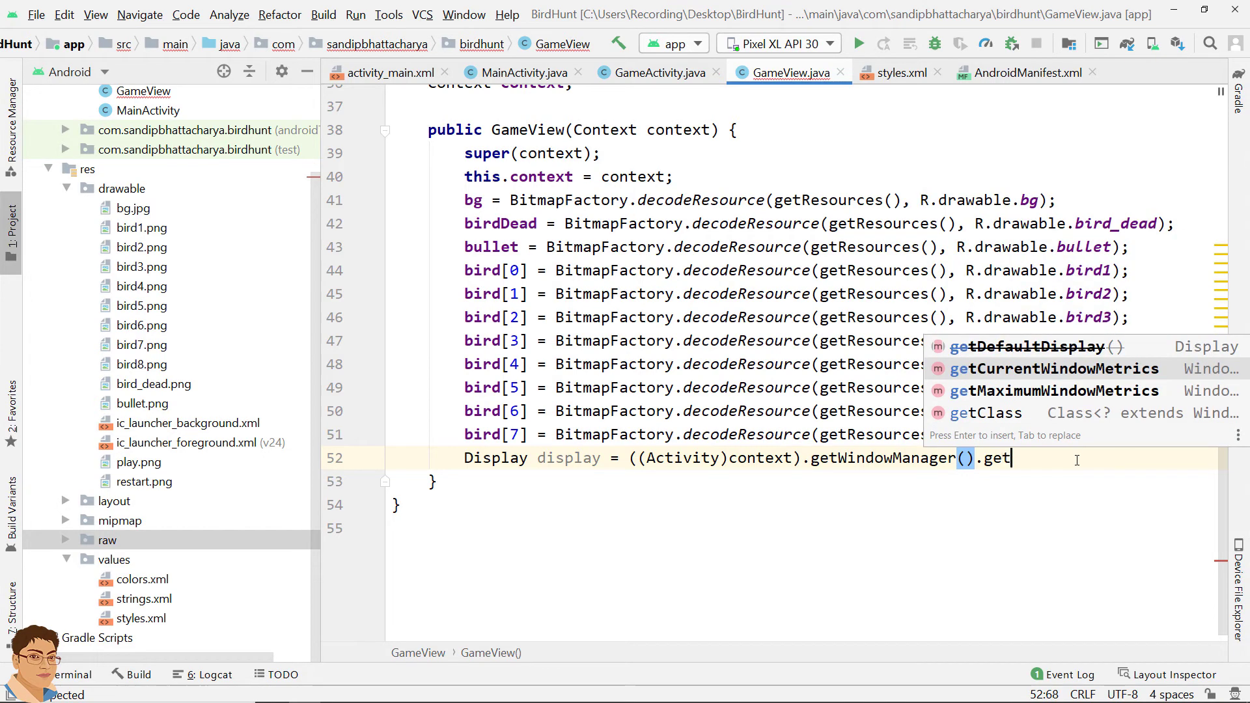
{"action": "type", "text": "Defaul"}
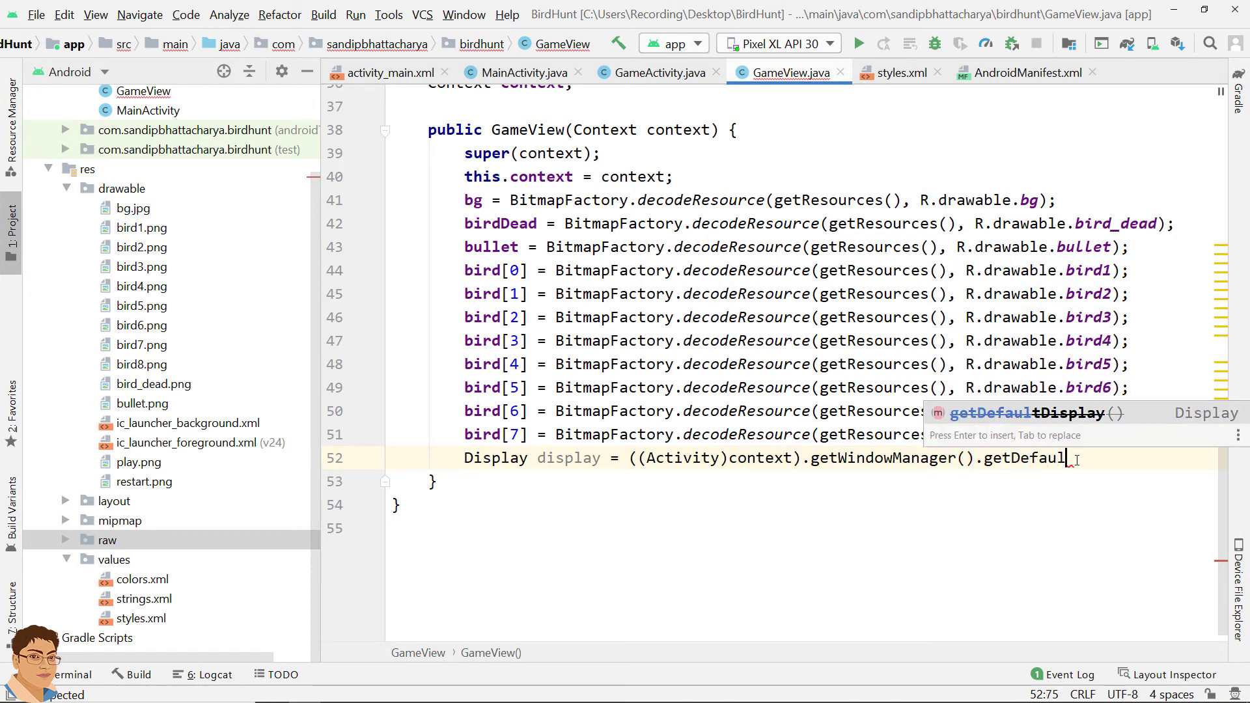
{"action": "key", "text": "Return"}
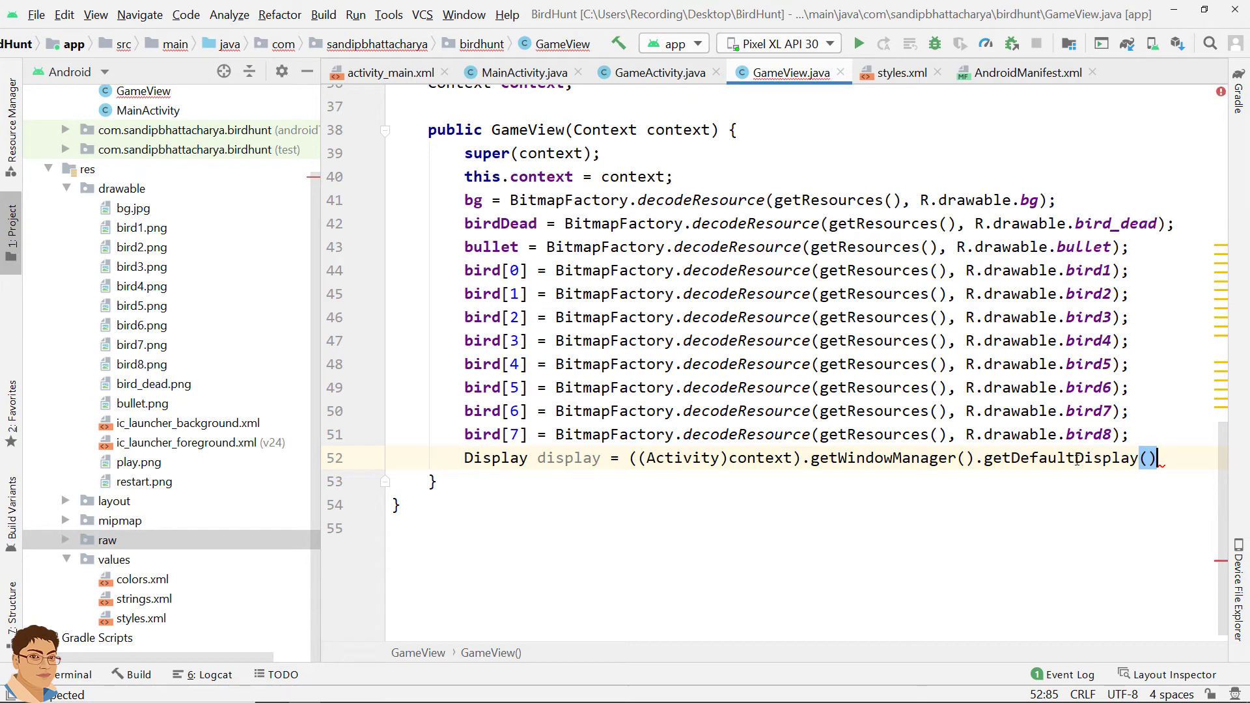
{"action": "type", "text": ";"}
{"action": "key", "text": "Return"}
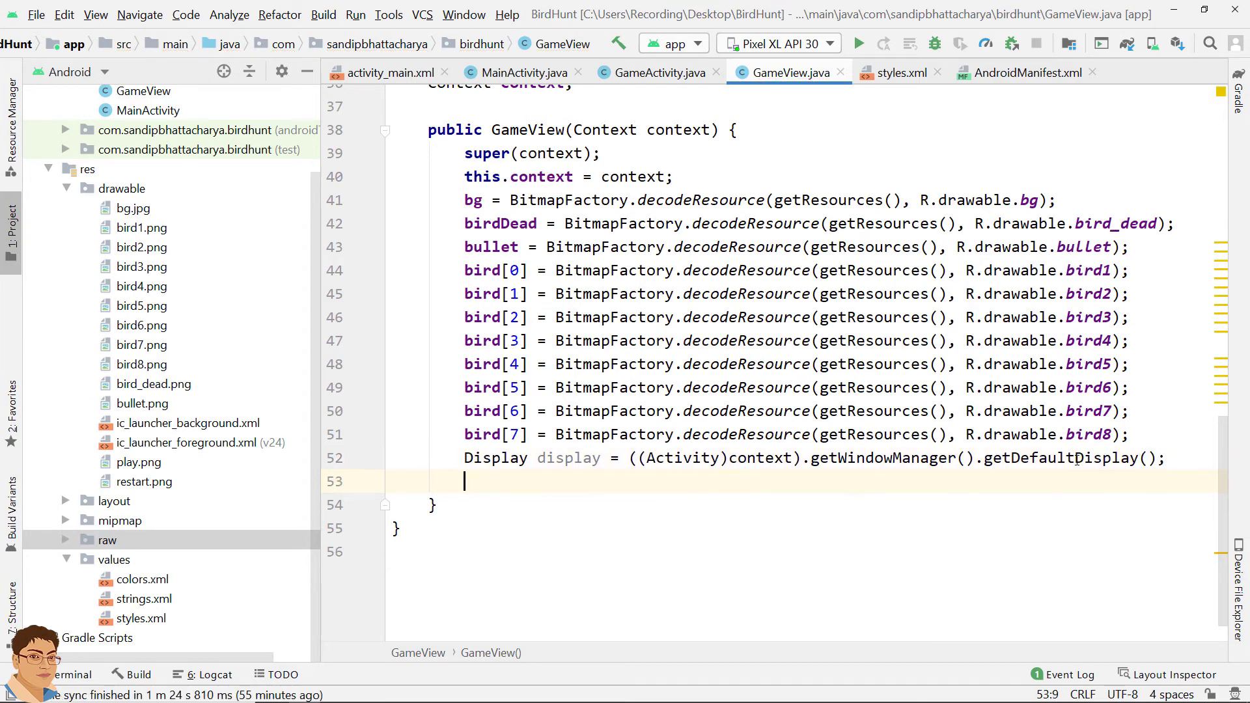
{"action": "type", "text": "Poin"}
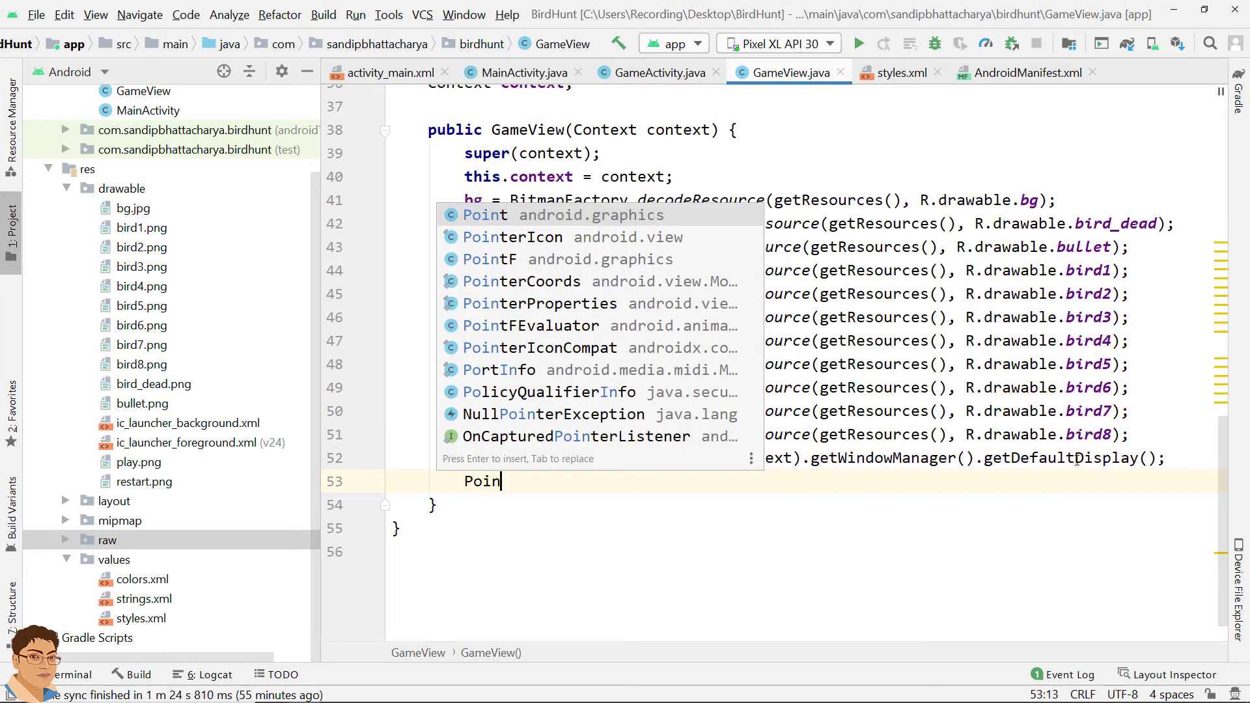
{"action": "type", "text": "t"}
Declare a Point size and fill it with display.getSize(size)
{"action": "key", "text": "Return"}
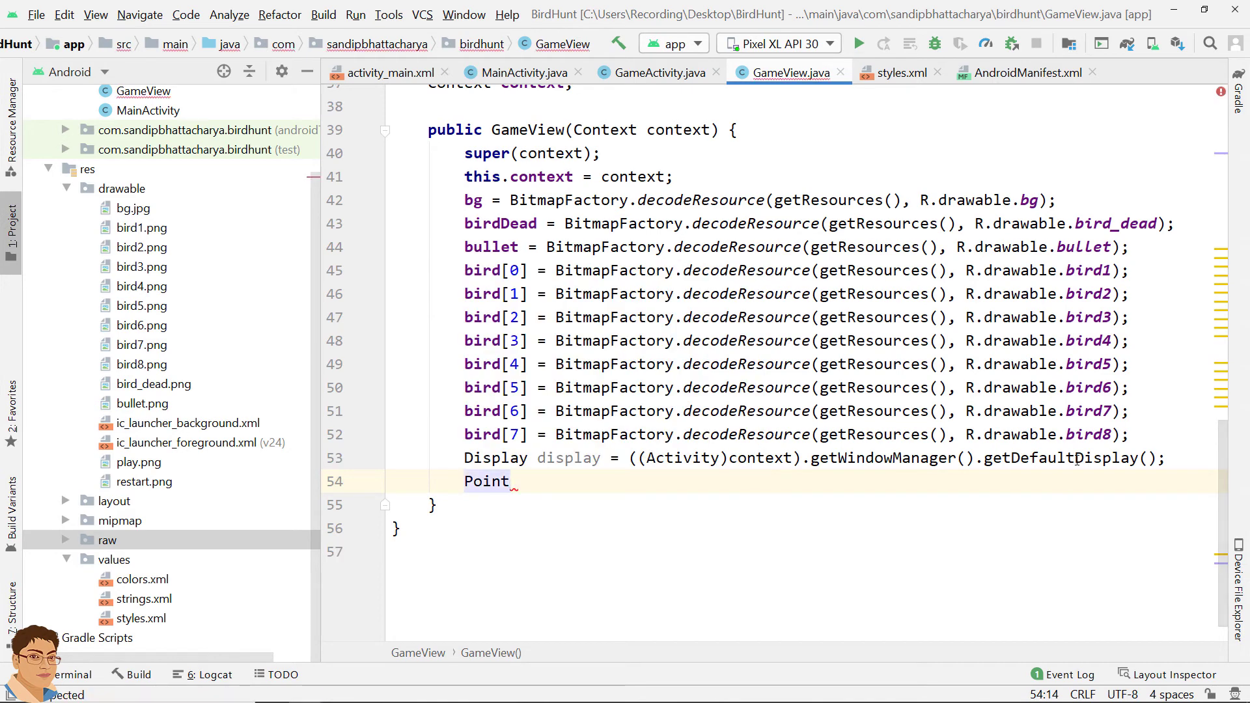
{"action": "type", "text": "siz"}
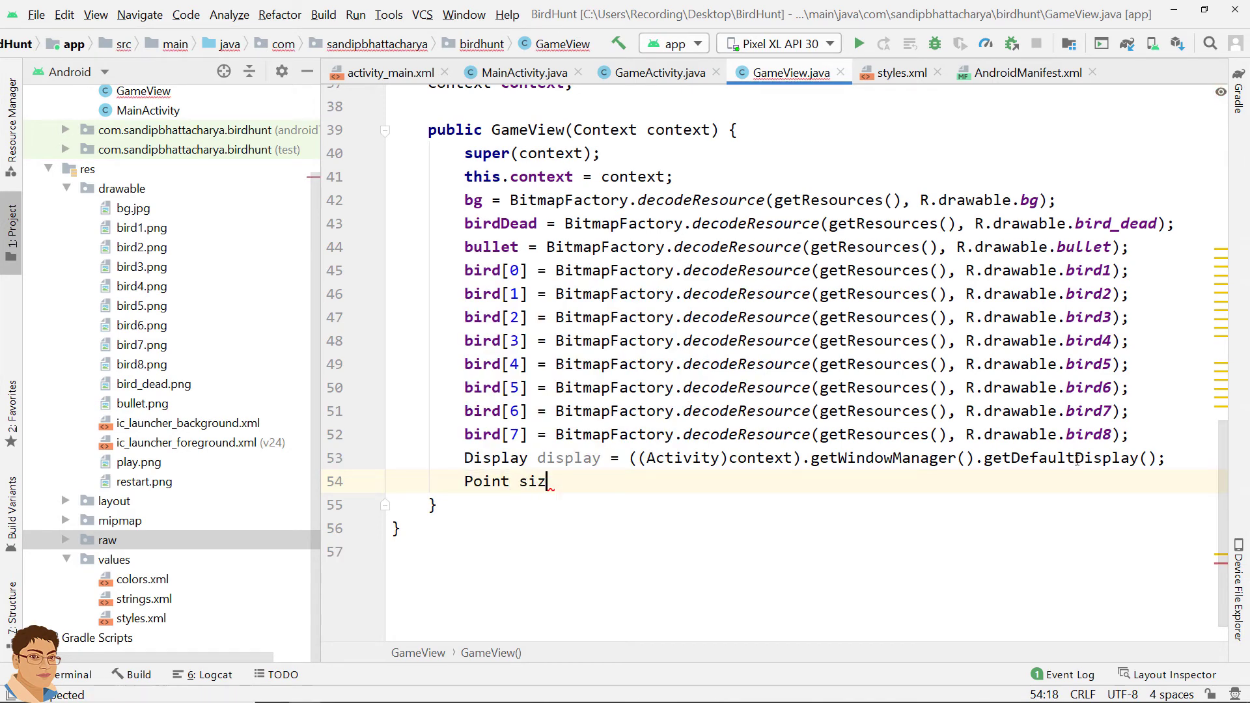
{"action": "type", "text": "e = ne"}
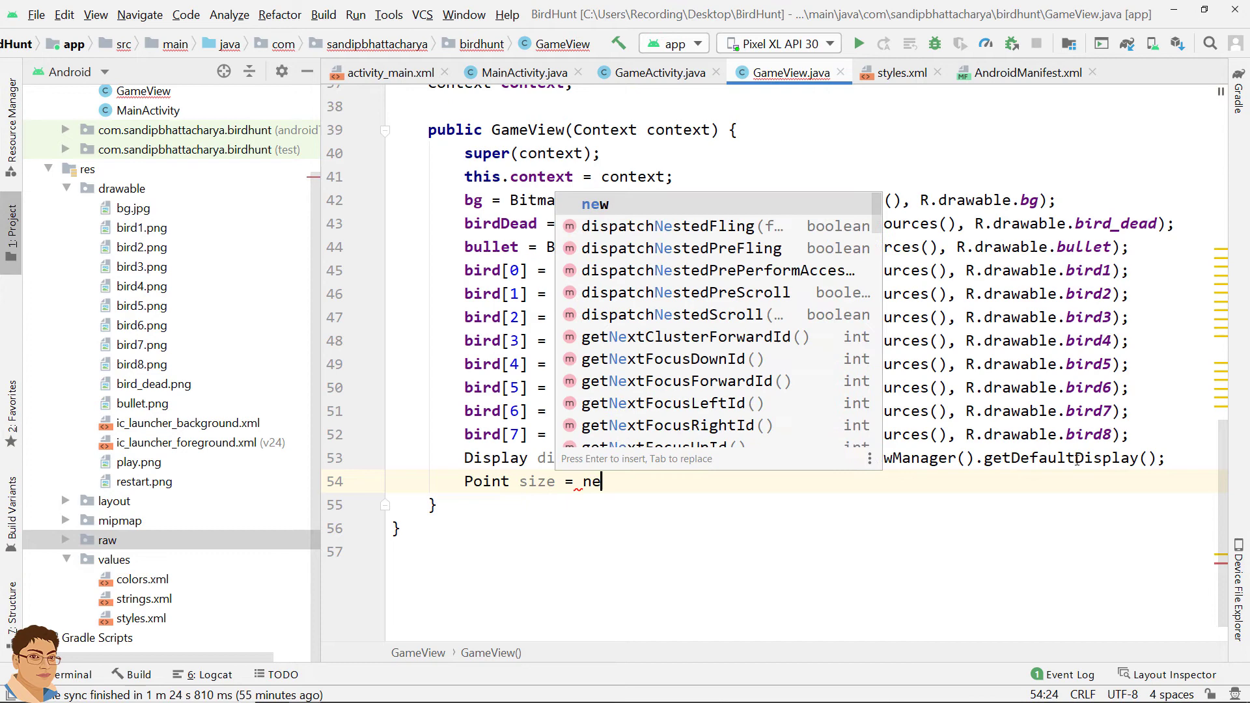
{"action": "type", "text": "w Point"}
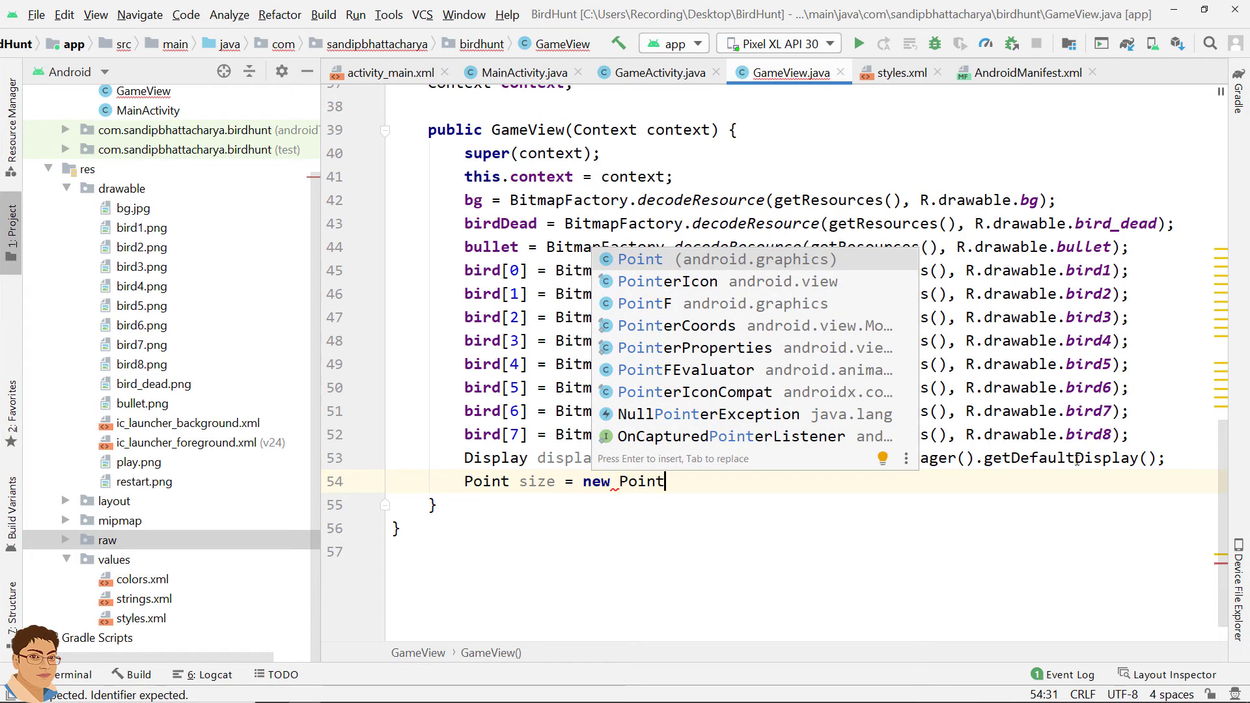
{"action": "type", "text": "();"}
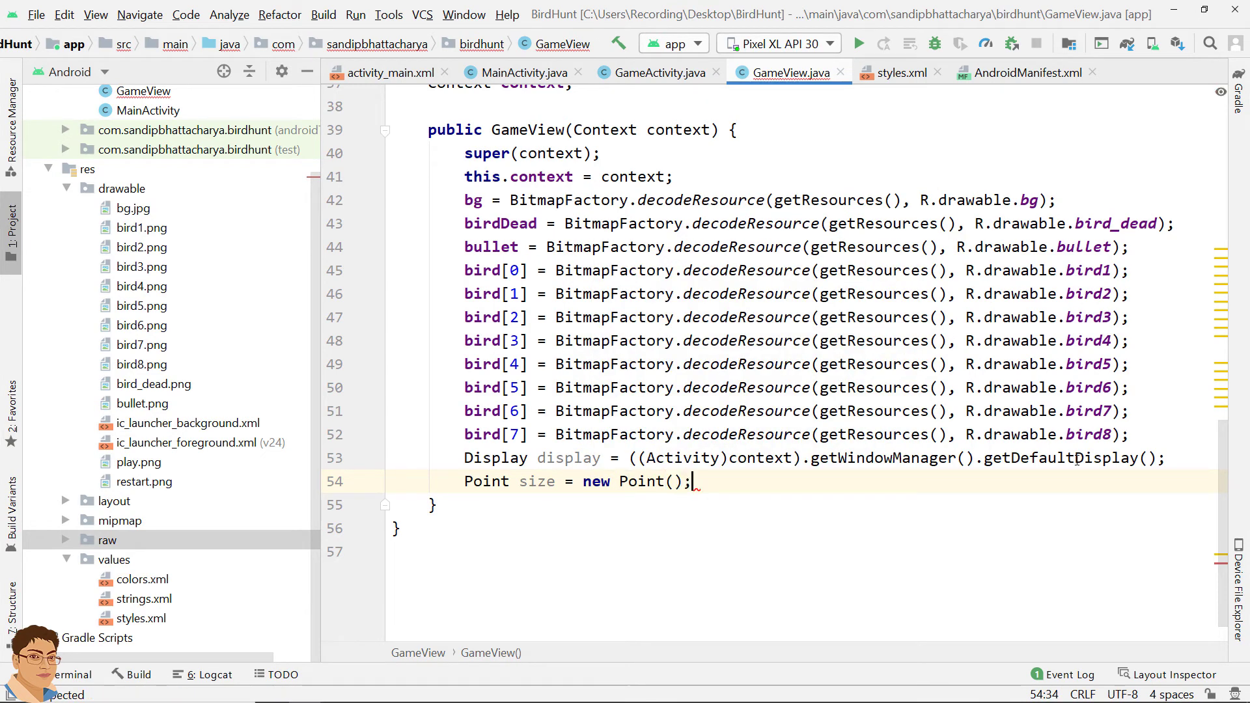
{"action": "key", "text": "Return"}
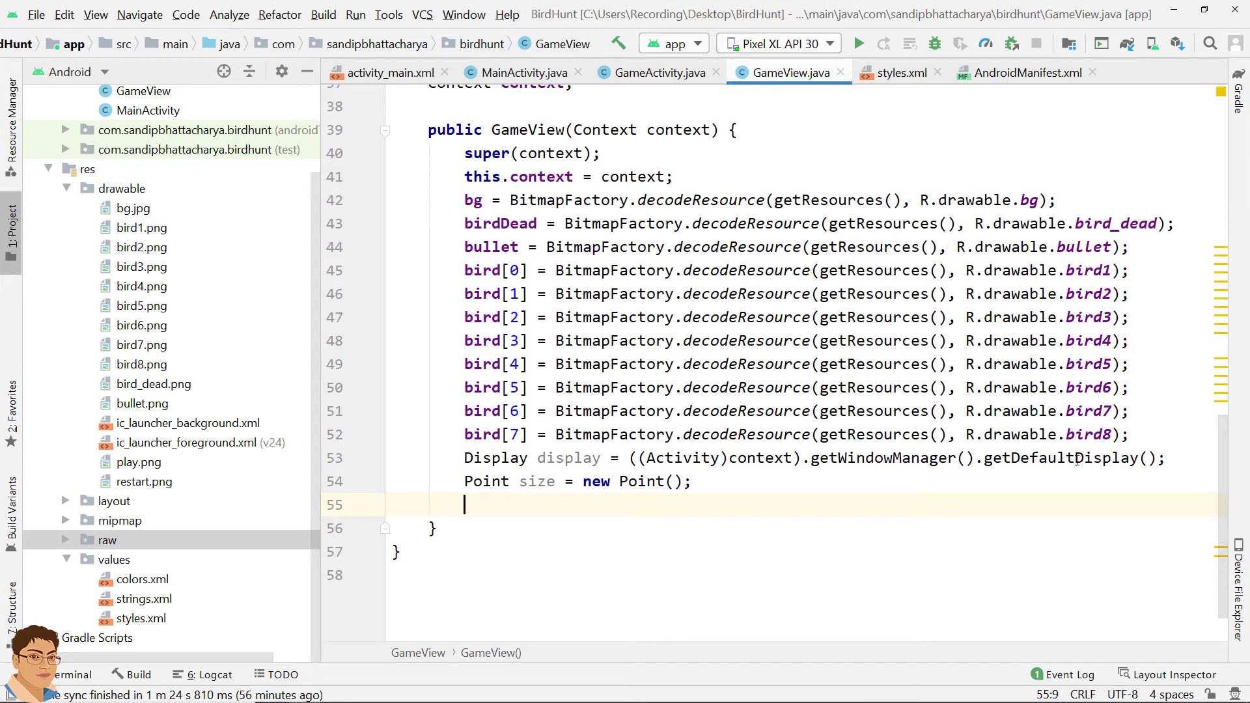
{"action": "type", "text": "dis"}
{"action": "key", "text": "Return"}
{"action": "type", "text": "display."}
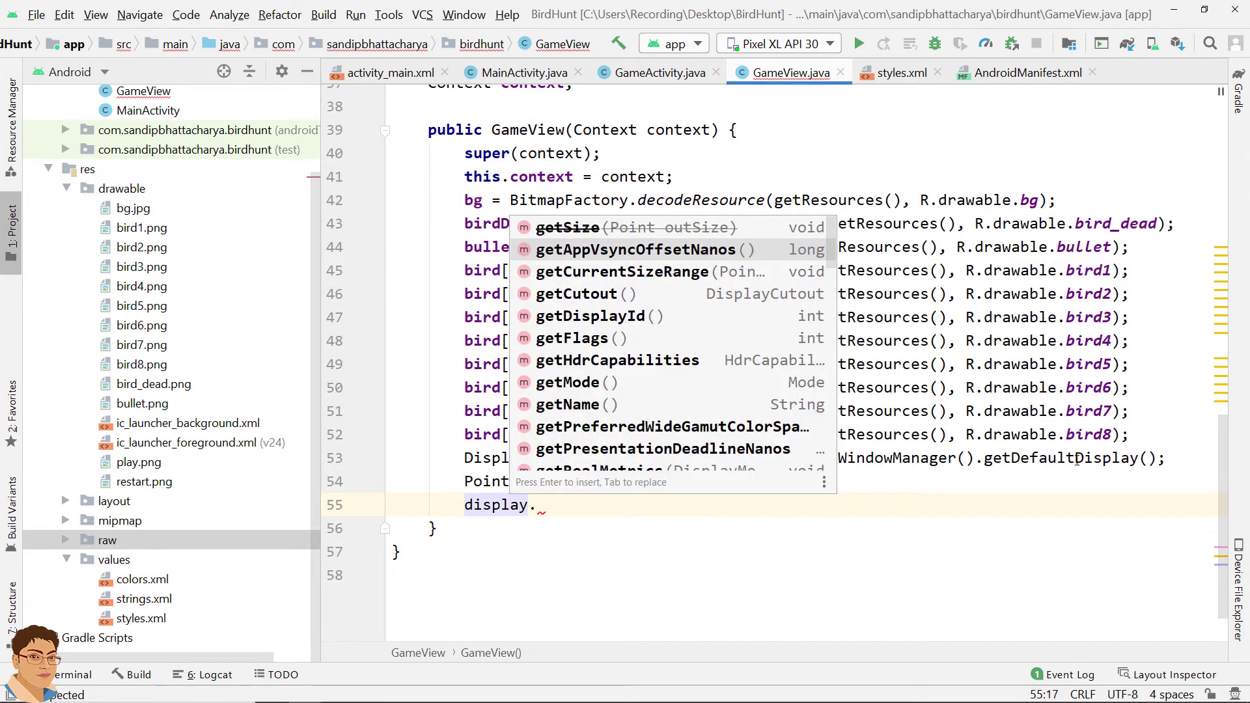
{"action": "type", "text": "get"}
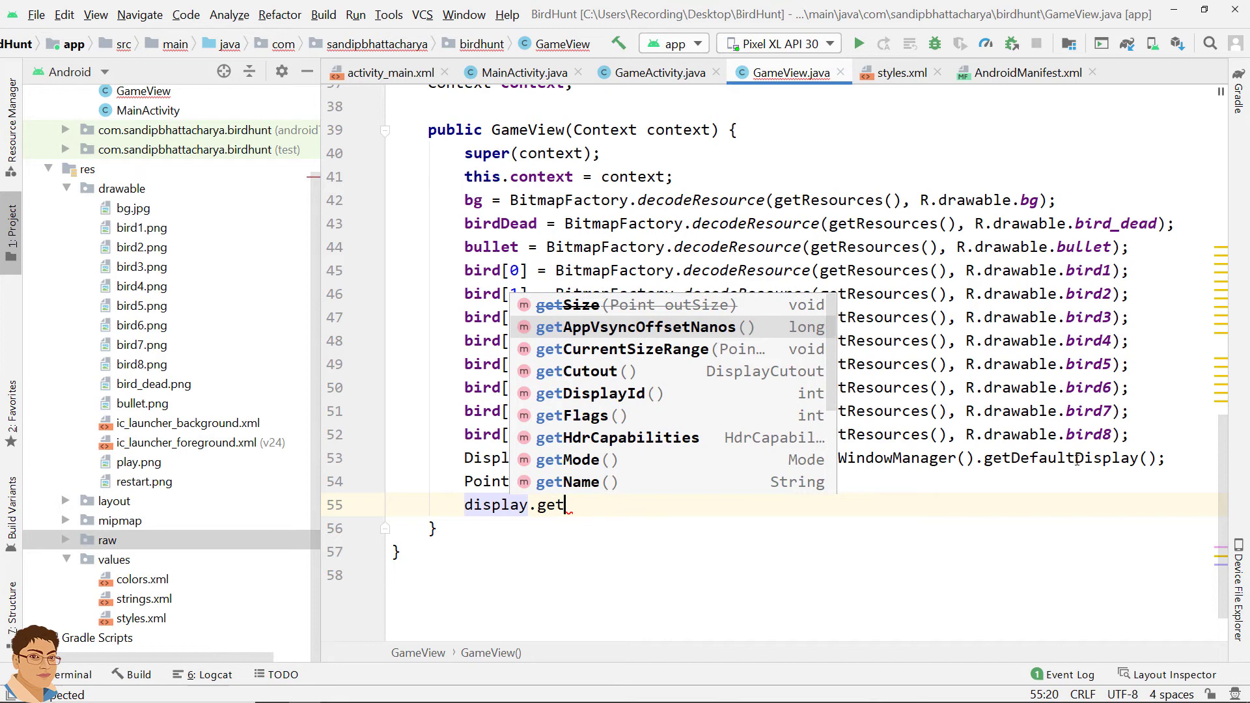
{"action": "type", "text": "S"}
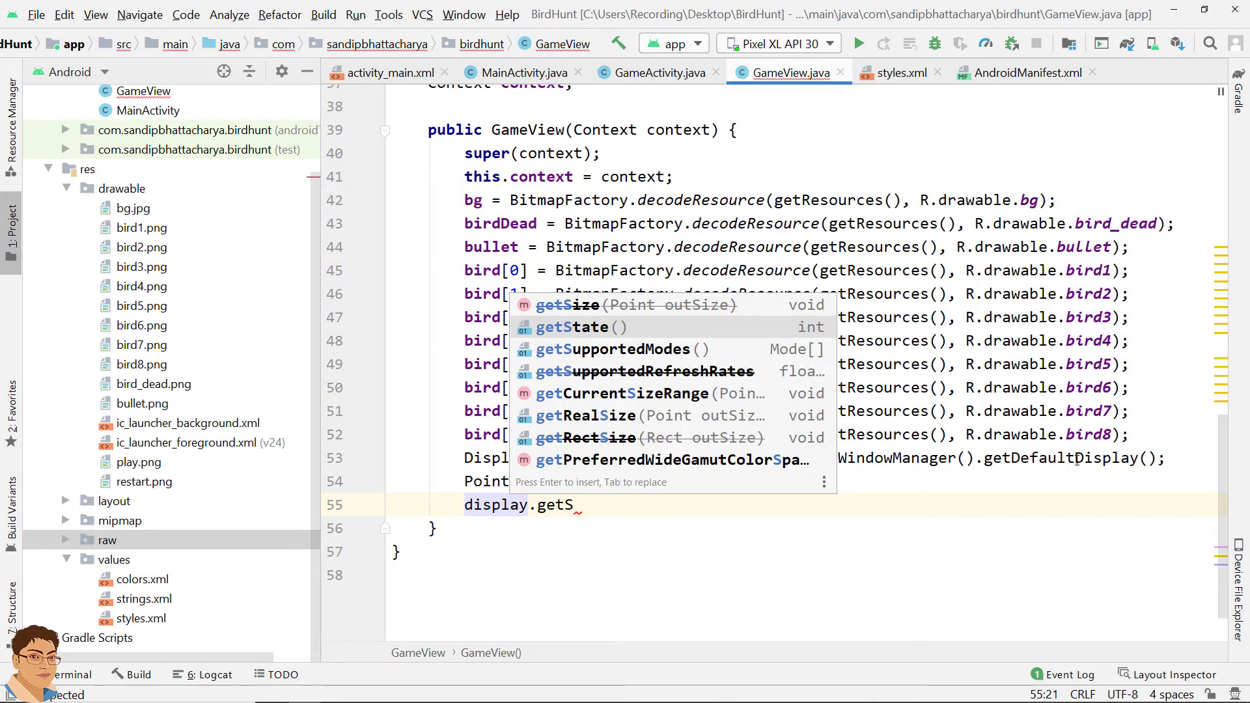
{"action": "key", "text": "Up"}
{"action": "key", "text": "Return"}
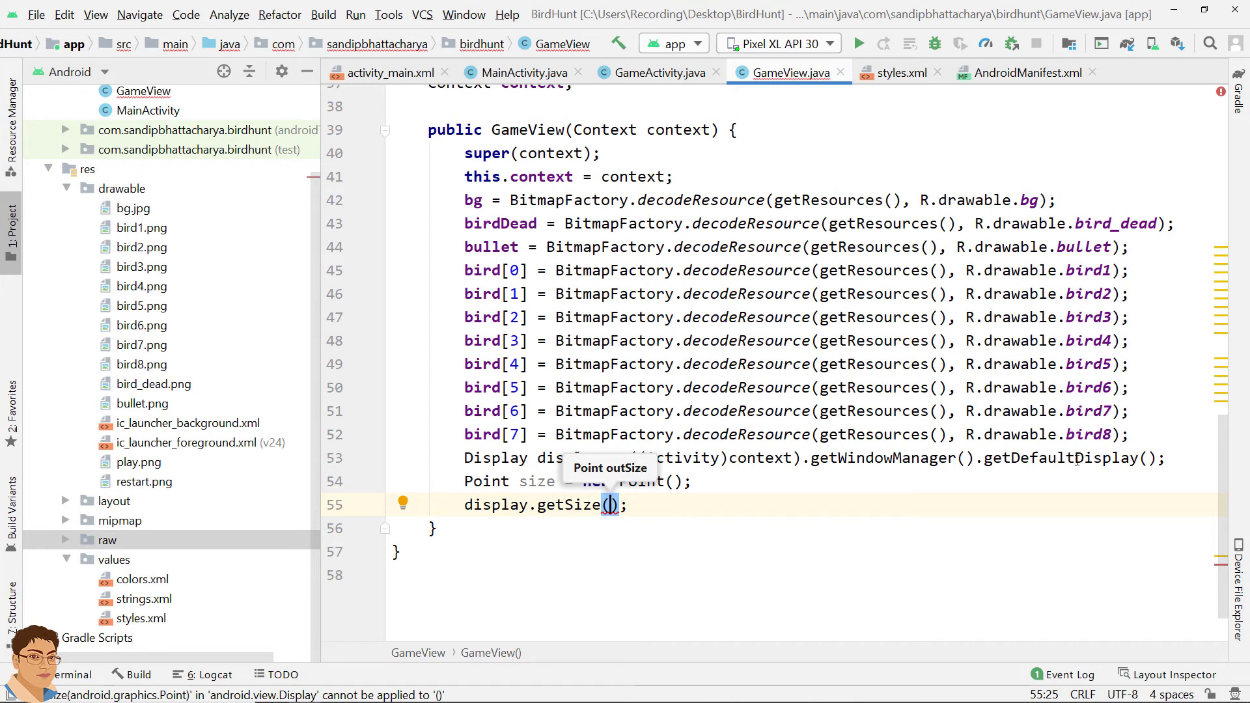
{"action": "type", "text": "si"}
{"action": "key", "text": "Return"}
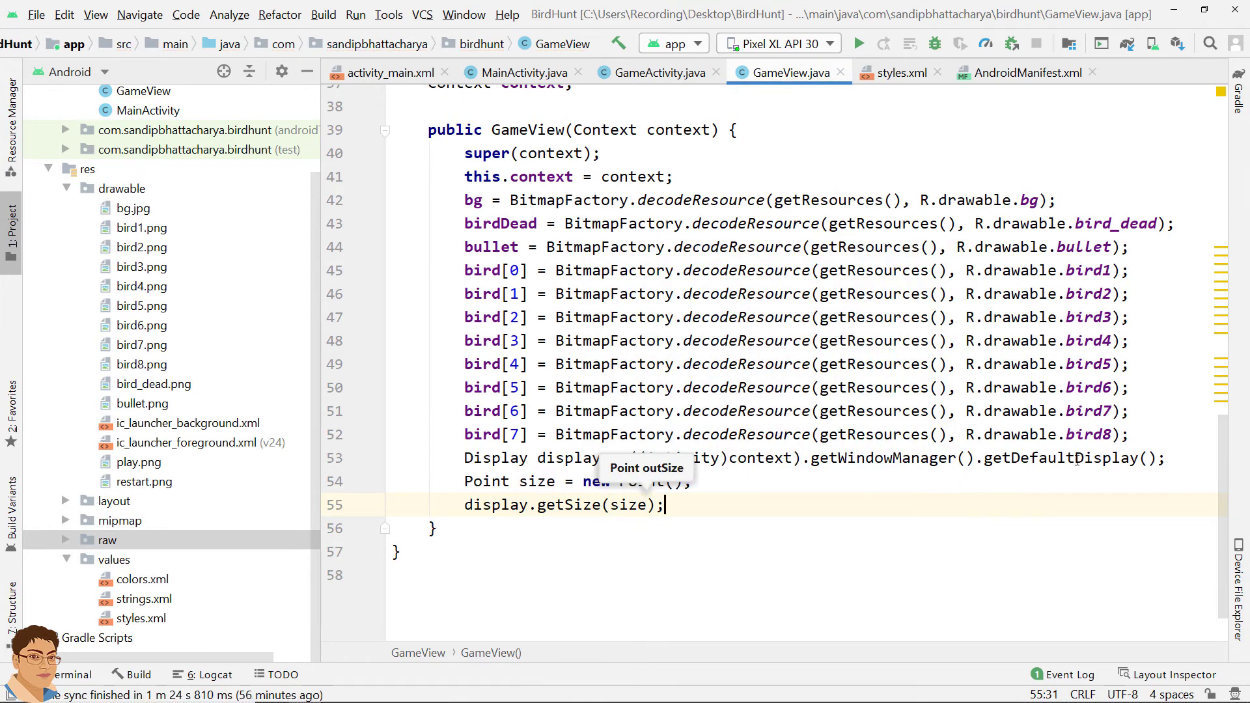
{"action": "key", "text": "End"}
{"action": "key", "text": "Return"}
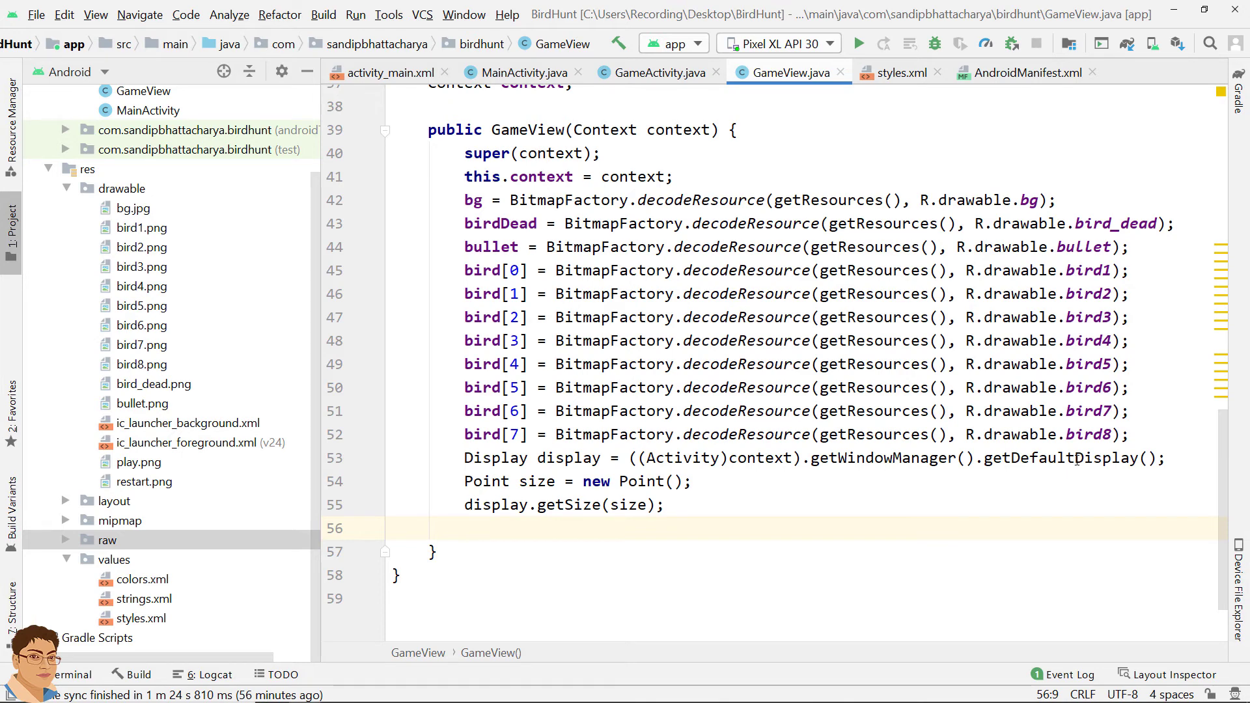
{"action": "type", "text": "scr"}
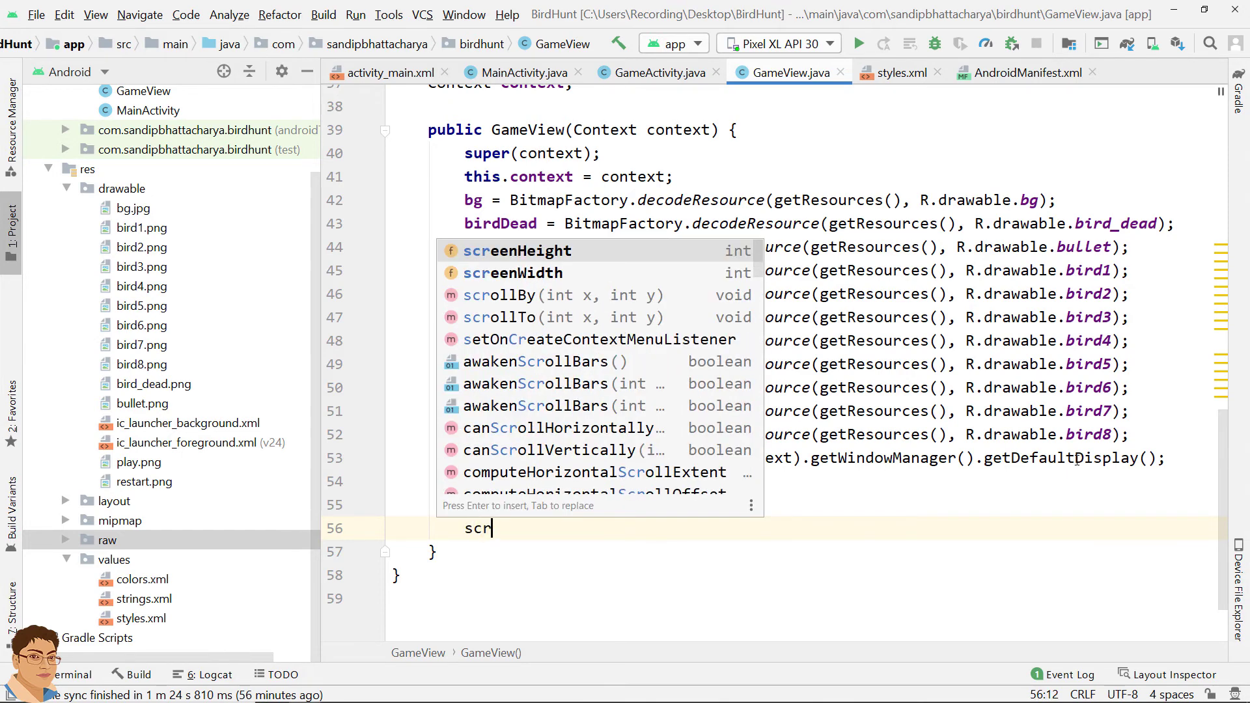
{"action": "type", "text": "ee"}
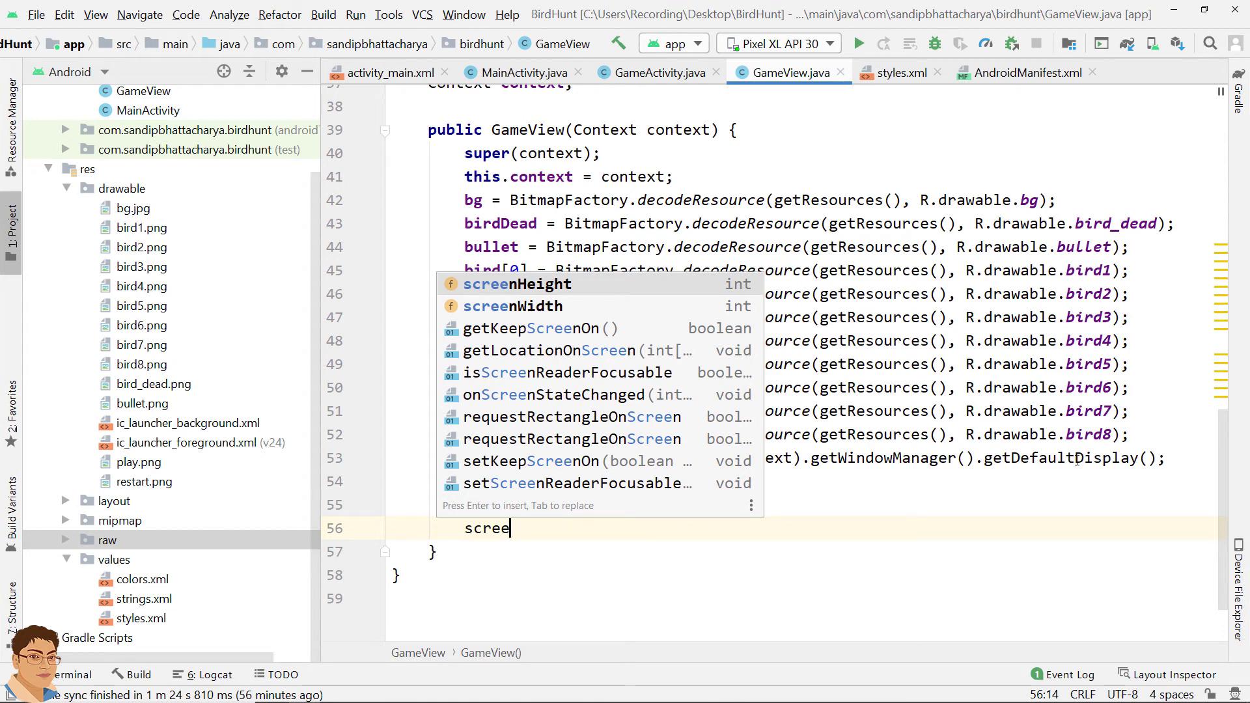
Set screenWidth = size.x and screenHeight = size.y, then start a new line
{"action": "key", "text": "Down"}
{"action": "key", "text": "Return"}
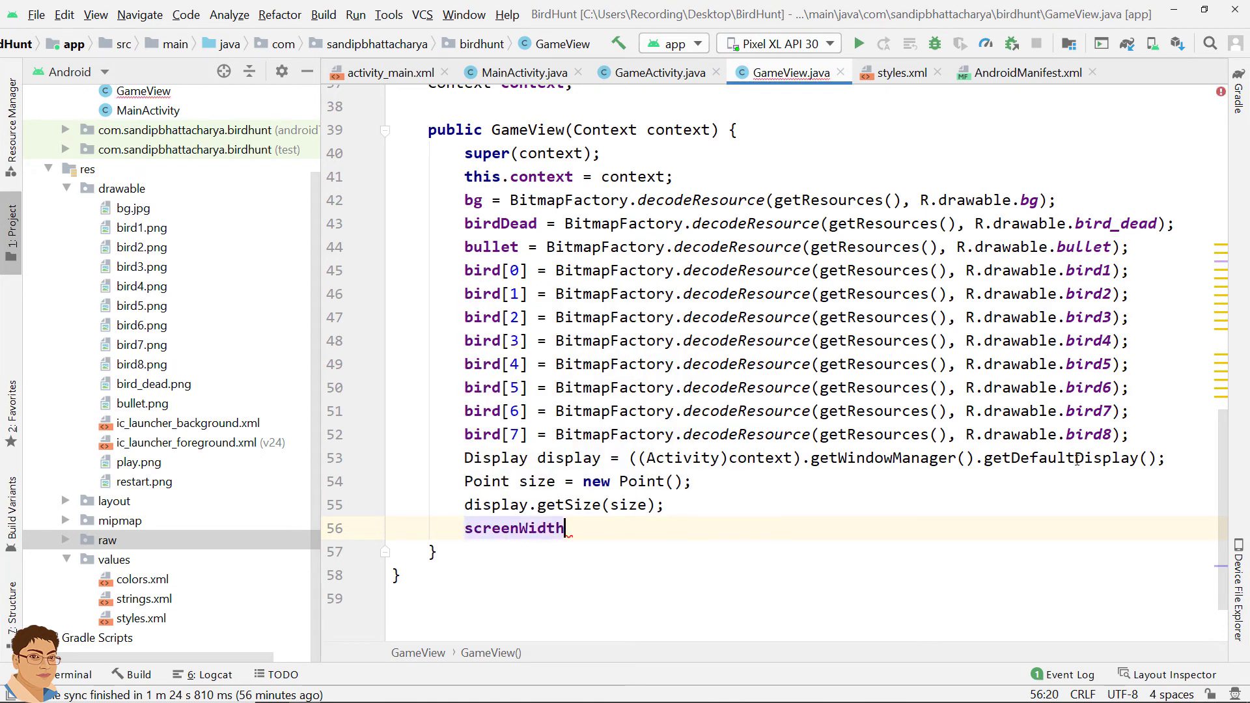
{"action": "type", "text": " = si"}
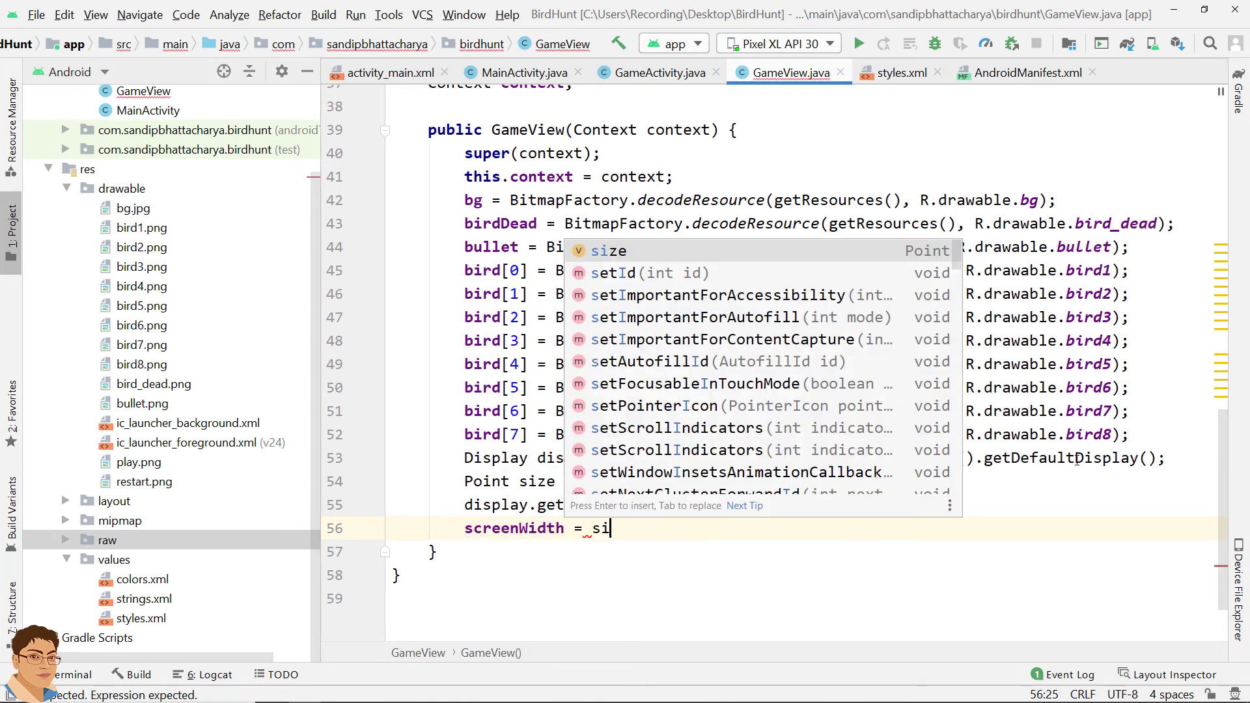
{"action": "type", "text": "ze"}
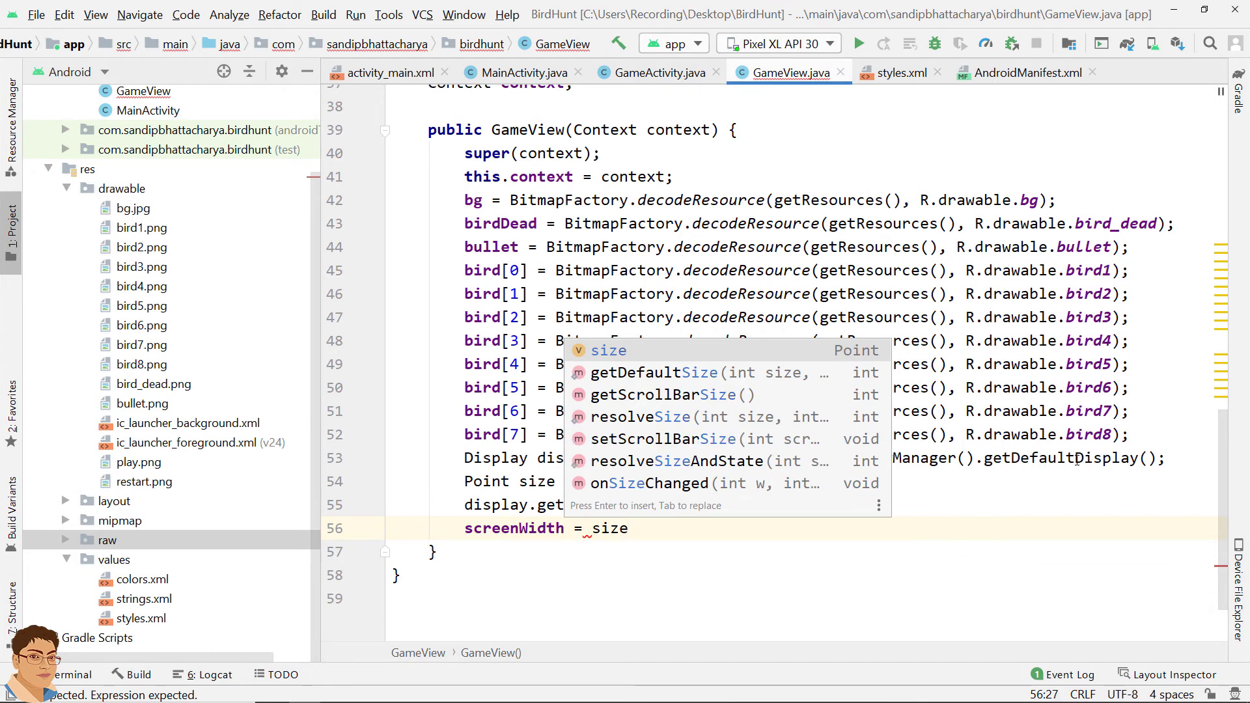
{"action": "type", "text": ".x;"}
{"action": "key", "text": "Return"}
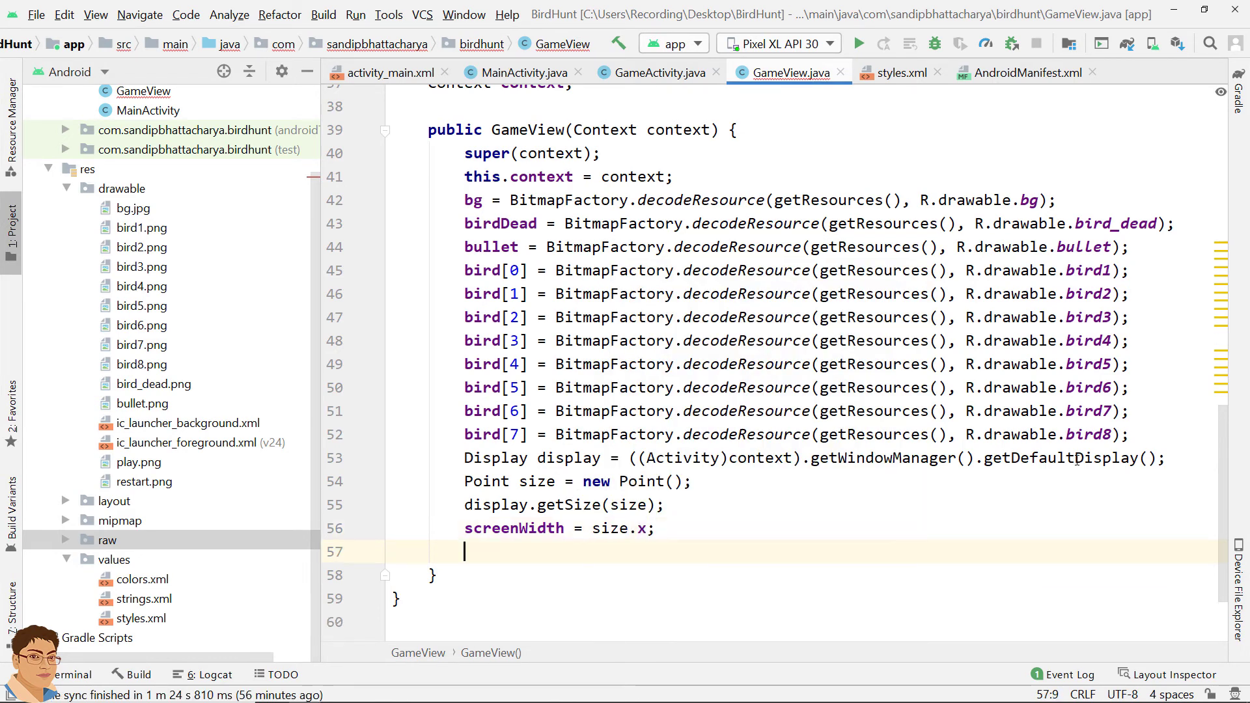
{"action": "type", "text": "scree"}
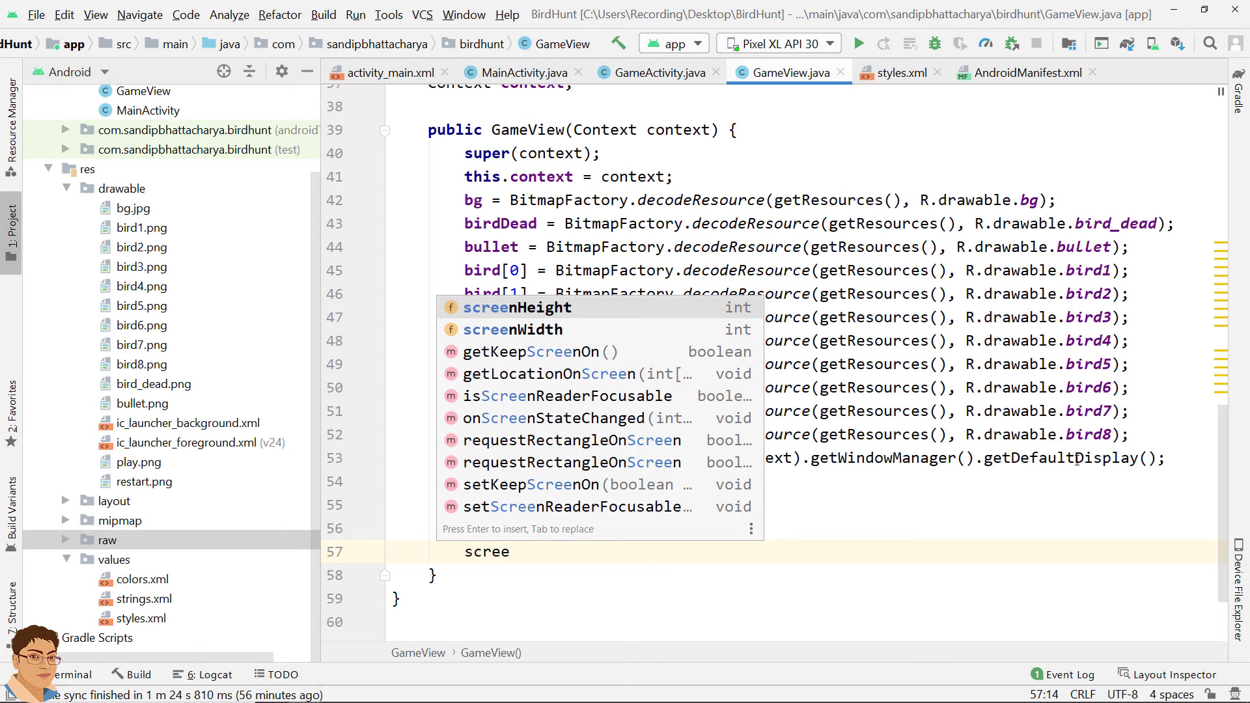
{"action": "key", "text": "Return"}
{"action": "type", "text": "= "}
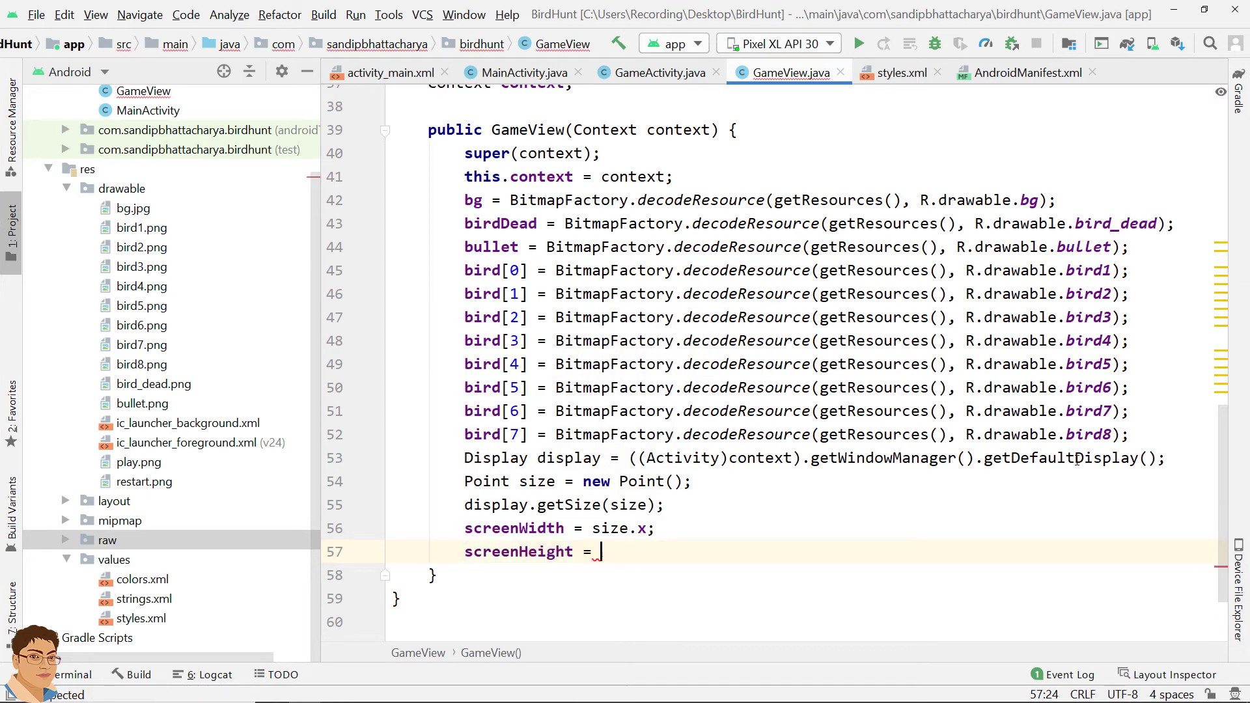
{"action": "type", "text": "si"}
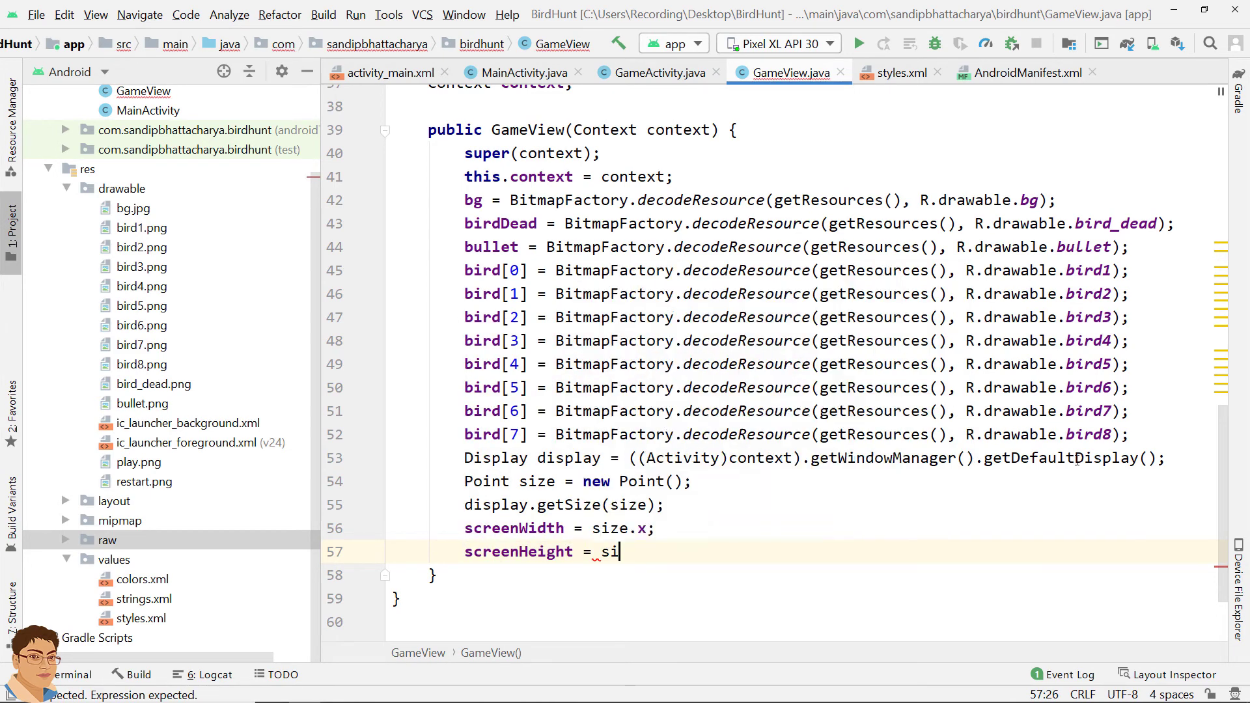
{"action": "type", "text": "ze.y;"}
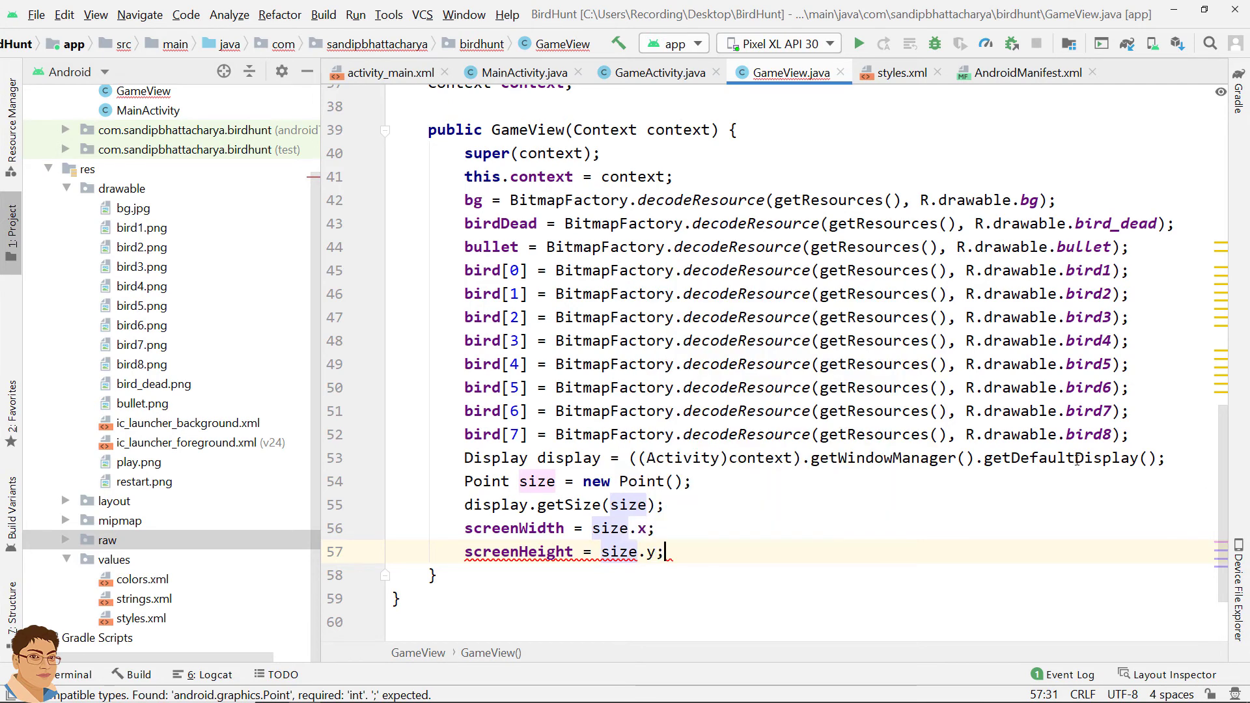
{"action": "key", "text": "Return"}
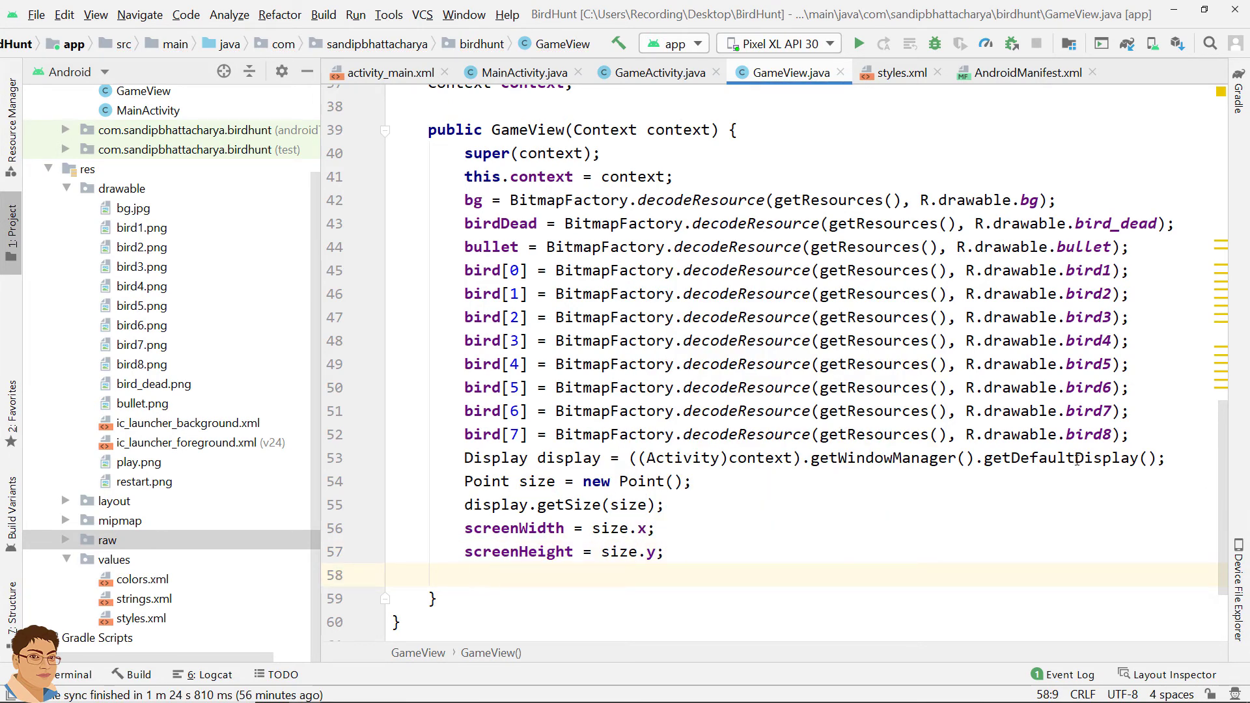
{"action": "type", "text": "hand"}
Add handler = new Handler(); and random = new Random(); below the screenHeight line
{"action": "key", "text": "Return"}
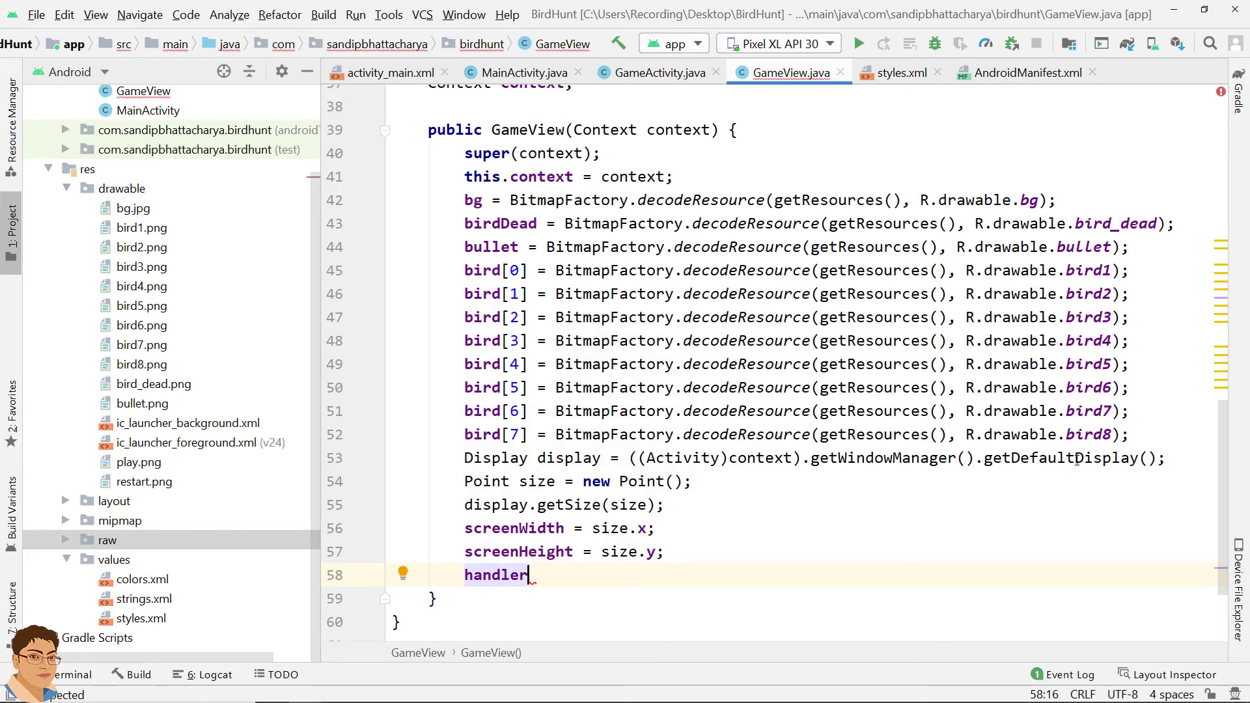
{"action": "type", "text": " = new Ha"}
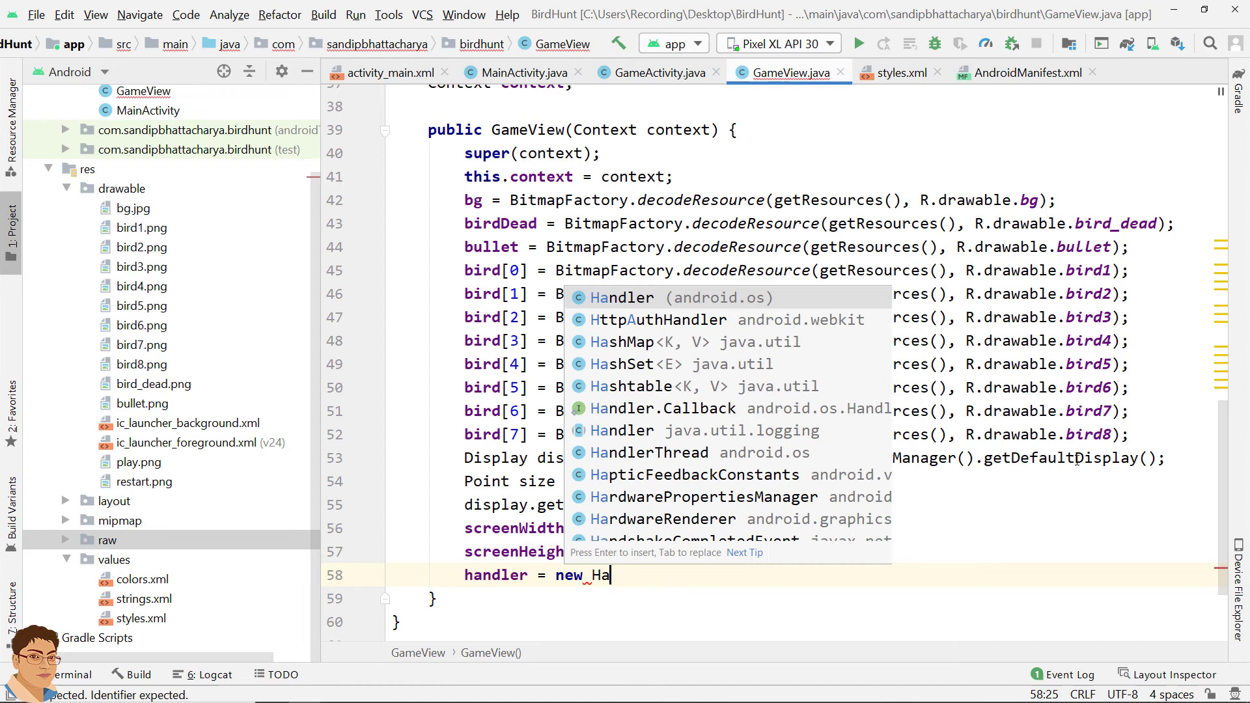
{"action": "type", "text": "nd"}
{"action": "key", "text": "Return"}
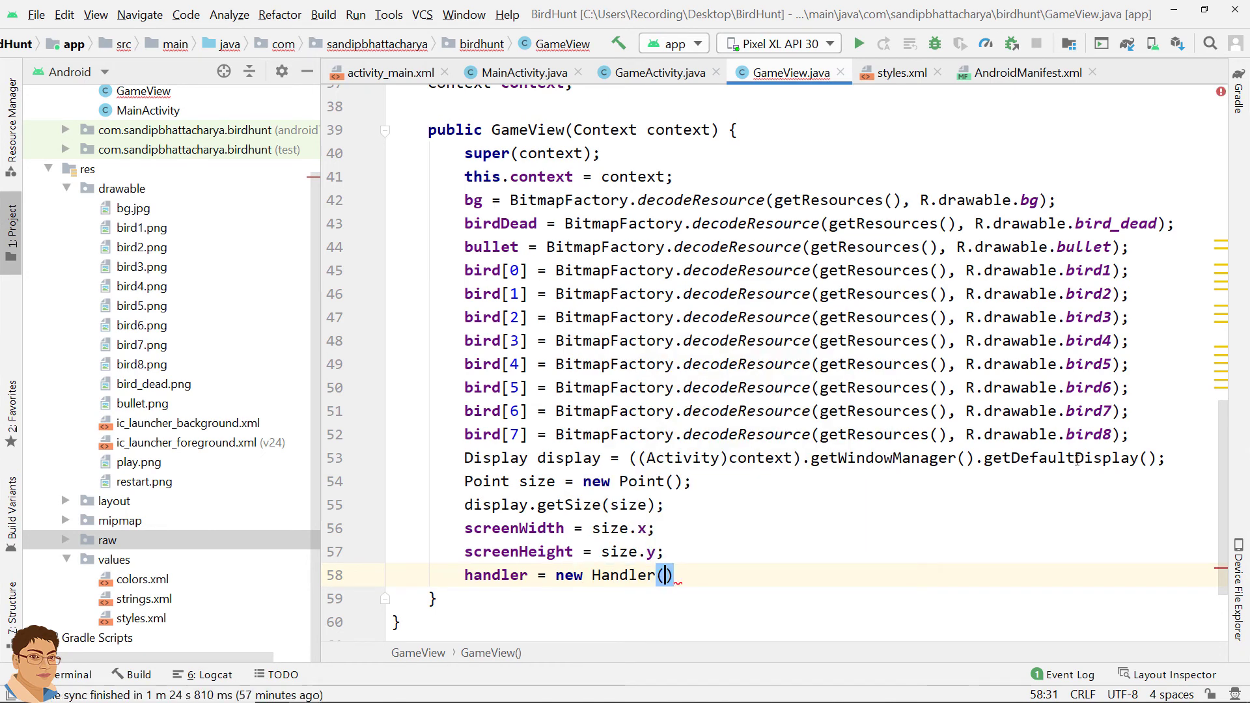
{"action": "key", "text": "Right"}
{"action": "type", "text": ";"}
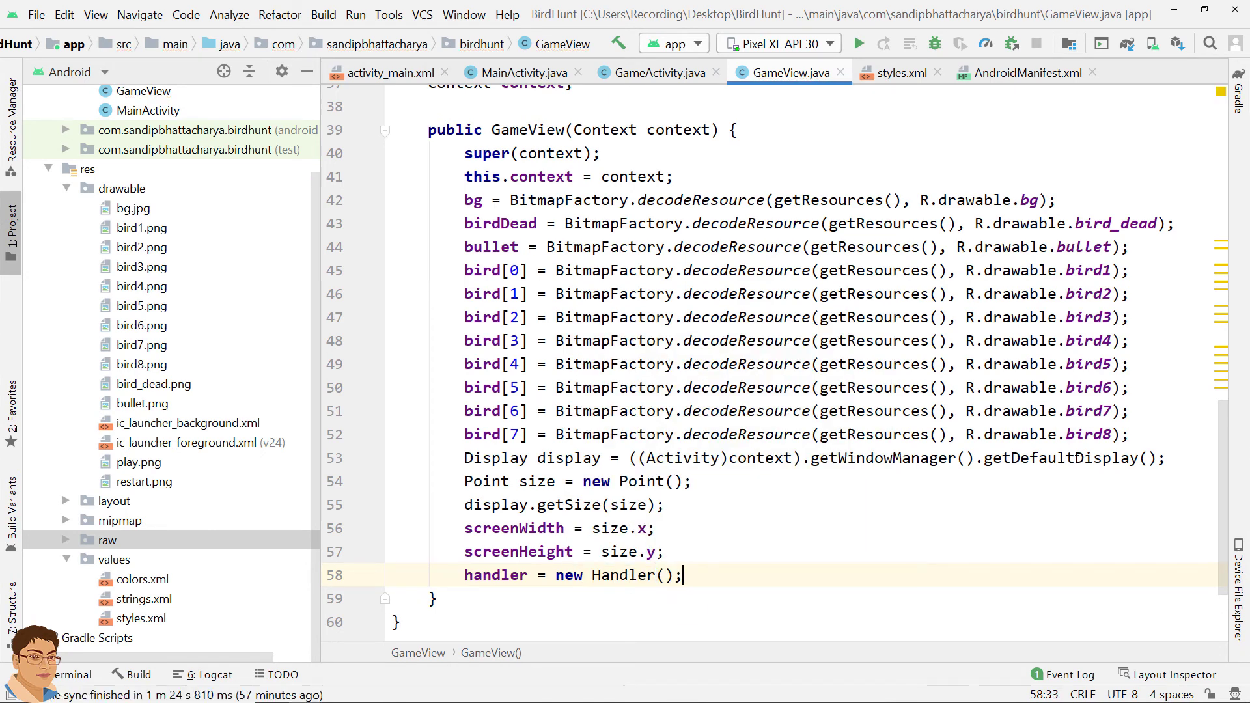
{"action": "key", "text": "Return"}
{"action": "type", "text": "ran"}
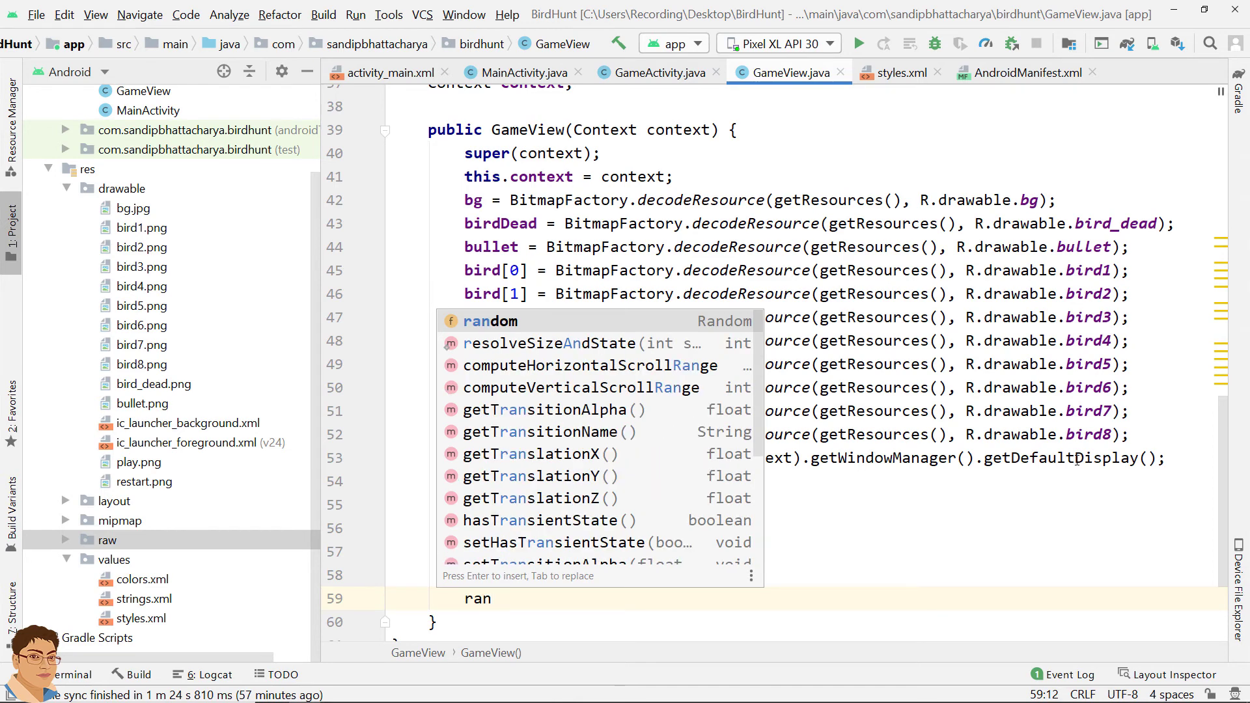
{"action": "type", "text": "dom = "}
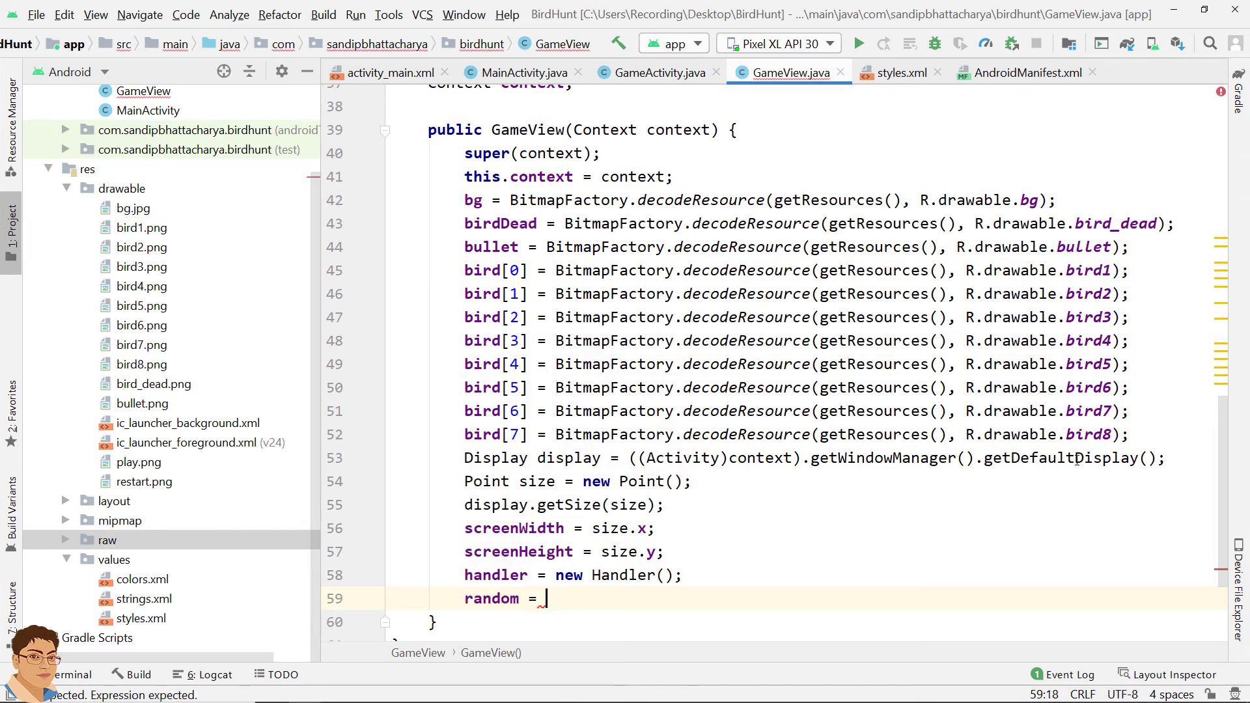
{"action": "type", "text": "new "}
{"action": "type", "text": "Ran"}
{"action": "key", "text": "Return"}
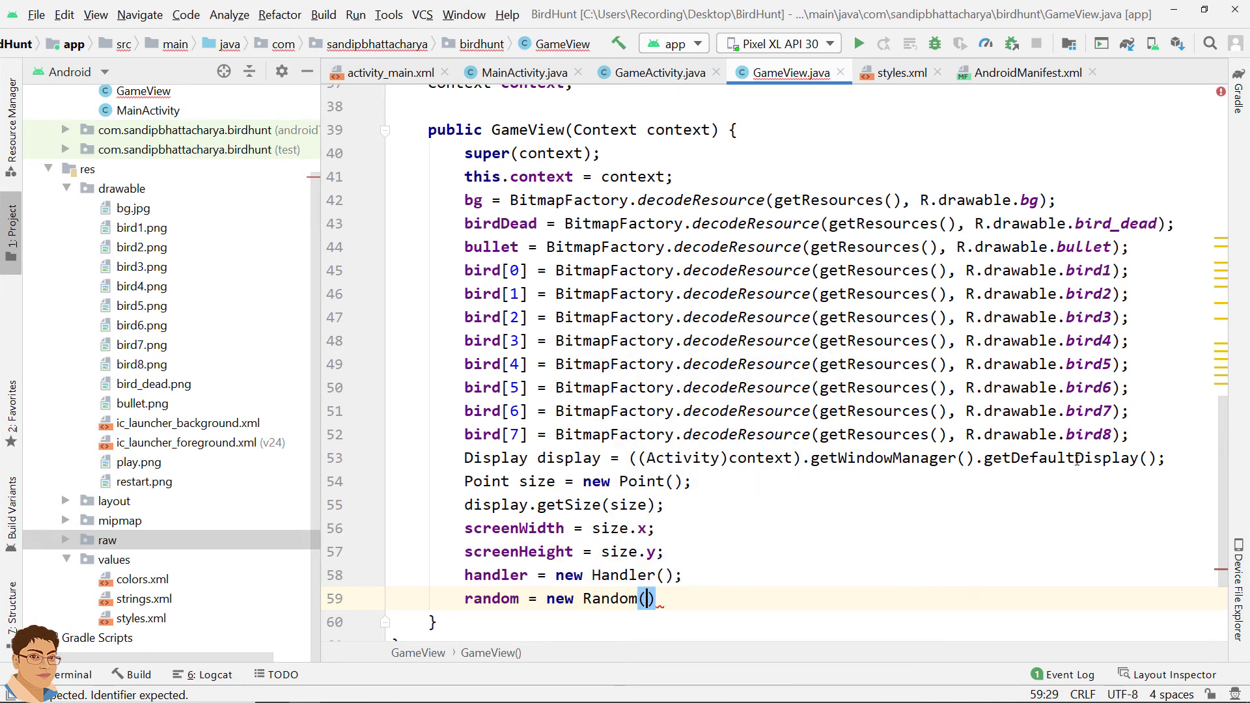
{"action": "type", "text": ");"}
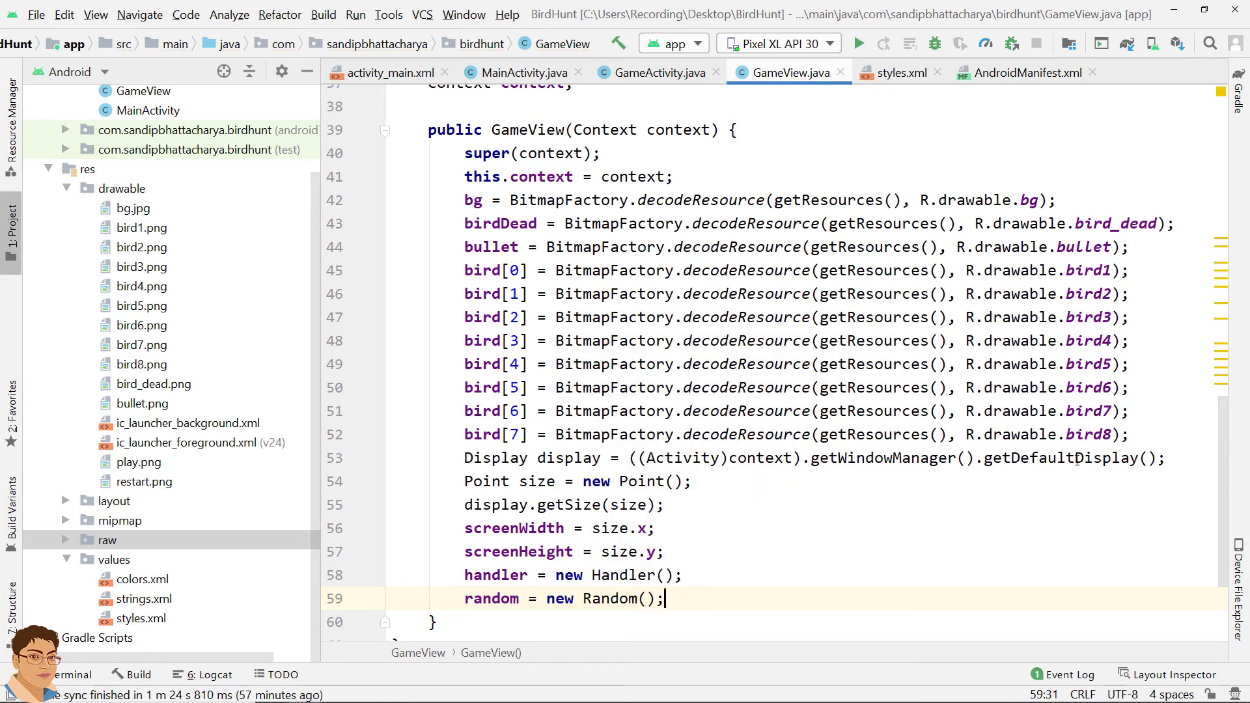
{"action": "scroll", "coordinate": [1123, 449], "scroll_direction": "down", "scroll_amount": 3}
{"action": "scroll", "coordinate": [850, 421], "scroll_direction": "down", "scroll_amount": 1}
{"action": "key", "text": "Return"}
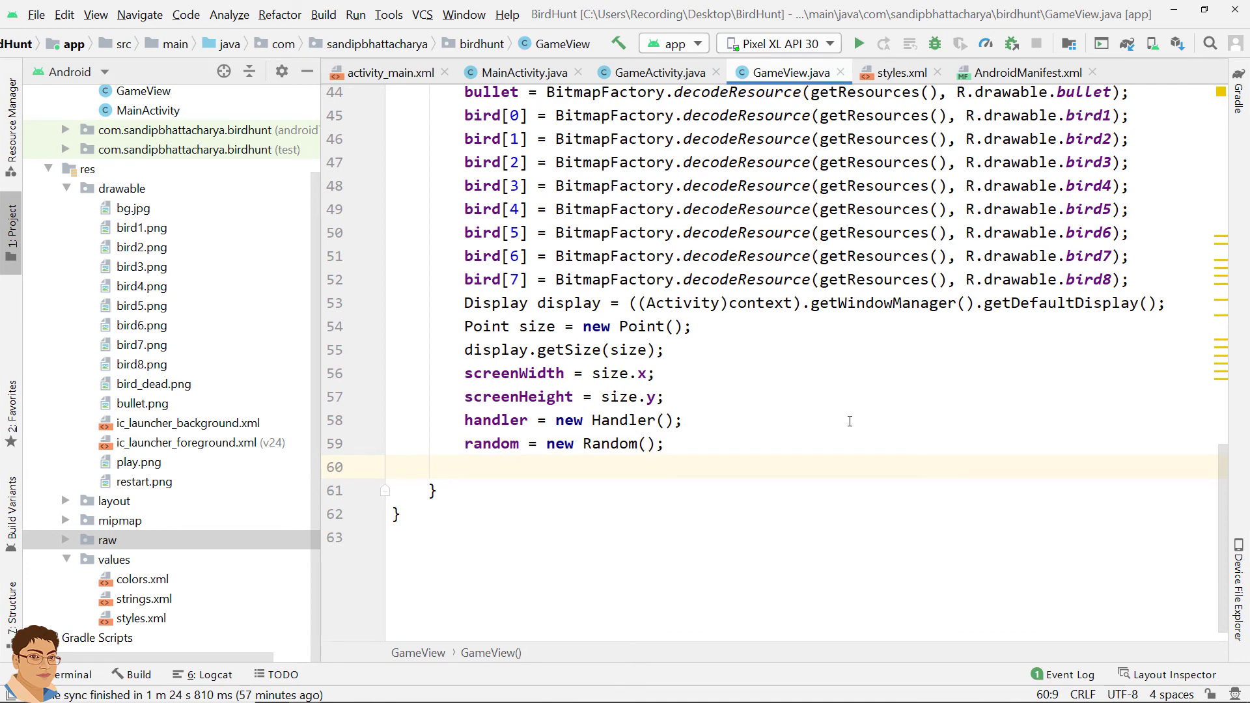
{"action": "type", "text": "bir"}
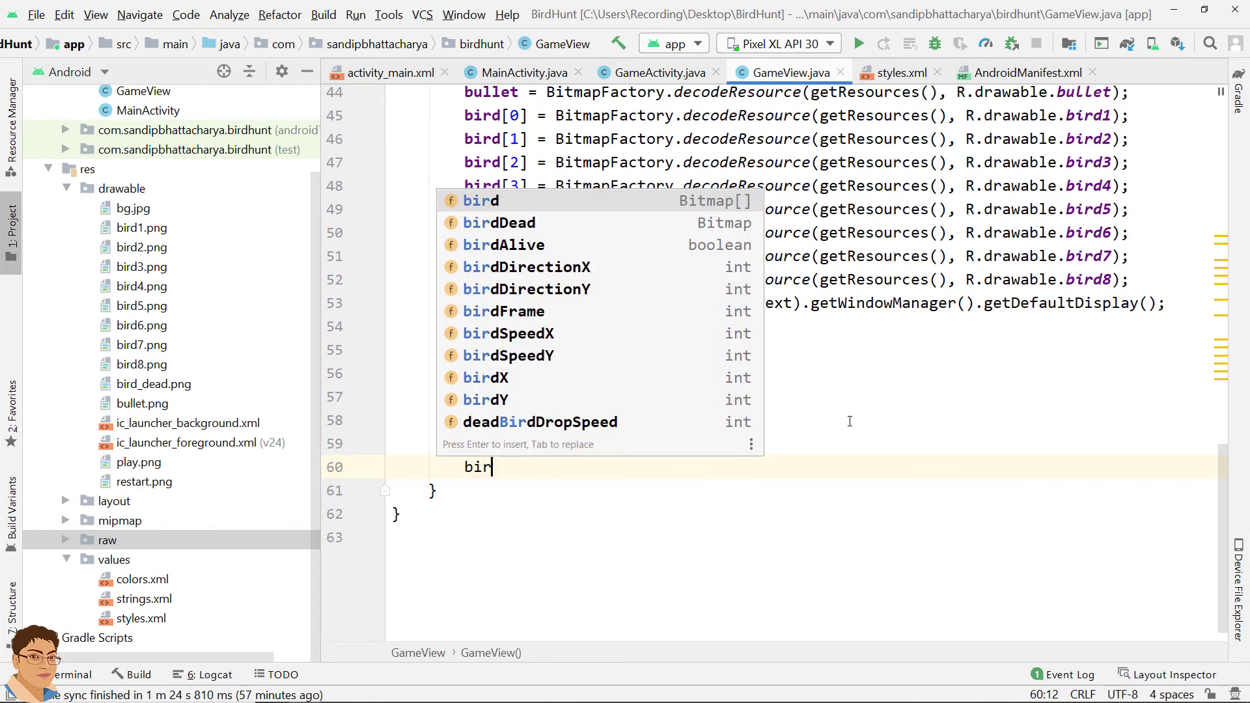
Write birdX = random.nextInt(screenWidth); and birdY = random.nextInt(screenHeight); on lines 60–61
{"action": "key", "text": "Down"}
{"action": "key", "text": "Down"}
{"action": "key", "text": "Down"}
{"action": "key", "text": "Down"}
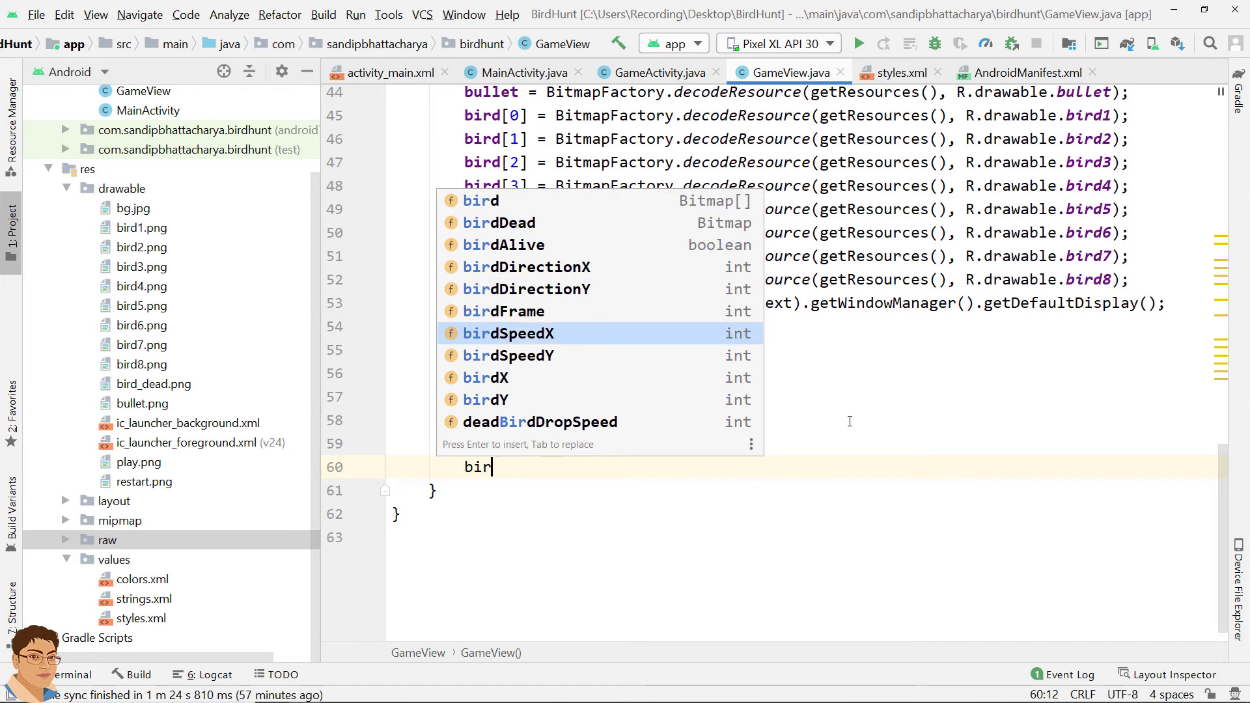
{"action": "key", "text": "Down"}
{"action": "key", "text": "Down"}
{"action": "key", "text": "Escape"}
{"action": "type", "text": "dX = "}
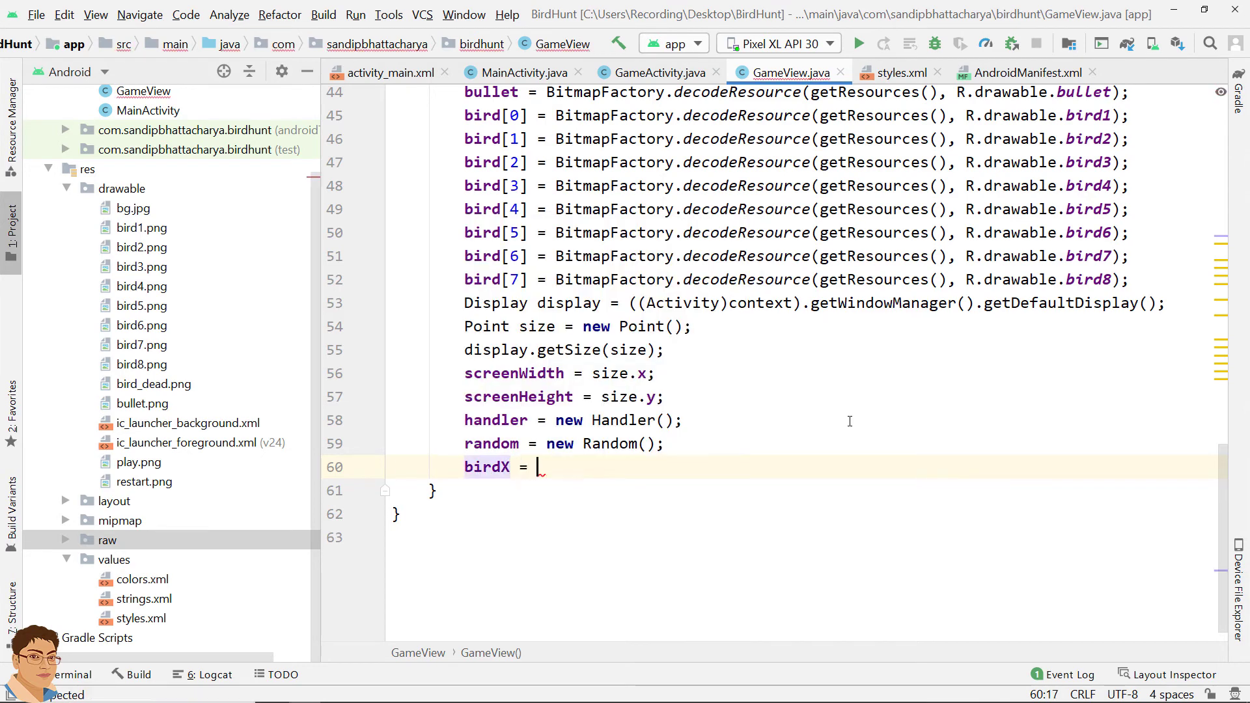
{"action": "type", "text": "ran"}
{"action": "key", "text": "Return"}
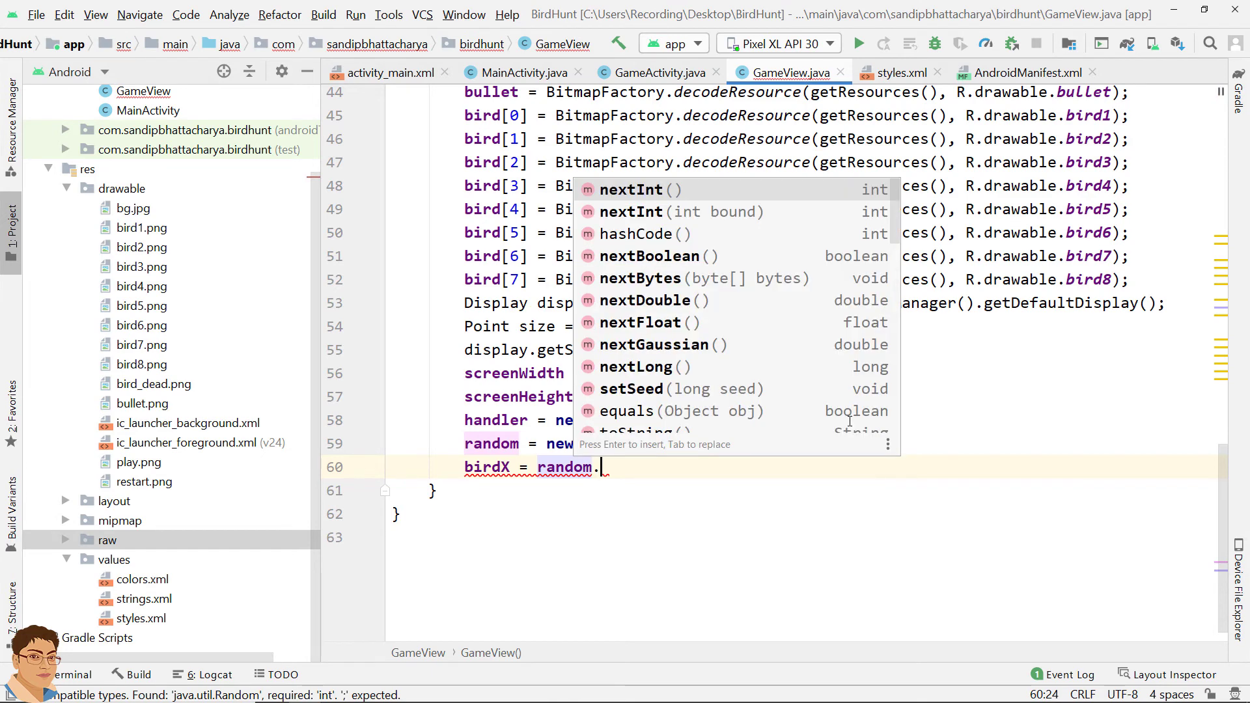
{"action": "type", "text": "ne"}
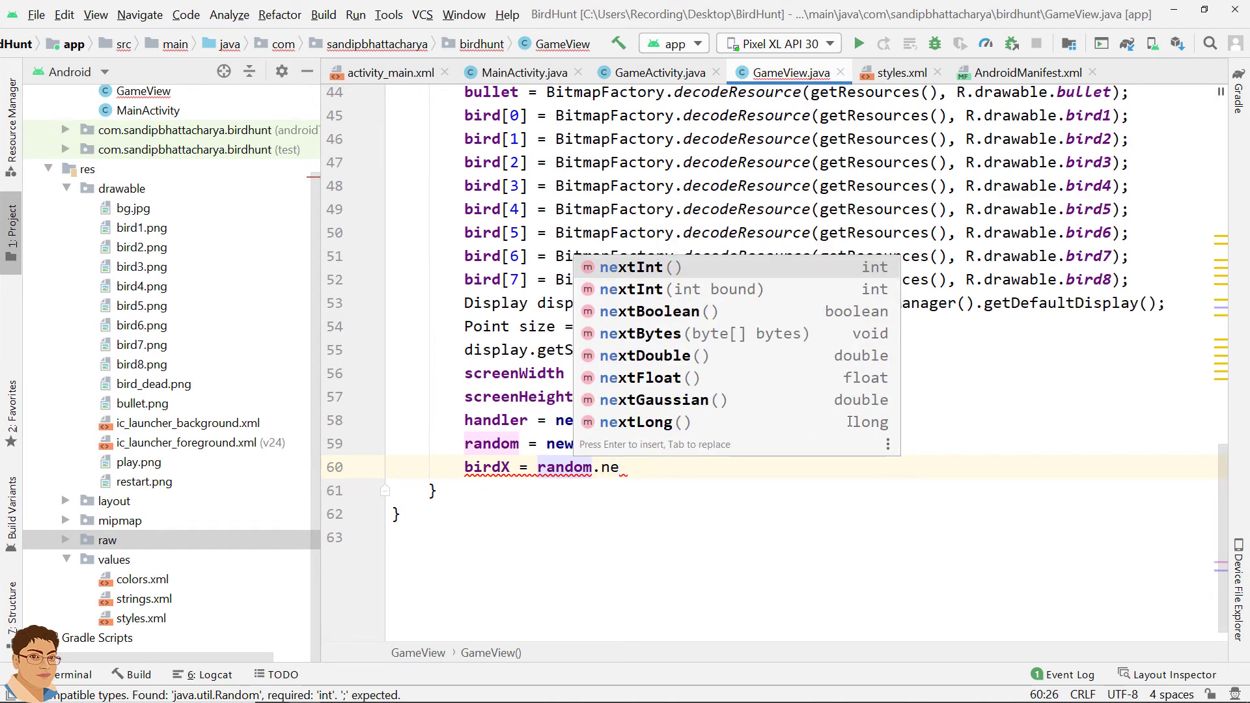
{"action": "type", "text": "xtI"}
{"action": "key", "text": "Return"}
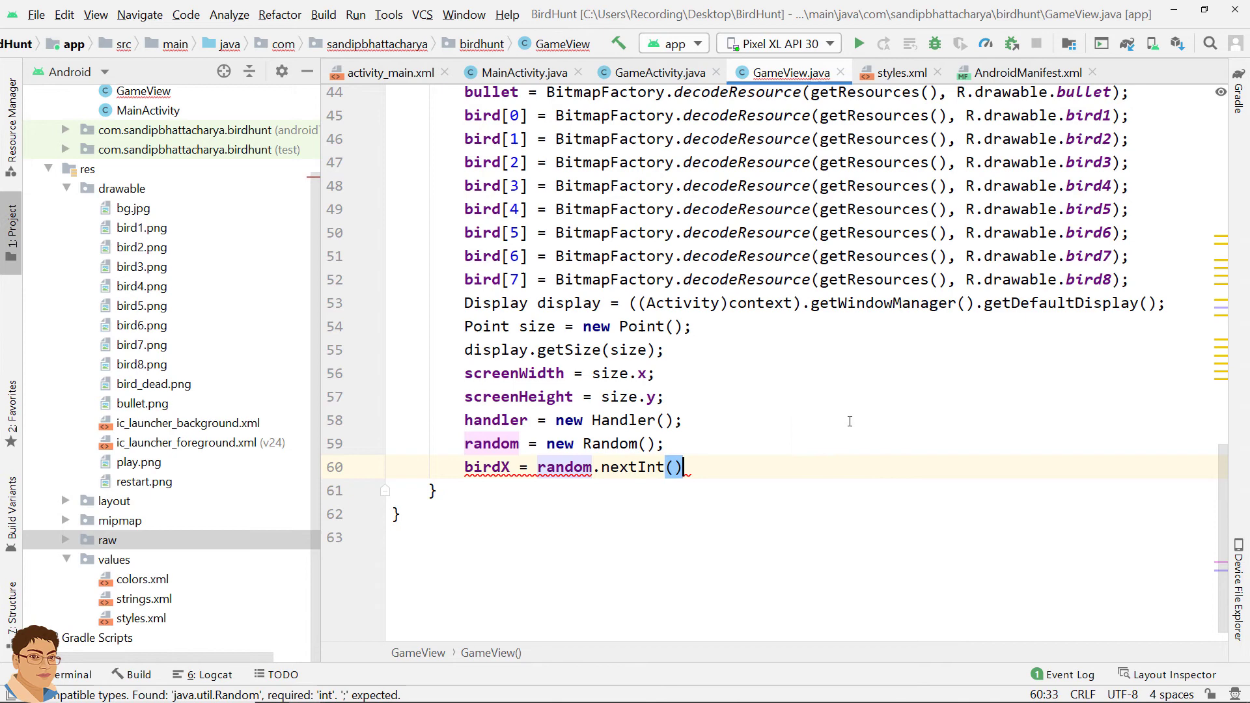
{"action": "type", "text": "s"}
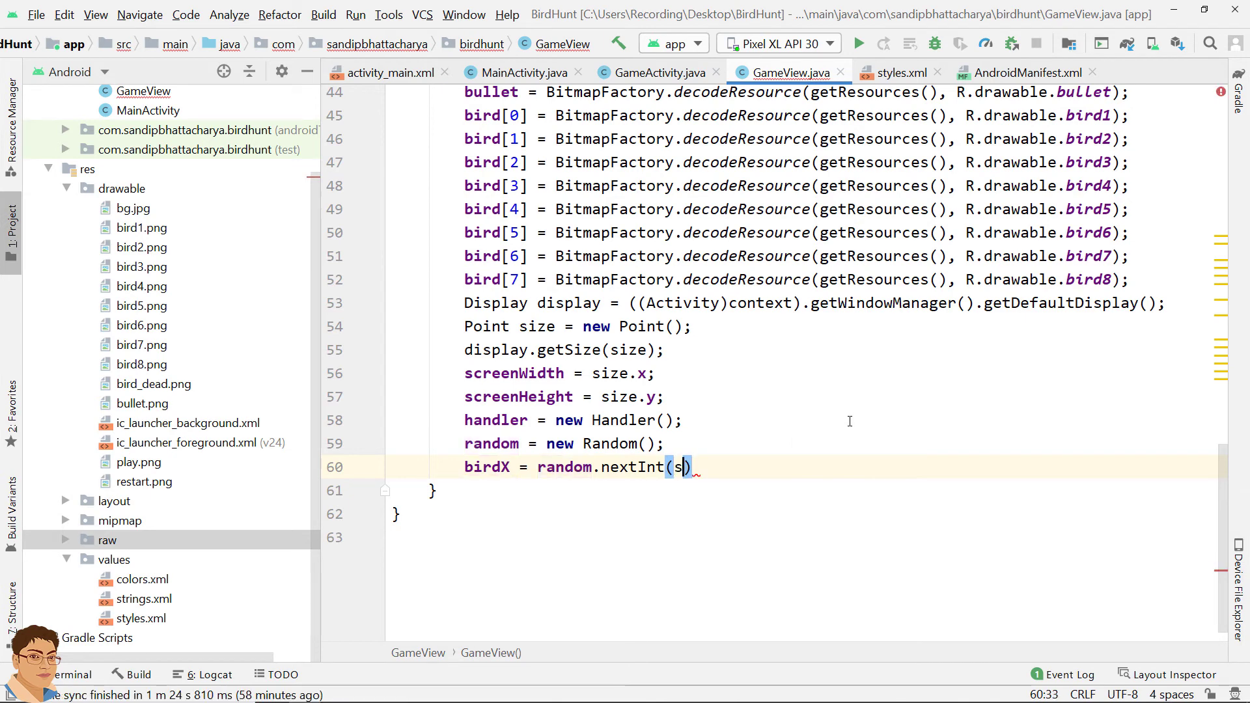
{"action": "type", "text": "creen"}
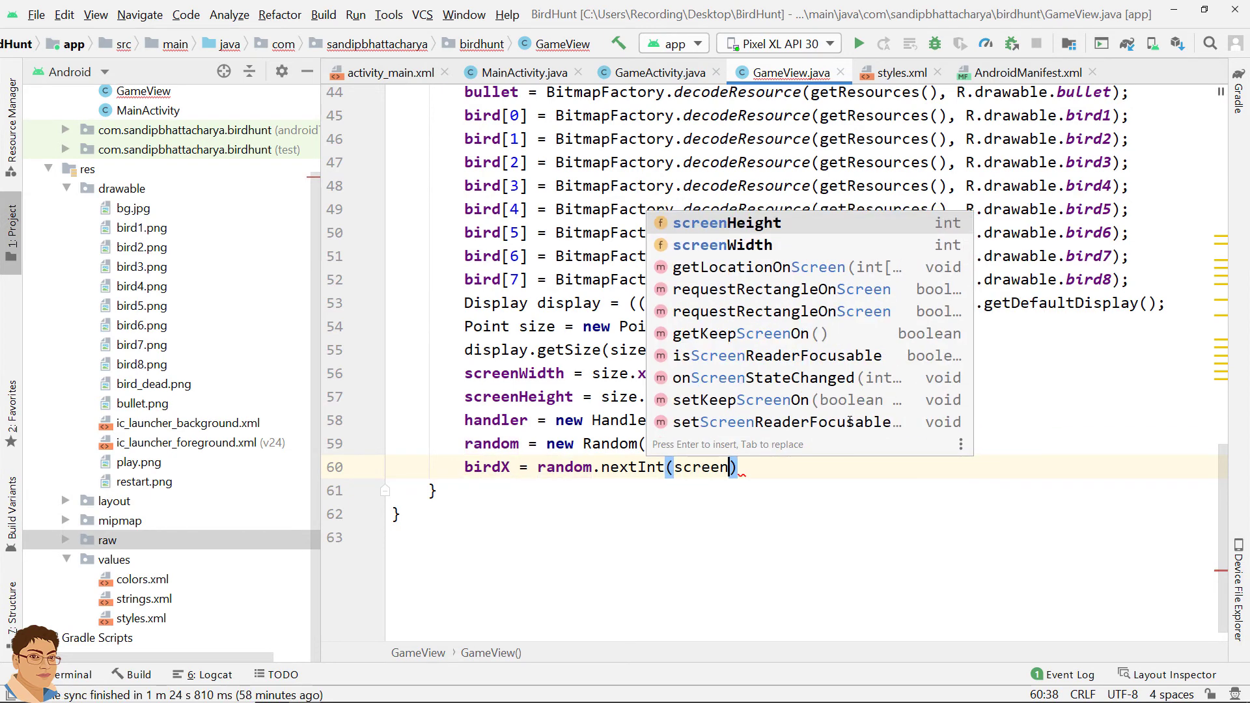
{"action": "type", "text": "Width)"}
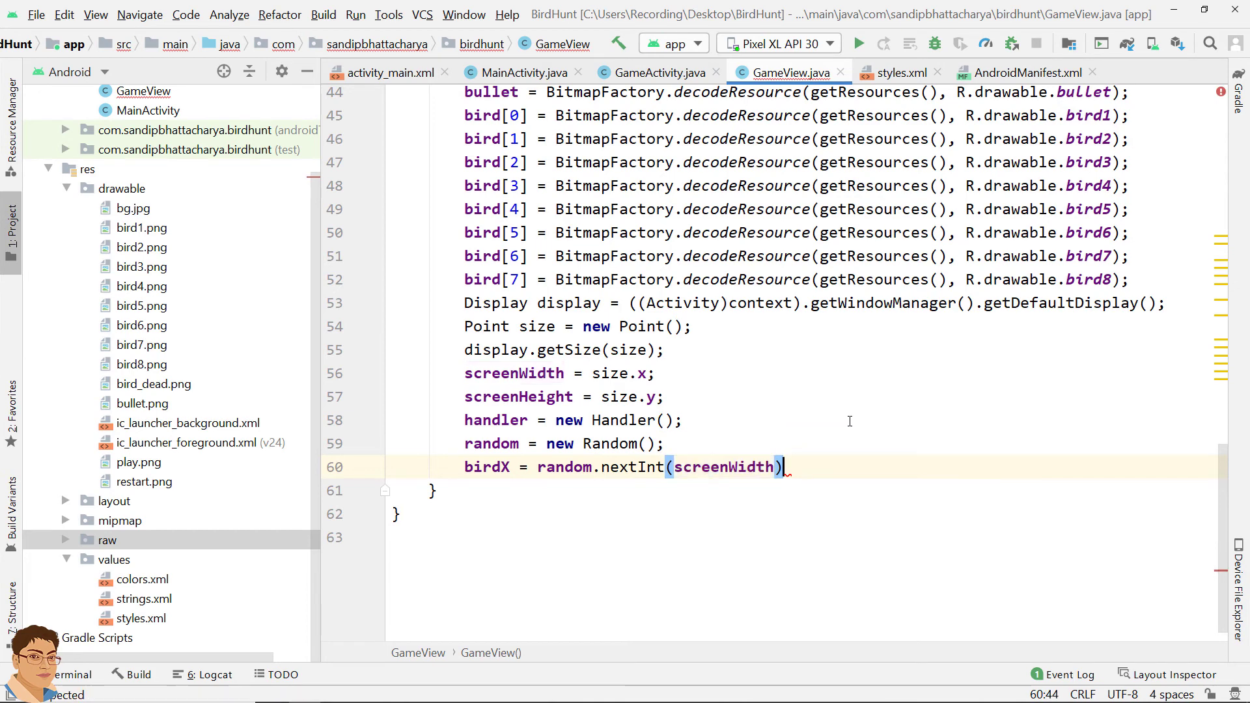
{"action": "type", "text": ";"}
{"action": "key", "text": "Return"}
{"action": "type", "text": "bir"}
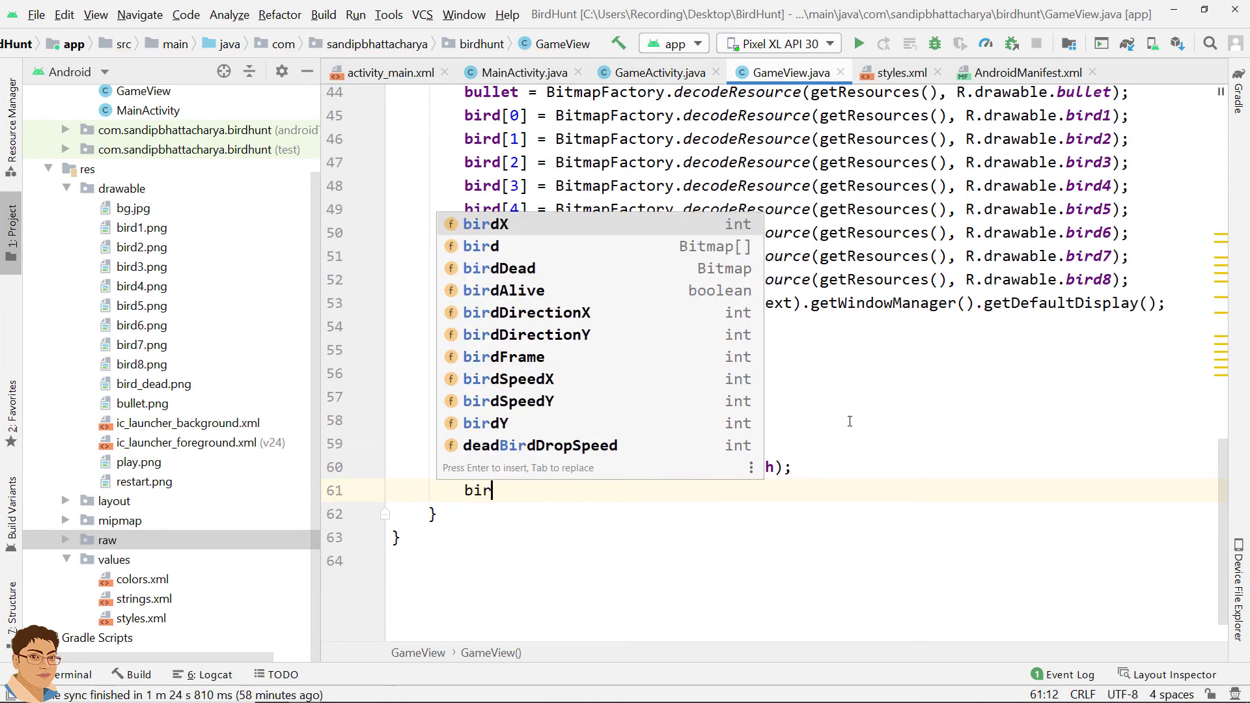
{"action": "type", "text": "dY = "}
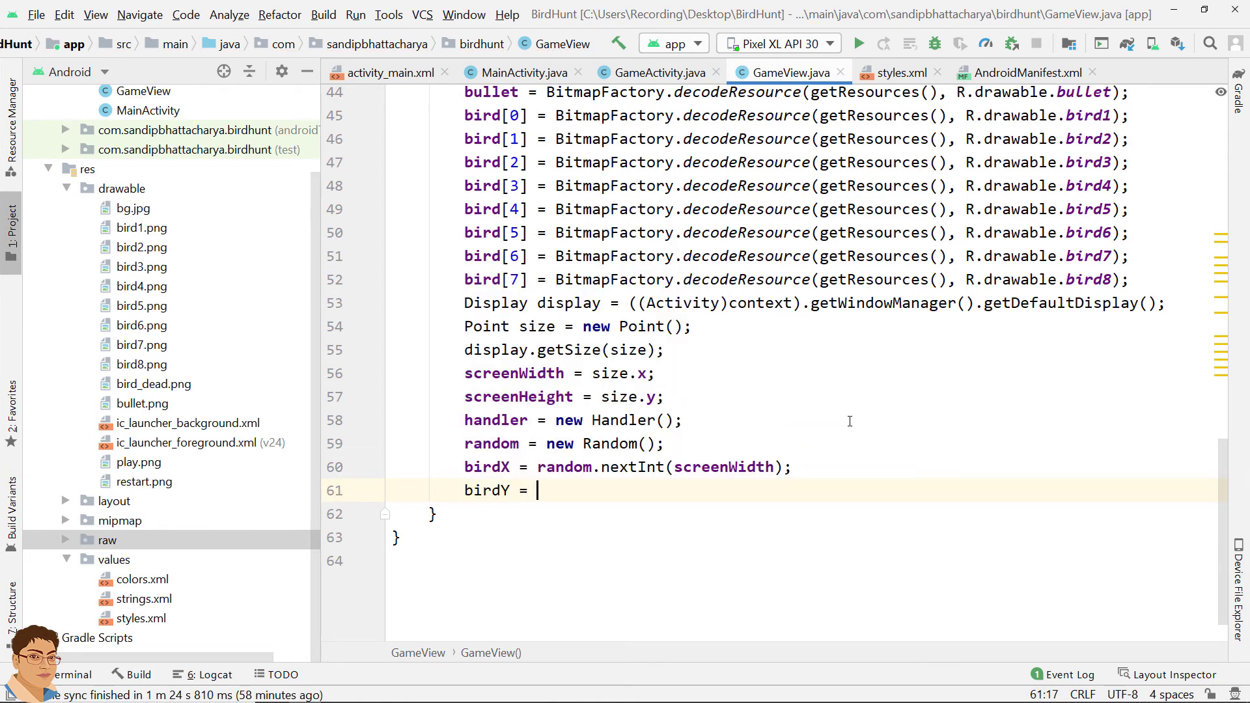
{"action": "type", "text": "rando"}
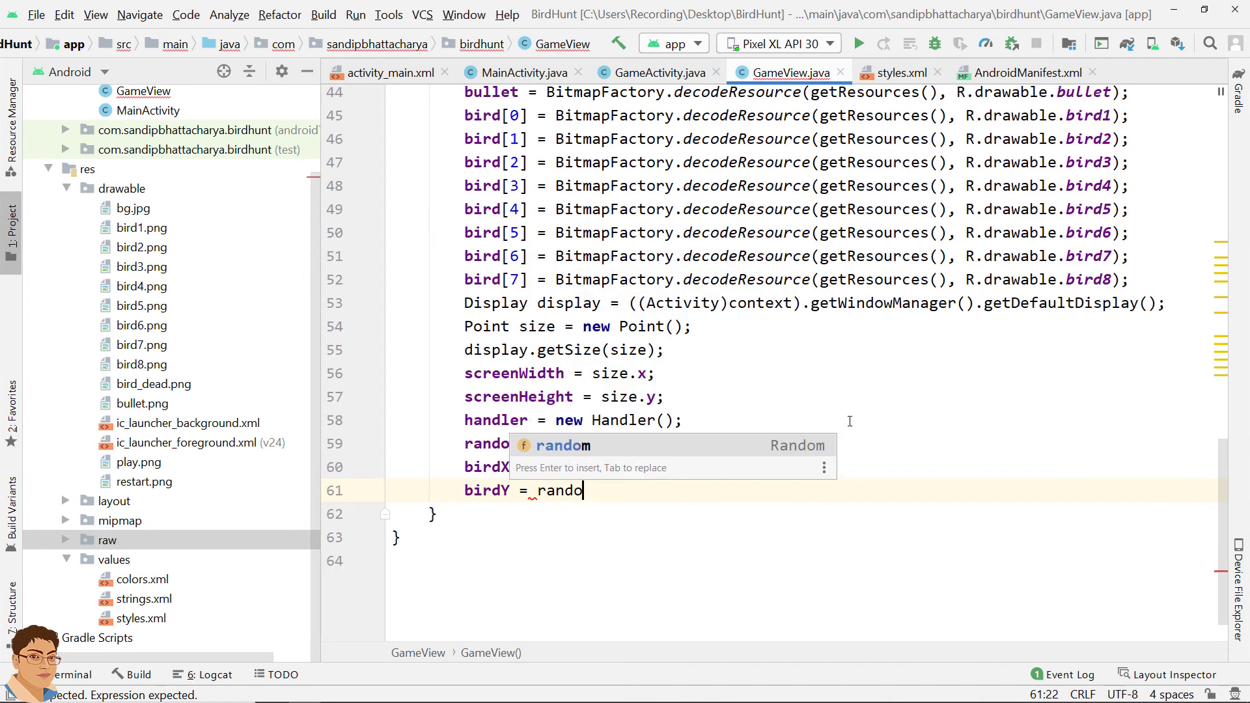
{"action": "type", "text": "m."}
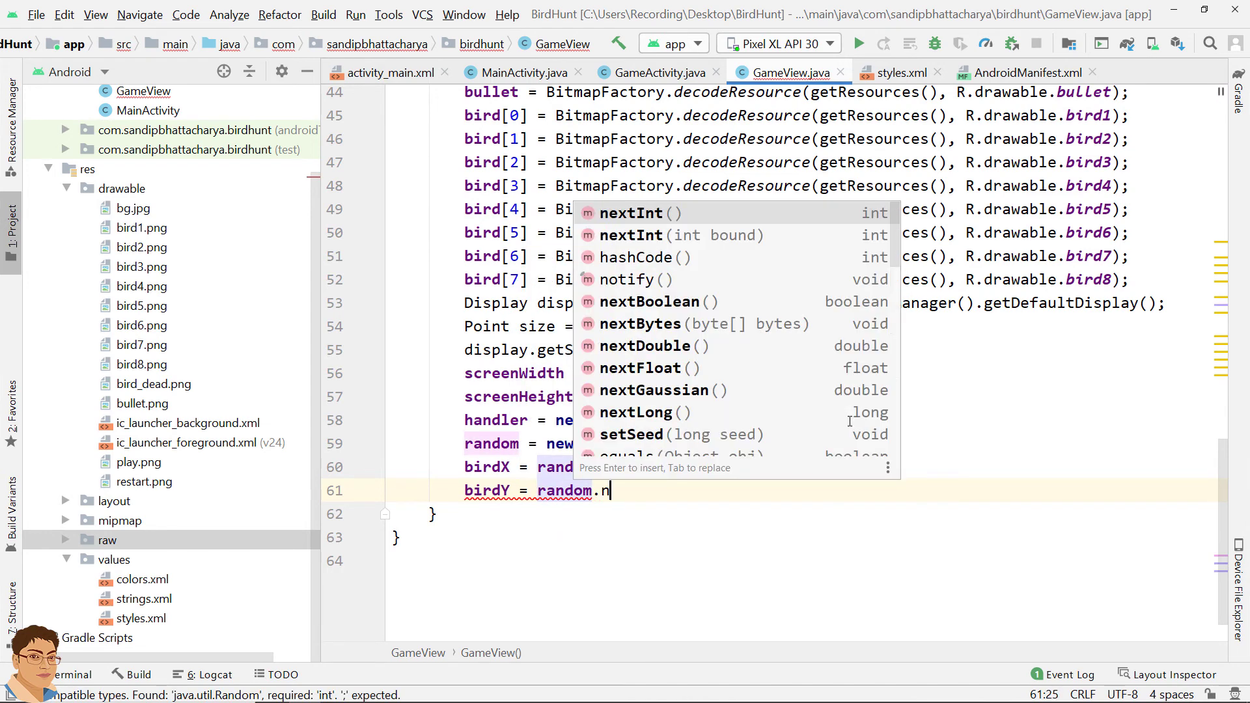
{"action": "type", "text": "nextI"}
{"action": "key", "text": "Return"}
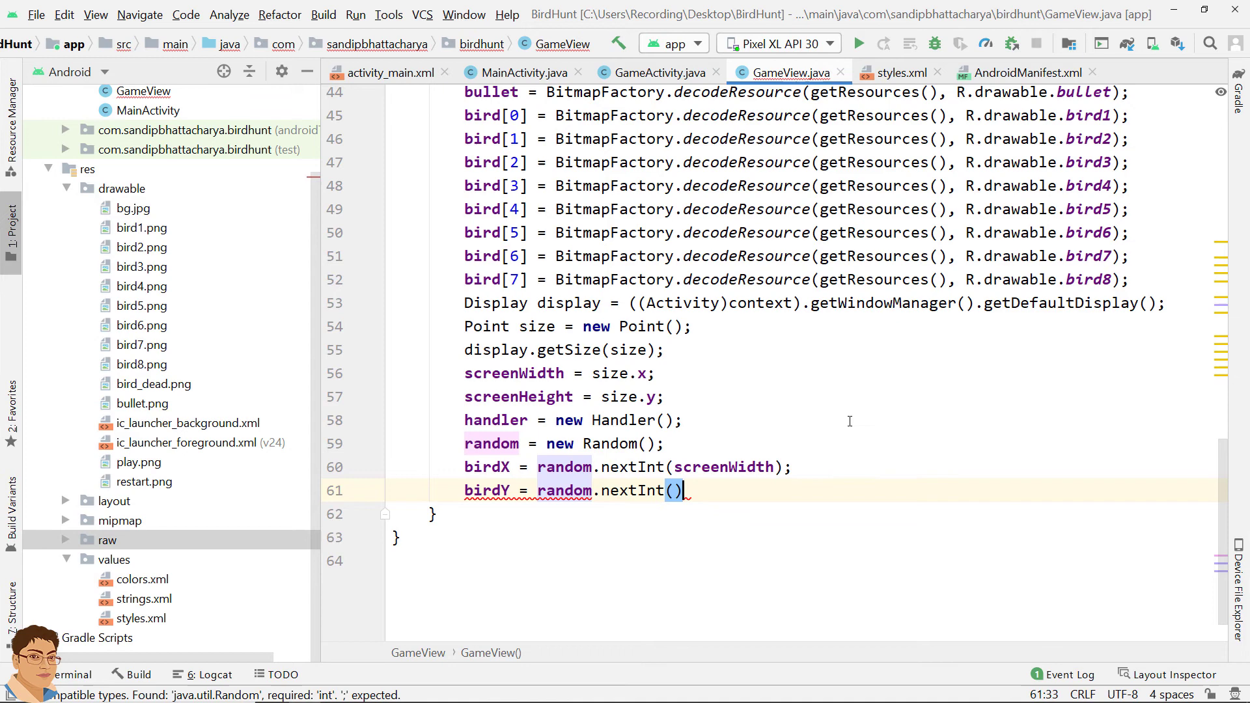
{"action": "type", "text": "s"}
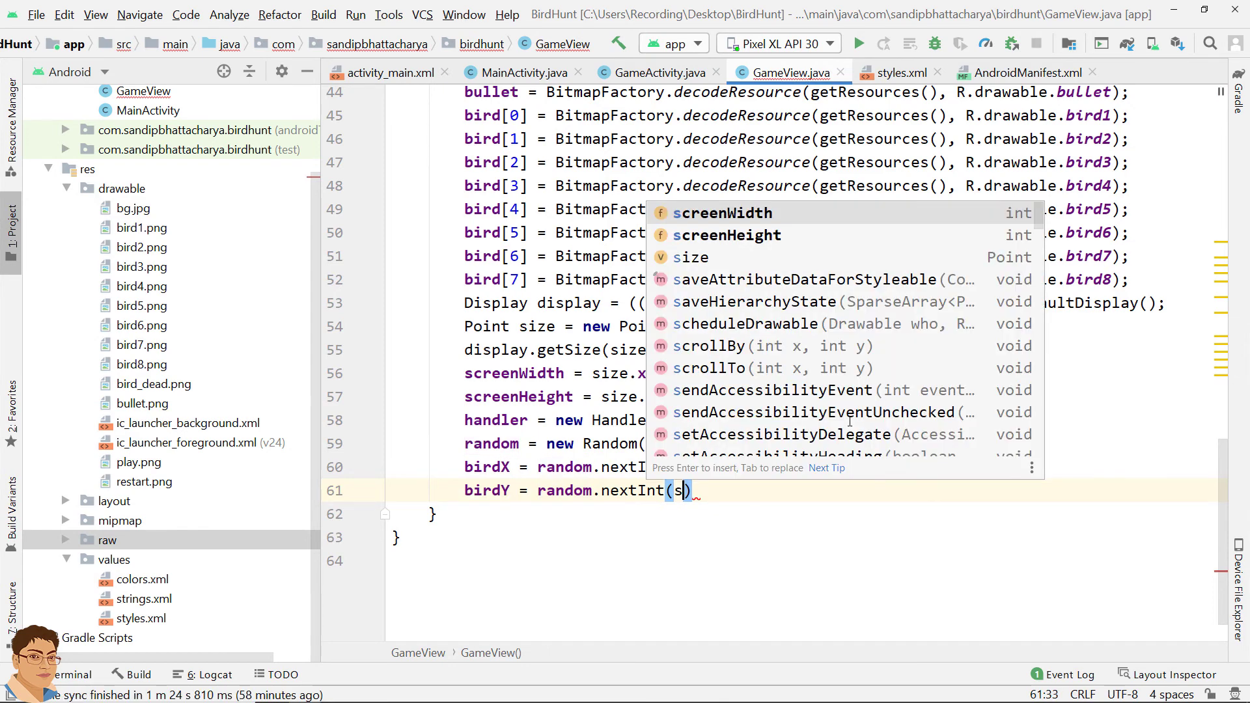
{"action": "type", "text": "creenH"}
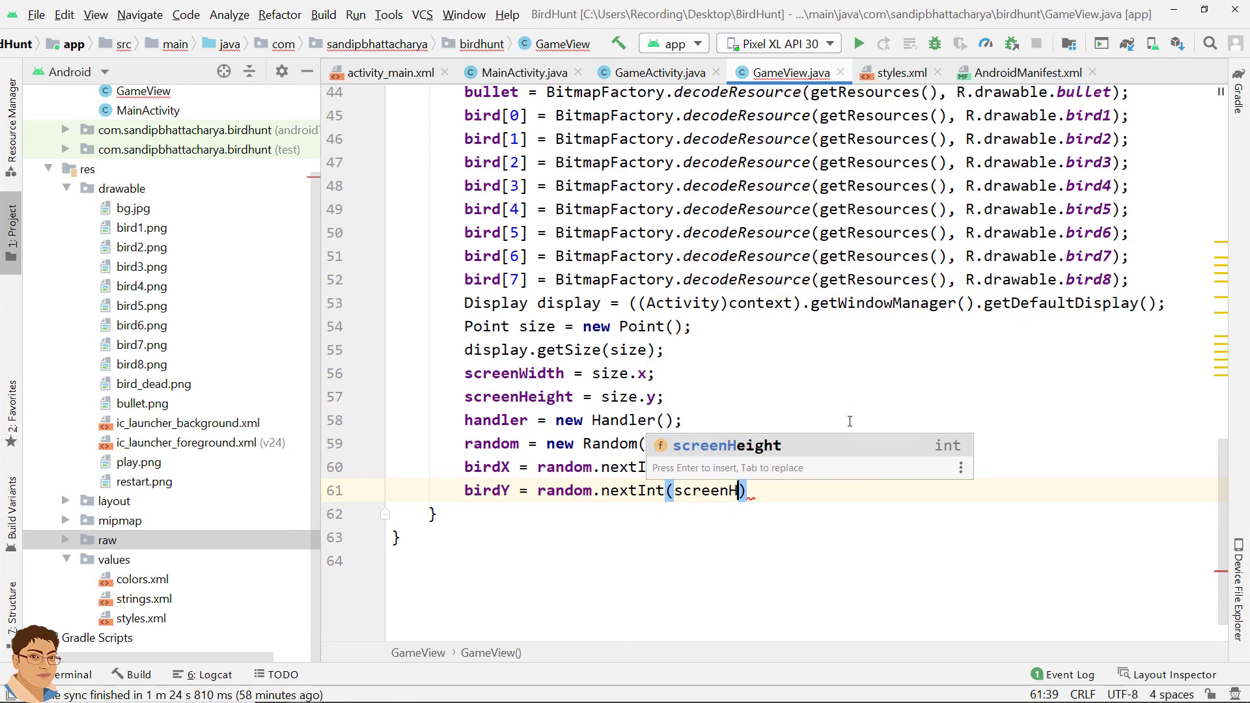
{"action": "key", "text": "Return"}
{"action": "key", "text": "Right"}
{"action": "type", "text": ";"}
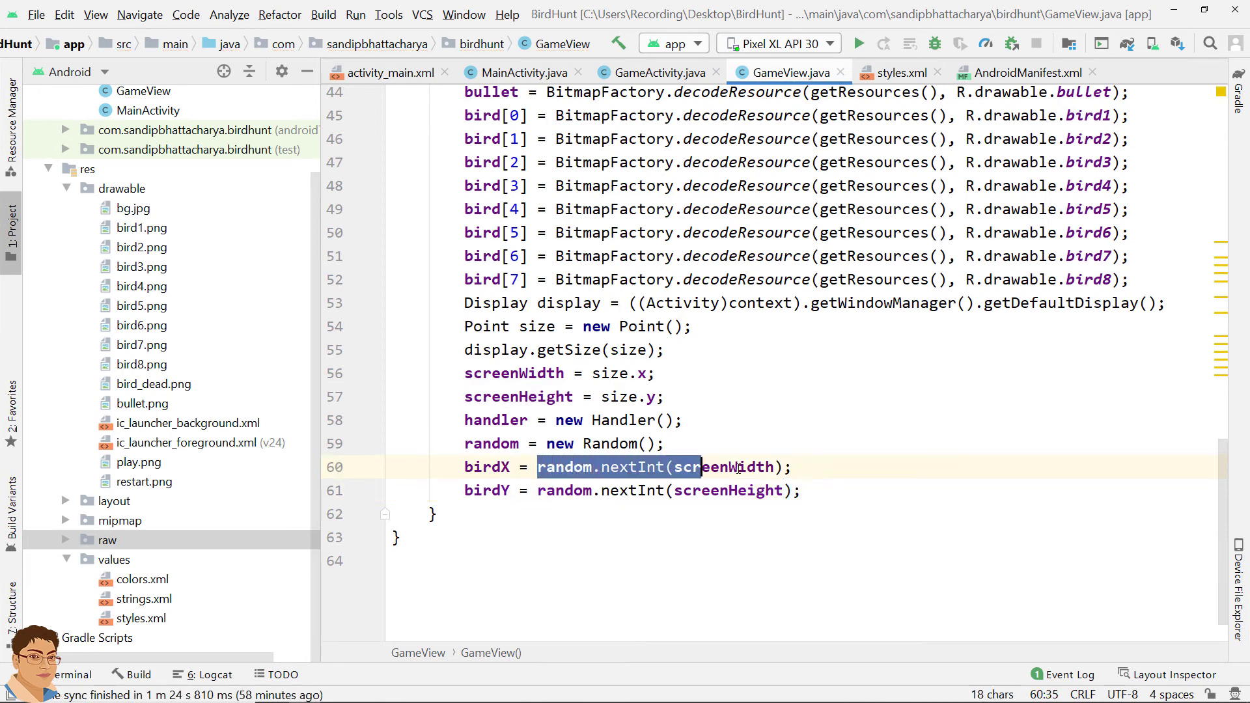
{"action": "left_click_drag", "start_coordinate": [538, 468], "coordinate": [828, 469]}
{"action": "left_click", "coordinate": [828, 469]}
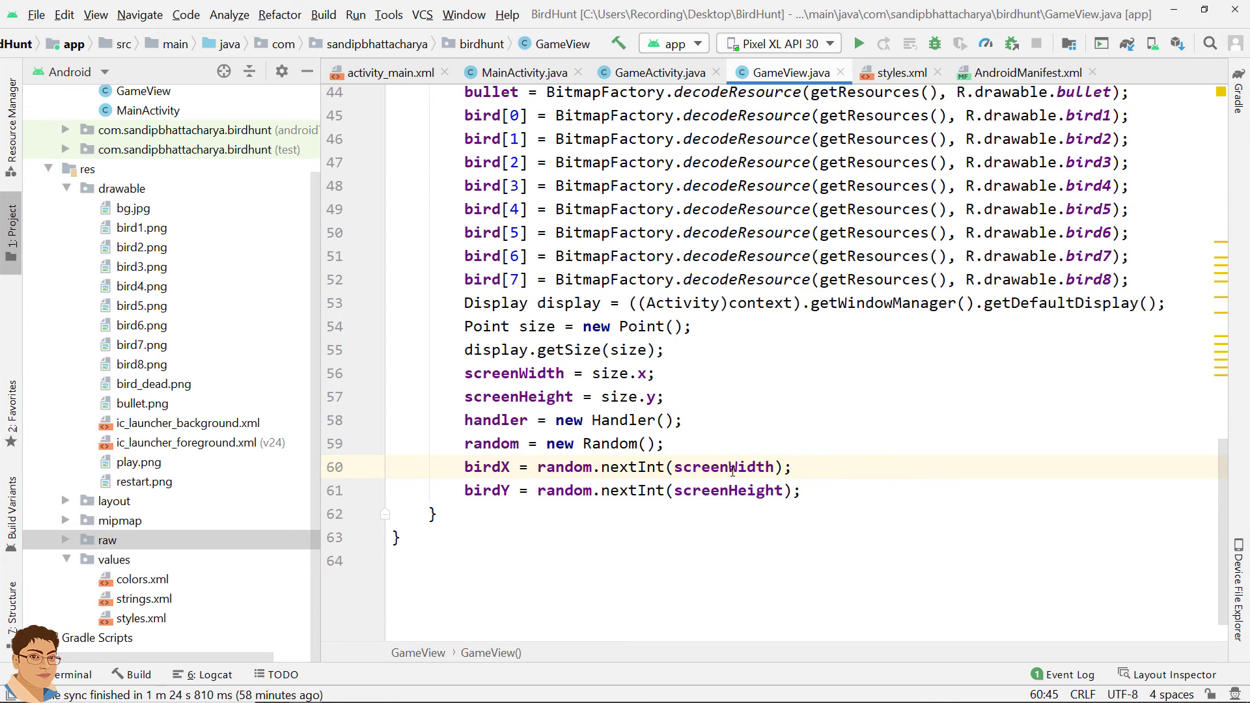
{"action": "left_click", "coordinate": [802, 493]}
{"action": "scroll", "coordinate": [988, 504], "scroll_direction": "down", "scroll_amount": 2}
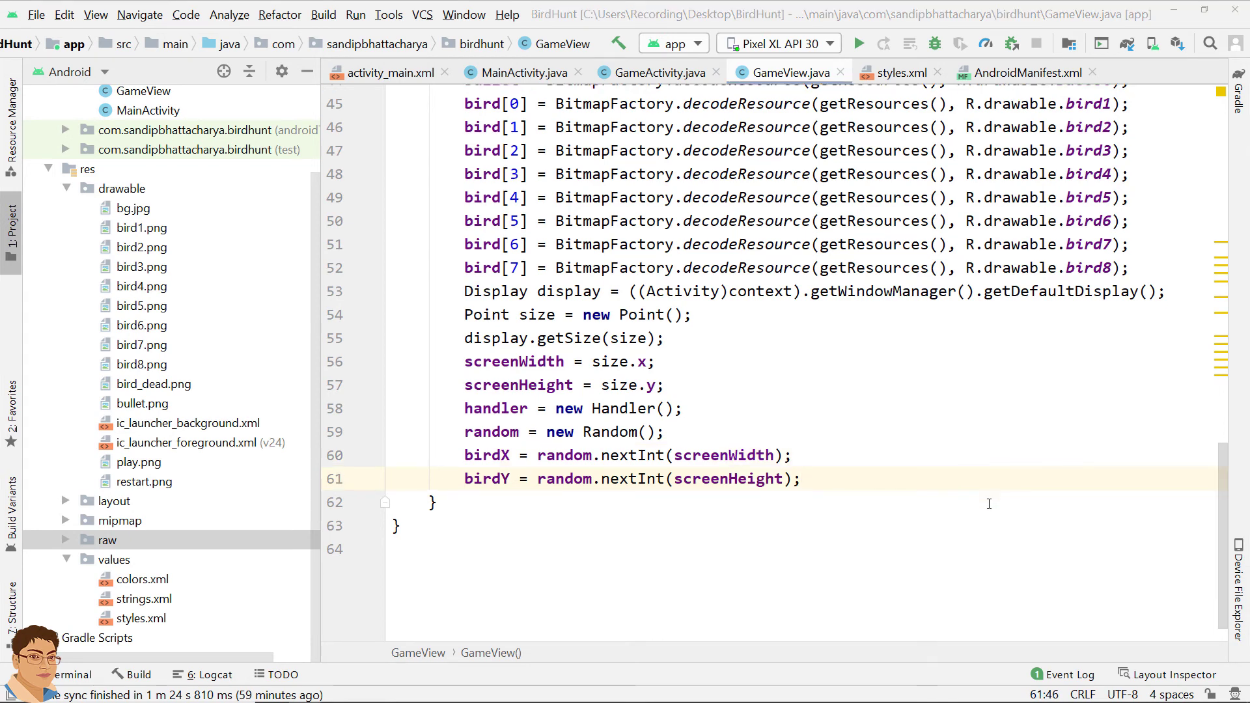
Add runnable = new Runnable(){...}; with invalidate(); inside its run() method
{"action": "key", "text": "Return"}
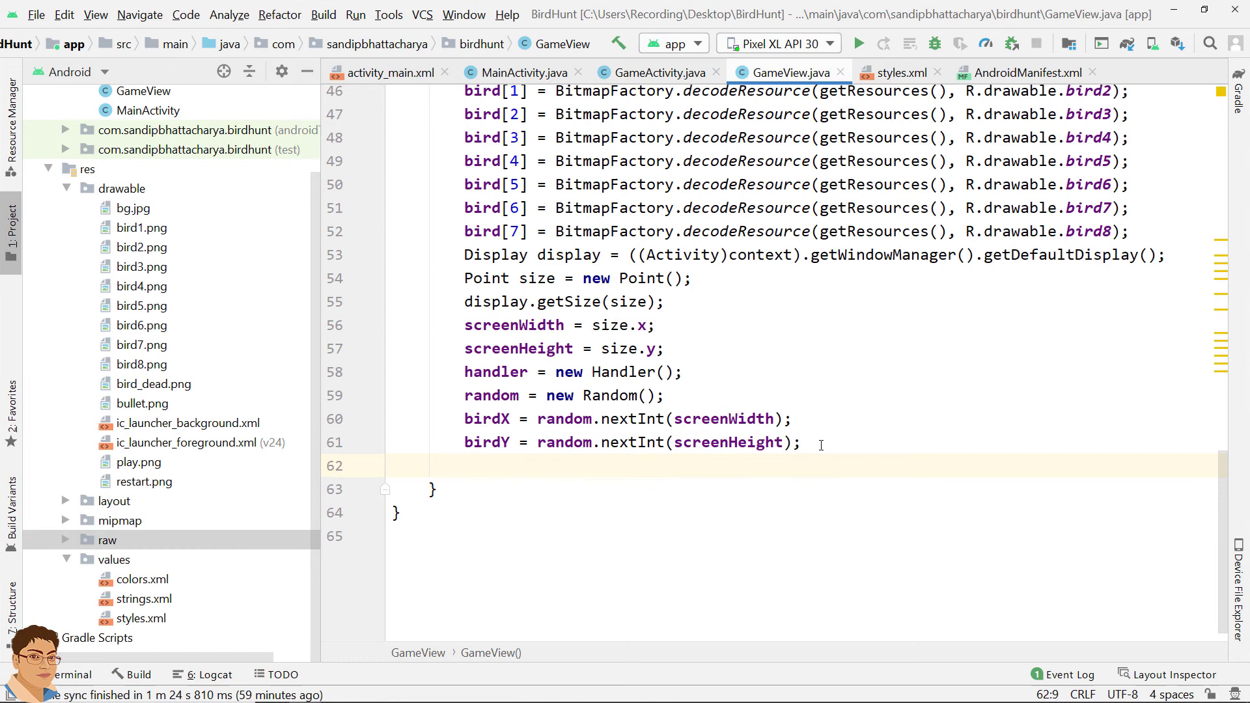
{"action": "type", "text": "ru"}
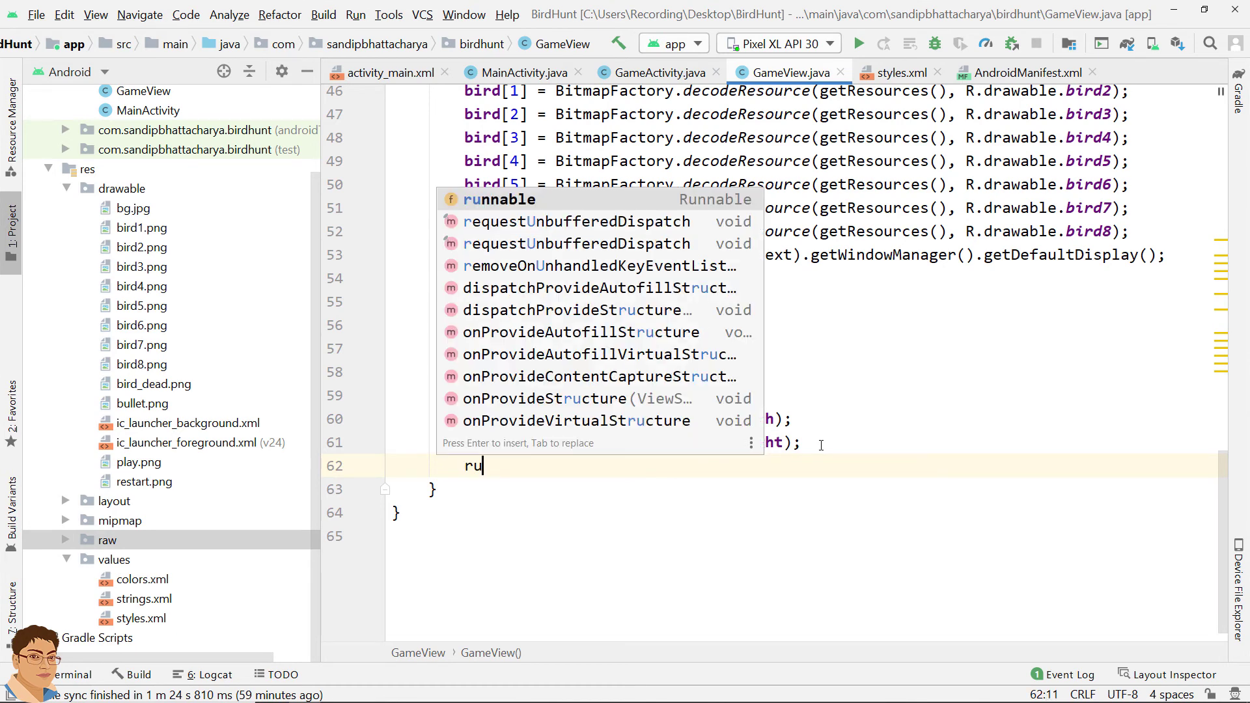
{"action": "type", "text": "nna"}
{"action": "key", "text": "Return"}
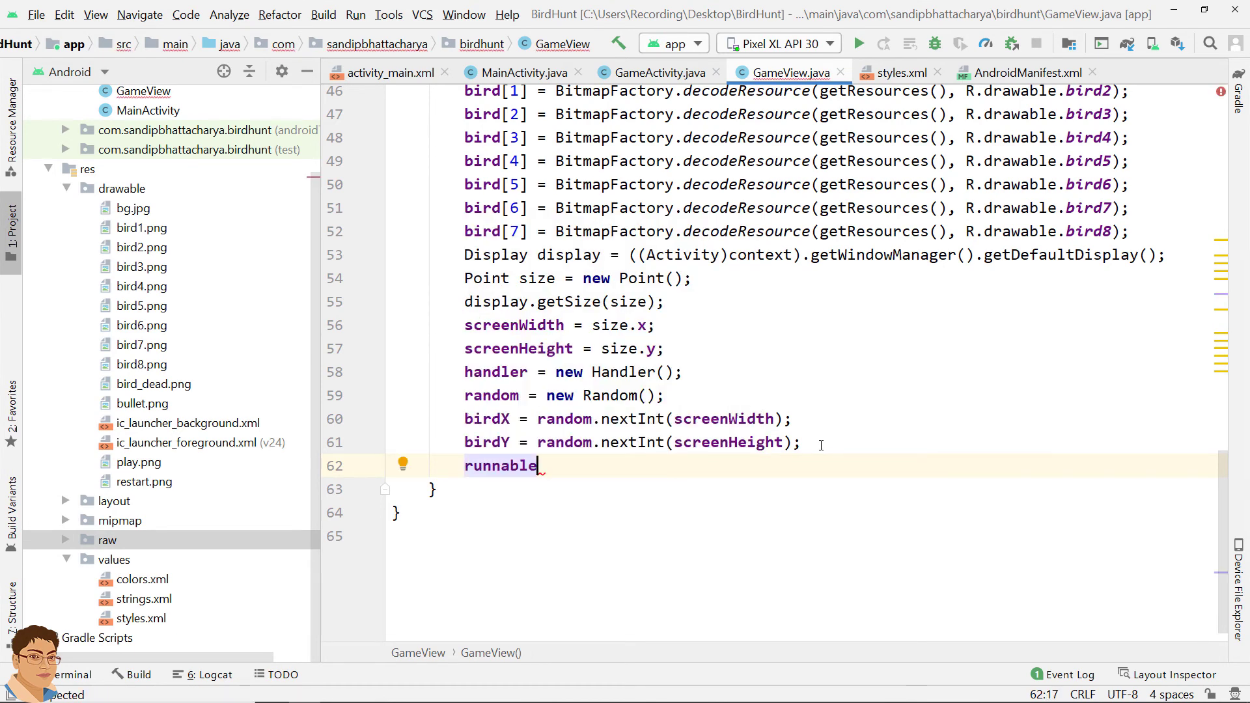
{"action": "type", "text": " = new "}
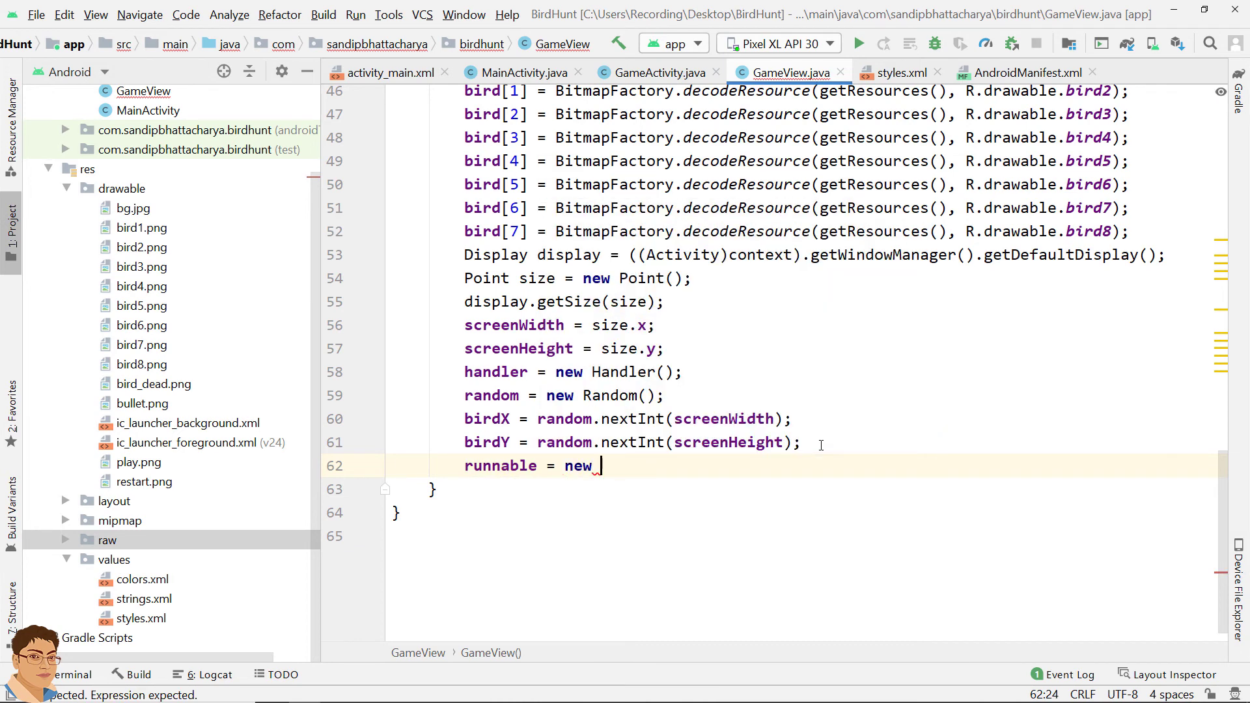
{"action": "type", "text": "Runnab"}
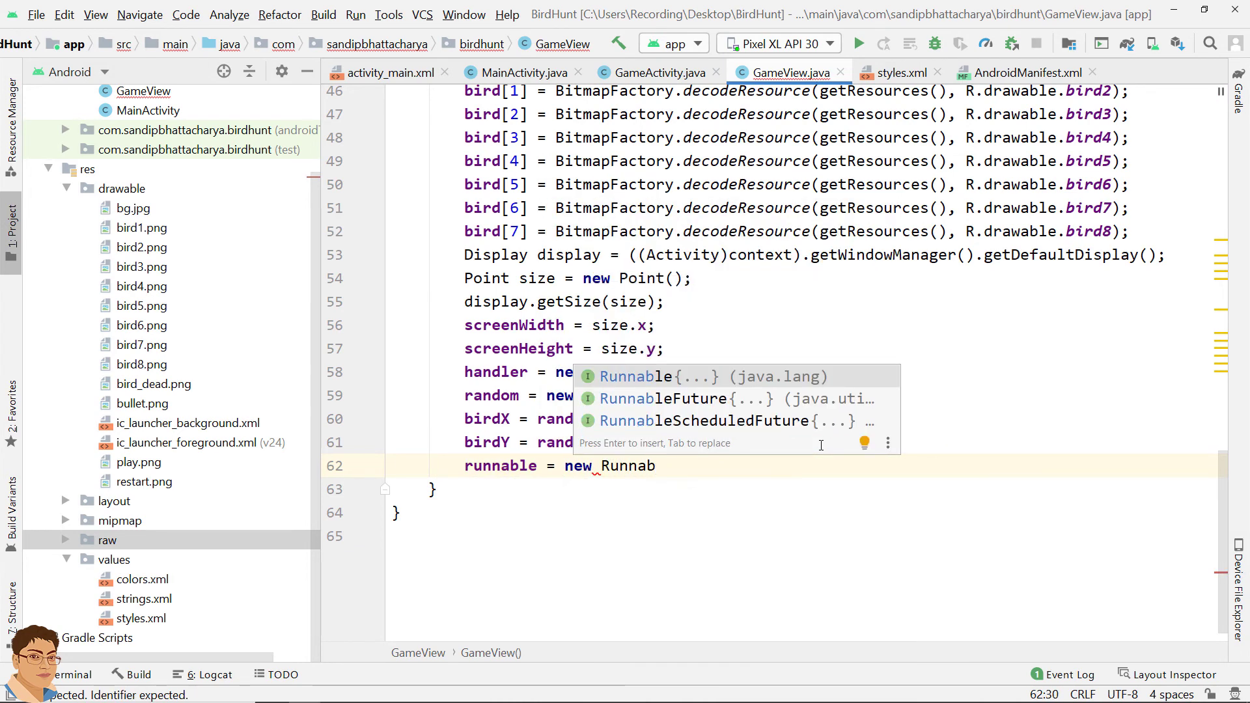
{"action": "key", "text": "Return"}
{"action": "key", "text": "Down"}
{"action": "key", "text": "Down"}
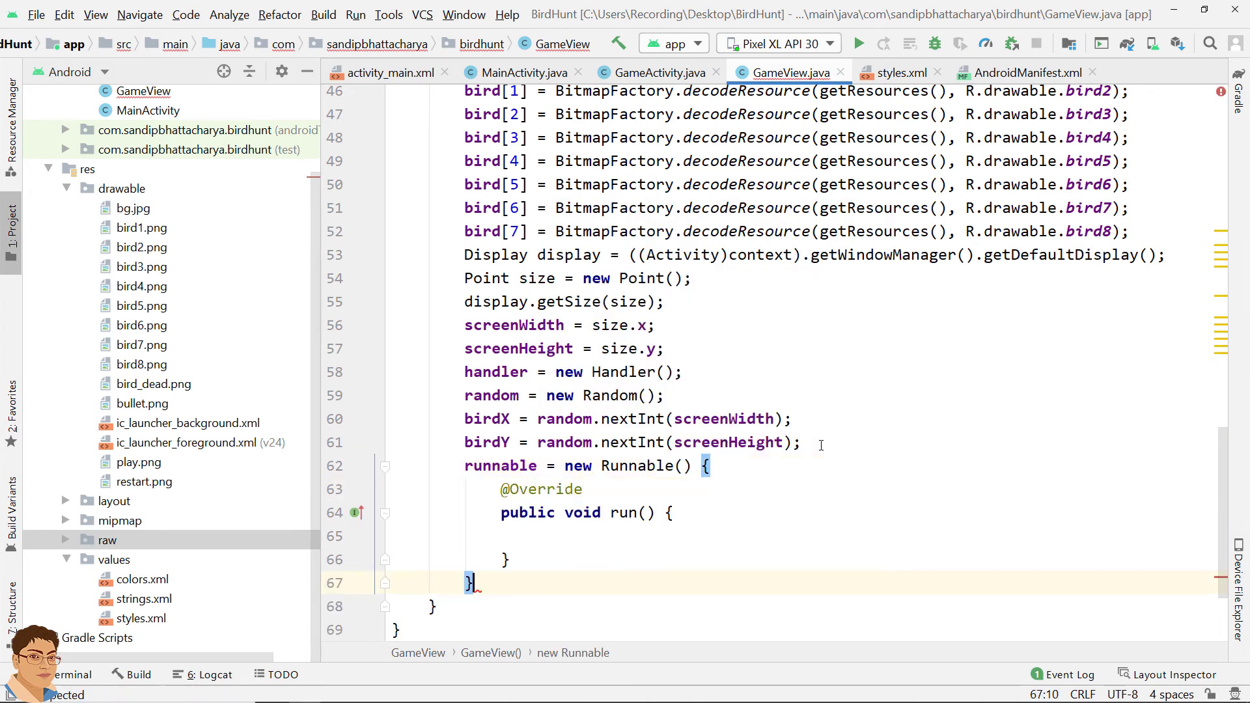
{"action": "type", "text": ";"}
{"action": "key", "text": "Up"}
{"action": "key", "text": "Up"}
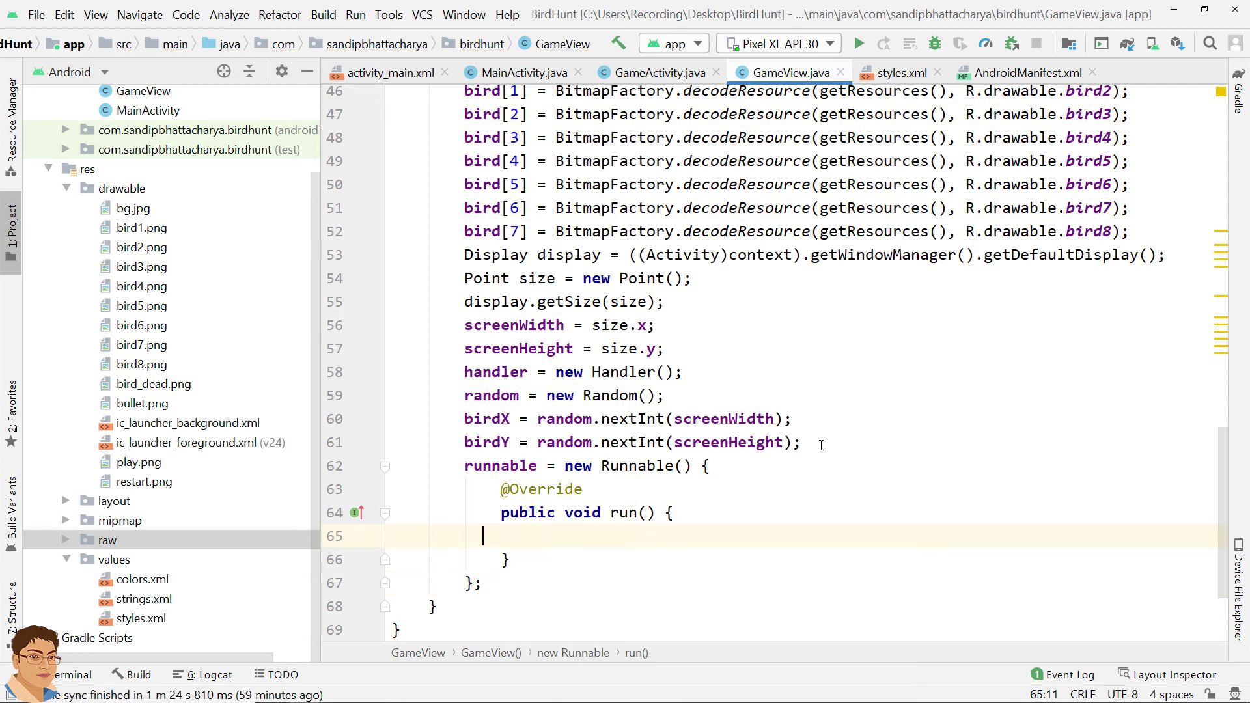
{"action": "key", "text": "End"}
{"action": "type", "text": "inval"}
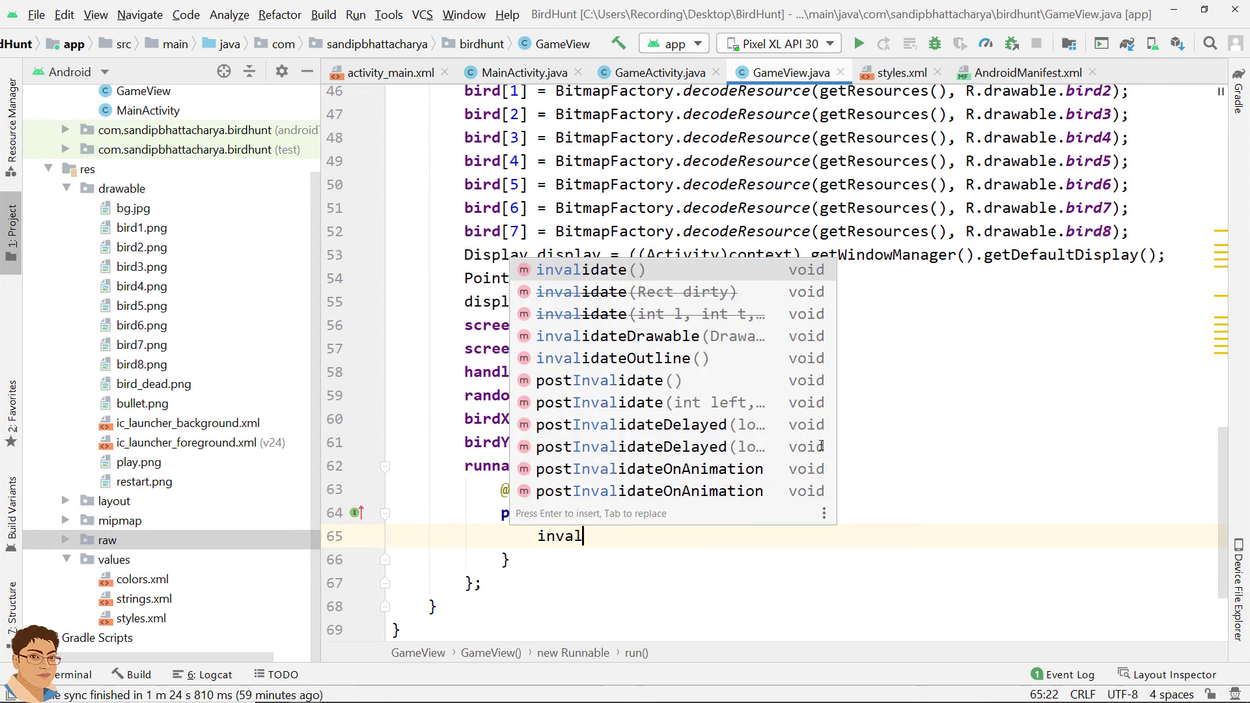
{"action": "type", "text": "i"}
{"action": "key", "text": "Return"}
{"action": "type", "text": ";"}
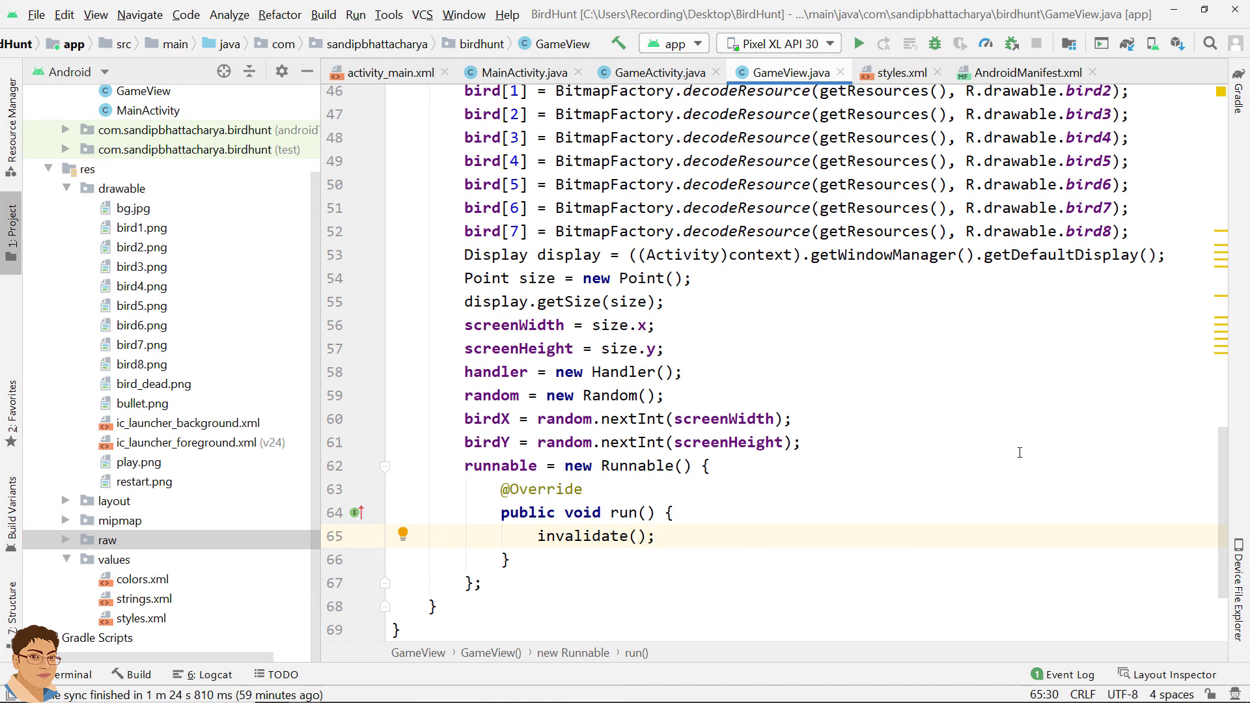
{"action": "scroll", "coordinate": [1017, 452], "scroll_direction": "down", "scroll_amount": 2}
{"action": "left_click", "coordinate": [504, 497]}
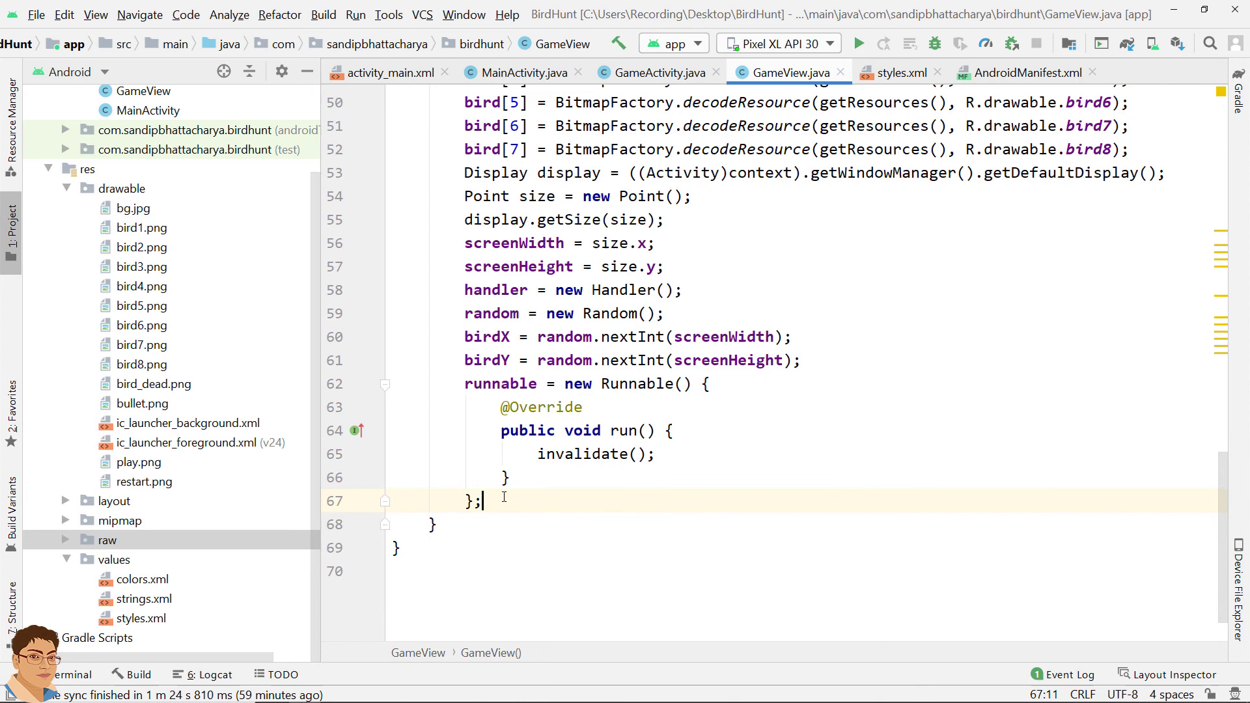
Add rect = new Rect(0, 0, screenWidth, screenHeight); on line 68 and open a new line
{"action": "key", "text": "Return"}
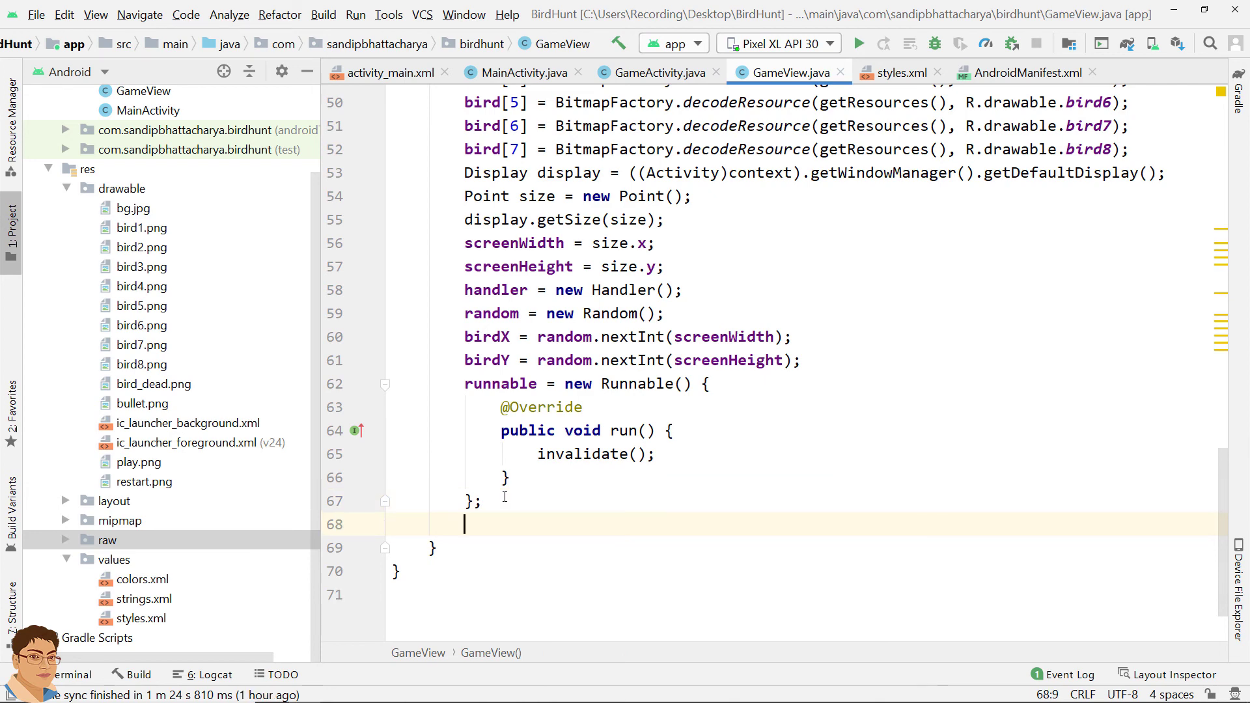
{"action": "type", "text": "rect"}
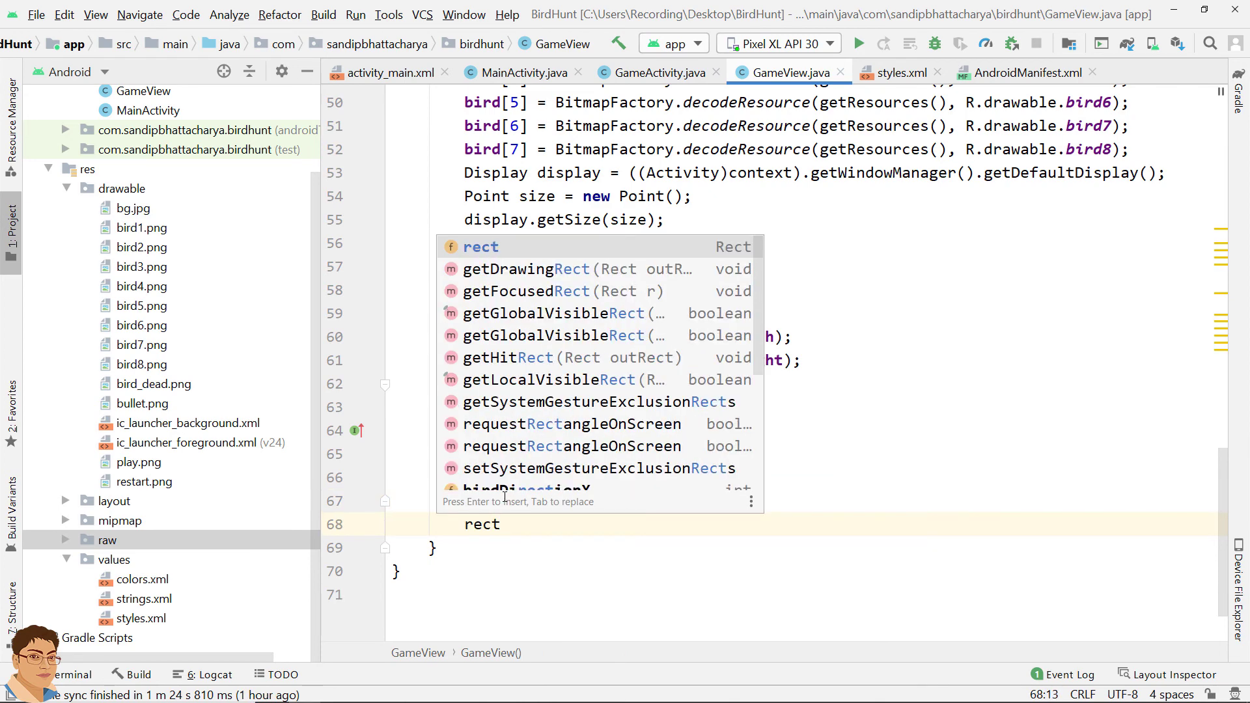
{"action": "key", "text": "Escape"}
{"action": "type", "text": " = "}
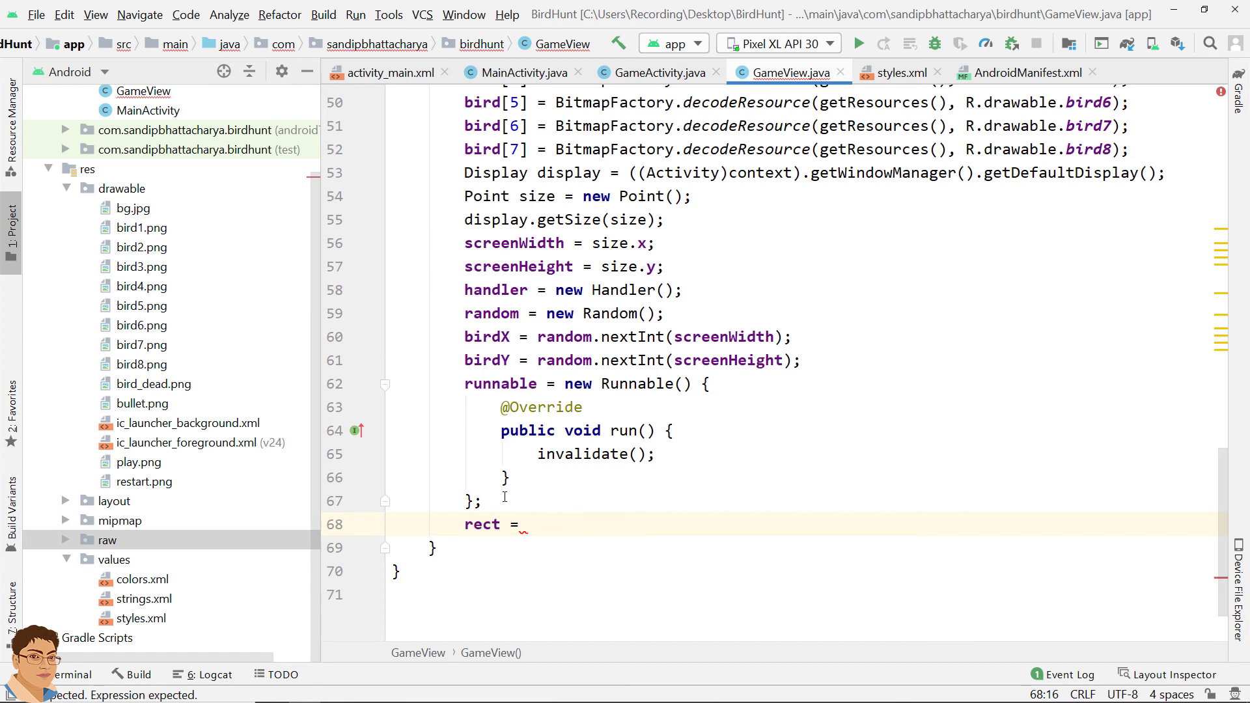
{"action": "type", "text": "new Re"}
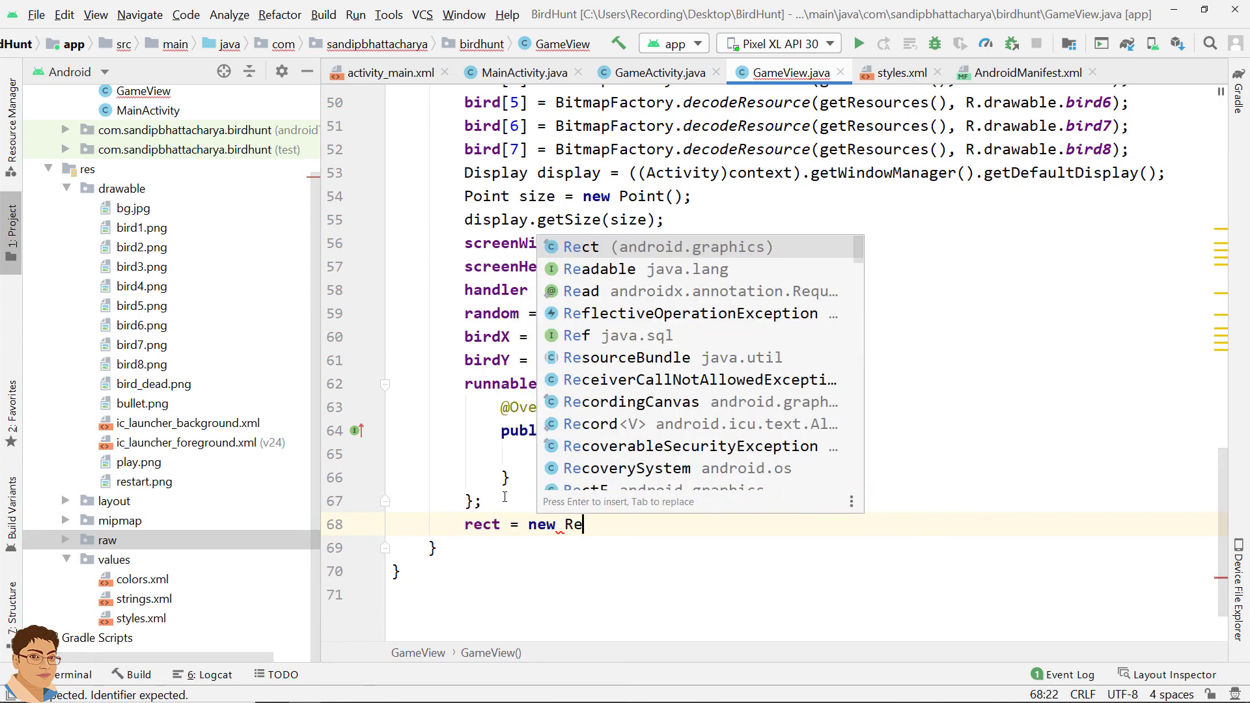
{"action": "type", "text": "ct"}
{"action": "key", "text": "Return"}
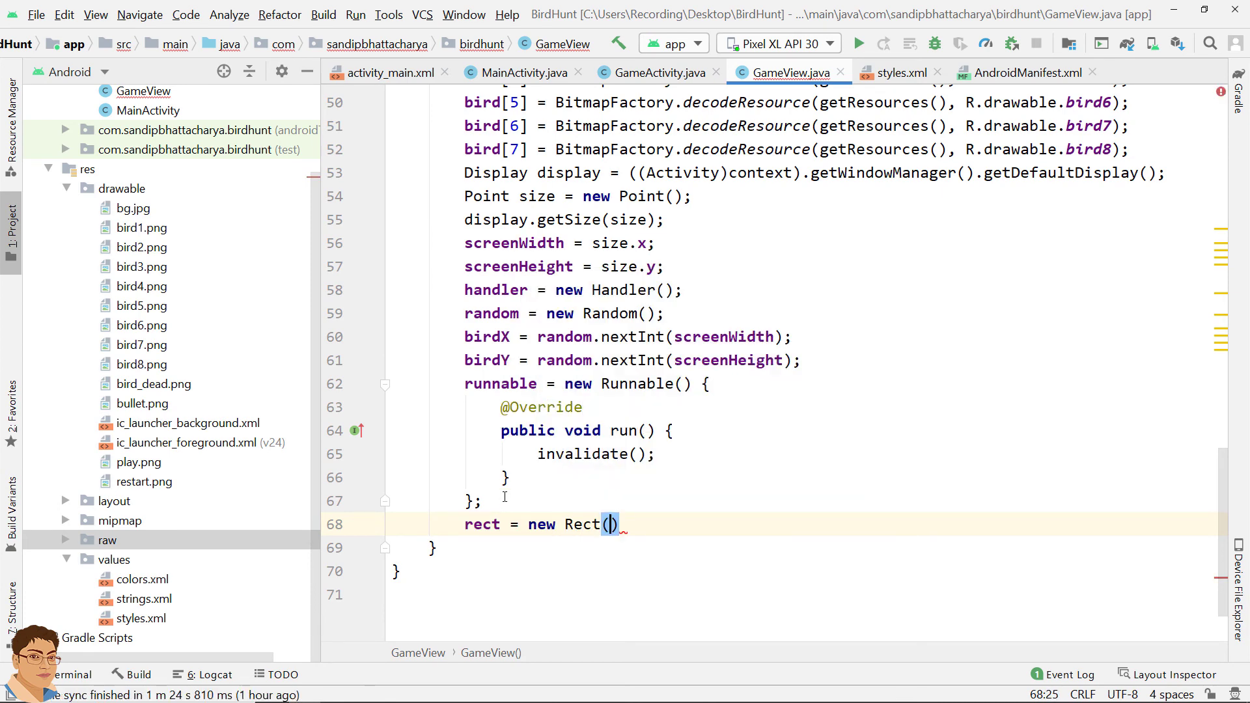
{"action": "type", "text": ";"}
{"action": "key", "text": "Left"}
{"action": "key", "text": "Left"}
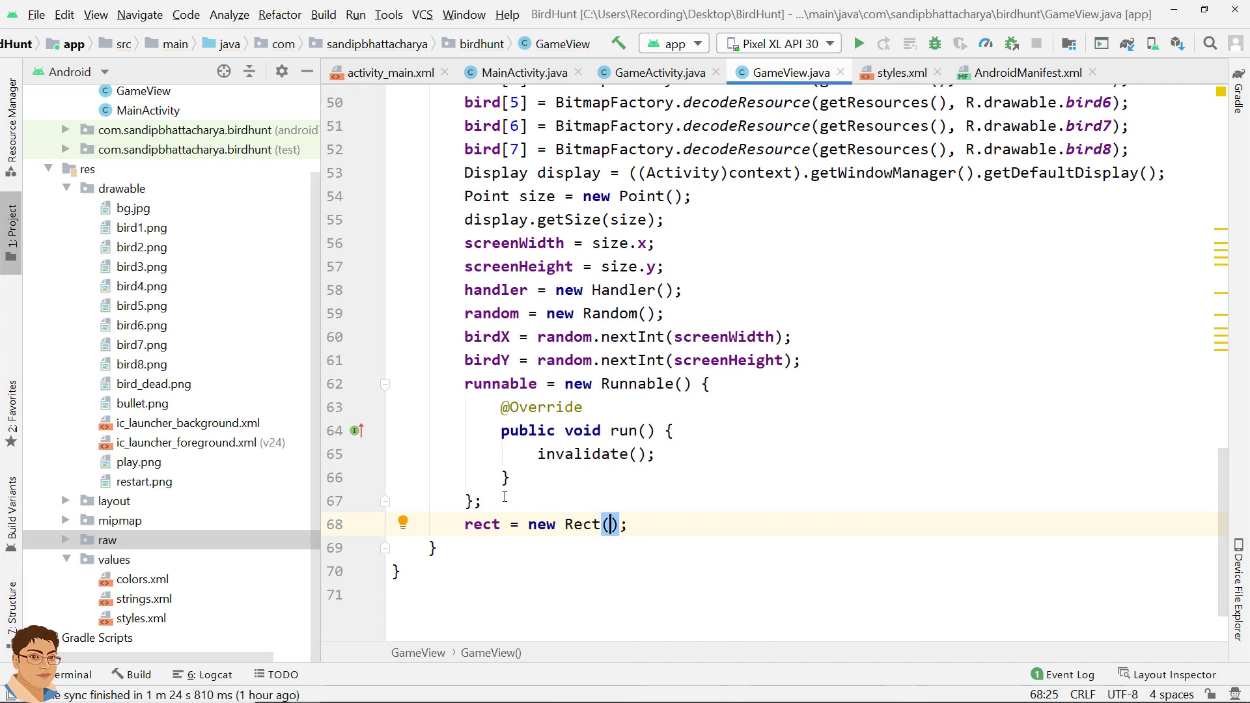
{"action": "type", "text": "0, "}
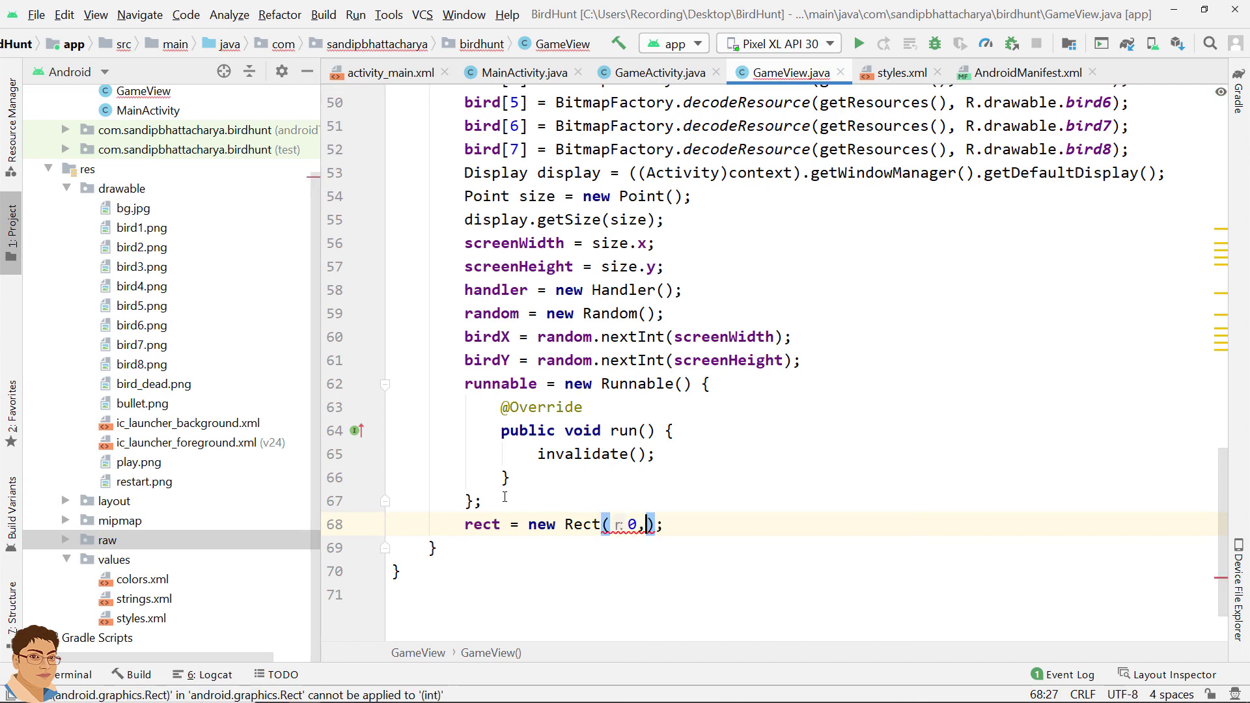
{"action": "type", "text": "0"}
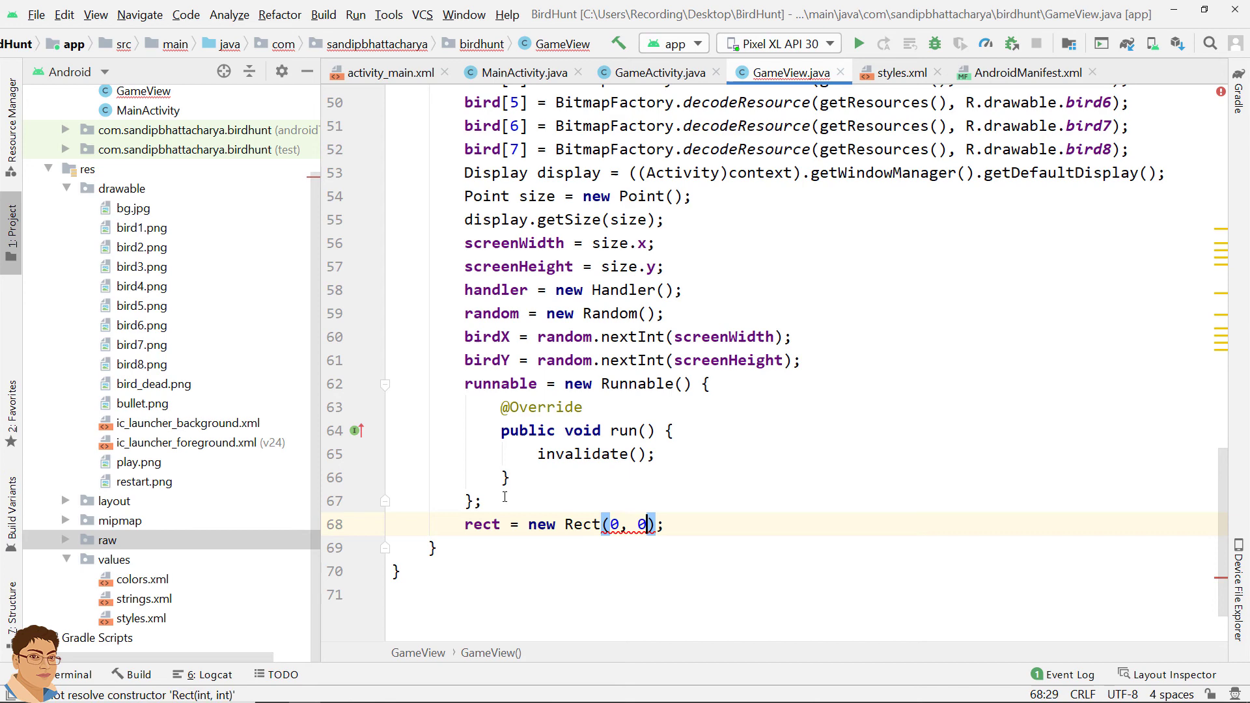
{"action": "type", "text": ", "}
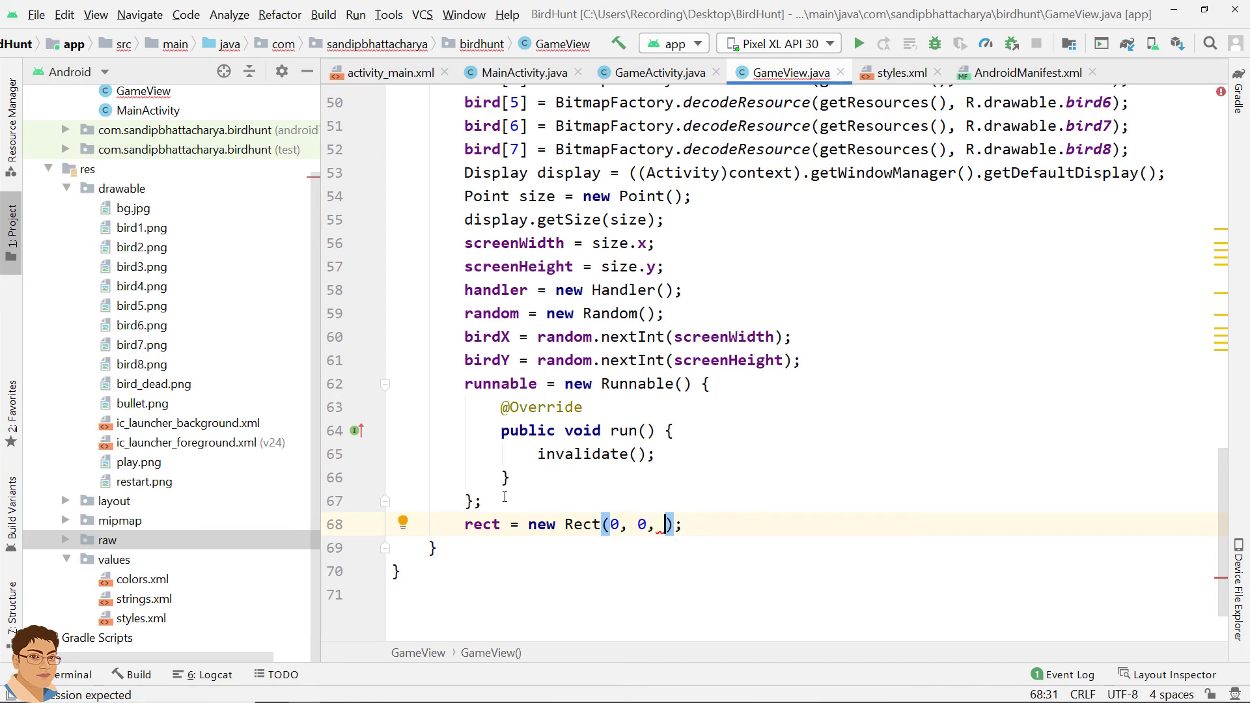
{"action": "type", "text": "scr"}
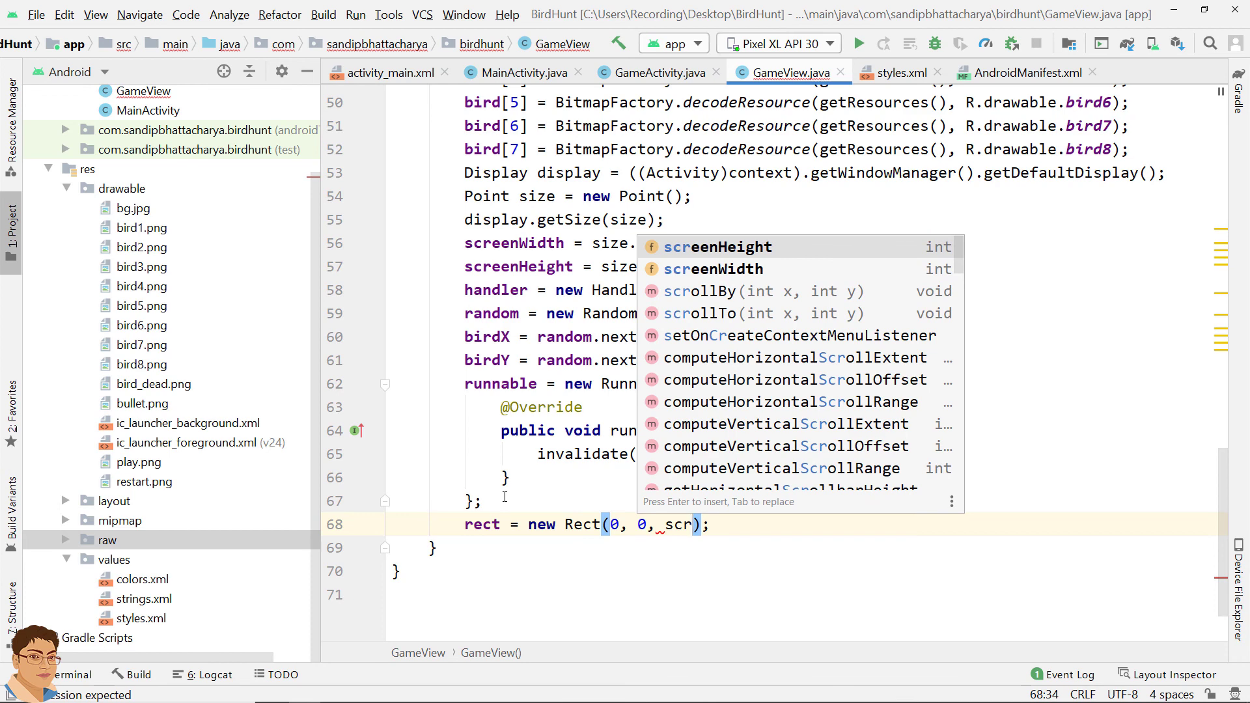
{"action": "key", "text": "Down"}
{"action": "key", "text": "Return"}
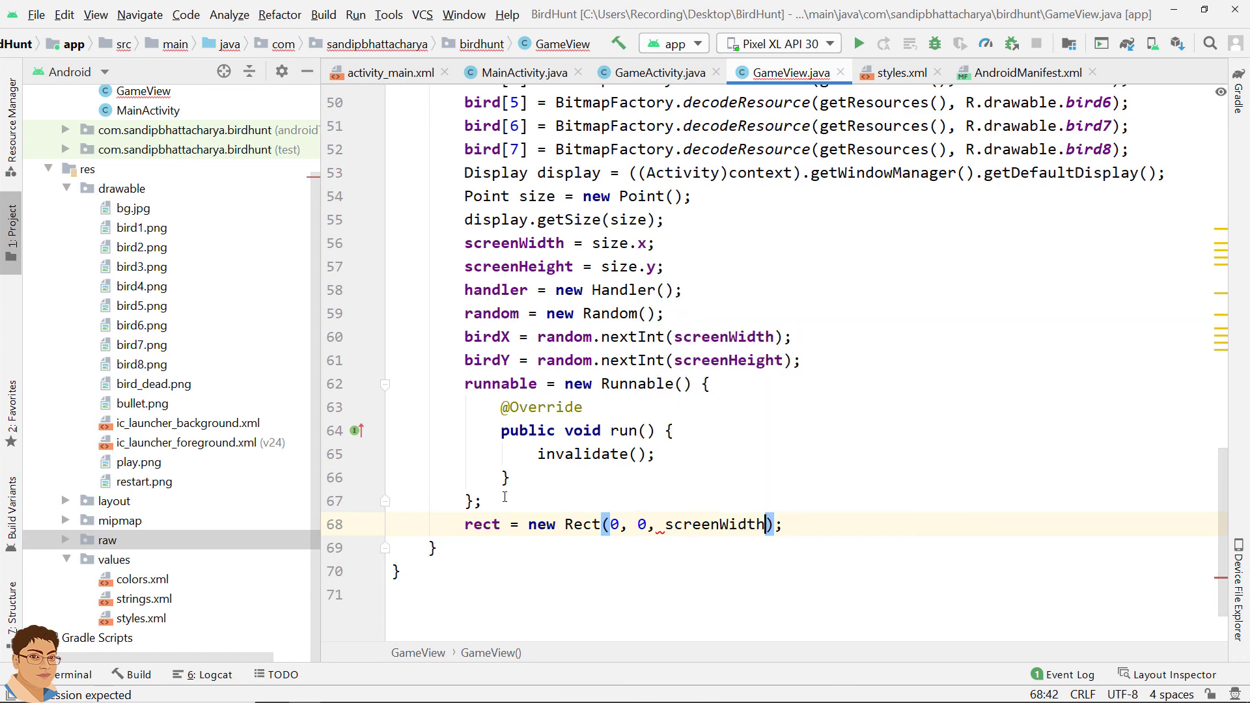
{"action": "type", "text": ","}
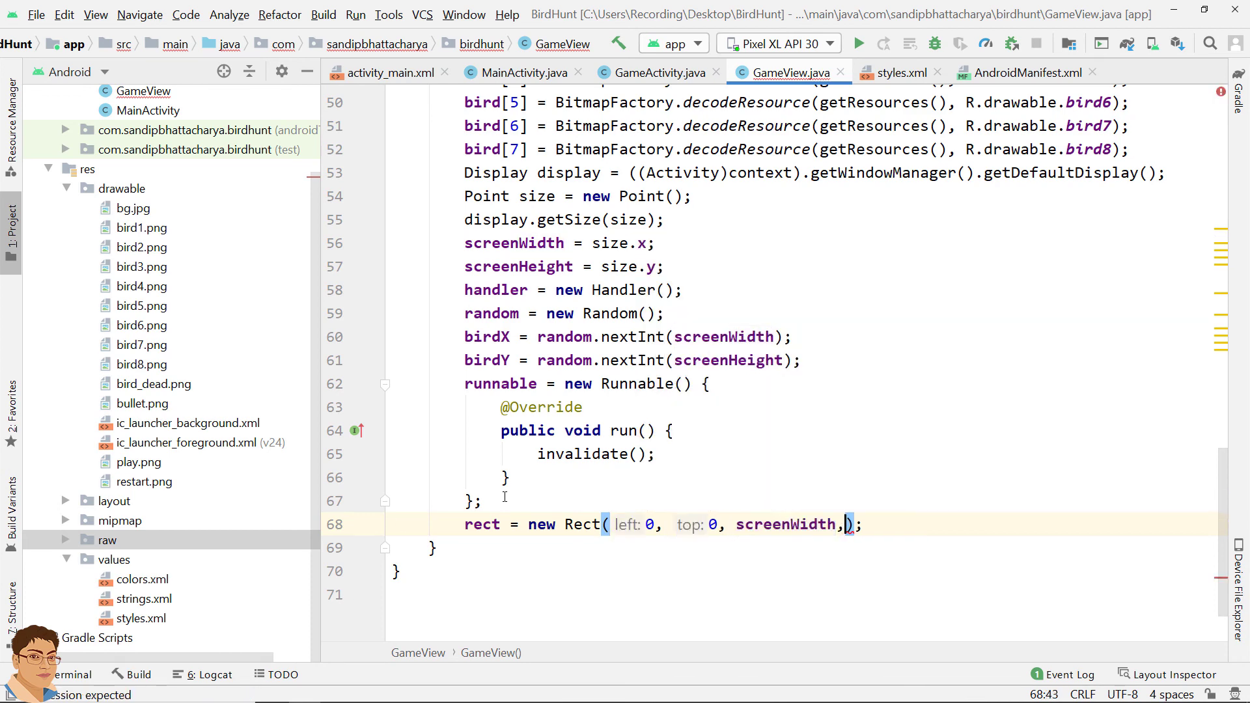
{"action": "type", "text": " s"}
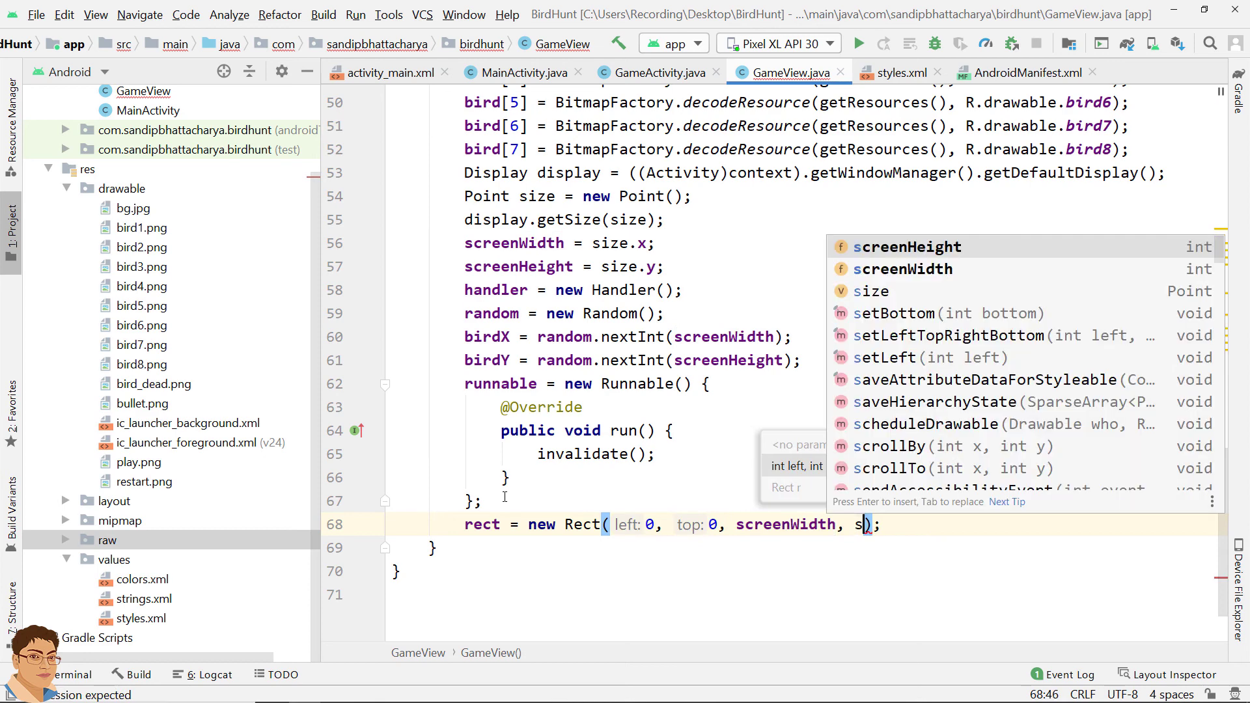
{"action": "type", "text": "c"}
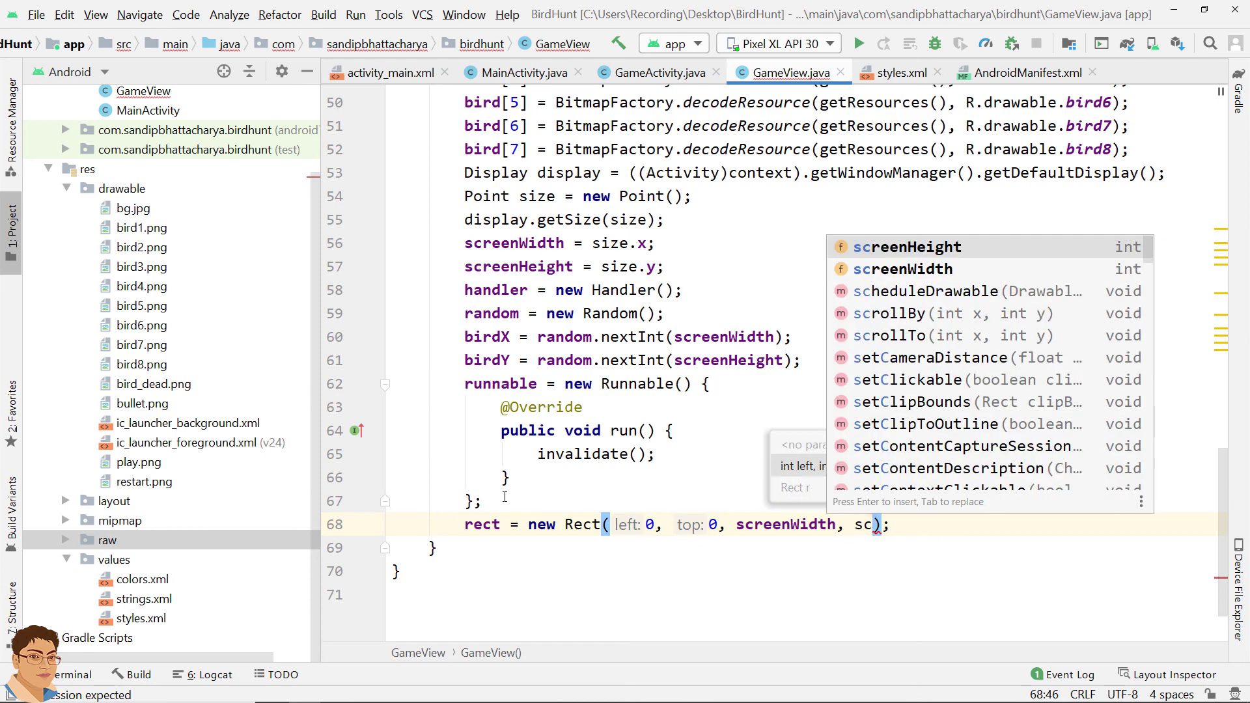
{"action": "key", "text": "Return"}
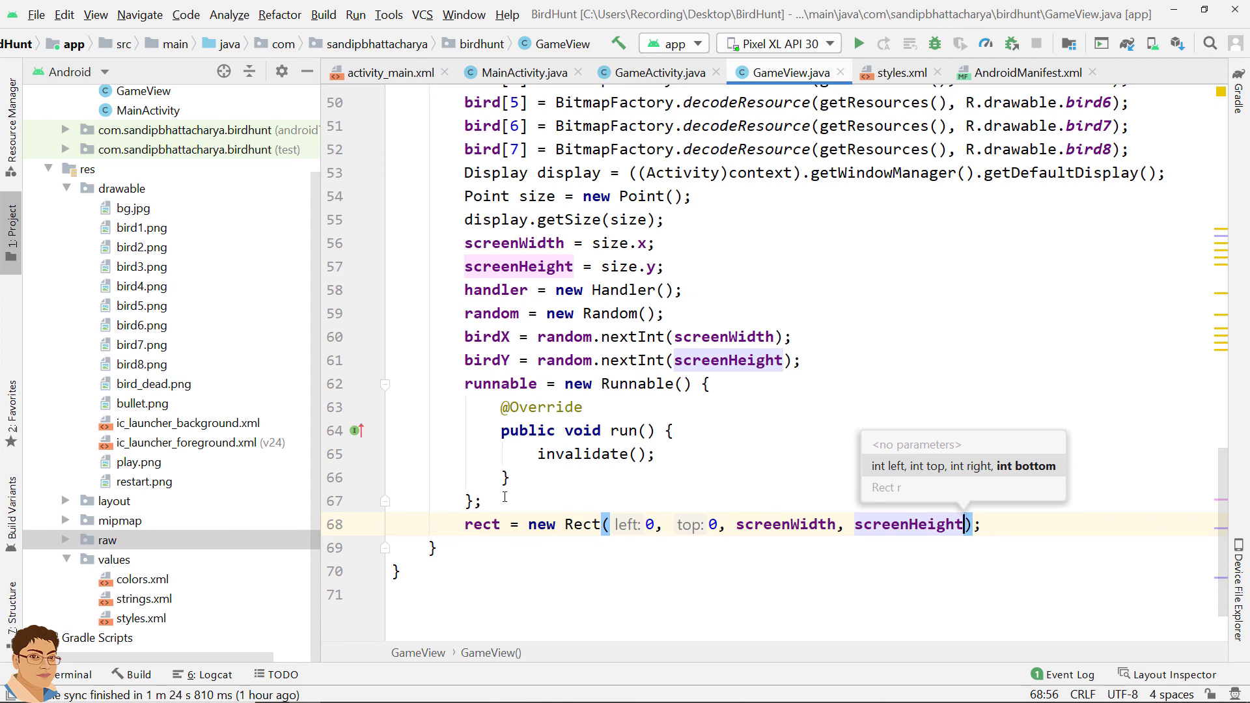
{"action": "key", "text": "End"}
{"action": "key", "text": "Return"}
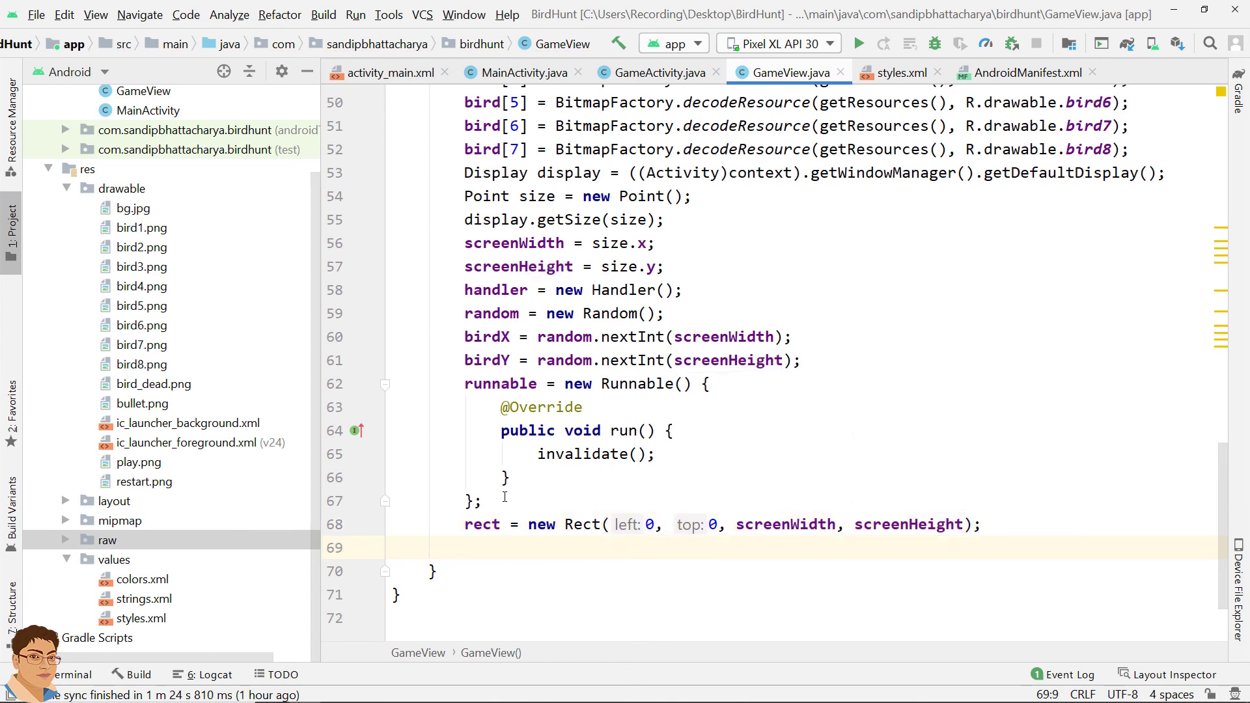
{"action": "type", "text": "mp"}
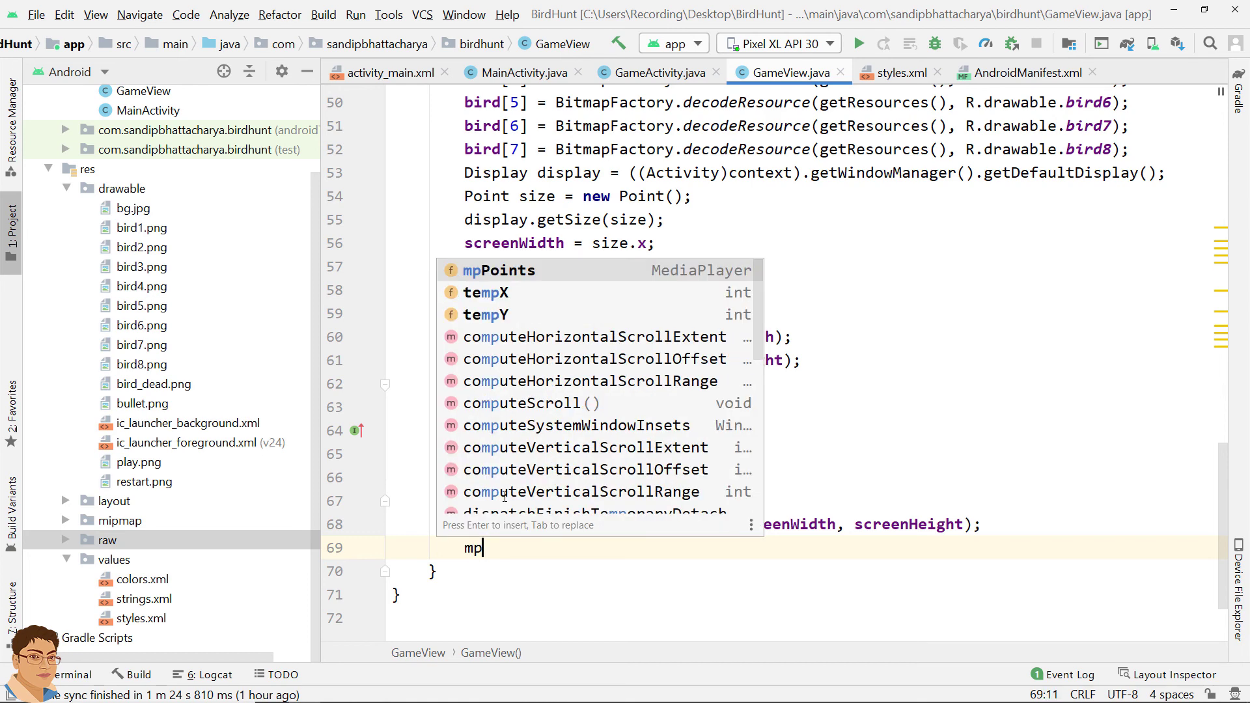
Write mpPoints = MediaPlayer.create(context, R.raw.points); on line 69
{"action": "key", "text": "Return"}
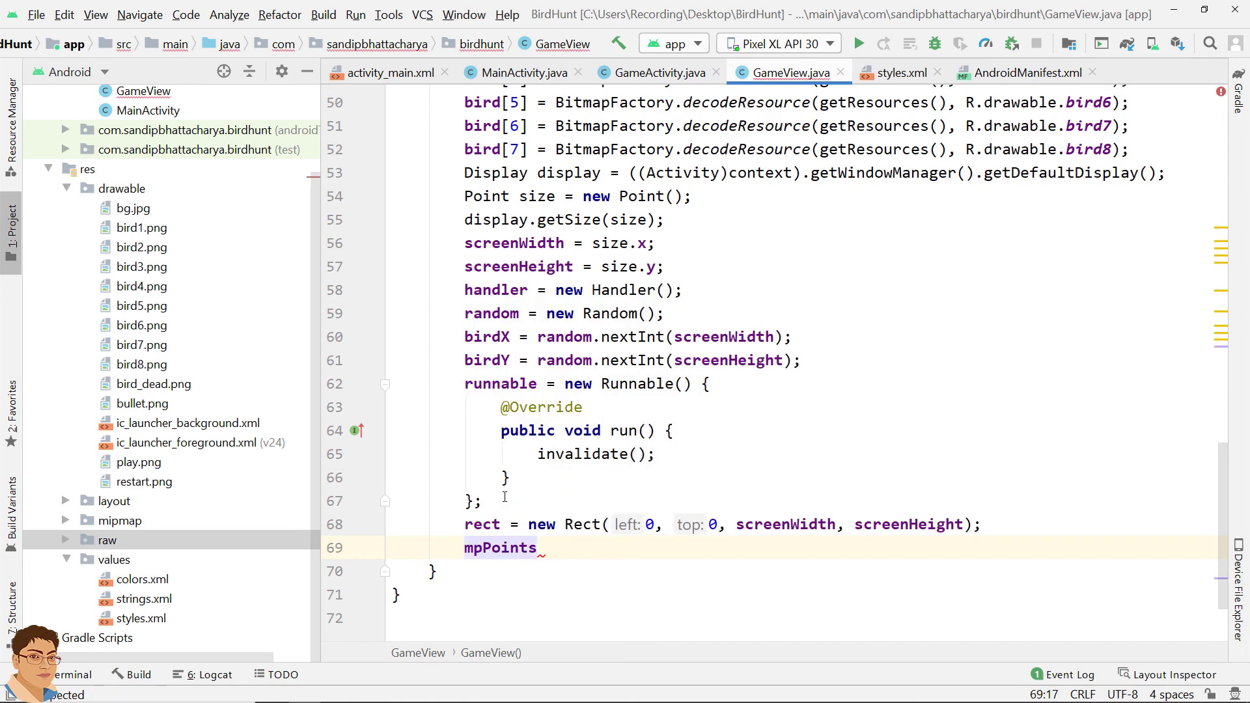
{"action": "type", "text": " = Medi"}
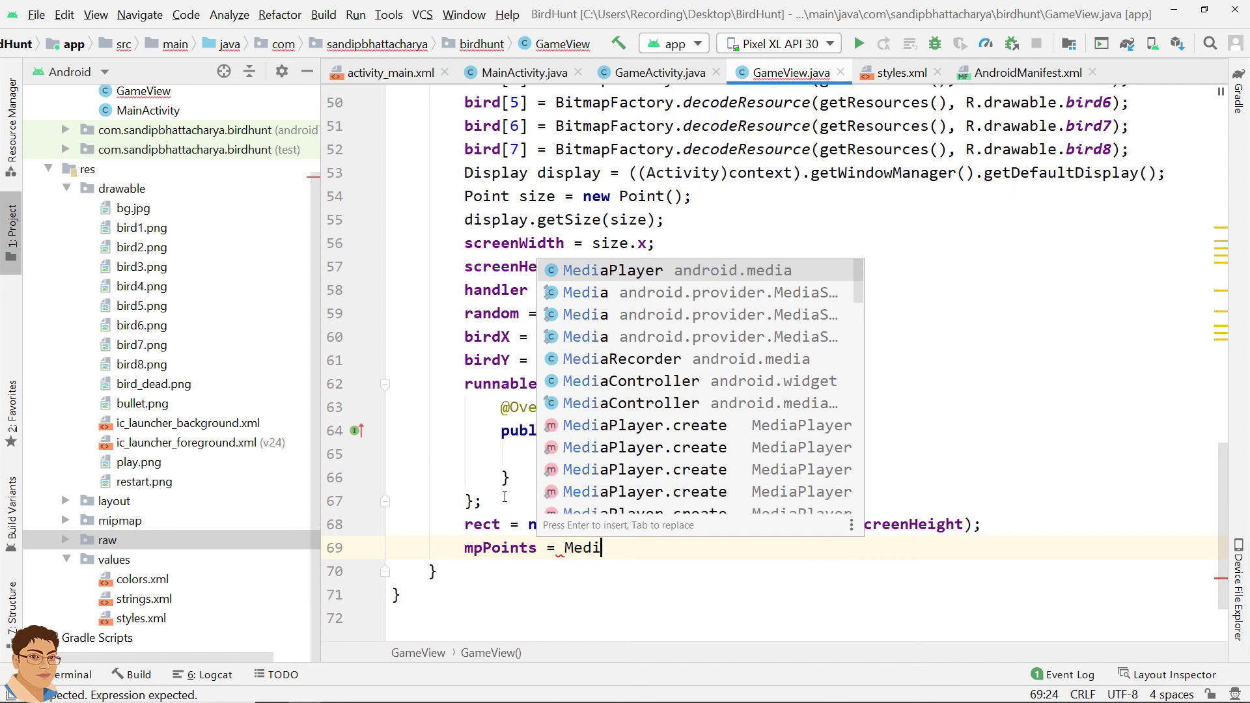
{"action": "type", "text": "aPl"}
{"action": "key", "text": "Return"}
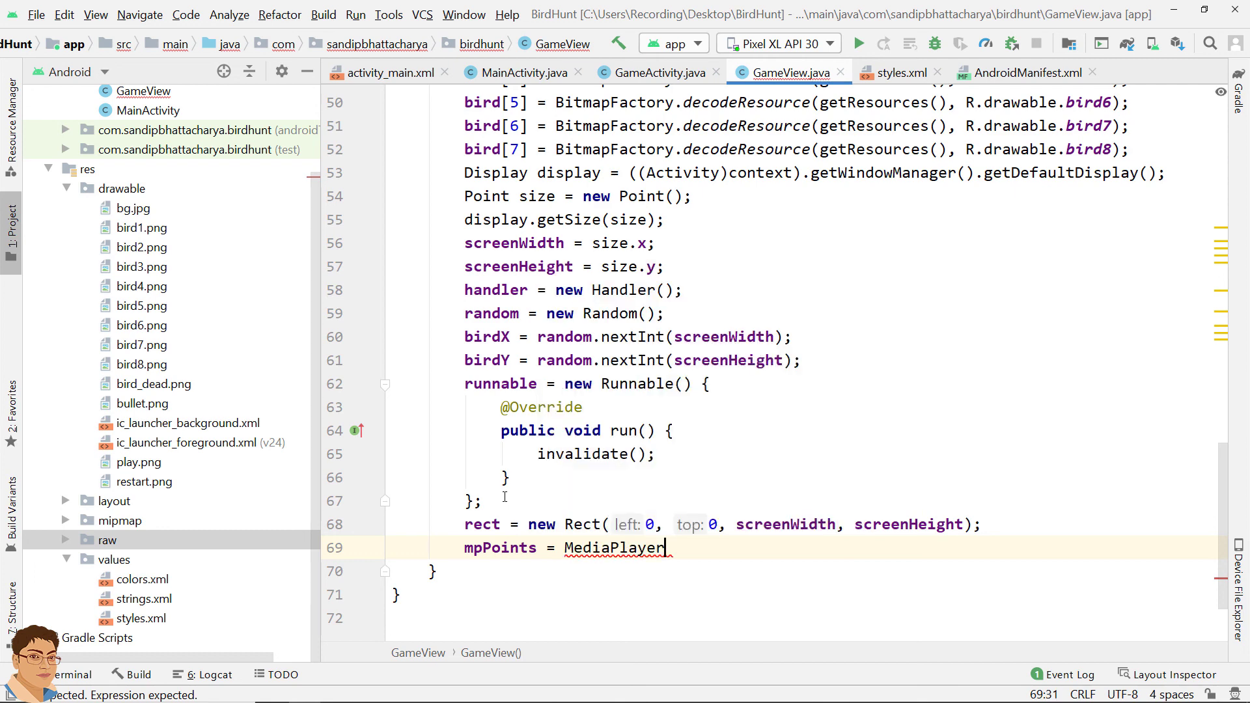
{"action": "type", "text": ".c"}
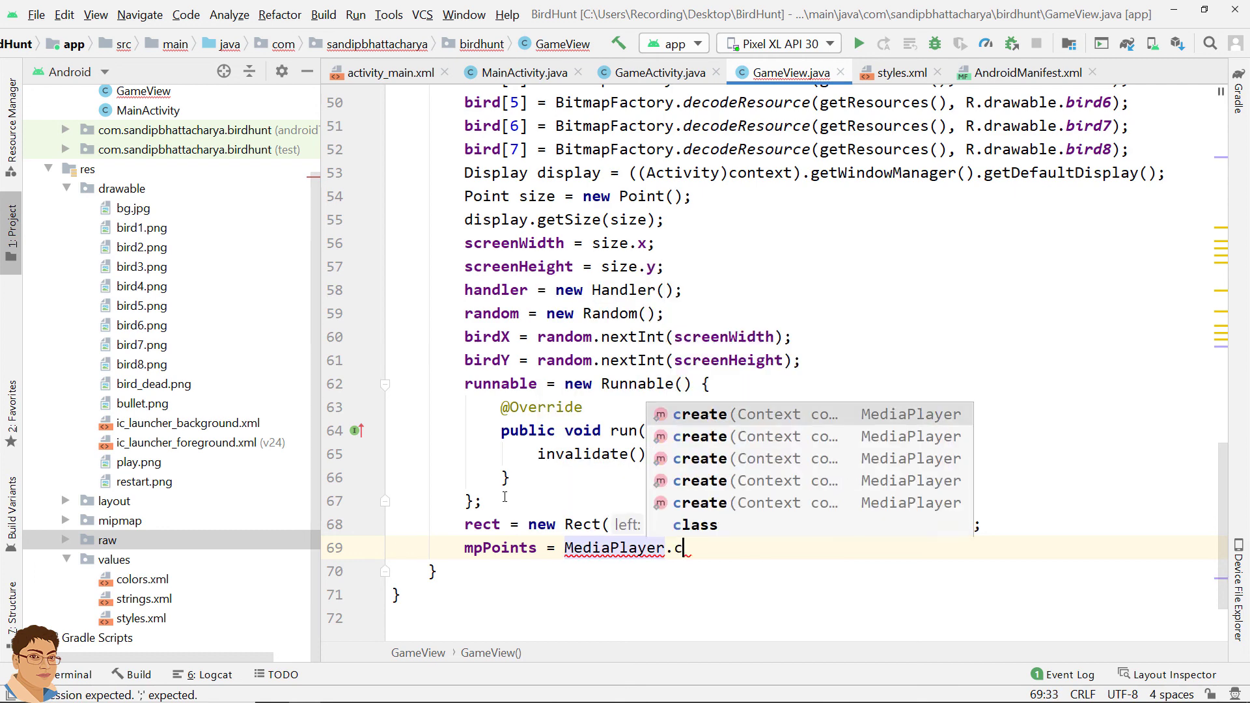
{"action": "type", "text": "reate"}
{"action": "key", "text": "Return"}
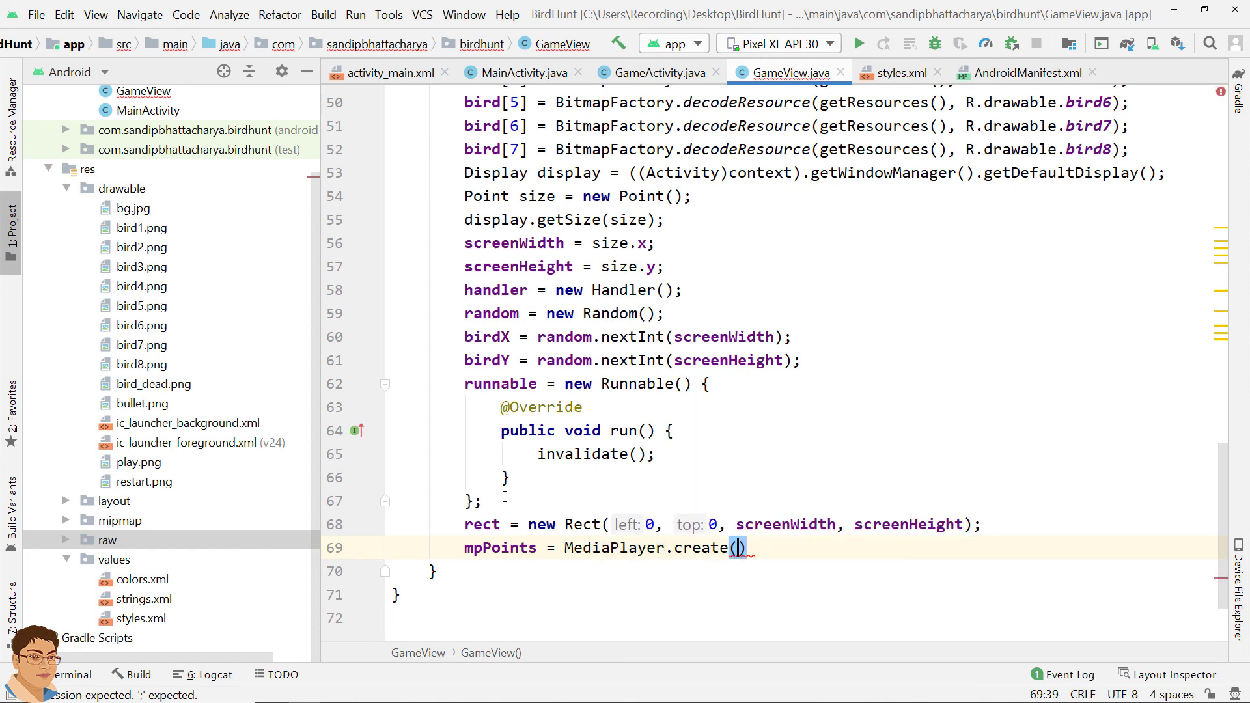
{"action": "type", "text": "con"}
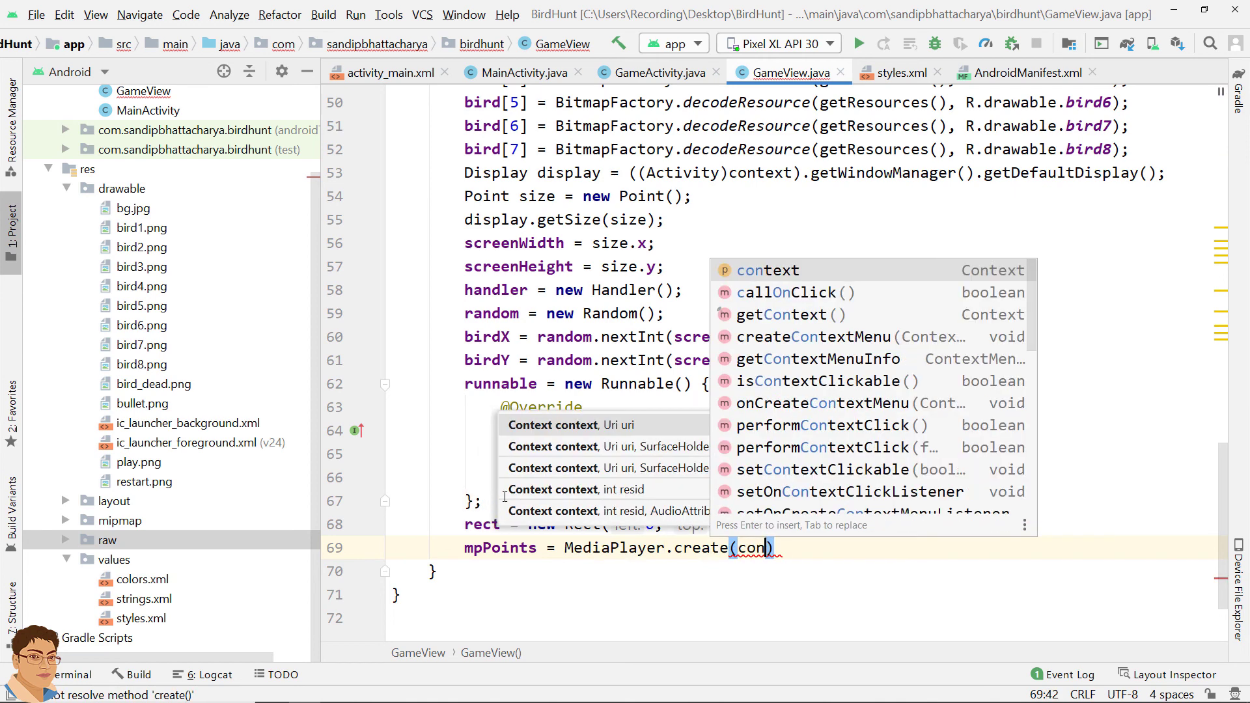
{"action": "key", "text": "Return"}
{"action": "type", "text": ","}
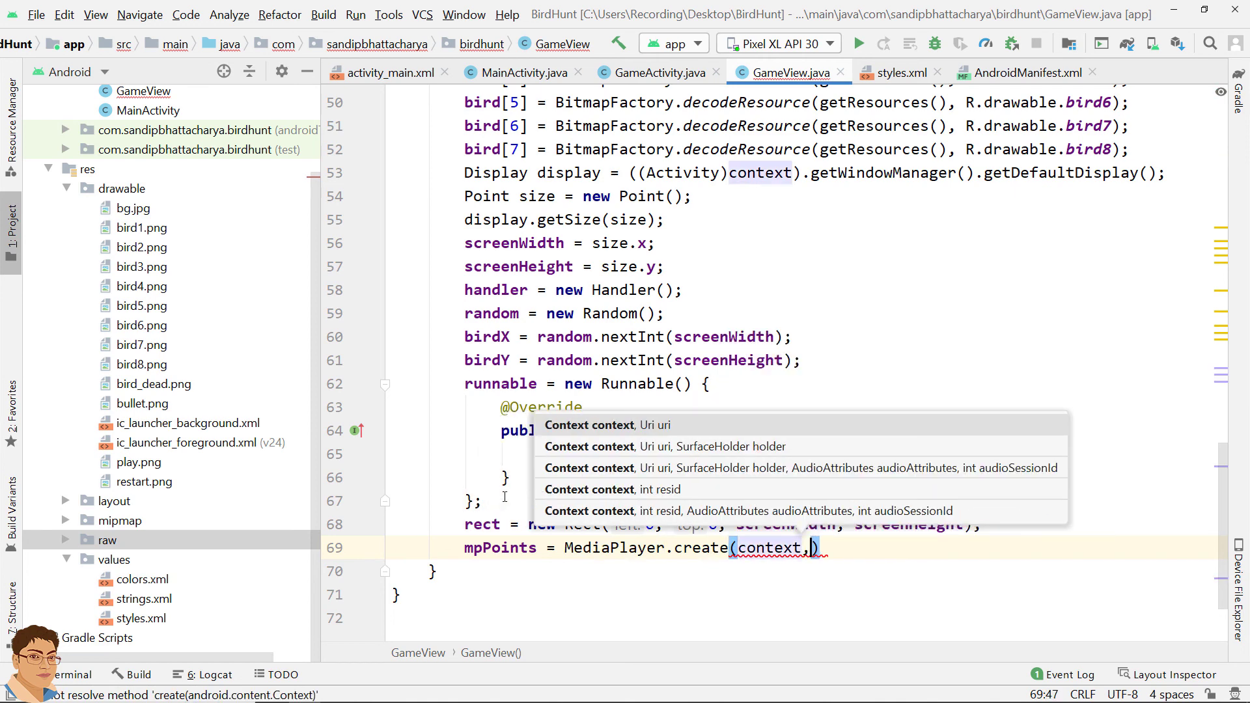
{"action": "type", "text": " R"}
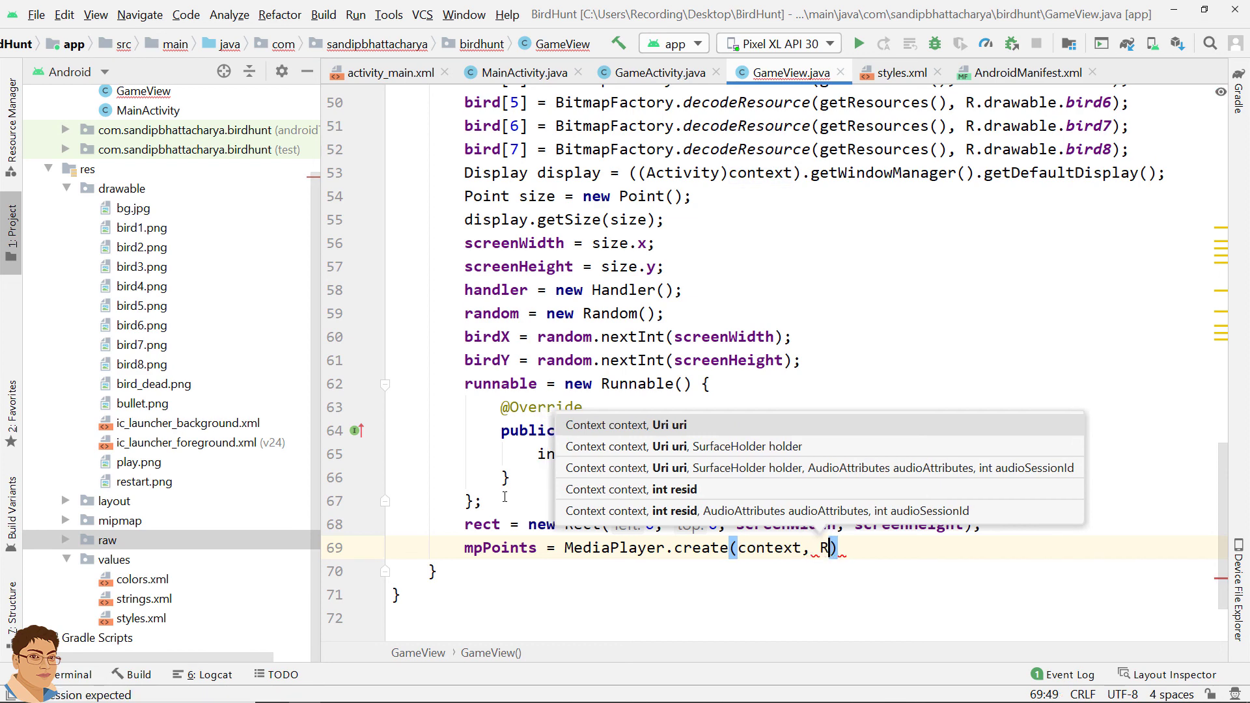
{"action": "type", "text": ".raw"}
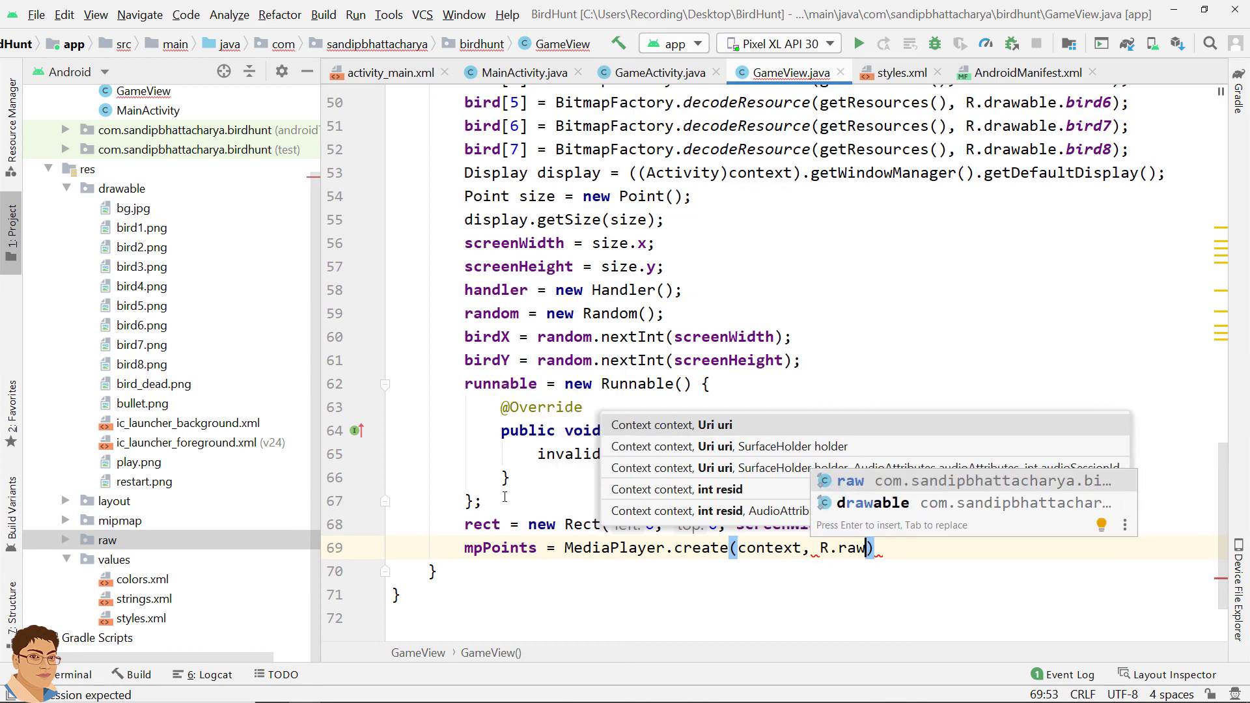
{"action": "type", "text": "."}
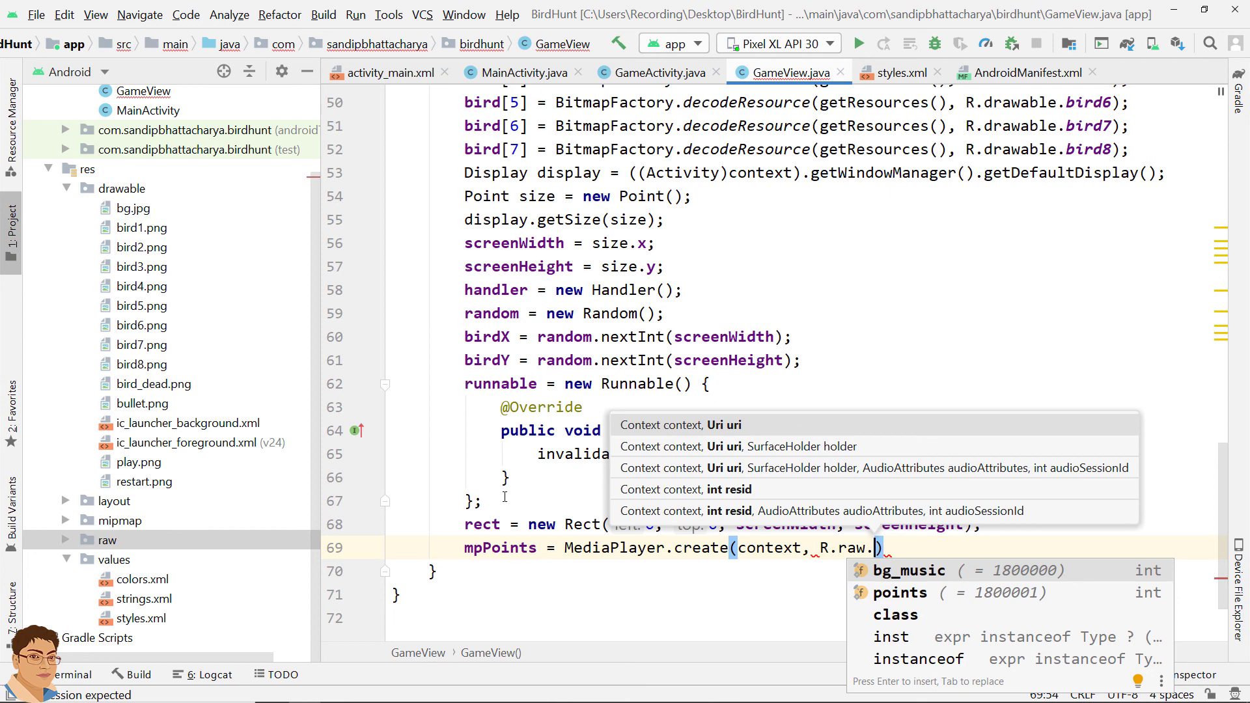
{"action": "type", "text": "points"}
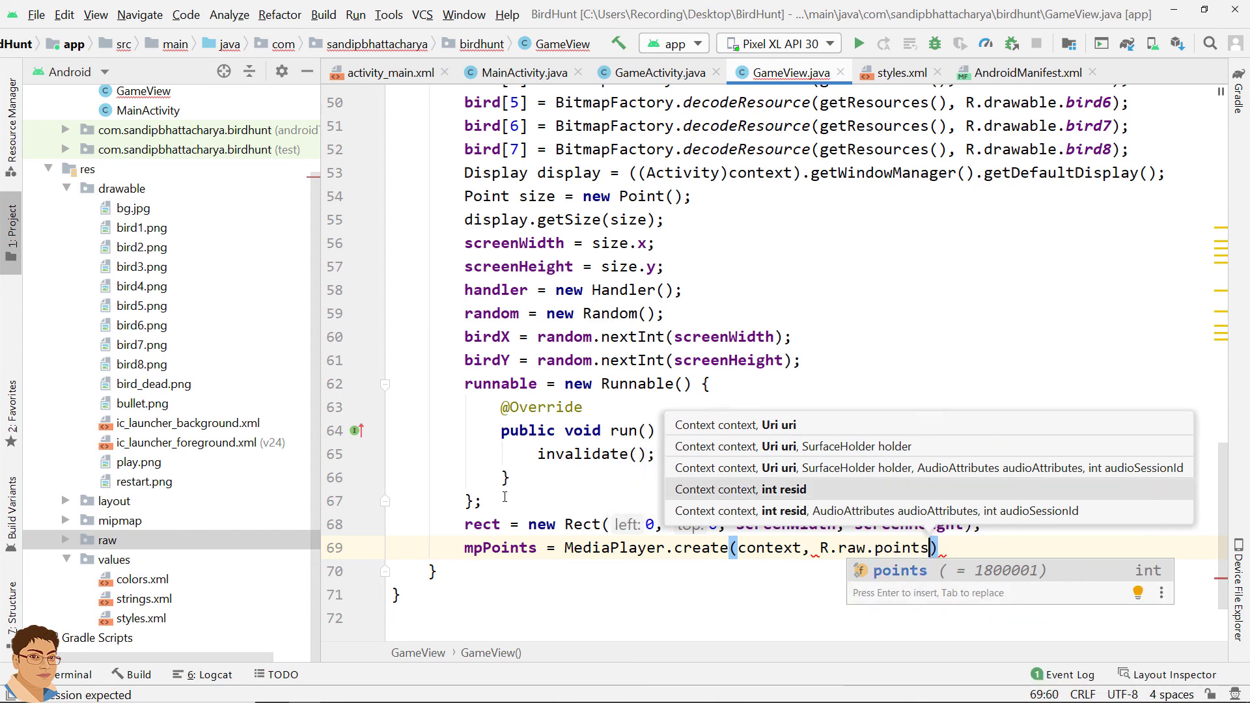
{"action": "key", "text": "Return"}
{"action": "type", "text": ");"}
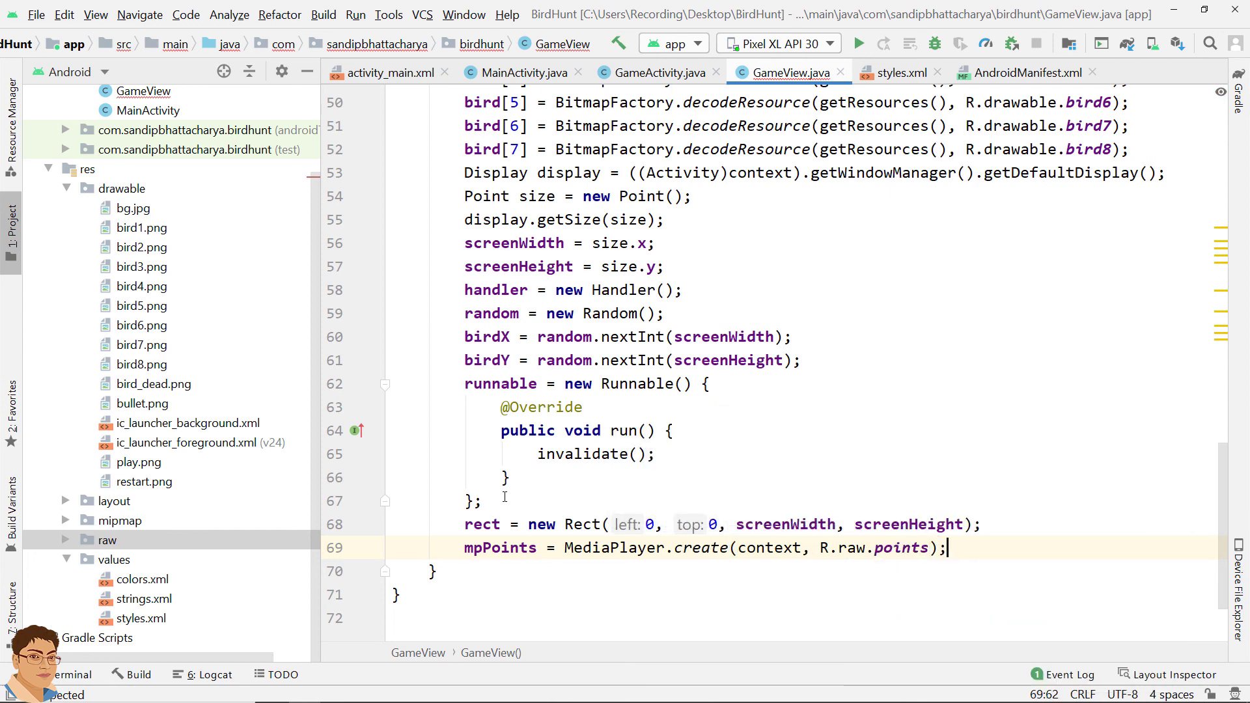
{"action": "scroll", "coordinate": [816, 514], "scroll_direction": "down", "scroll_amount": 1}
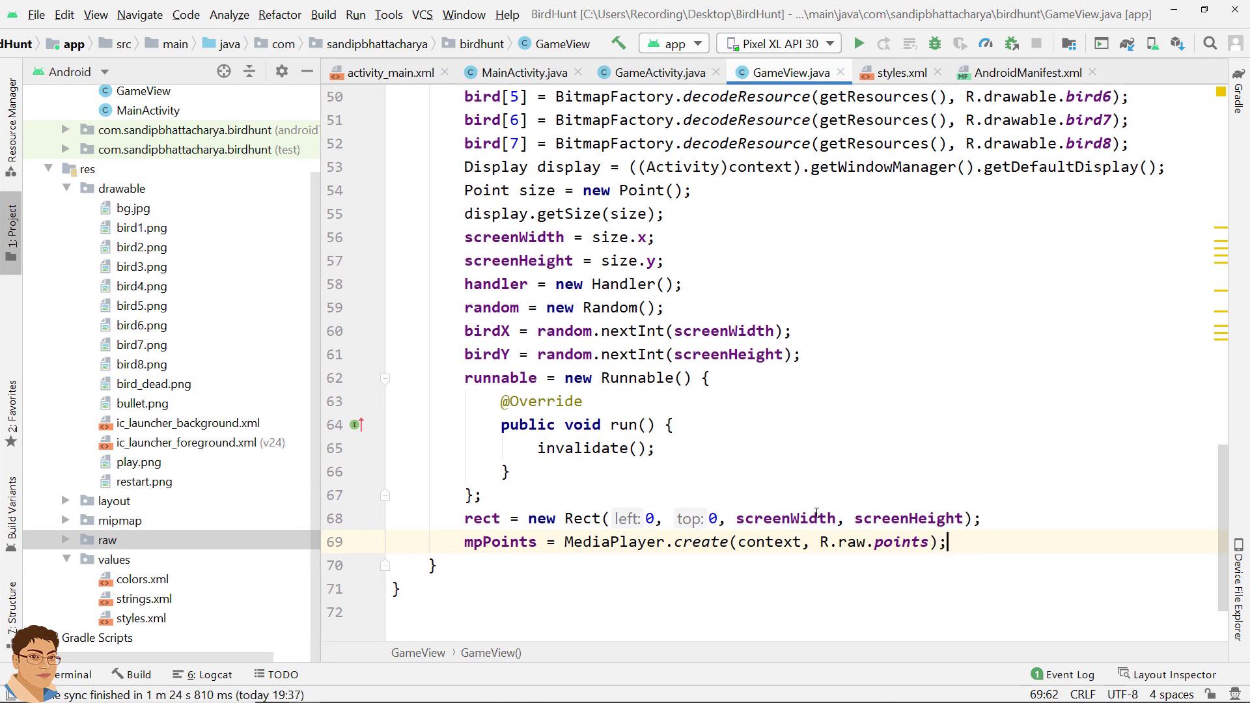
{"action": "scroll", "coordinate": [816, 515], "scroll_direction": "down", "scroll_amount": 3}
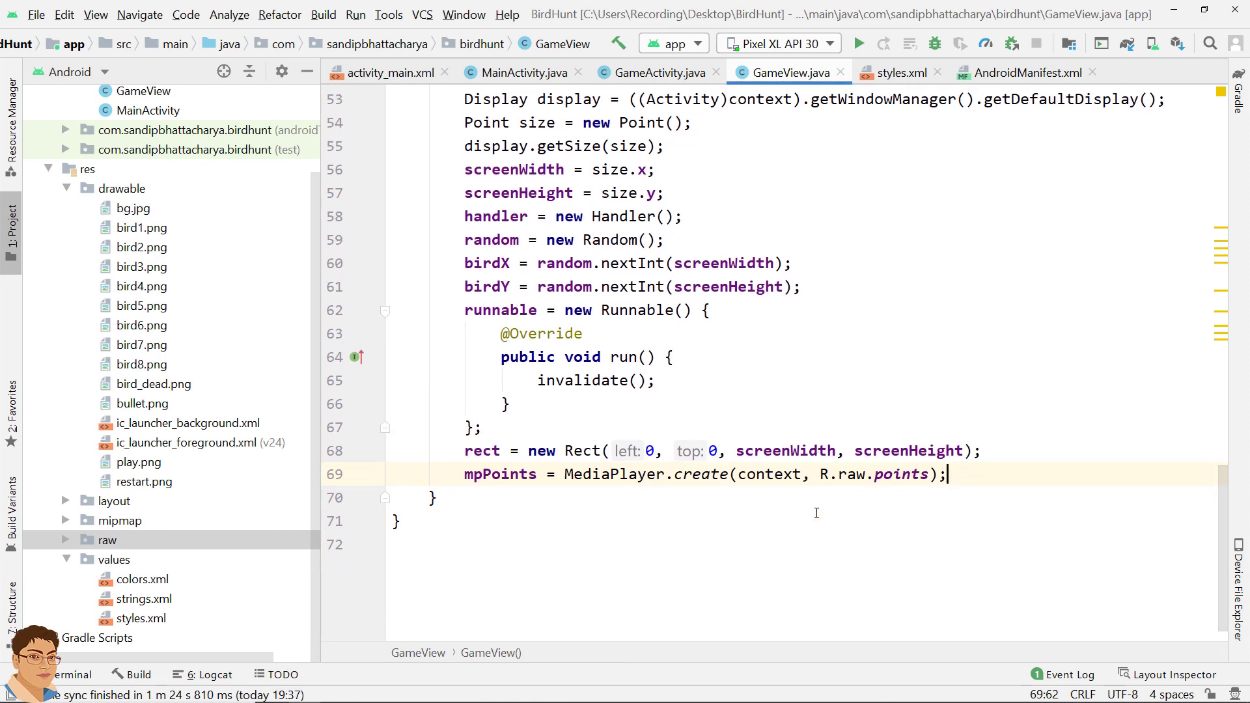